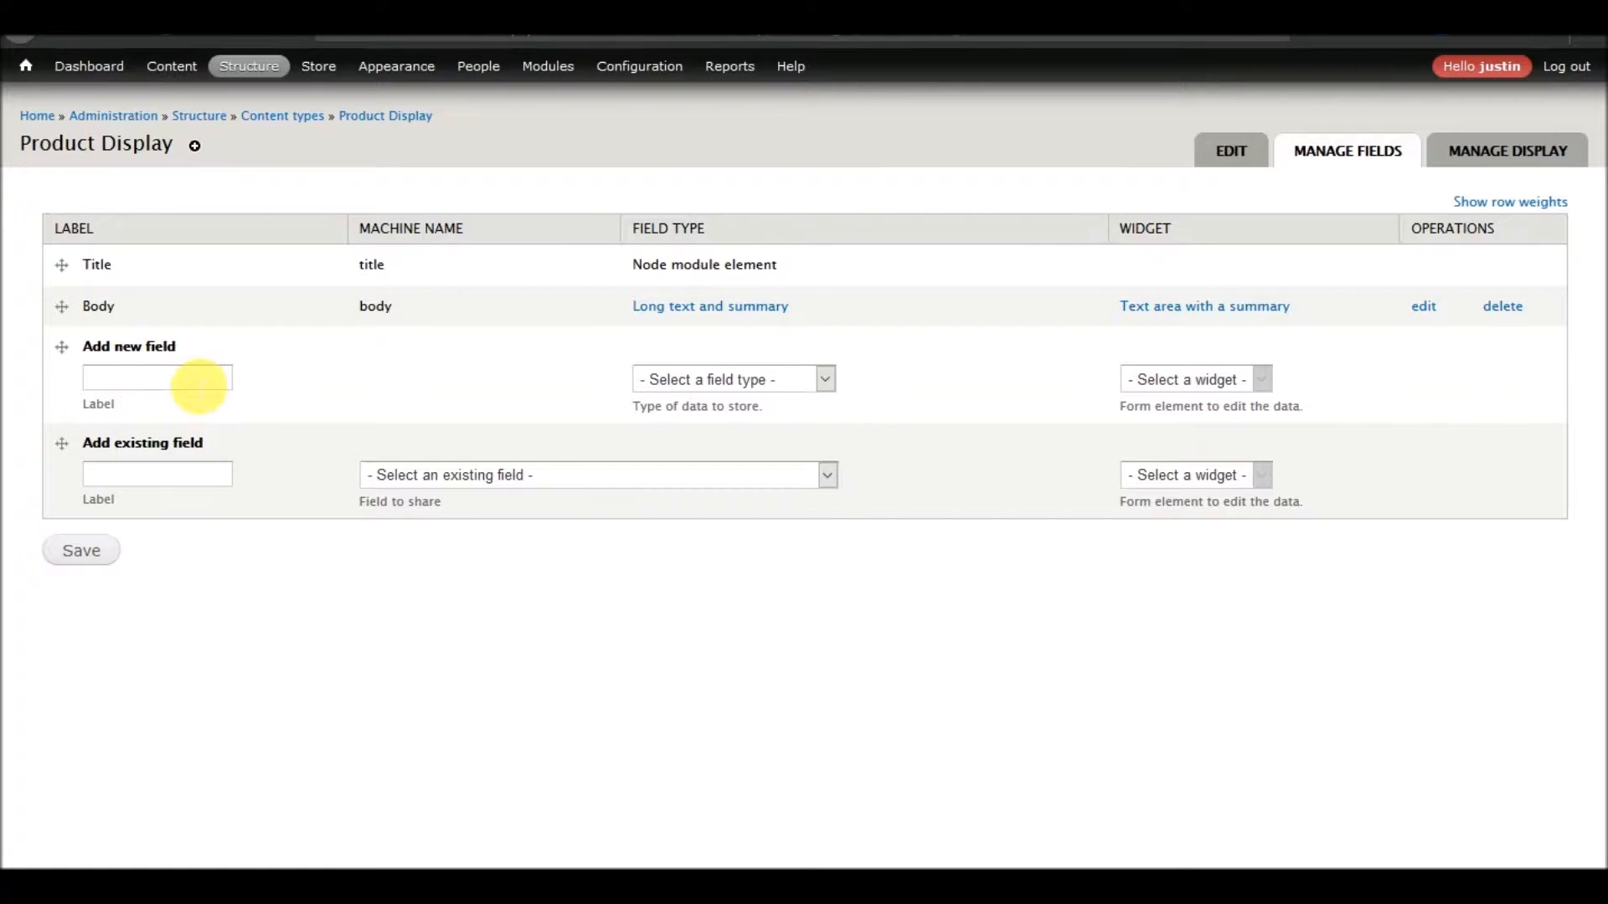
Define a new field labelled Referenced Products on the Product Display content type, using the Product reference field type
click(200, 387)
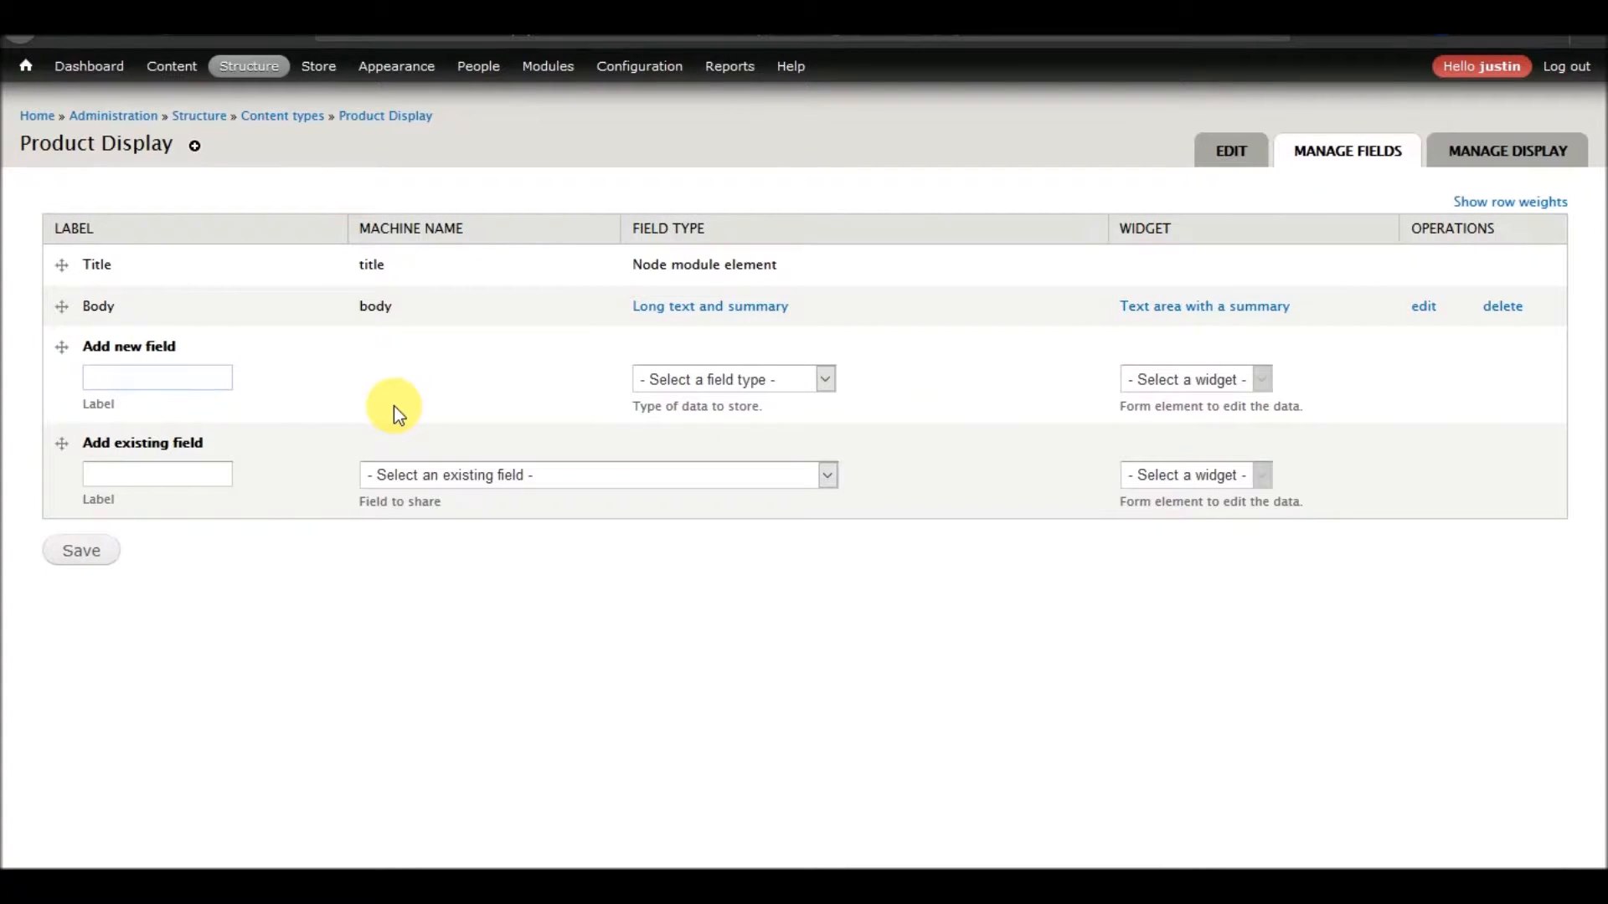
click(772, 384)
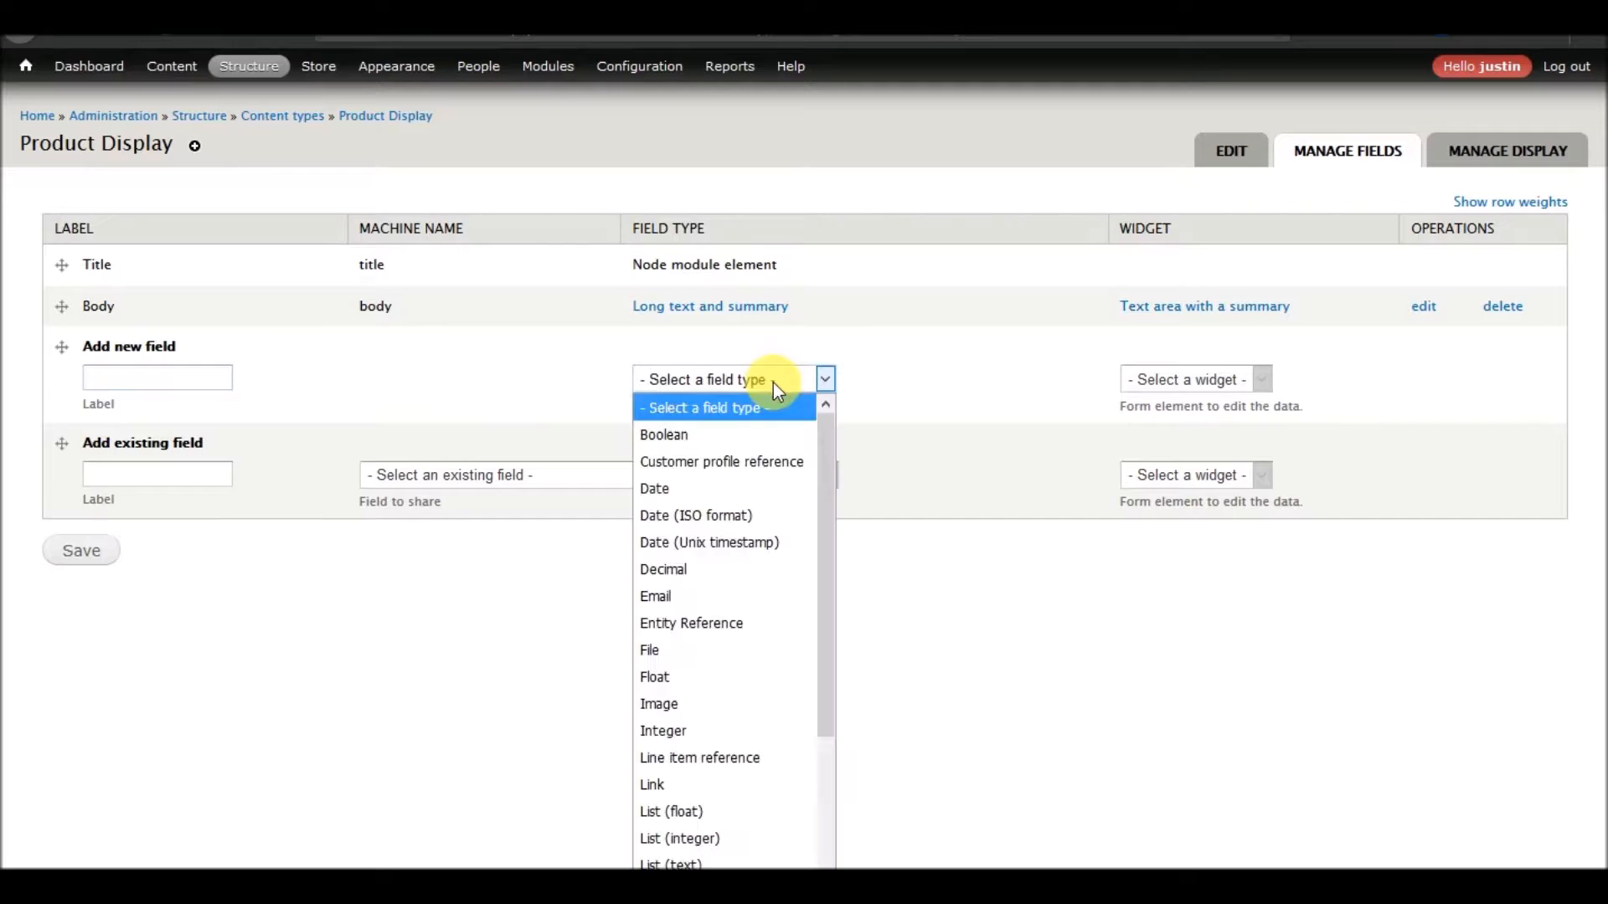
scroll(716, 659, down, 2)
scroll(717, 659, down, 1)
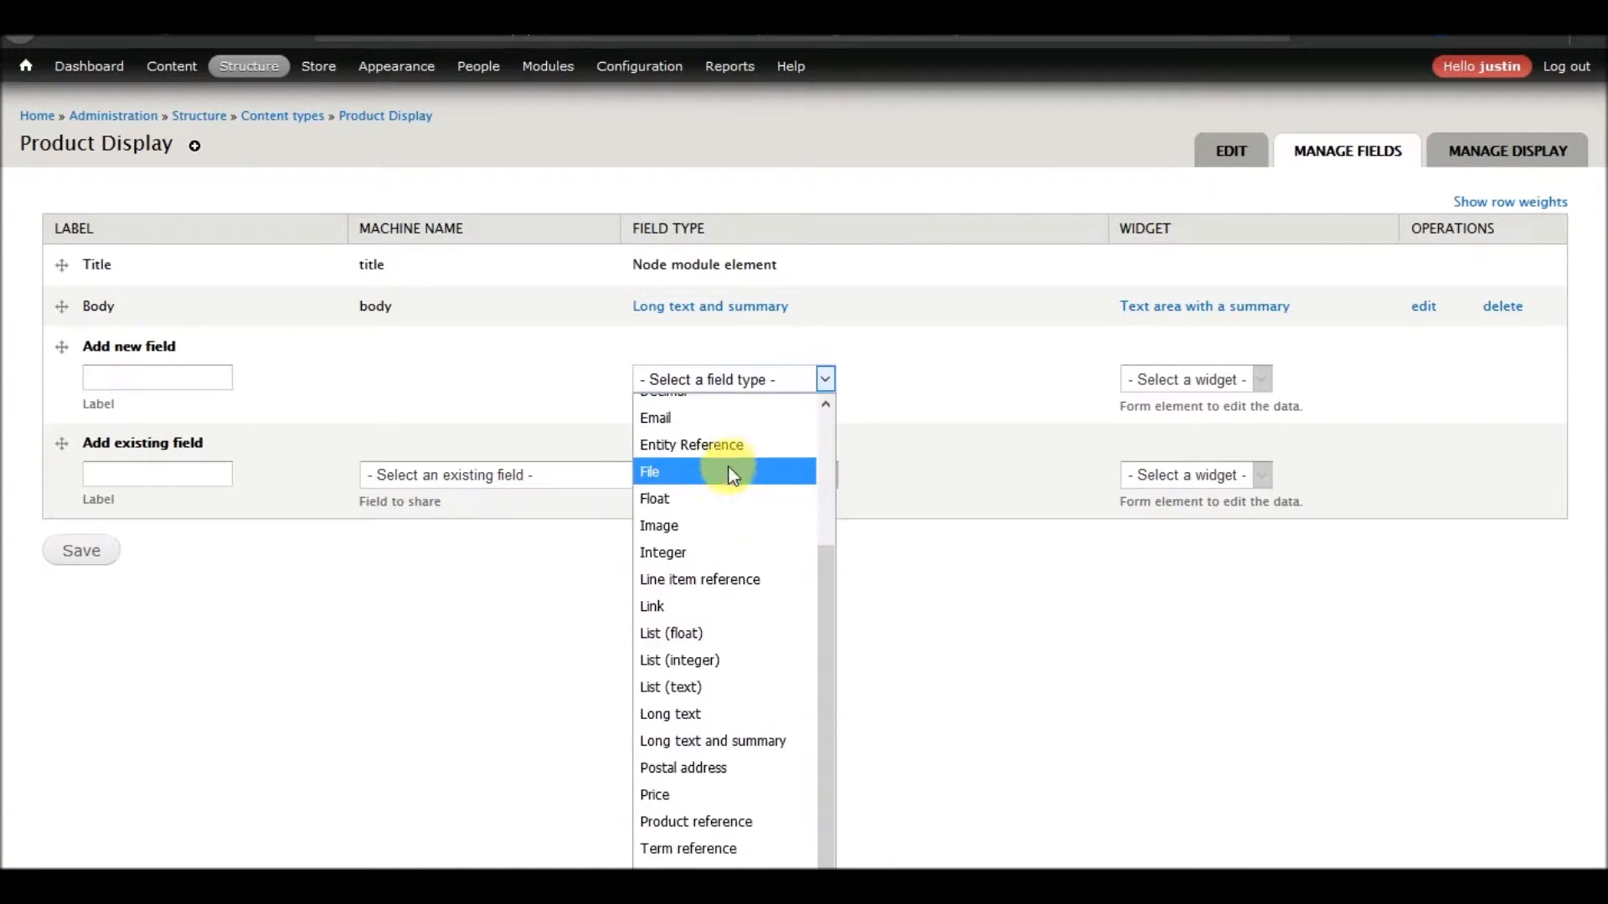
click(720, 824)
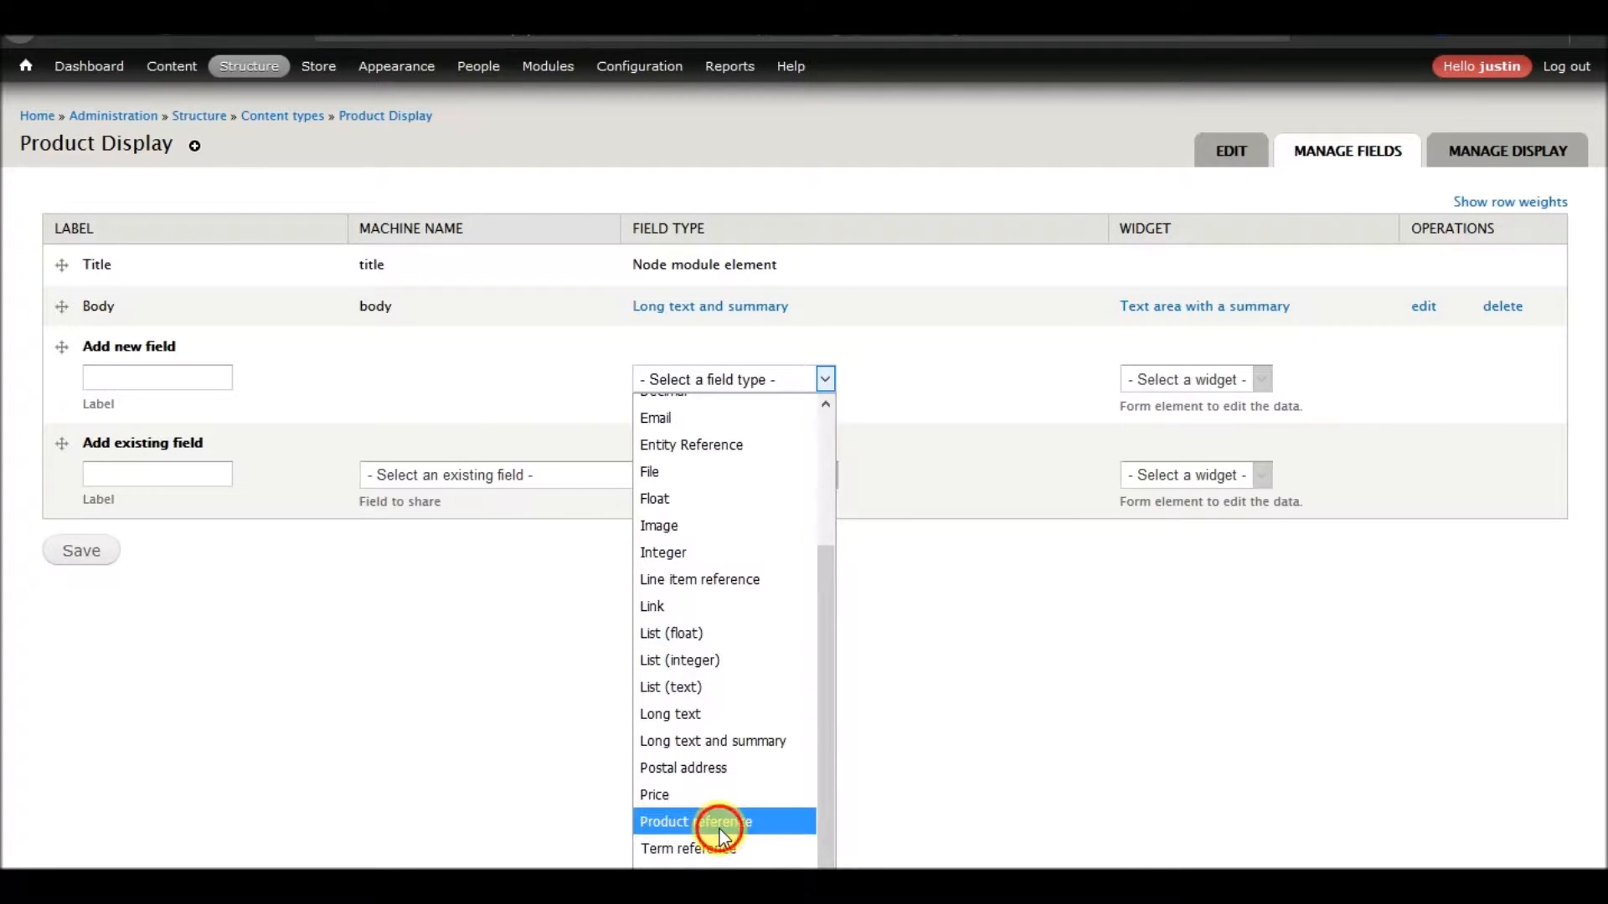
click(220, 389)
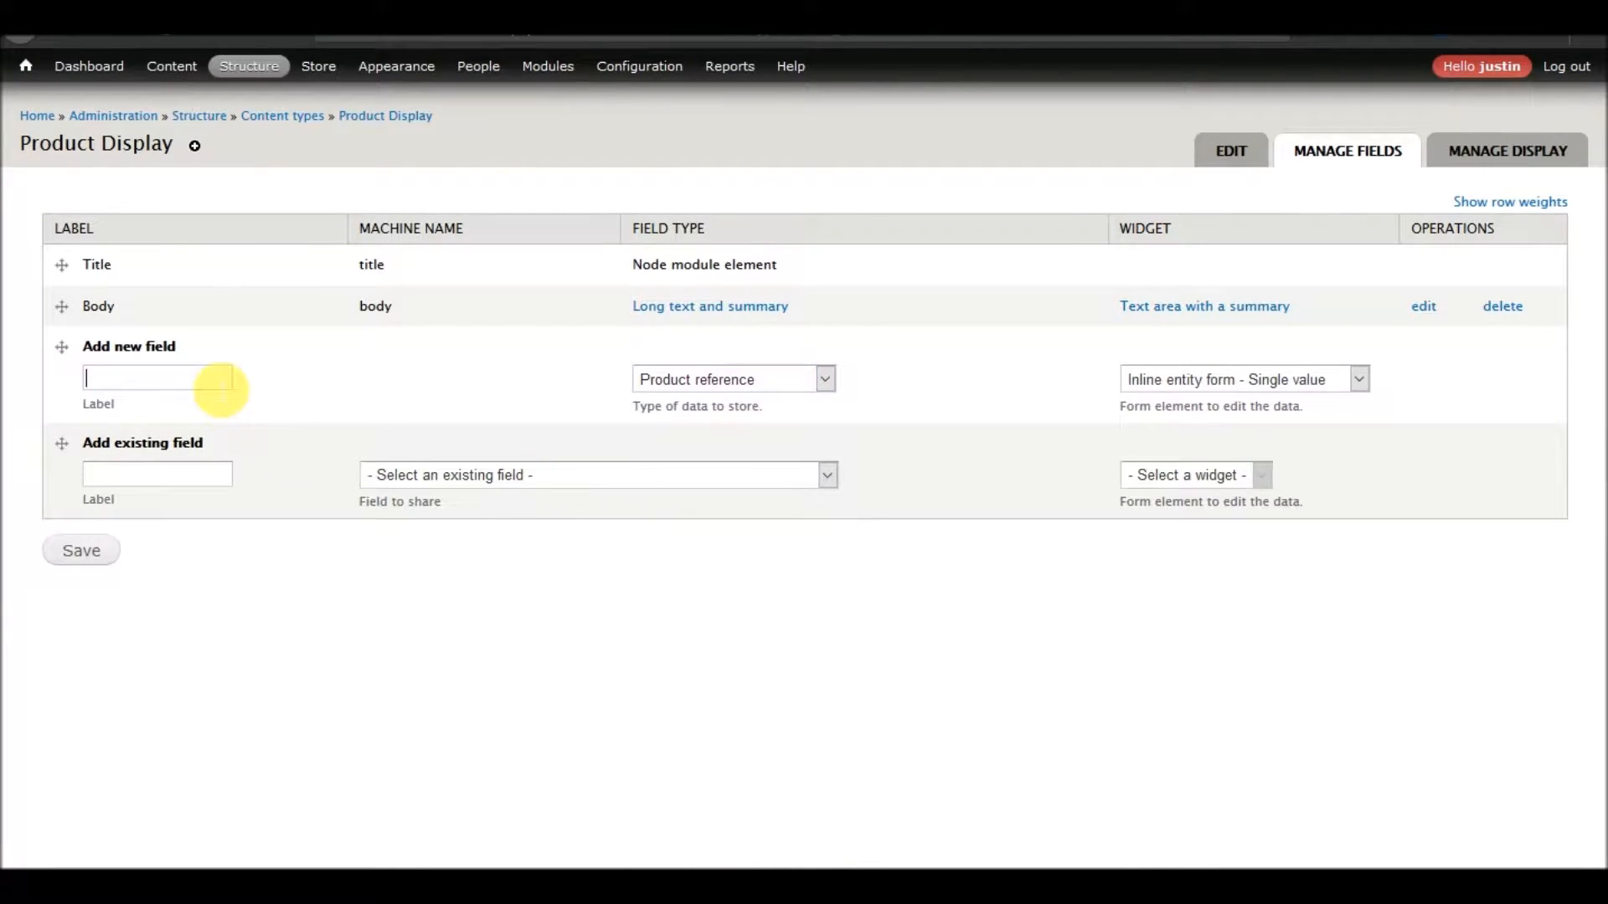
text(Reference)
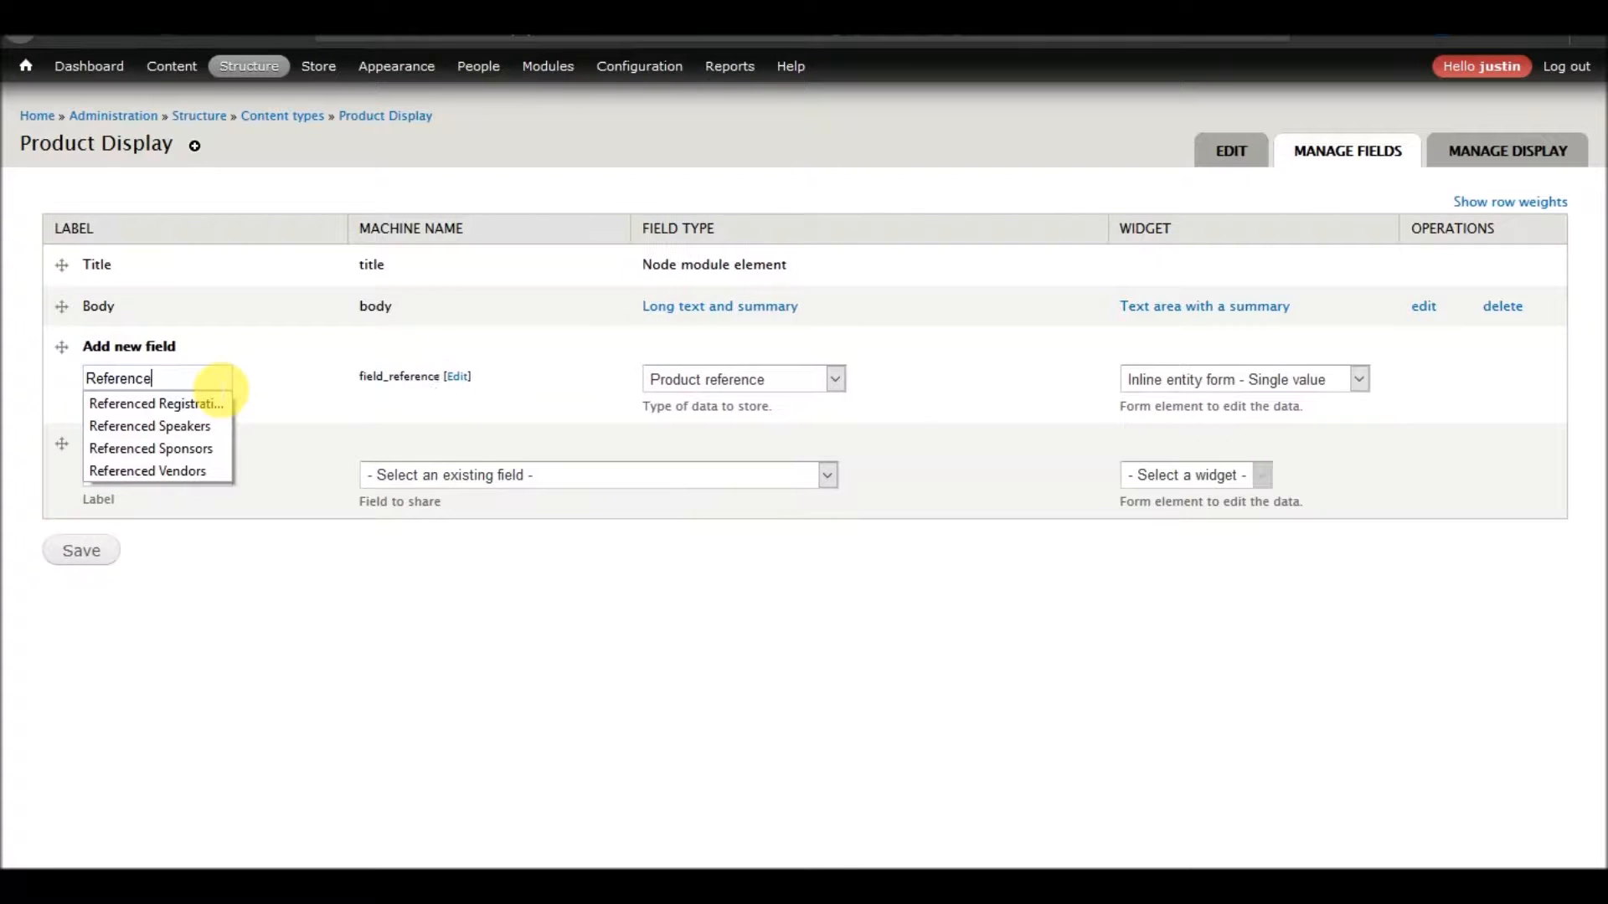
text(d Products)
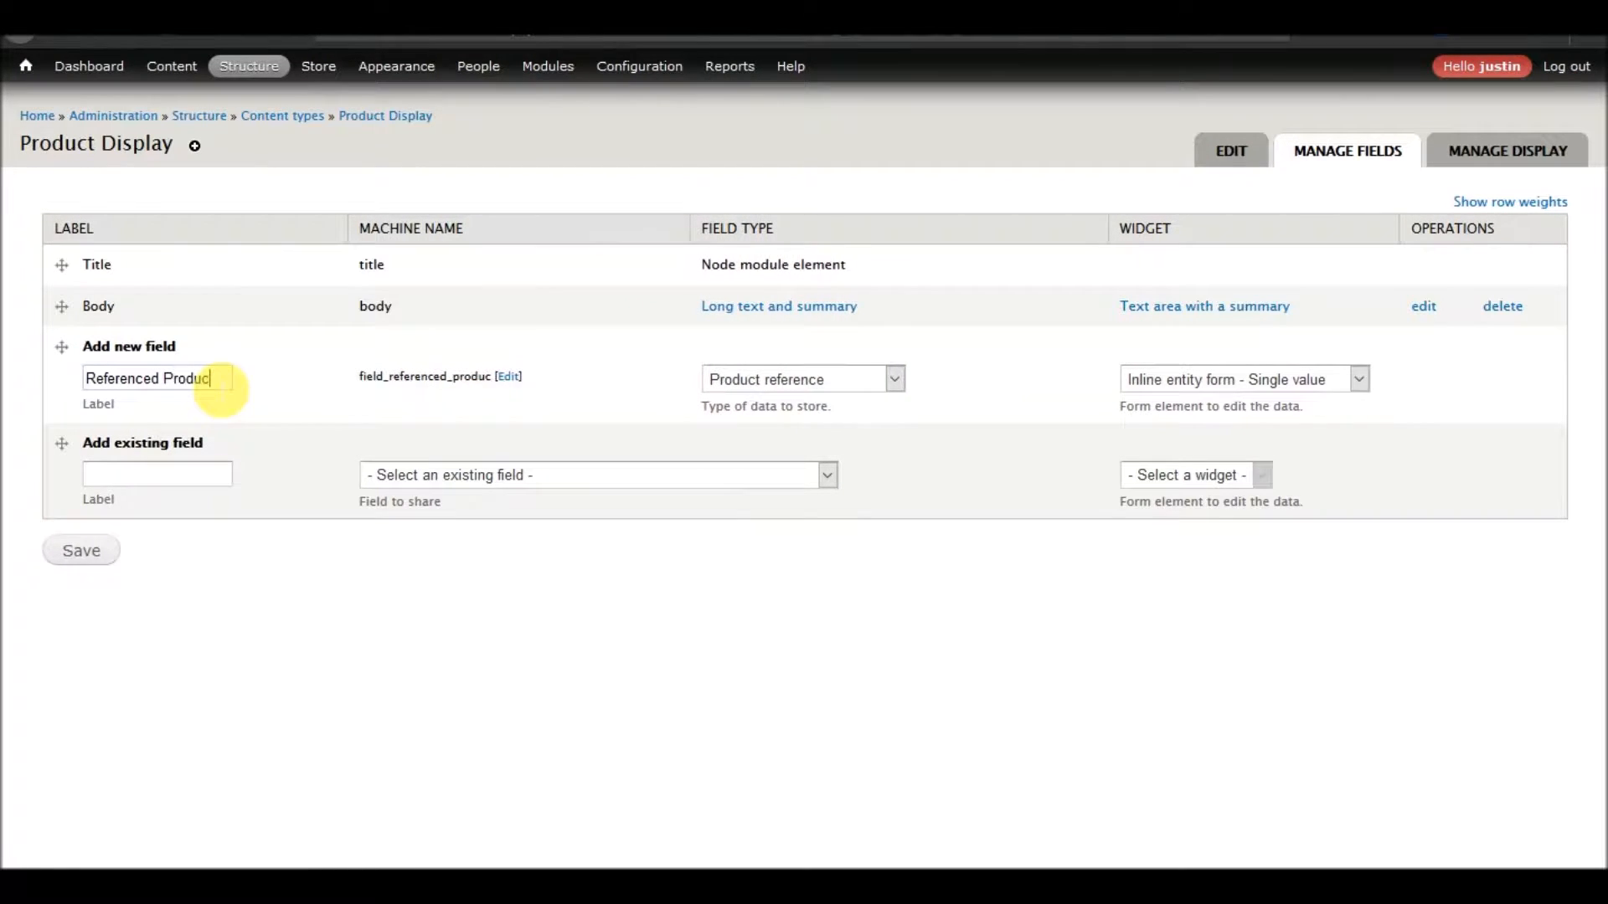
click(1275, 384)
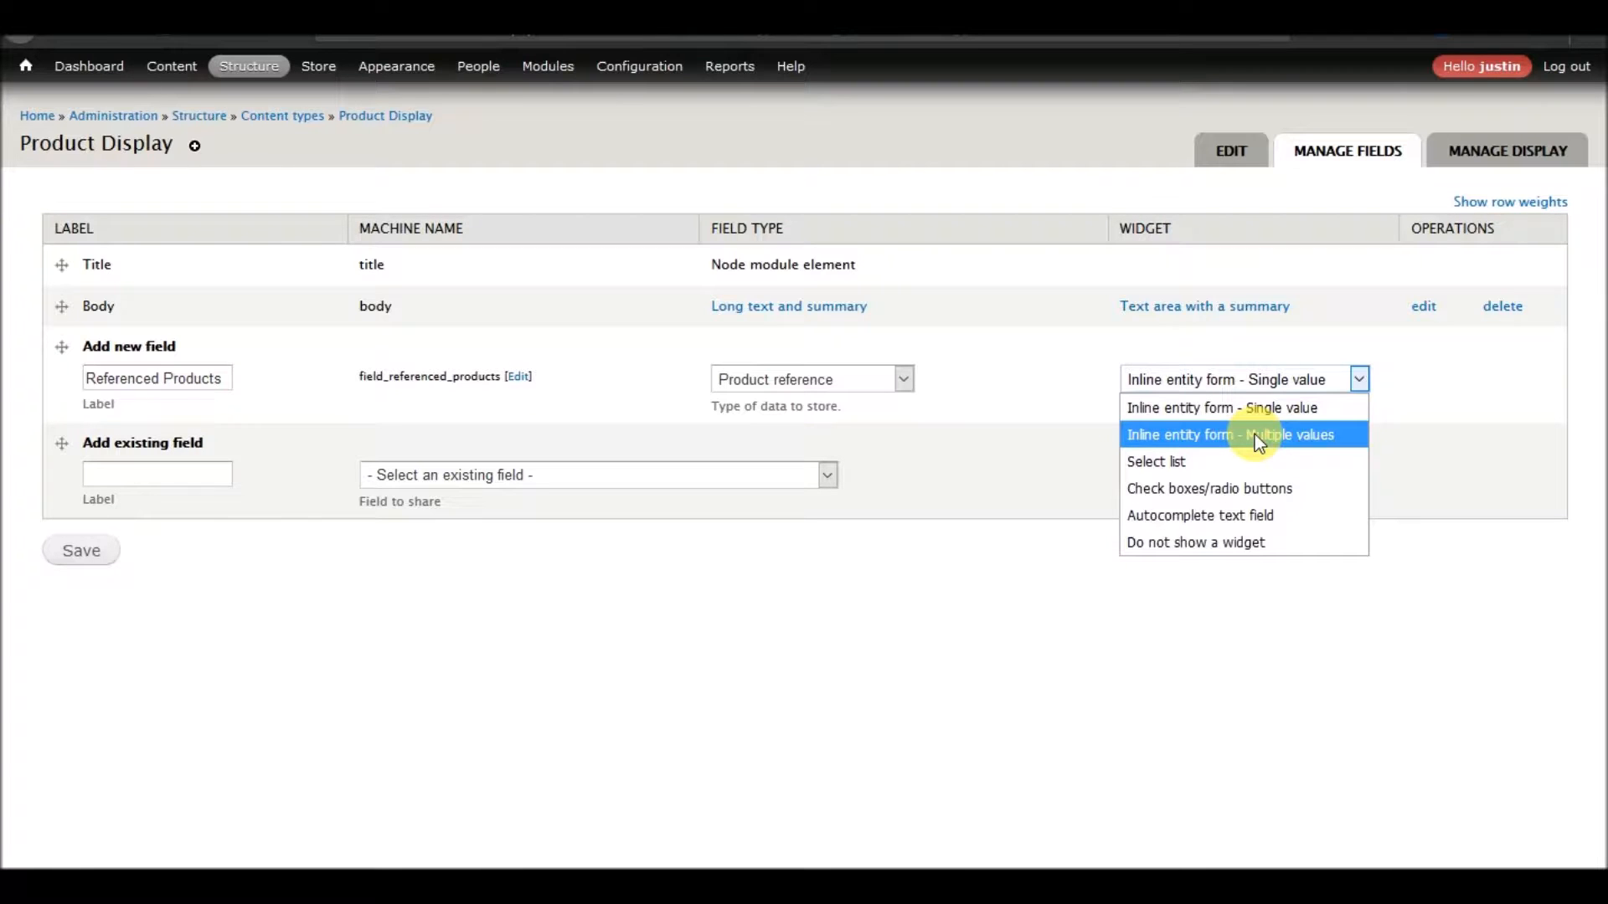
click(1057, 410)
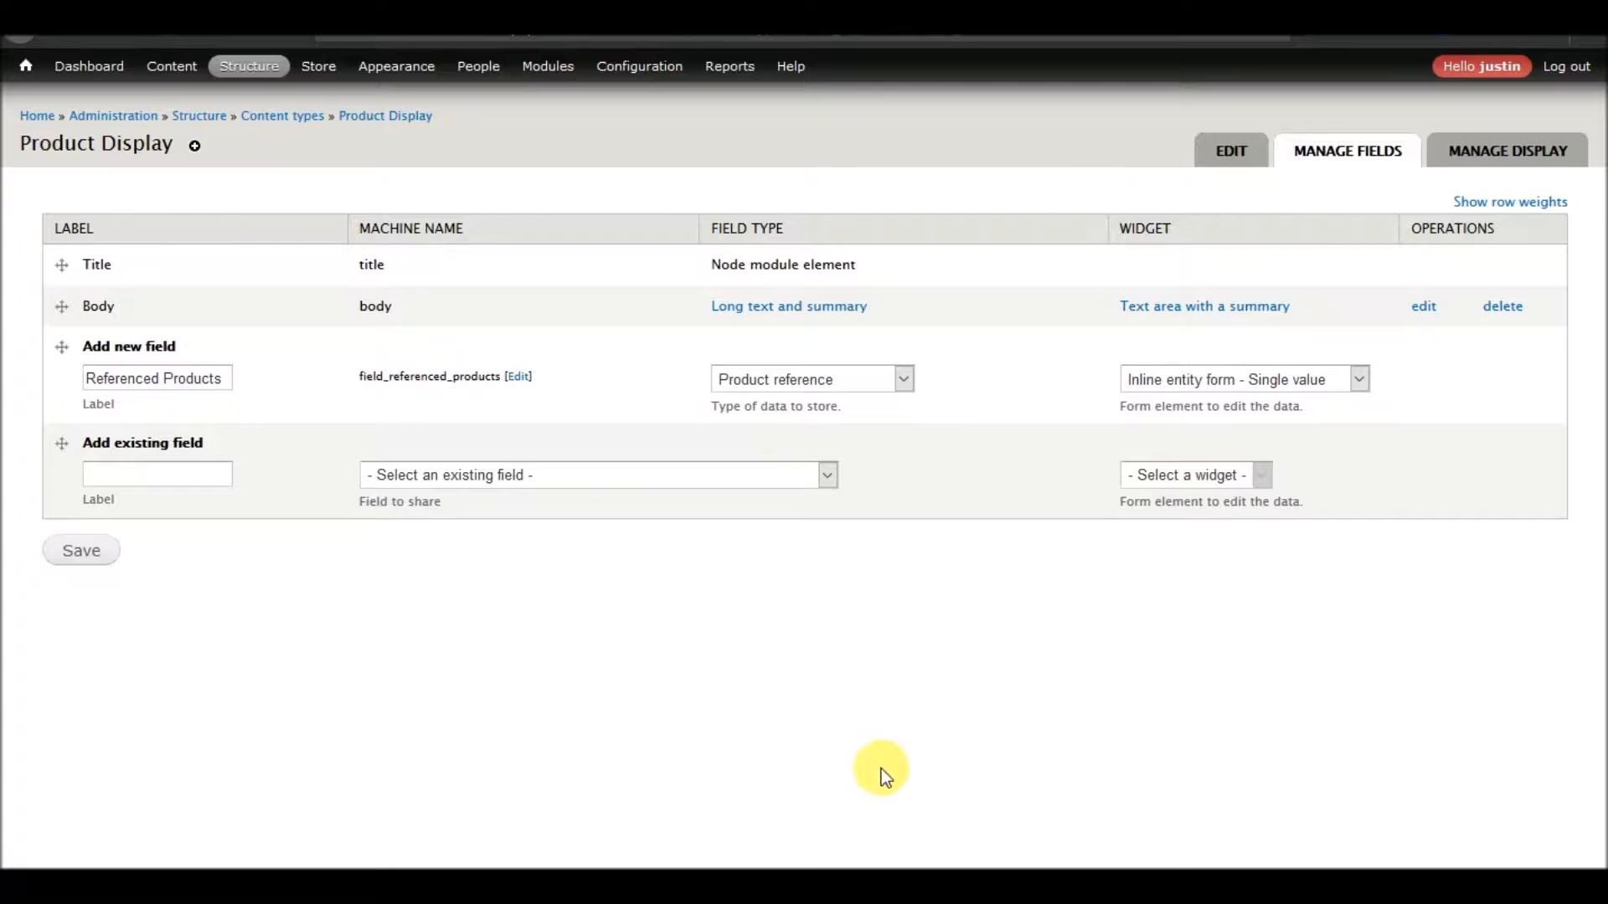
Switch to Notepad and replace all existing notes with the line "Product Display = Bucket", followed by a blank line
key(alt+Tab)
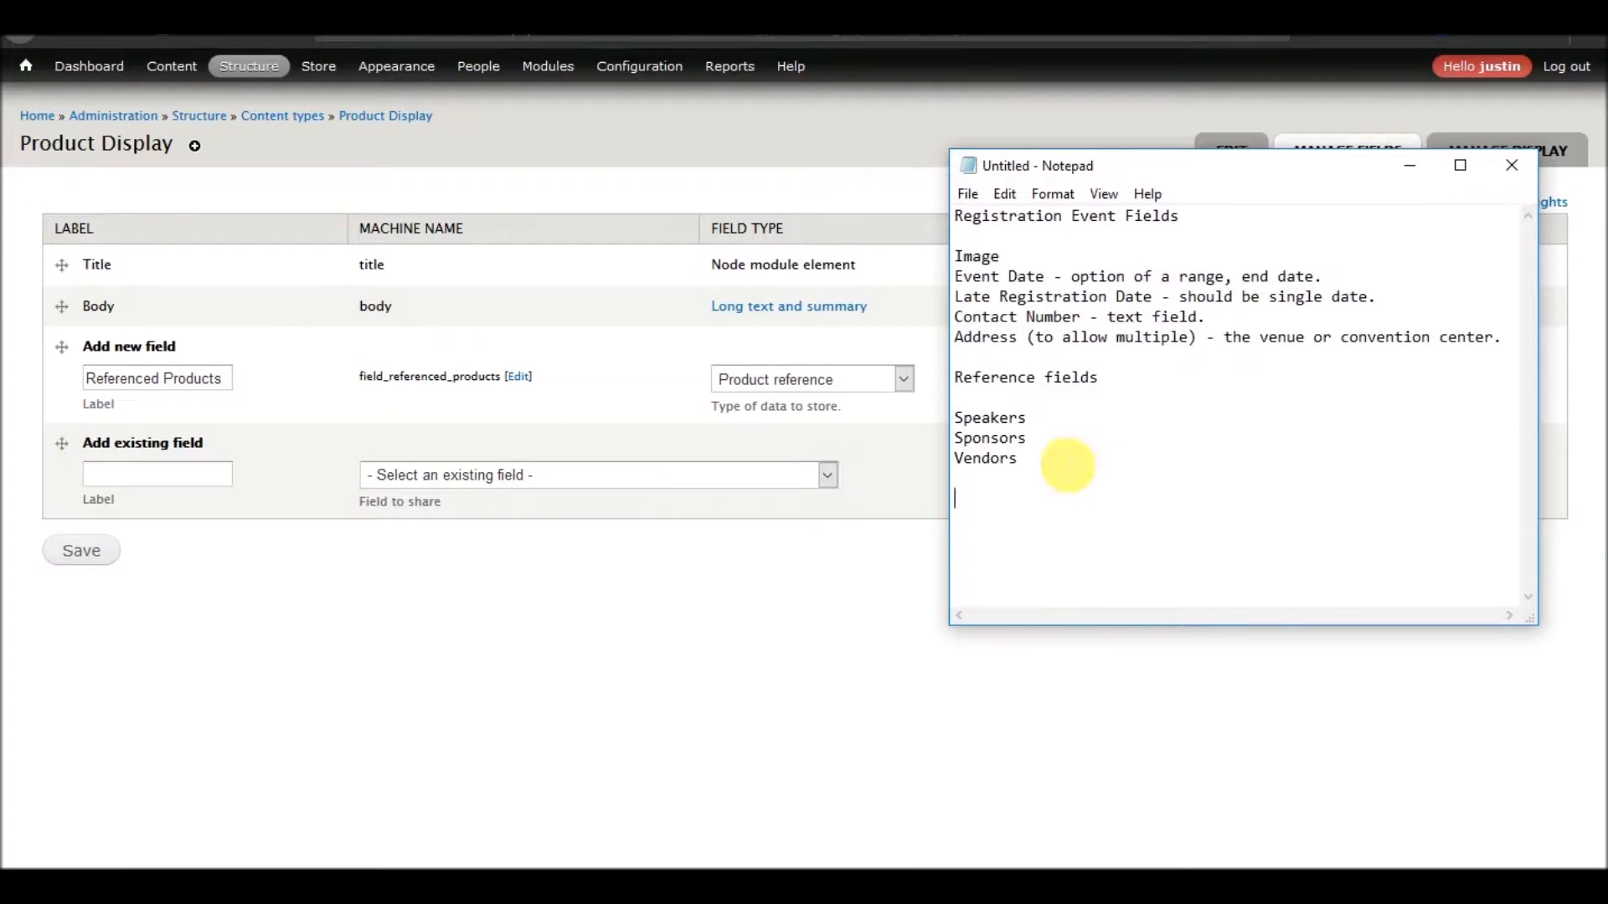
drag(1059, 459, 1000, 255)
key(ctrl+a)
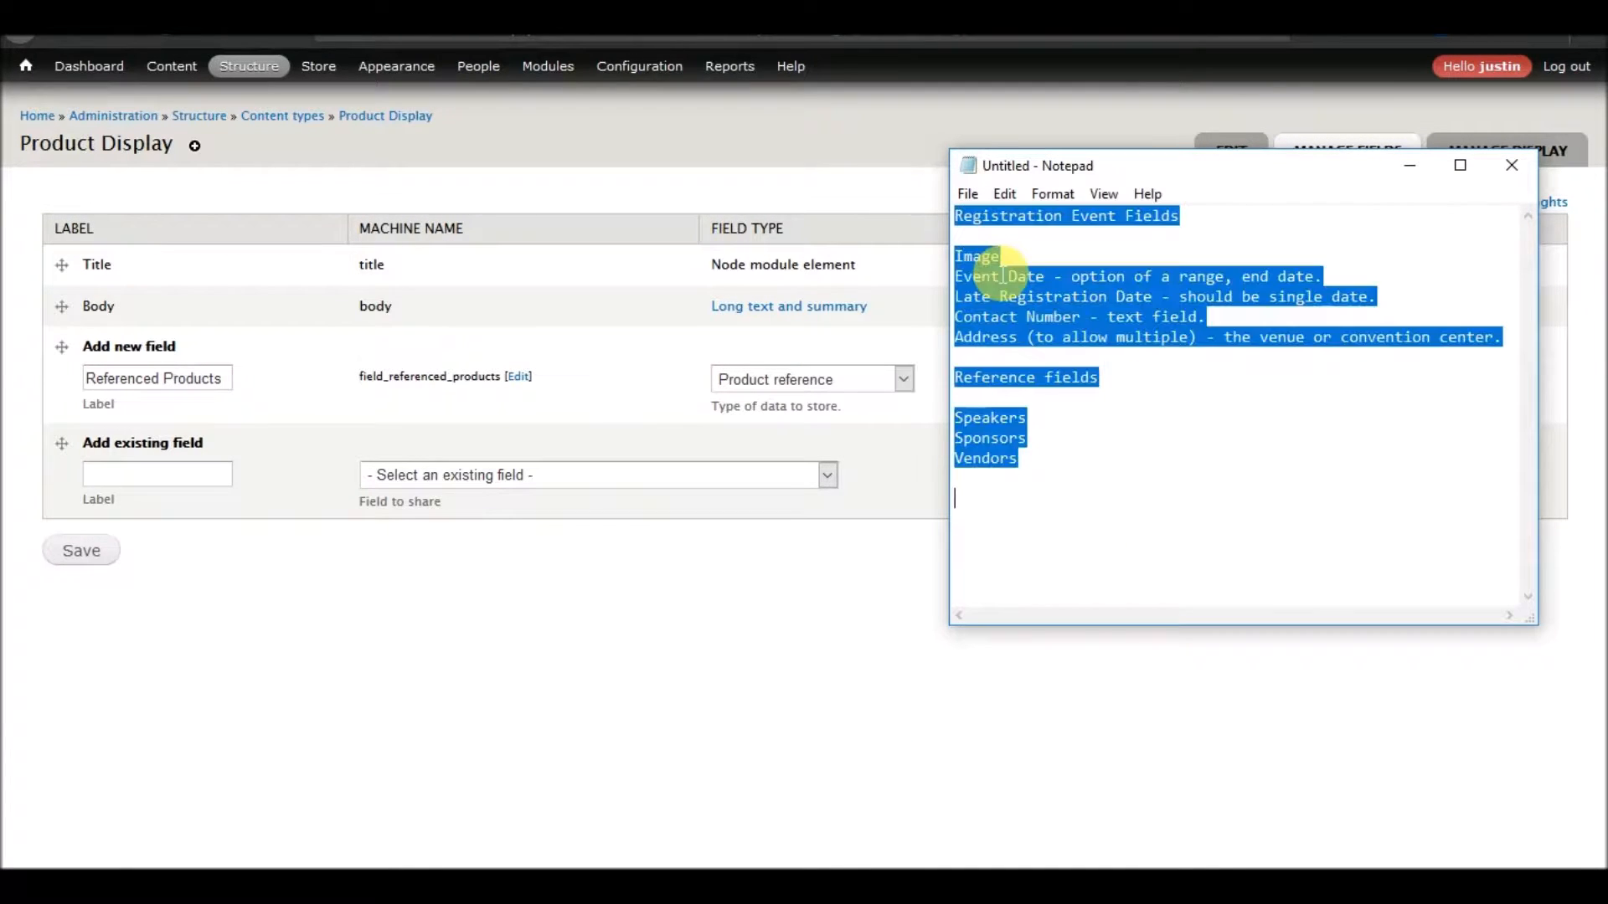
key(Delete)
text(P)
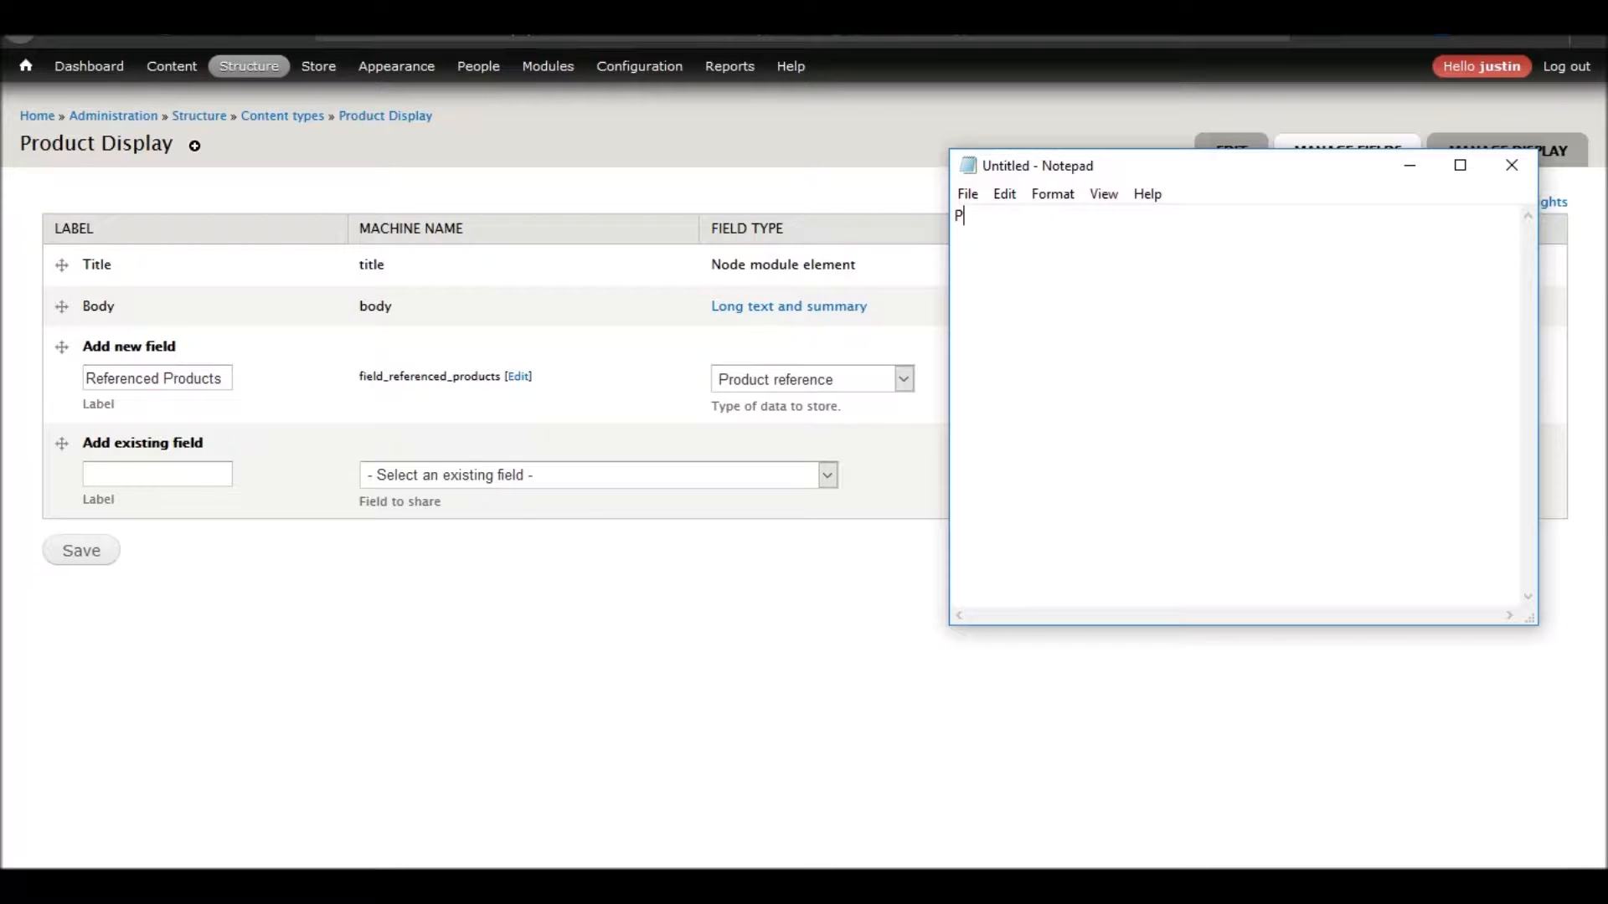
text(roduct Display = Bucket)
key(Return)
key(Return)
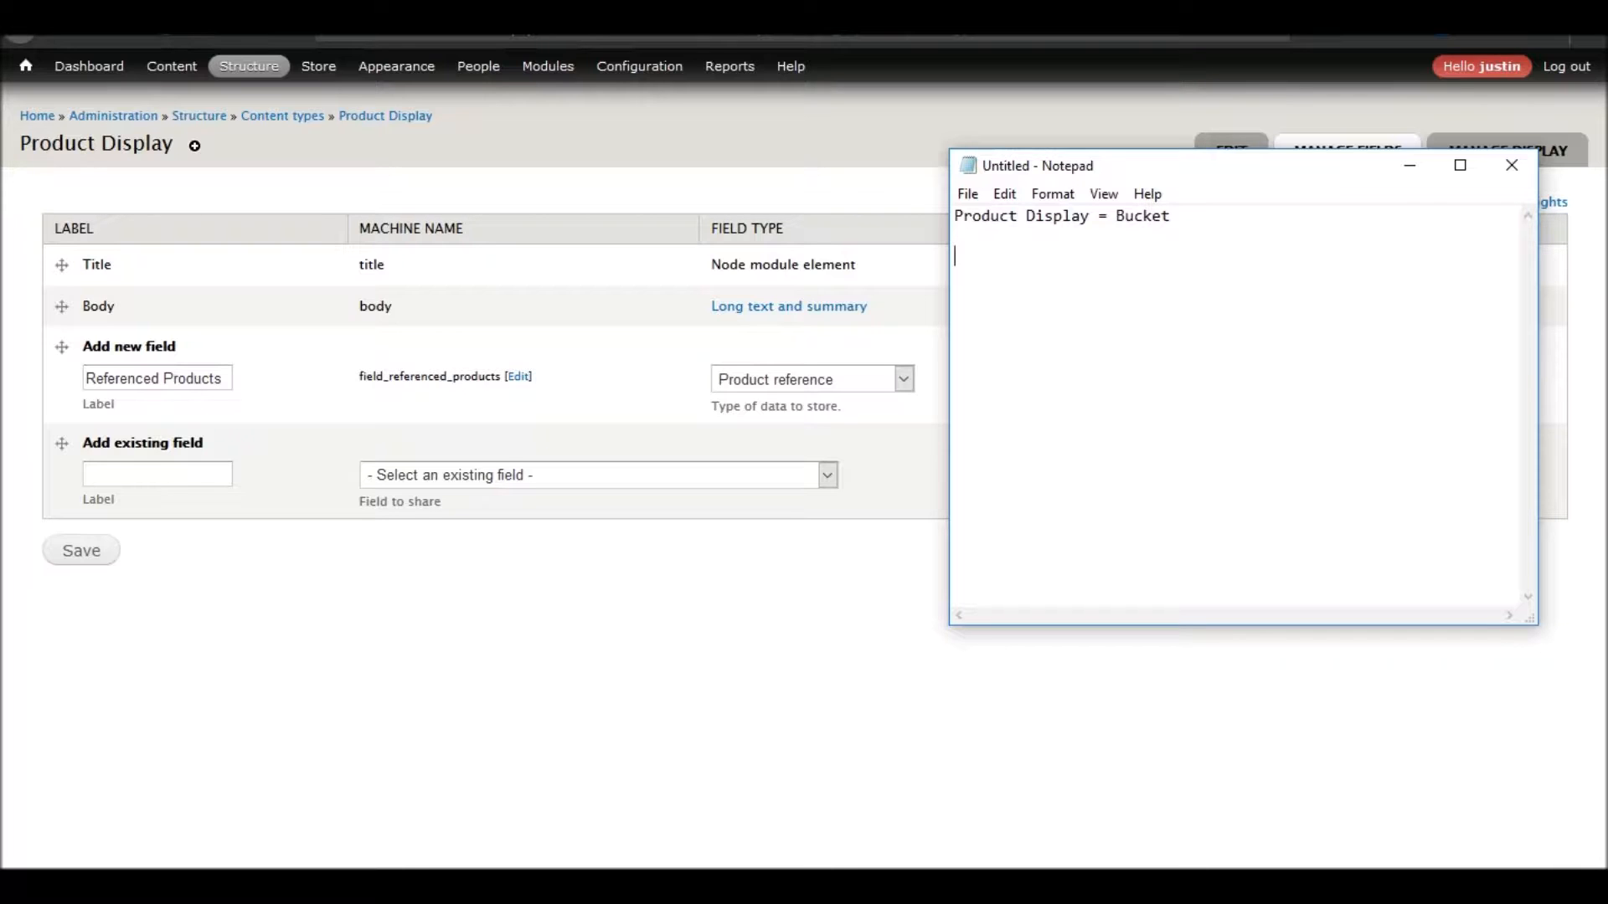
Add the line "Product Display -> Contains variations." to the notes
text(Product Display ->)
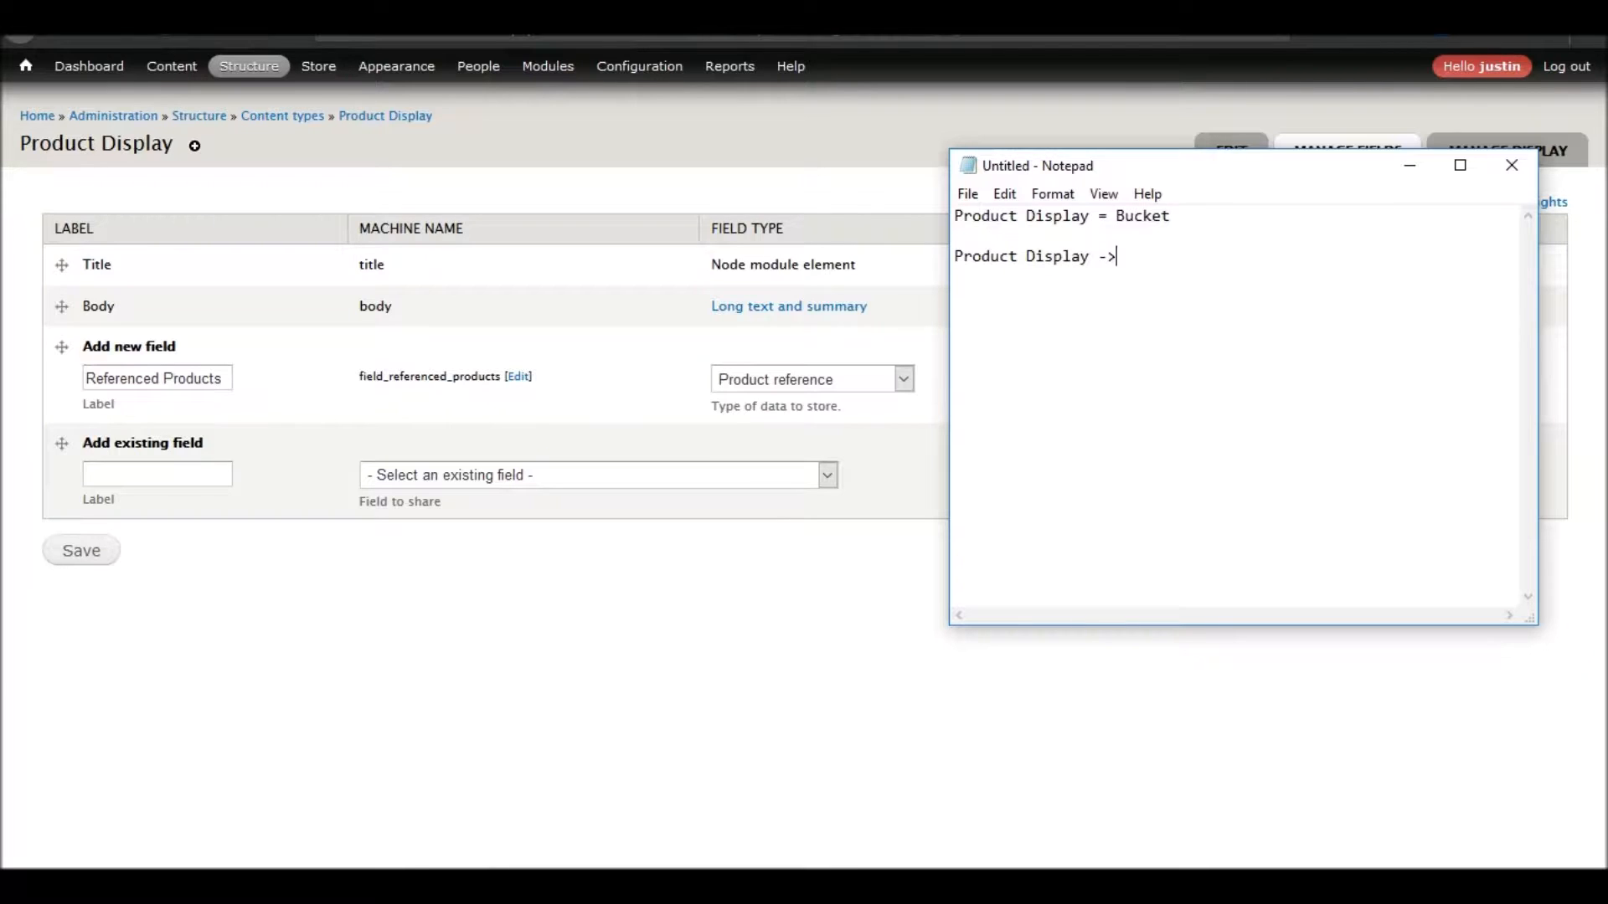
text( Contains variations.)
key(Return)
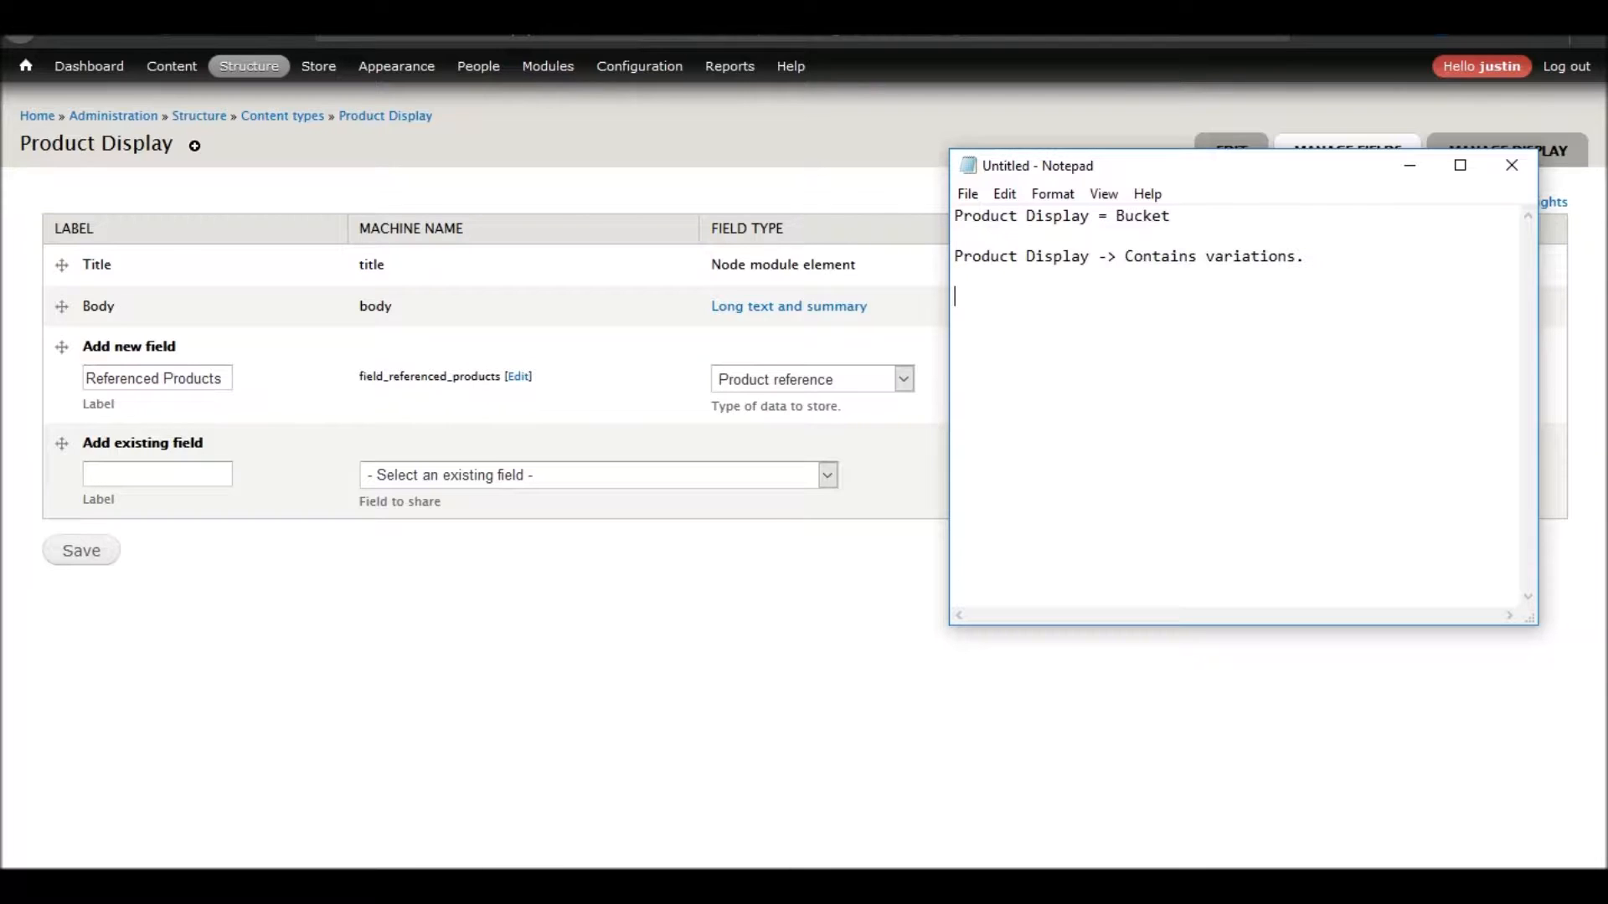
Add the note lines "Product Display of Shirt:" and "Products of the different variations of shirts." separated by a blank line
text(Product Display of)
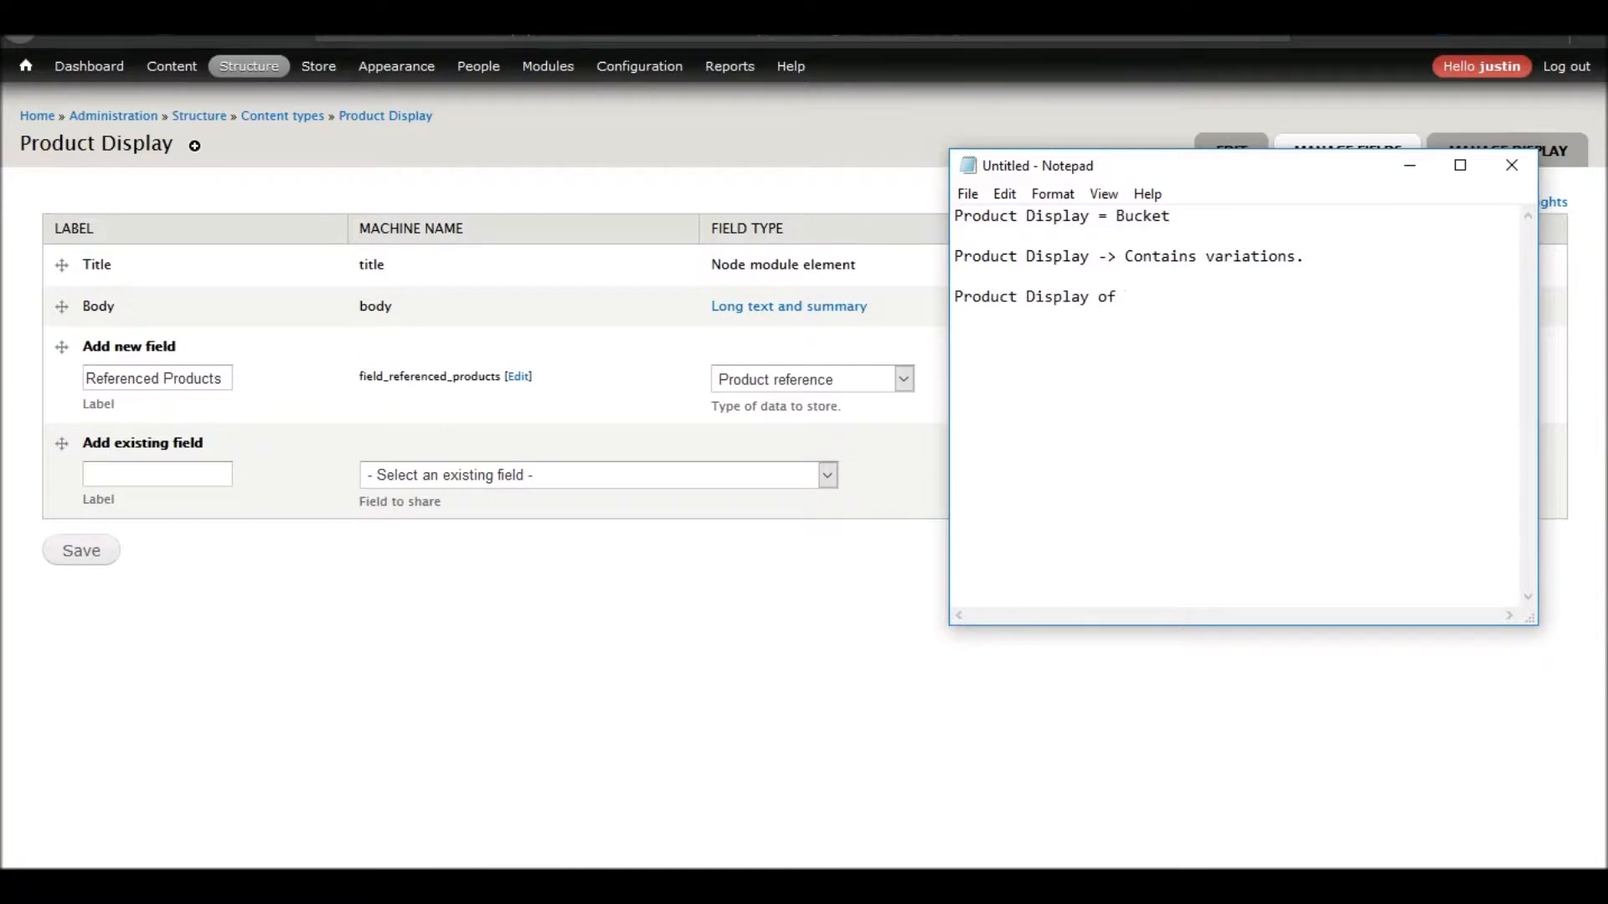
text( Shirt)
text(Products of )
text(the differe)
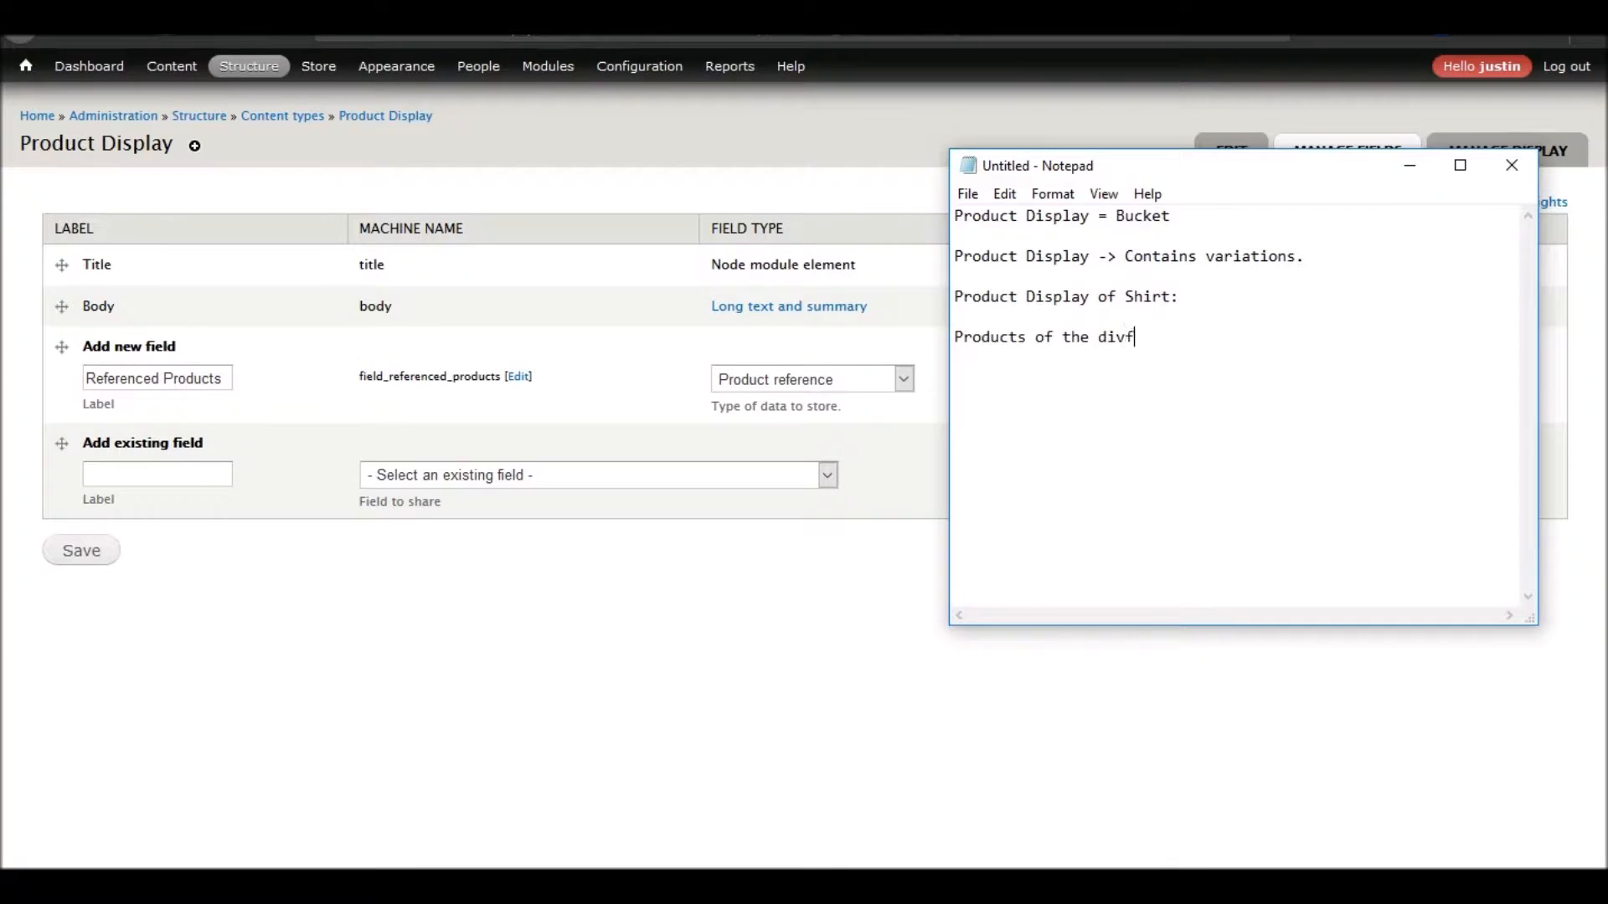
text(nt variations of shirts.)
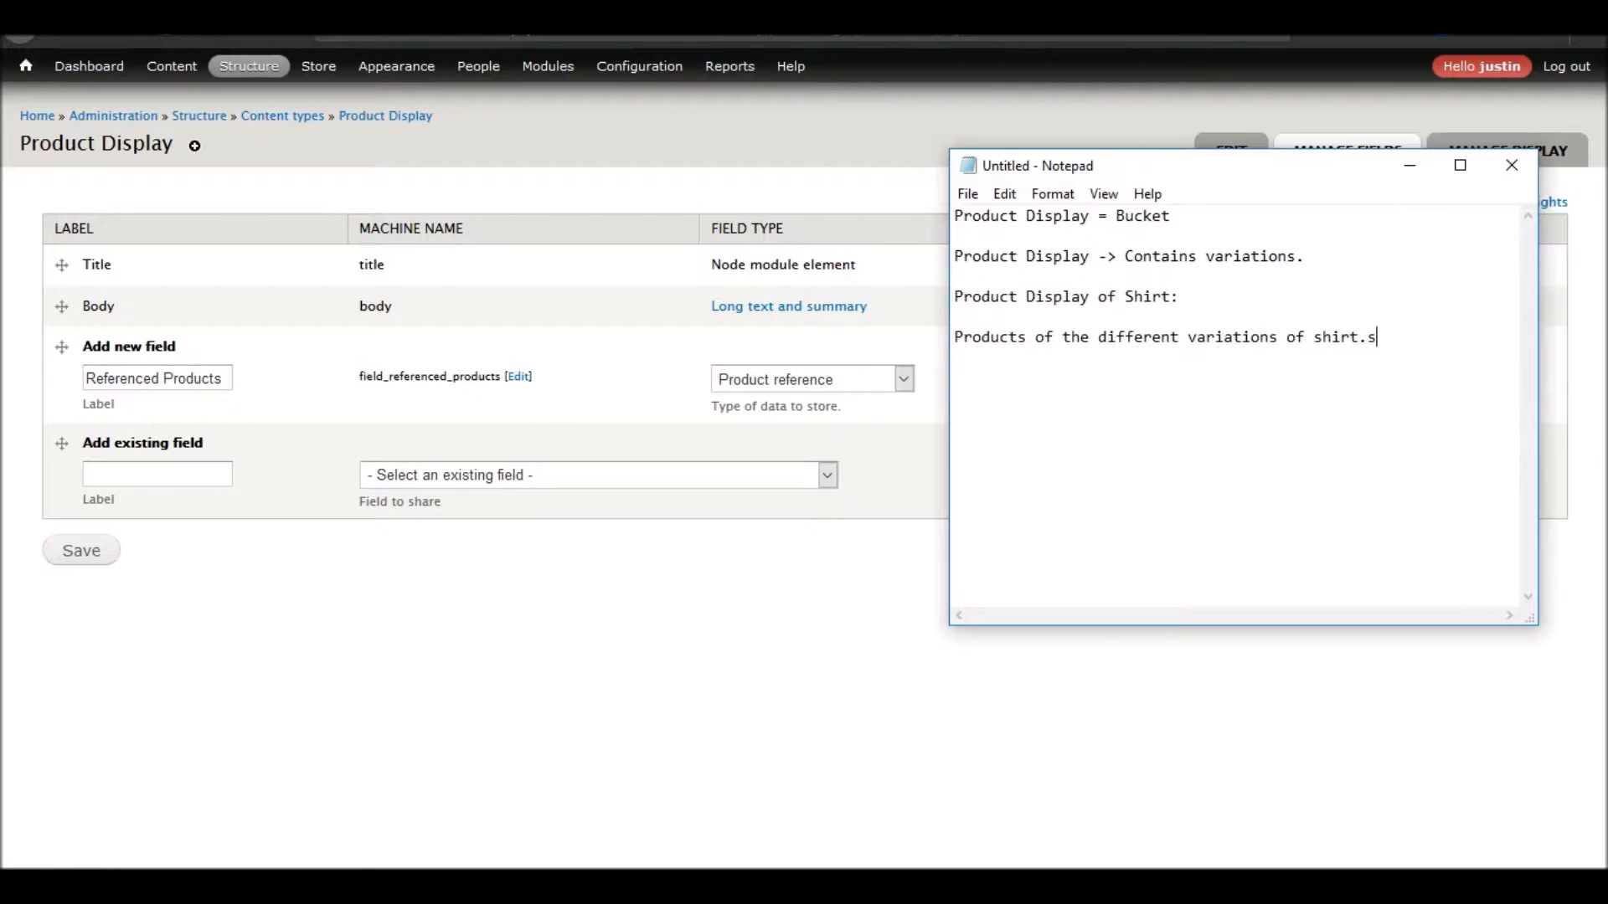
Add the example line "3 sizes and 3 colors = 9 variations." at the end of the notes
key(Return)
text(3 sizes and 3 col)
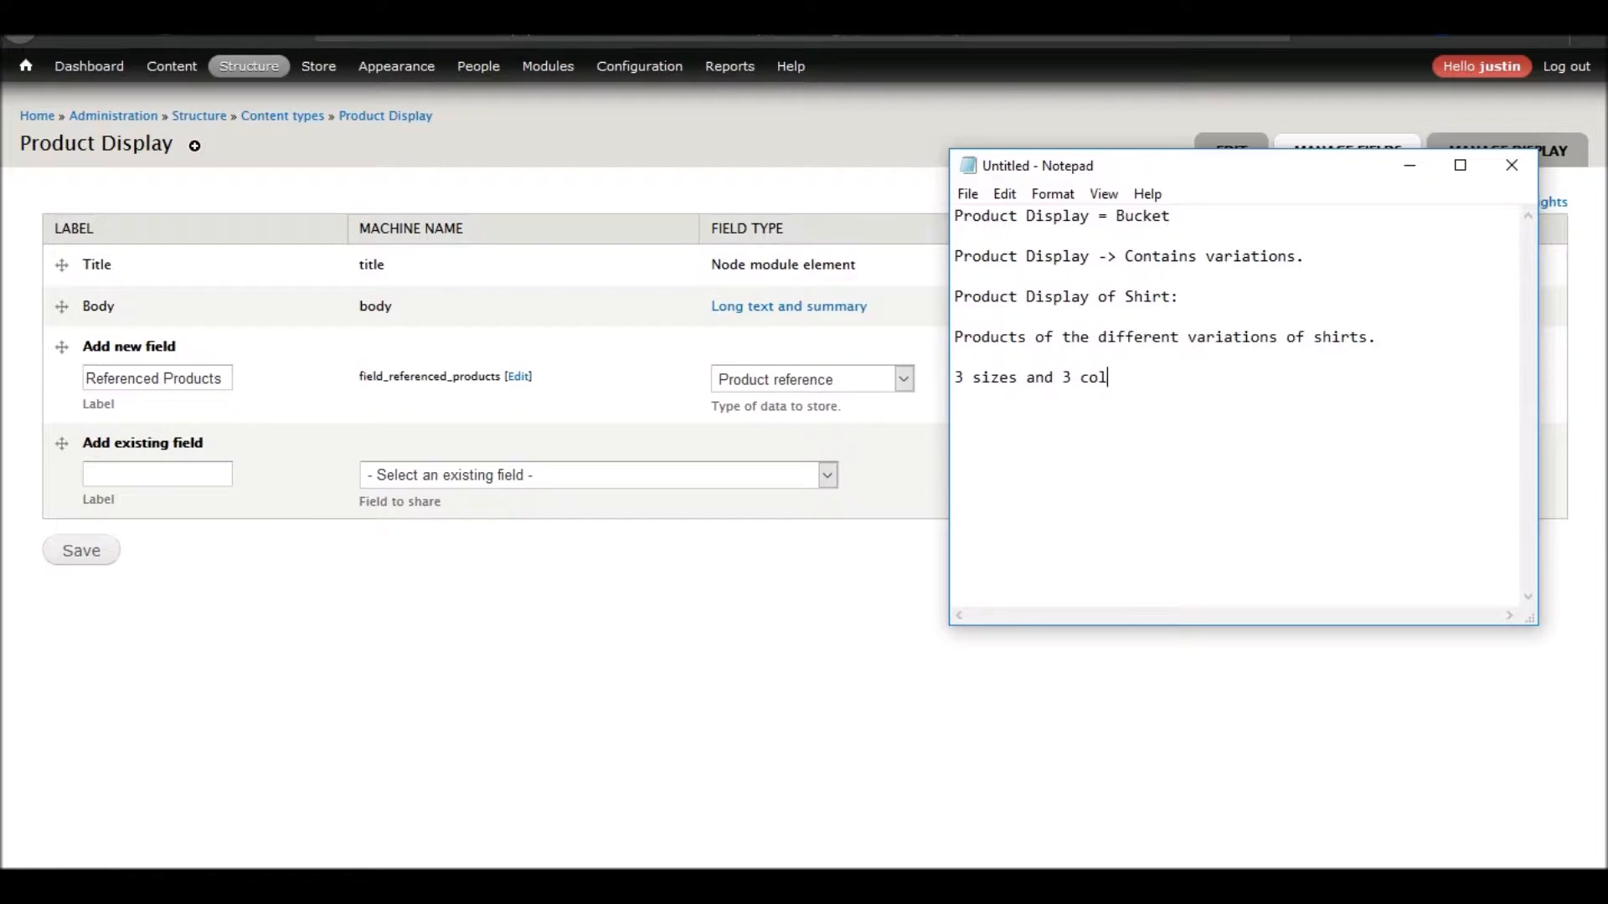
text(ors = 9 variations.)
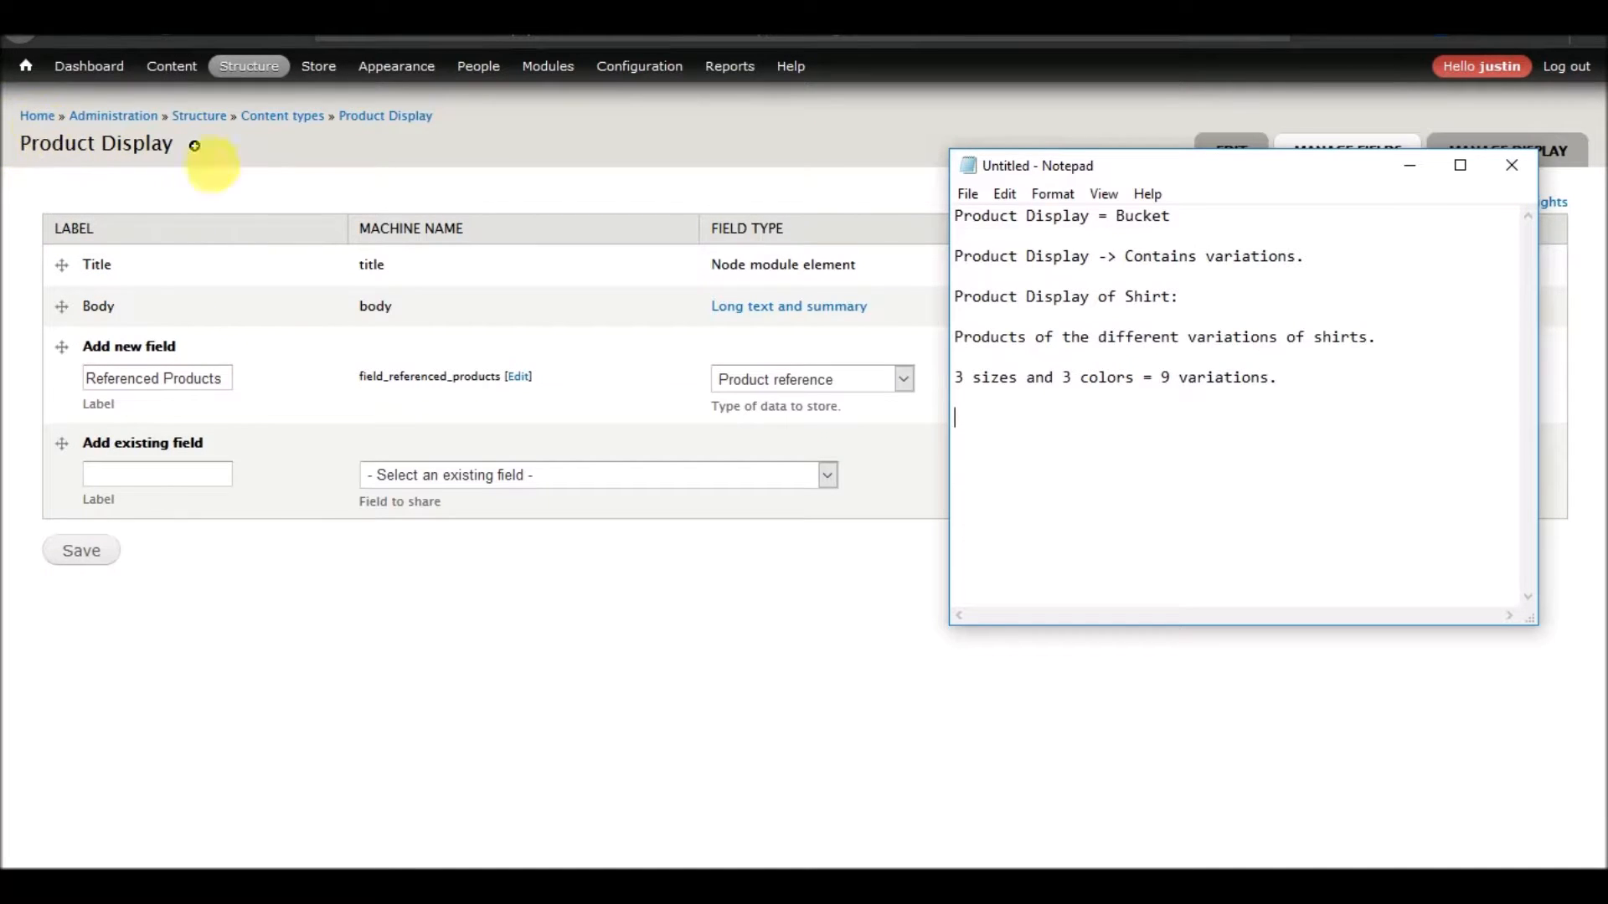
Highlight "Bucket" and "Contains variations." in the notes to review what a product display holds
drag(1206, 217, 1116, 217)
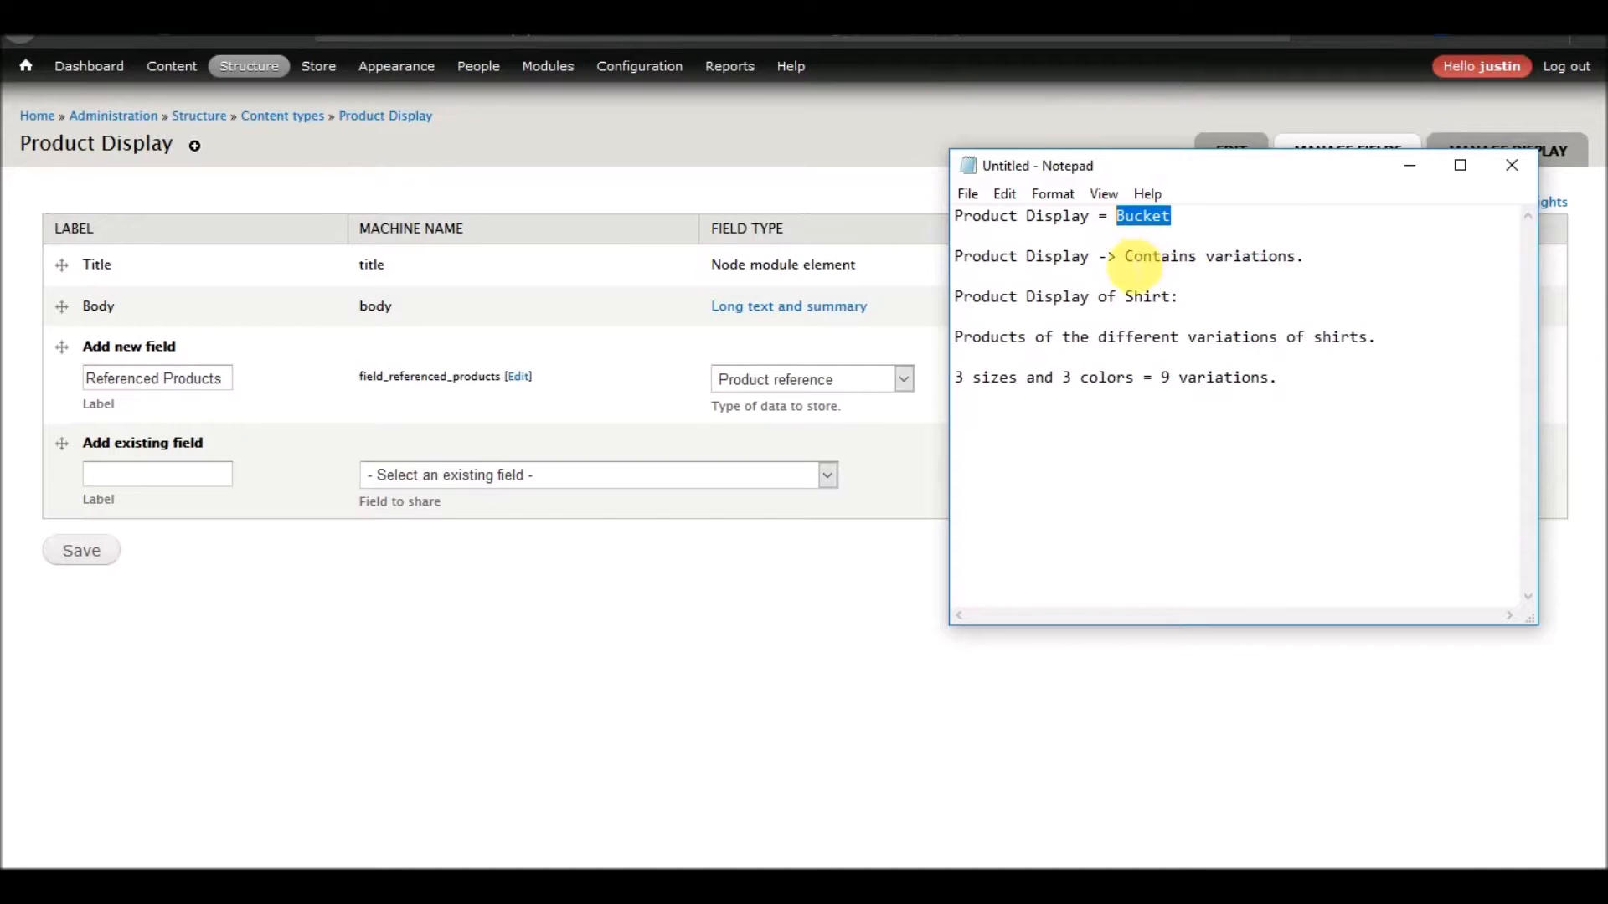
click(1117, 256)
drag(1126, 256, 1299, 260)
click(1142, 313)
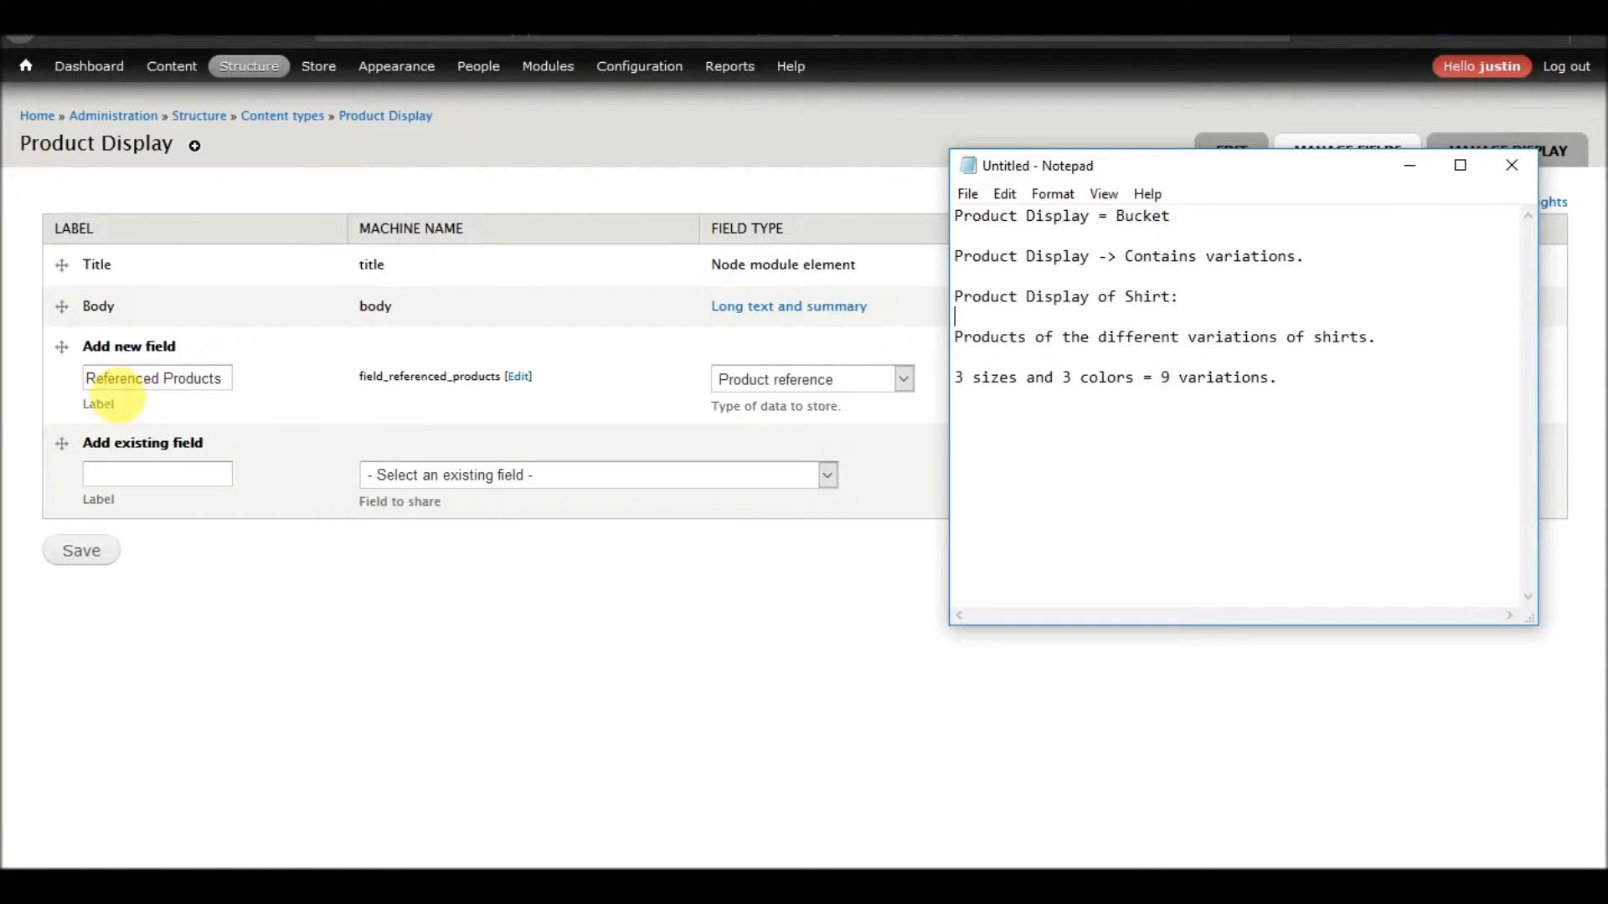
Return to the Product Display fields page and set the Referenced Products widget to Inline entity form - Multiple values
click(116, 380)
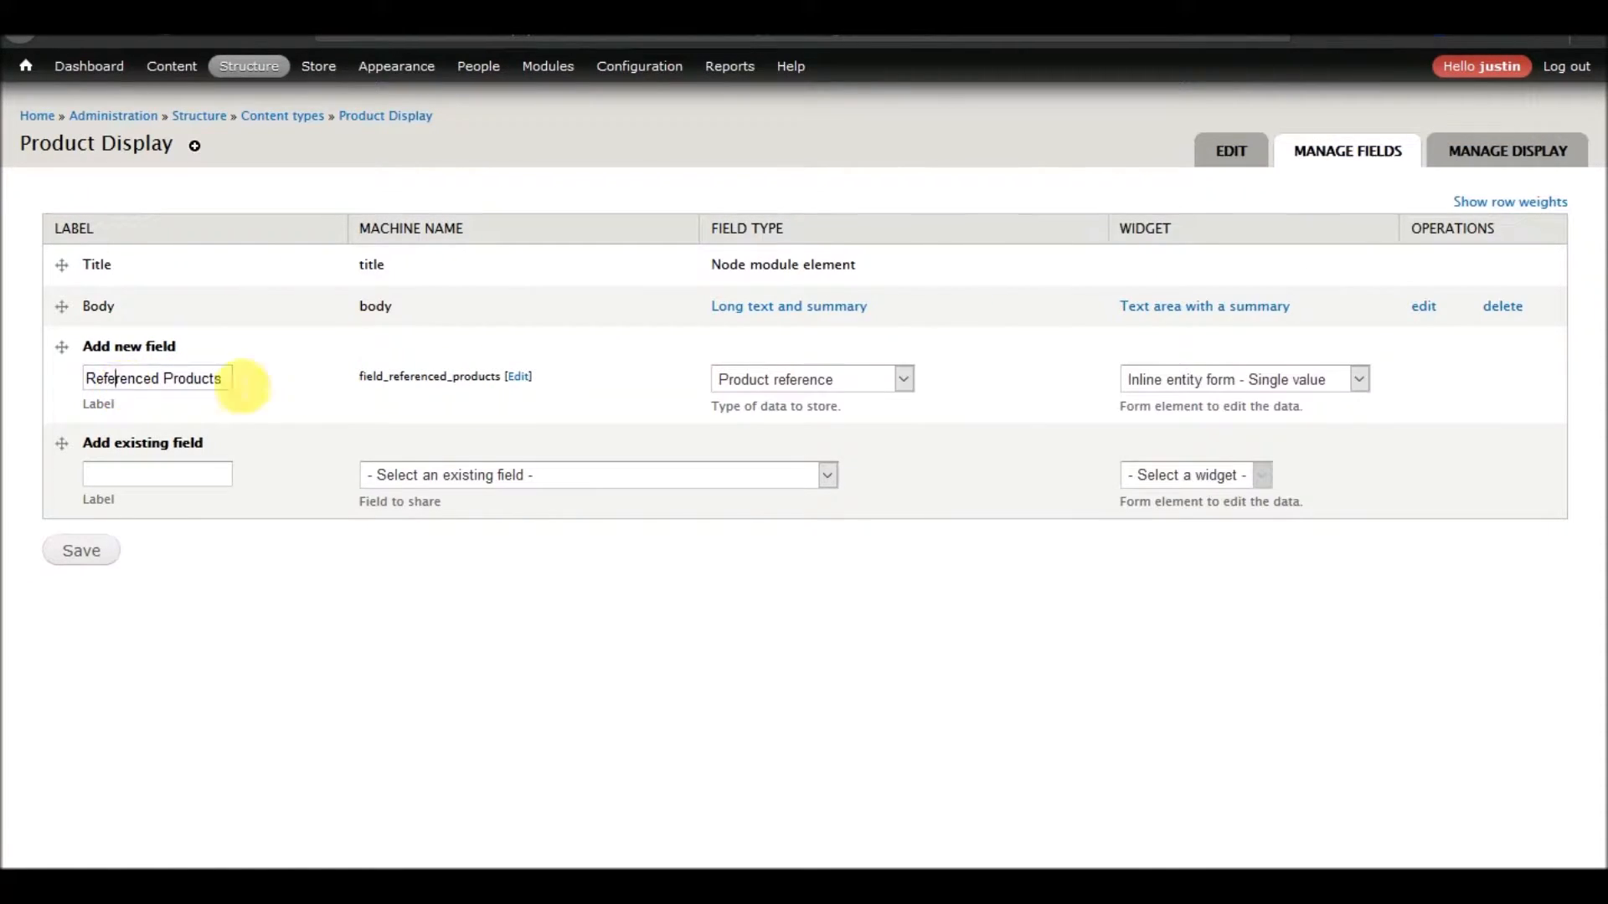
click(1226, 382)
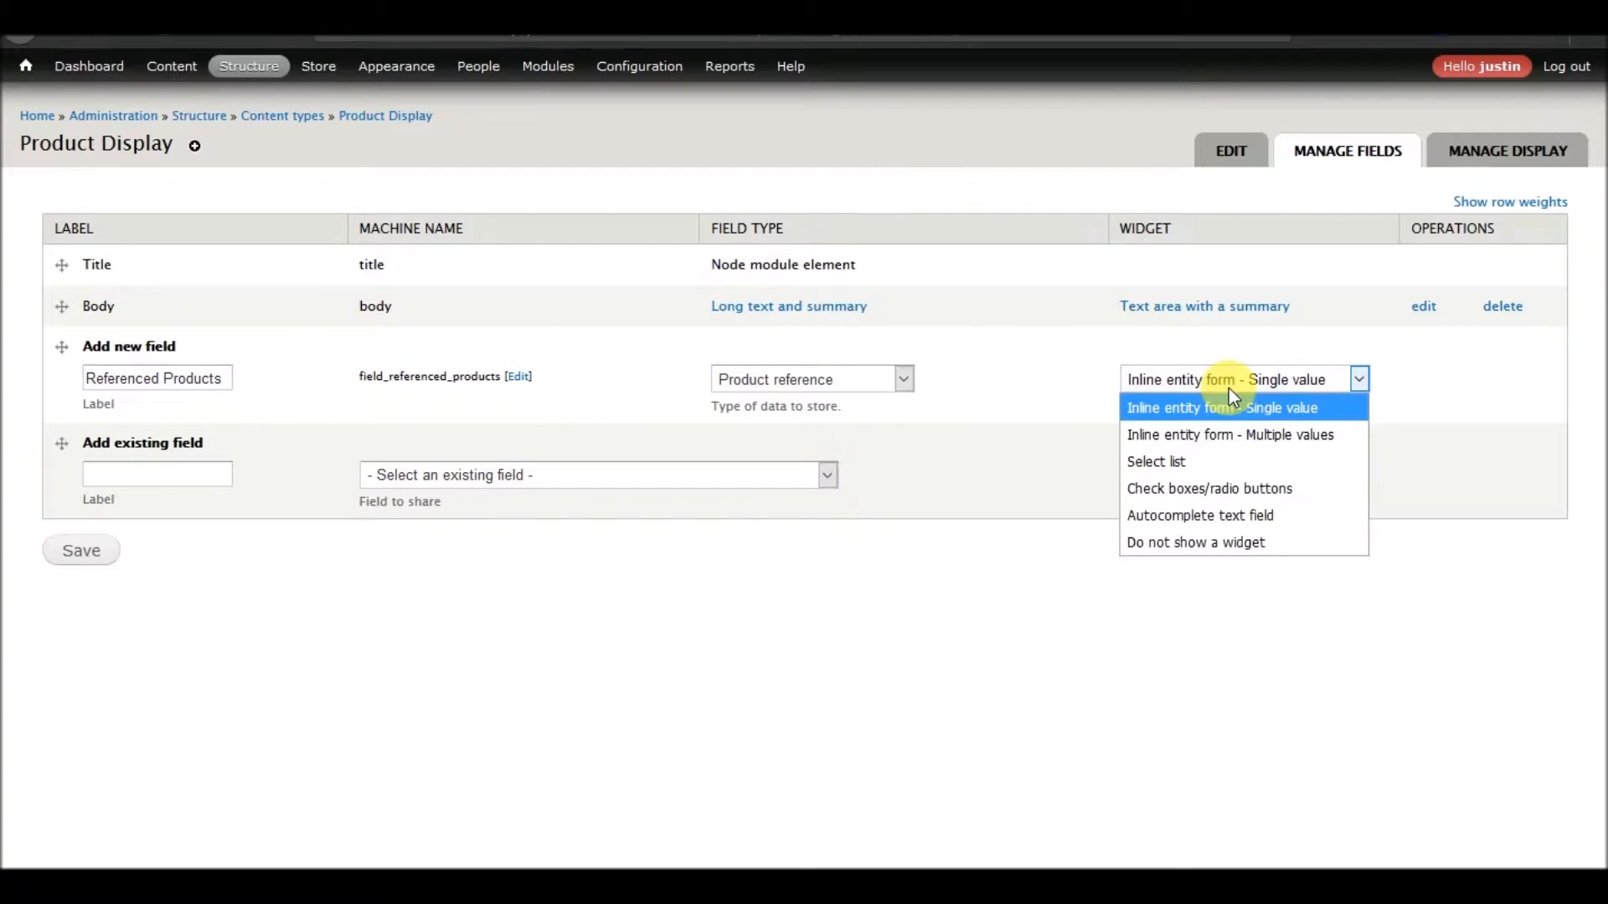
click(1215, 434)
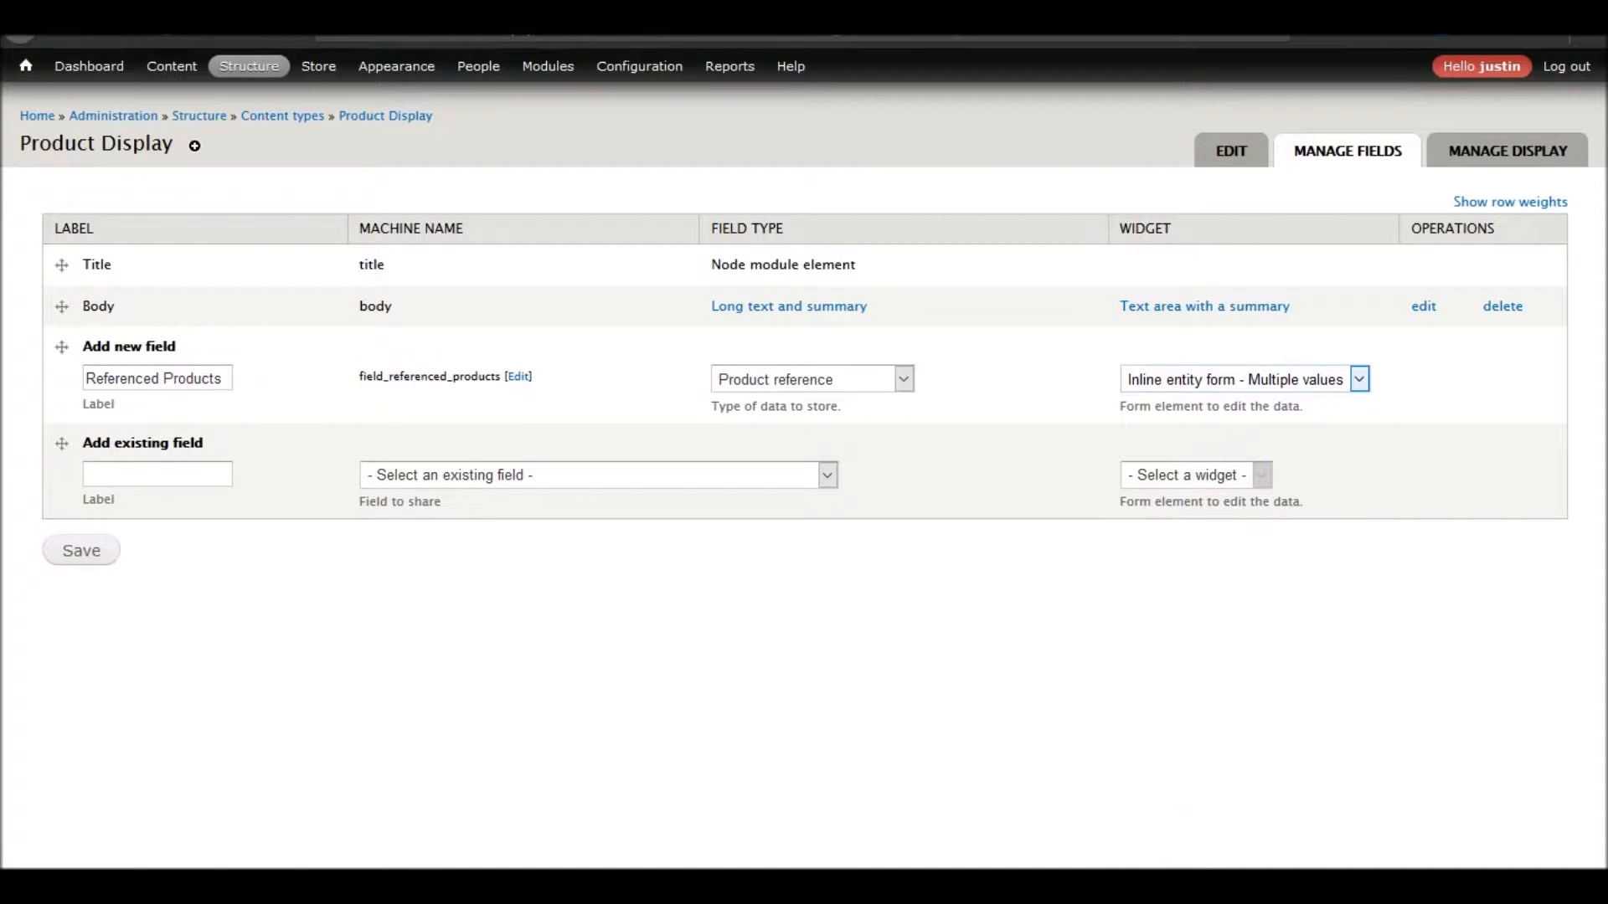
Switch to Notepad and change the last line of the notes to "1 variation."
click(1197, 886)
double_click(1169, 378)
text(1 variation.)
click(1270, 380)
key(BackSpace)
drag(1161, 379, 960, 380)
key(BackSpace)
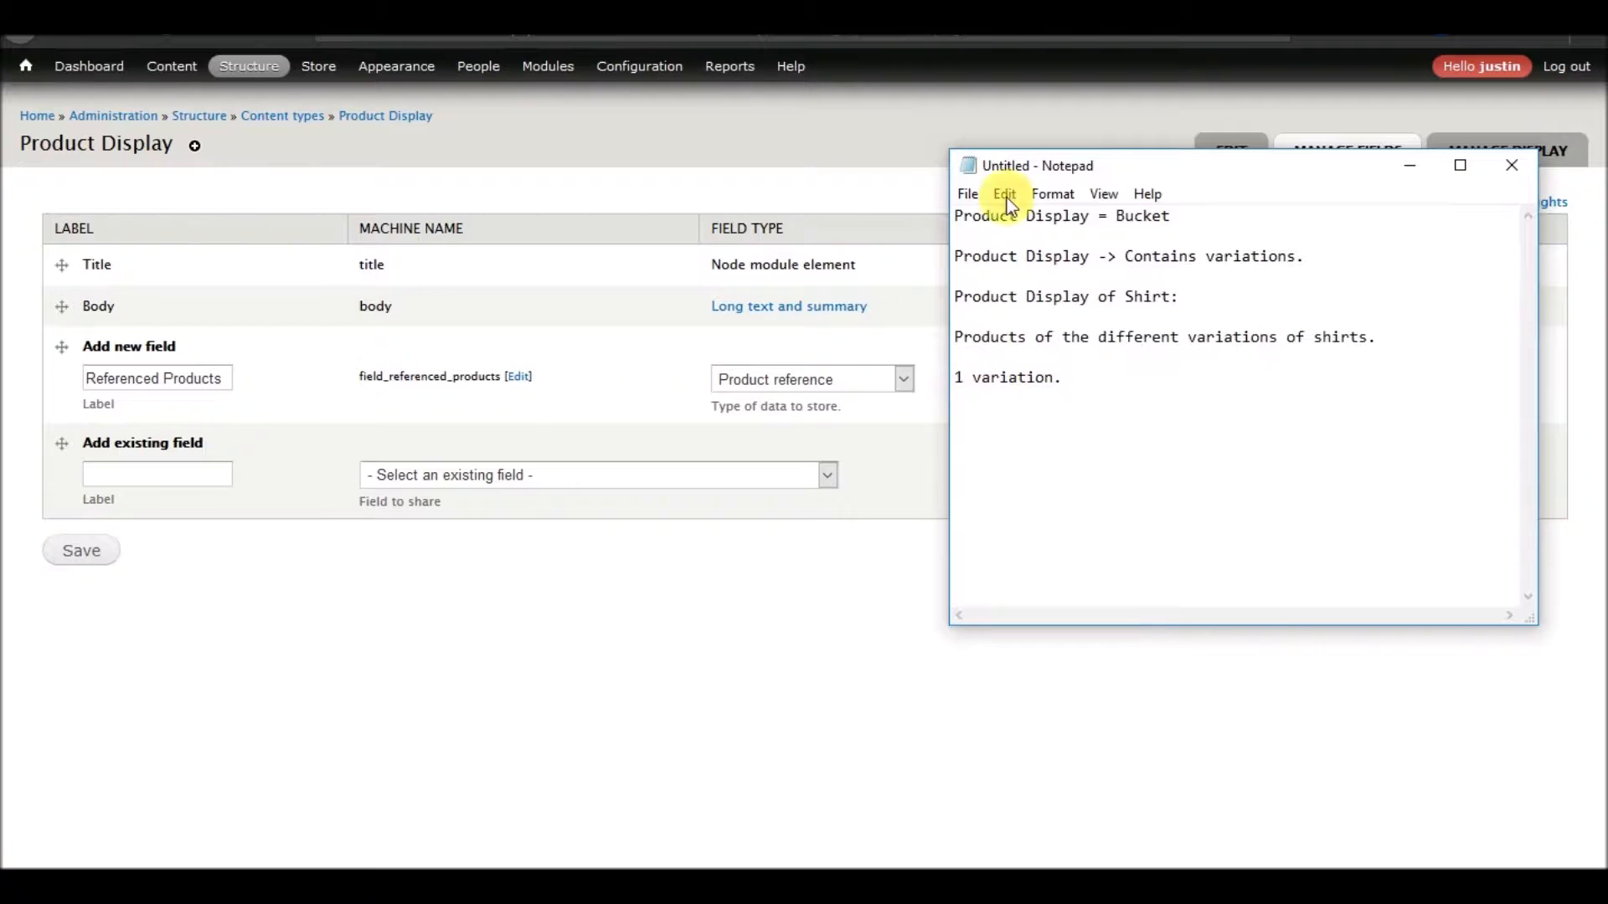
click(1116, 216)
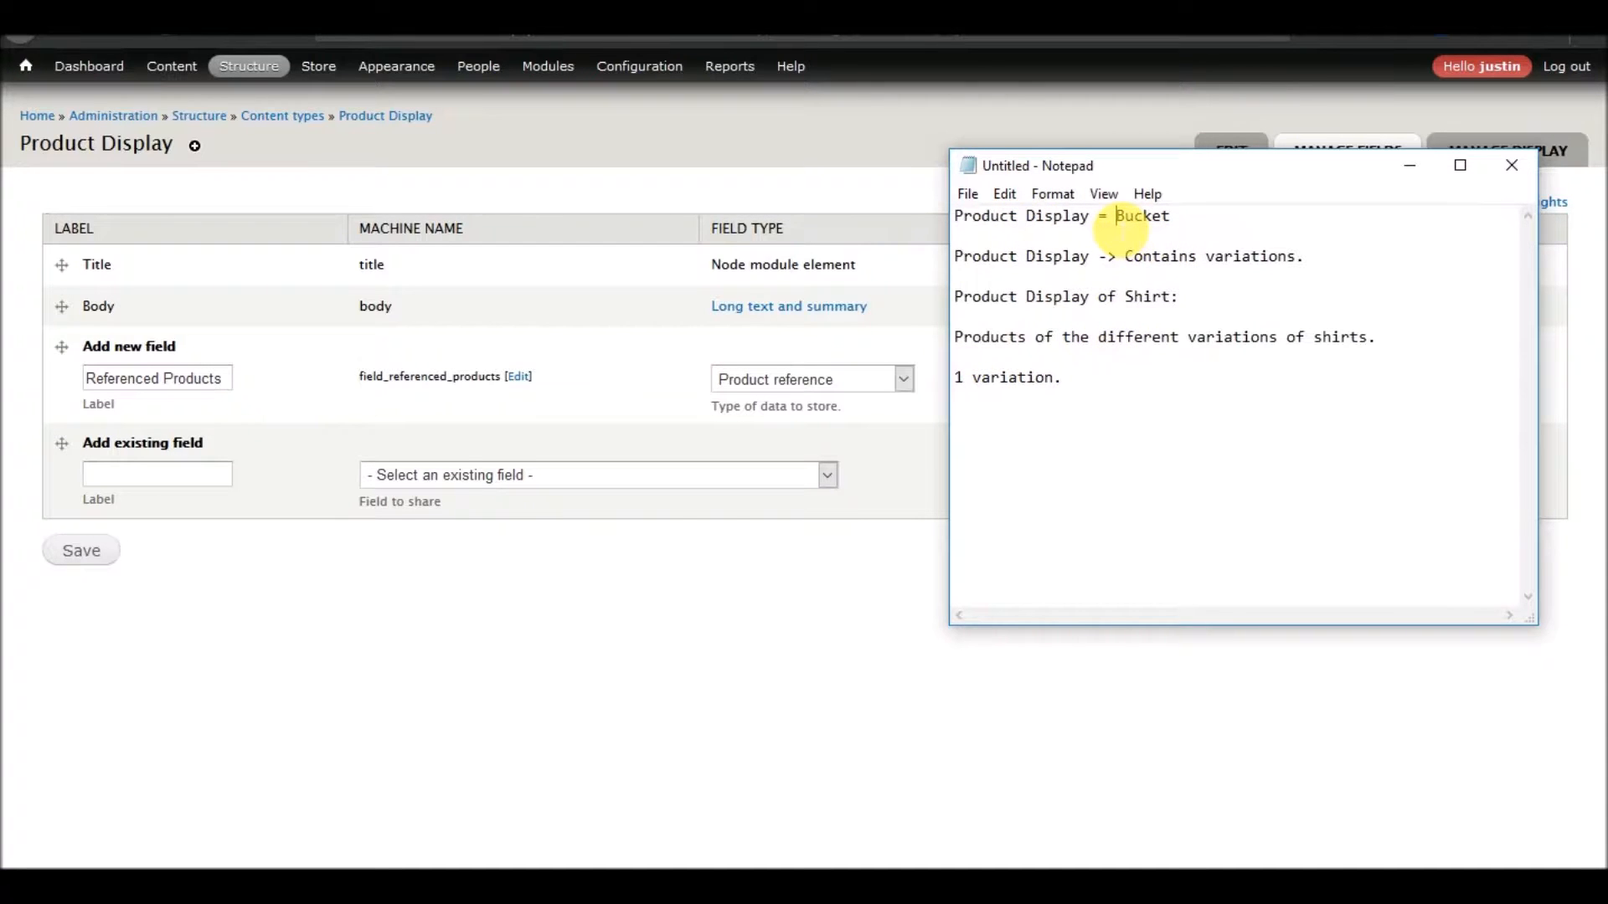
Save the new Referenced Products field and its field settings with the options list limit left blank
click(375, 404)
click(81, 549)
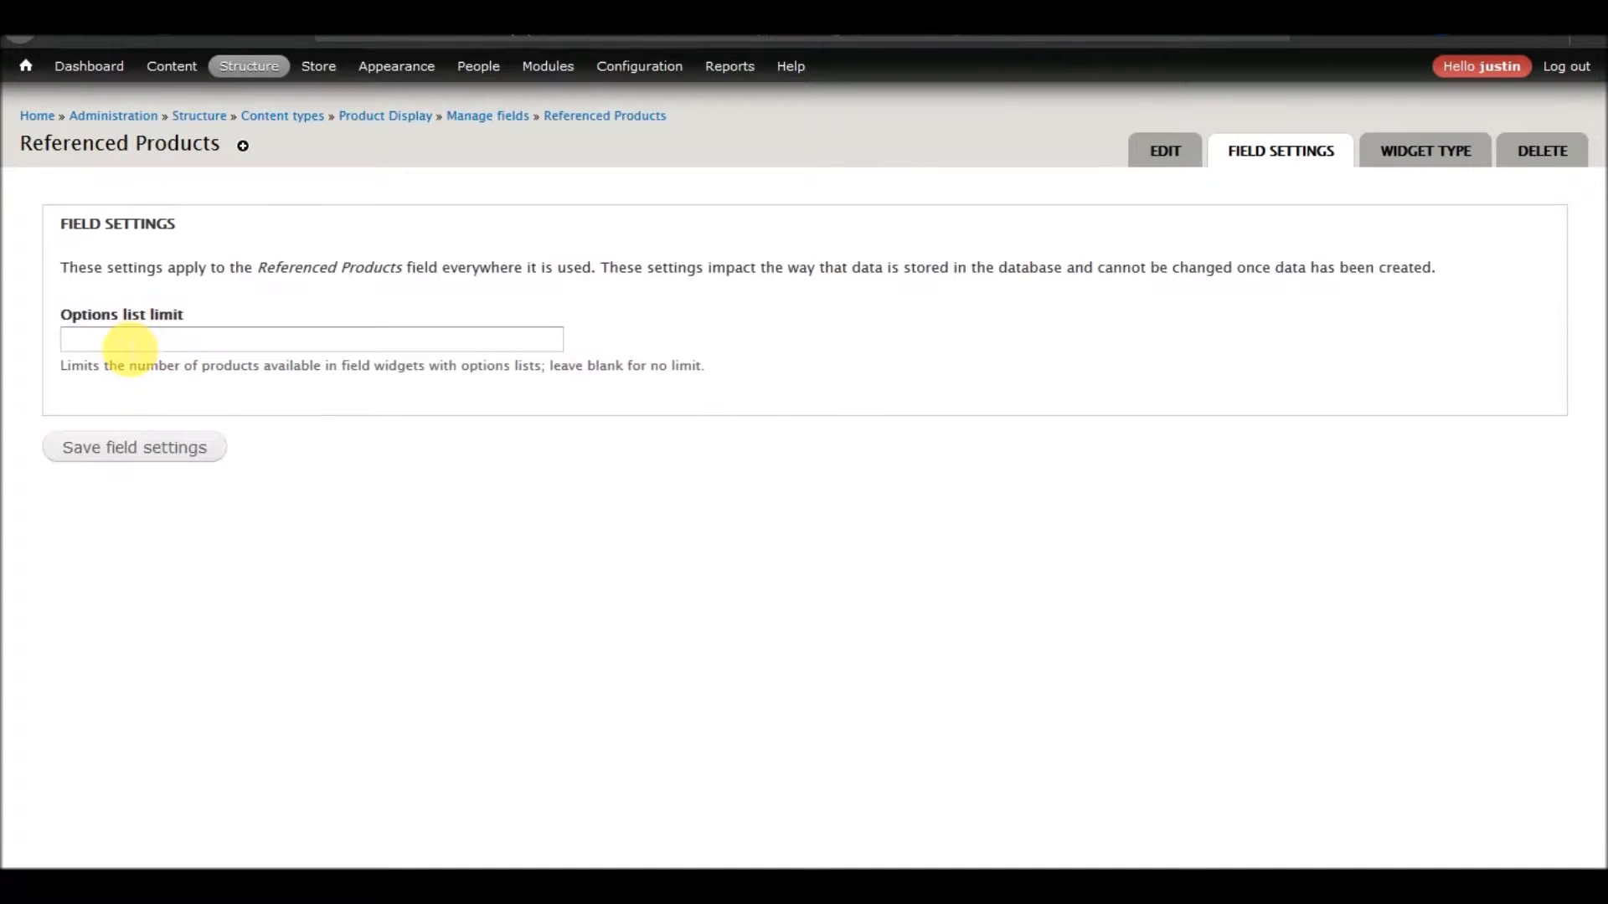
click(155, 459)
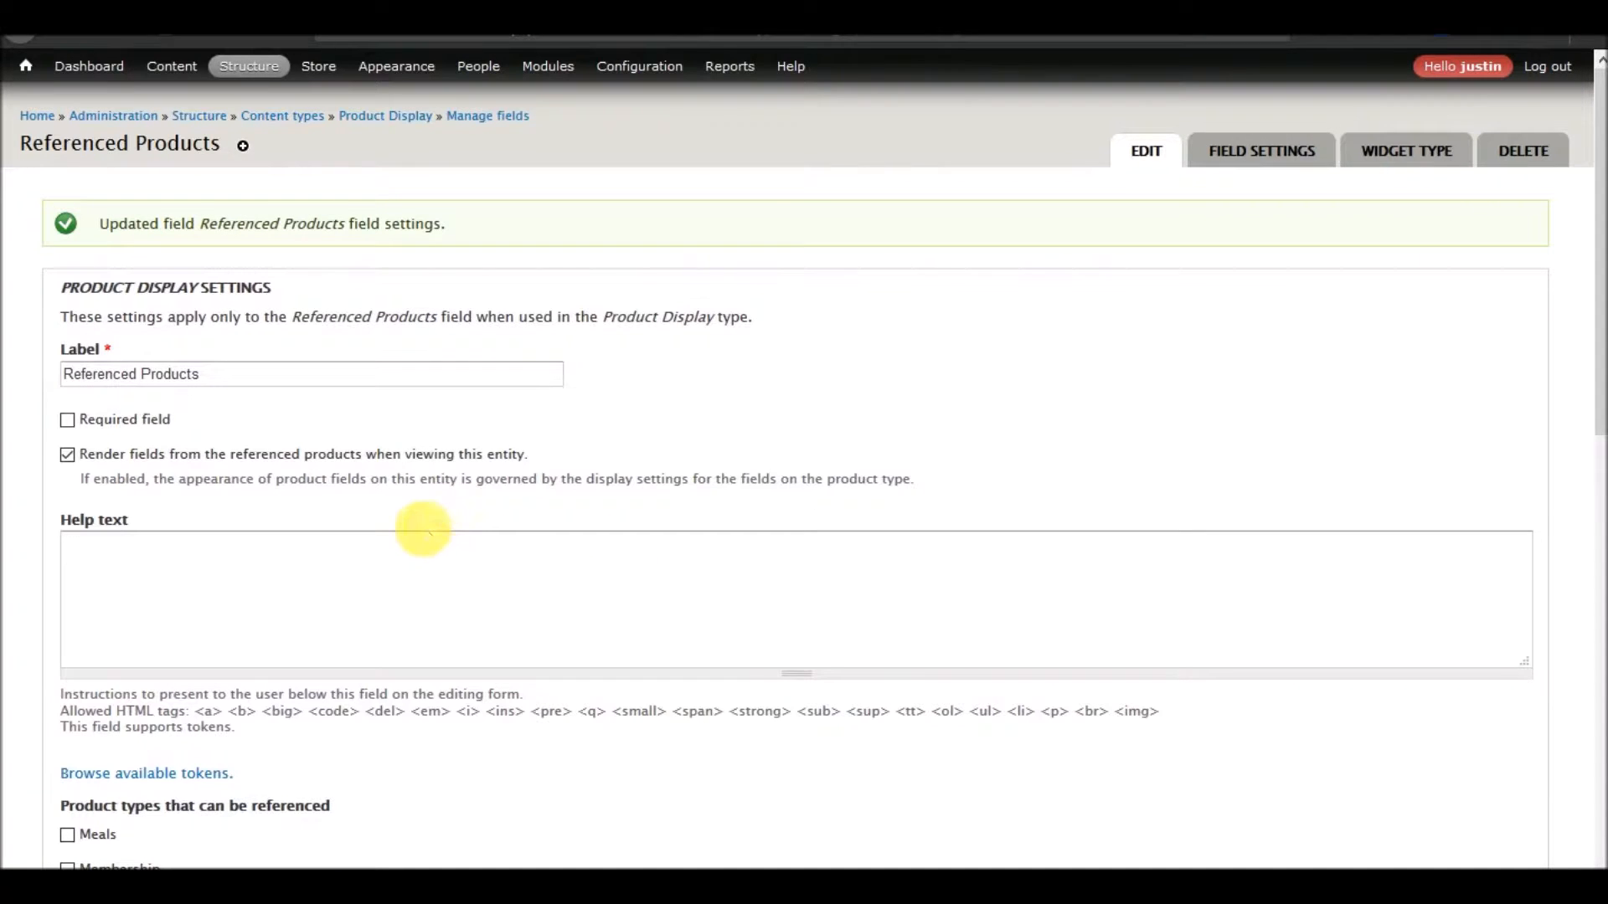
Allow users to add existing products in the inline entity form settings of the Referenced Products field
scroll(424, 526, down, 3)
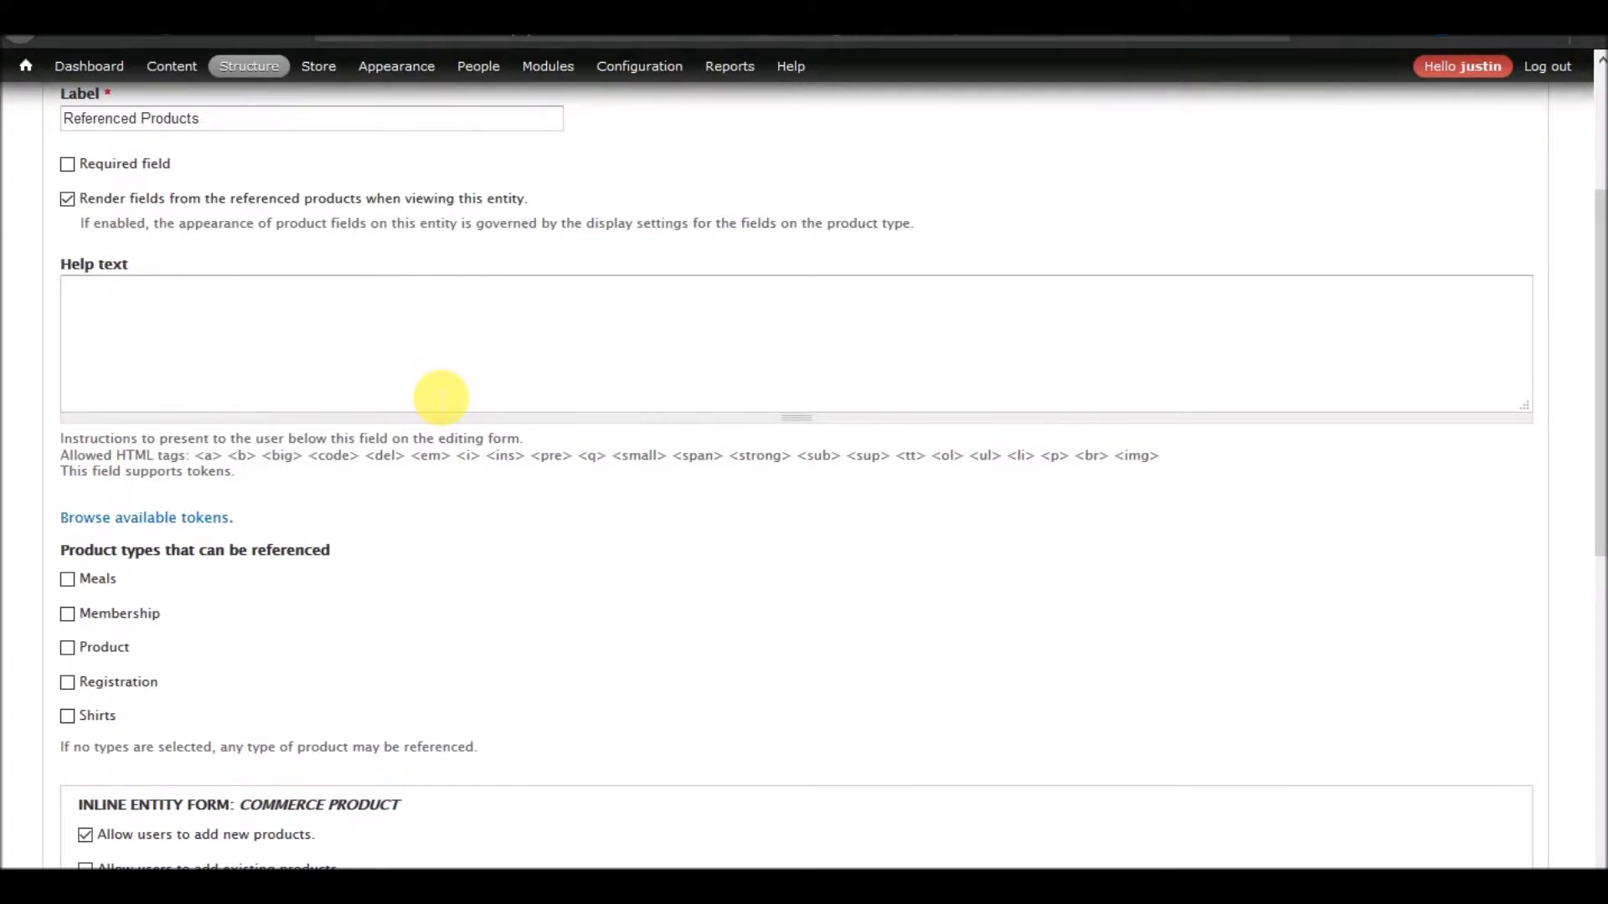
scroll(440, 397, down, 2)
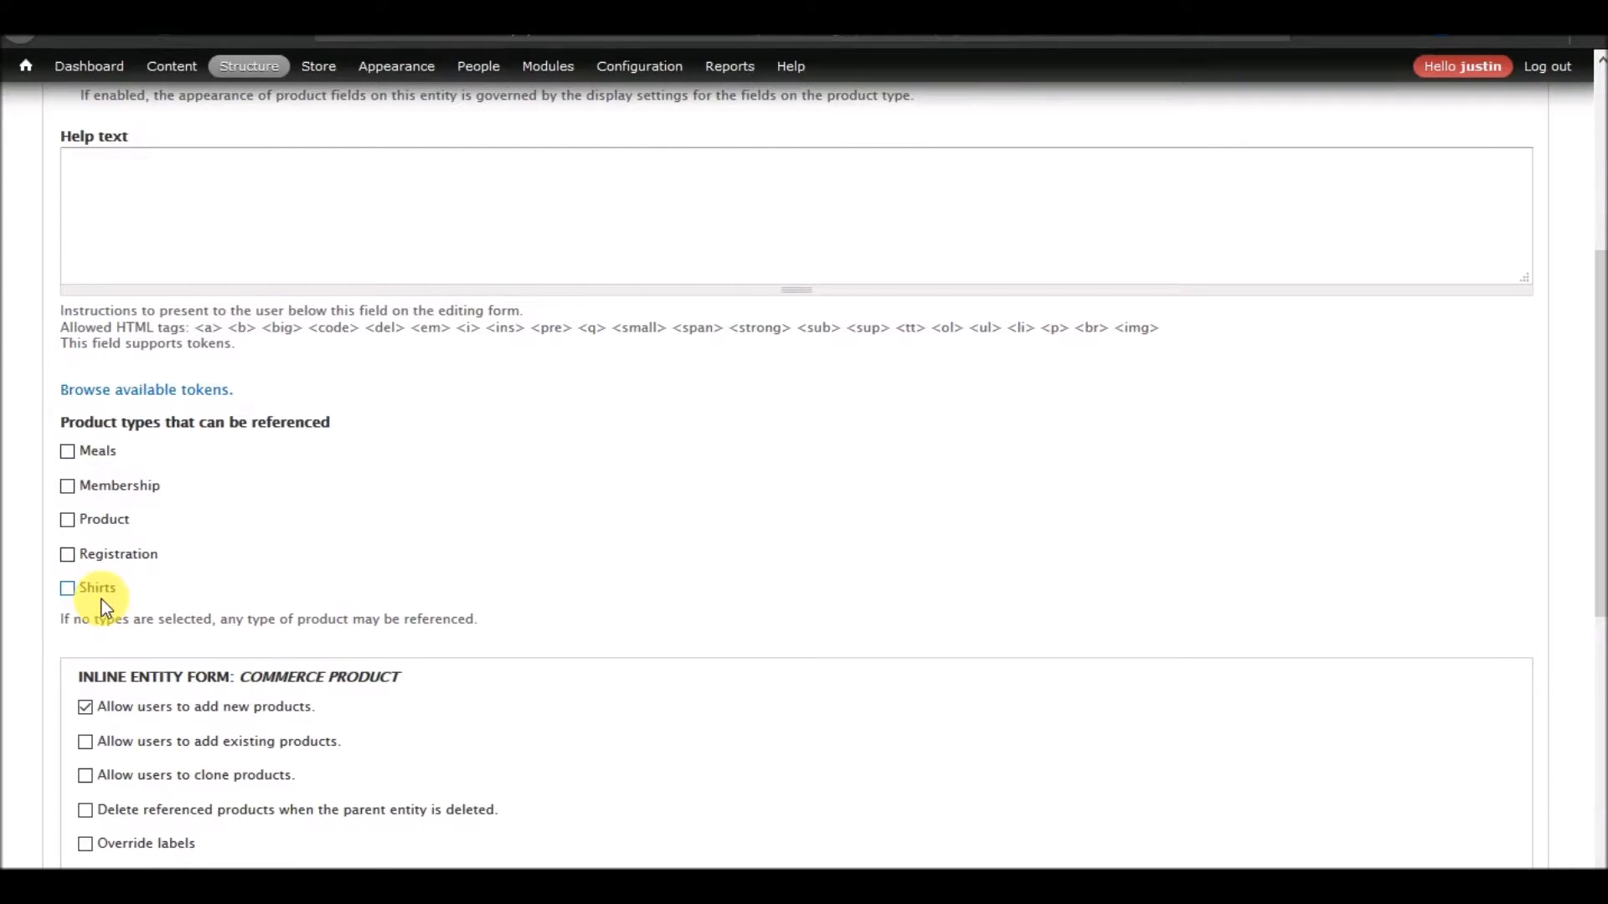
scroll(405, 465, down, 3)
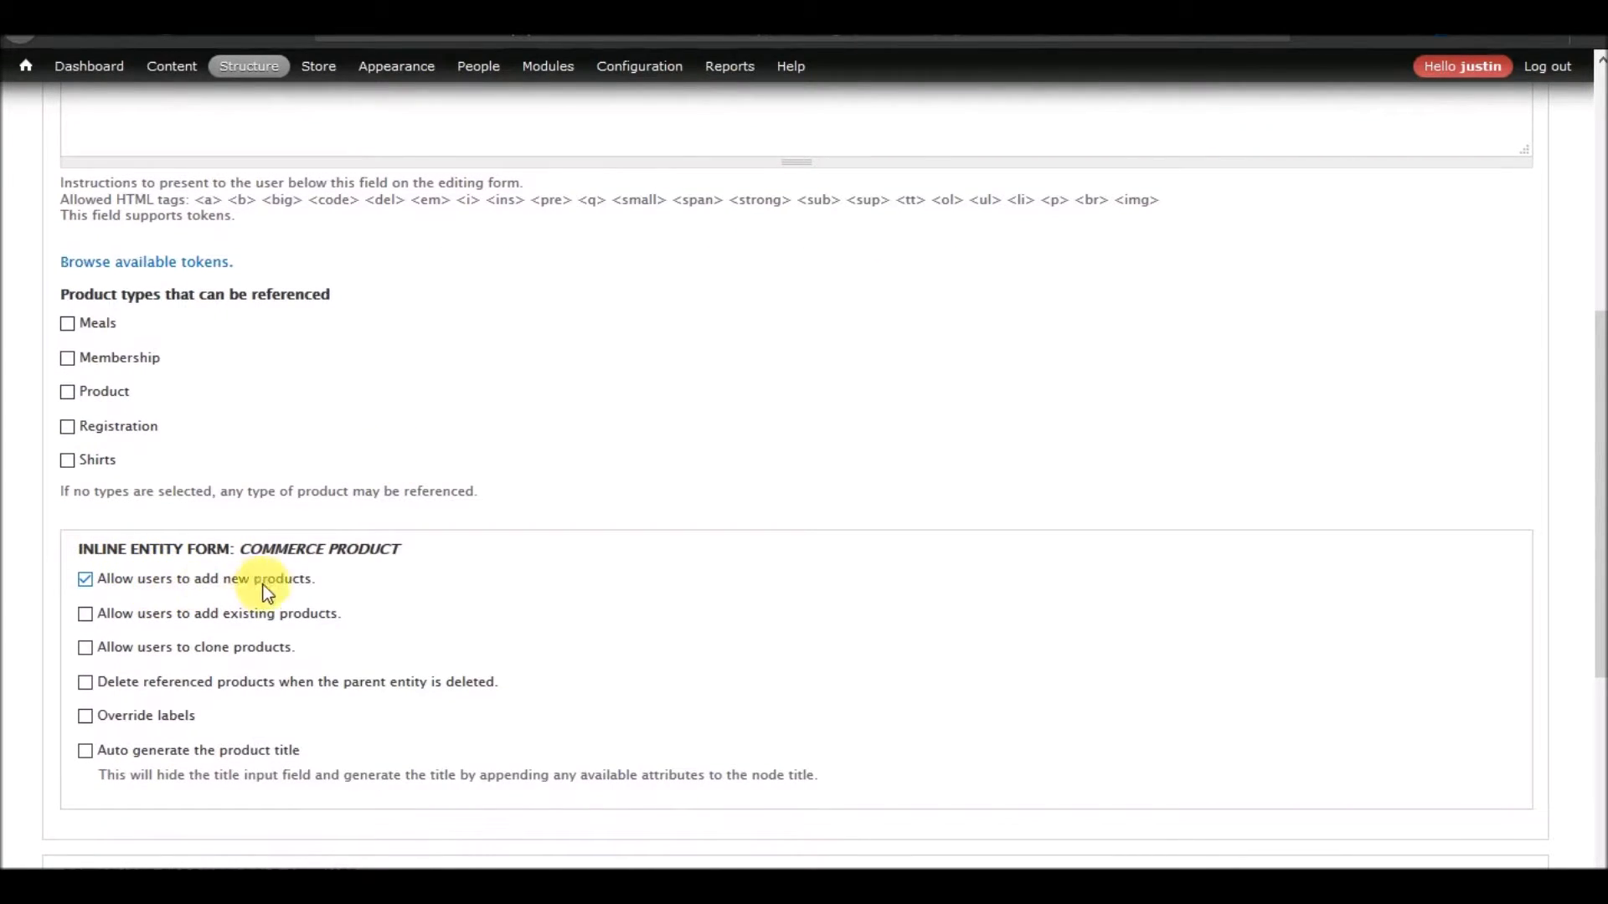
click(167, 616)
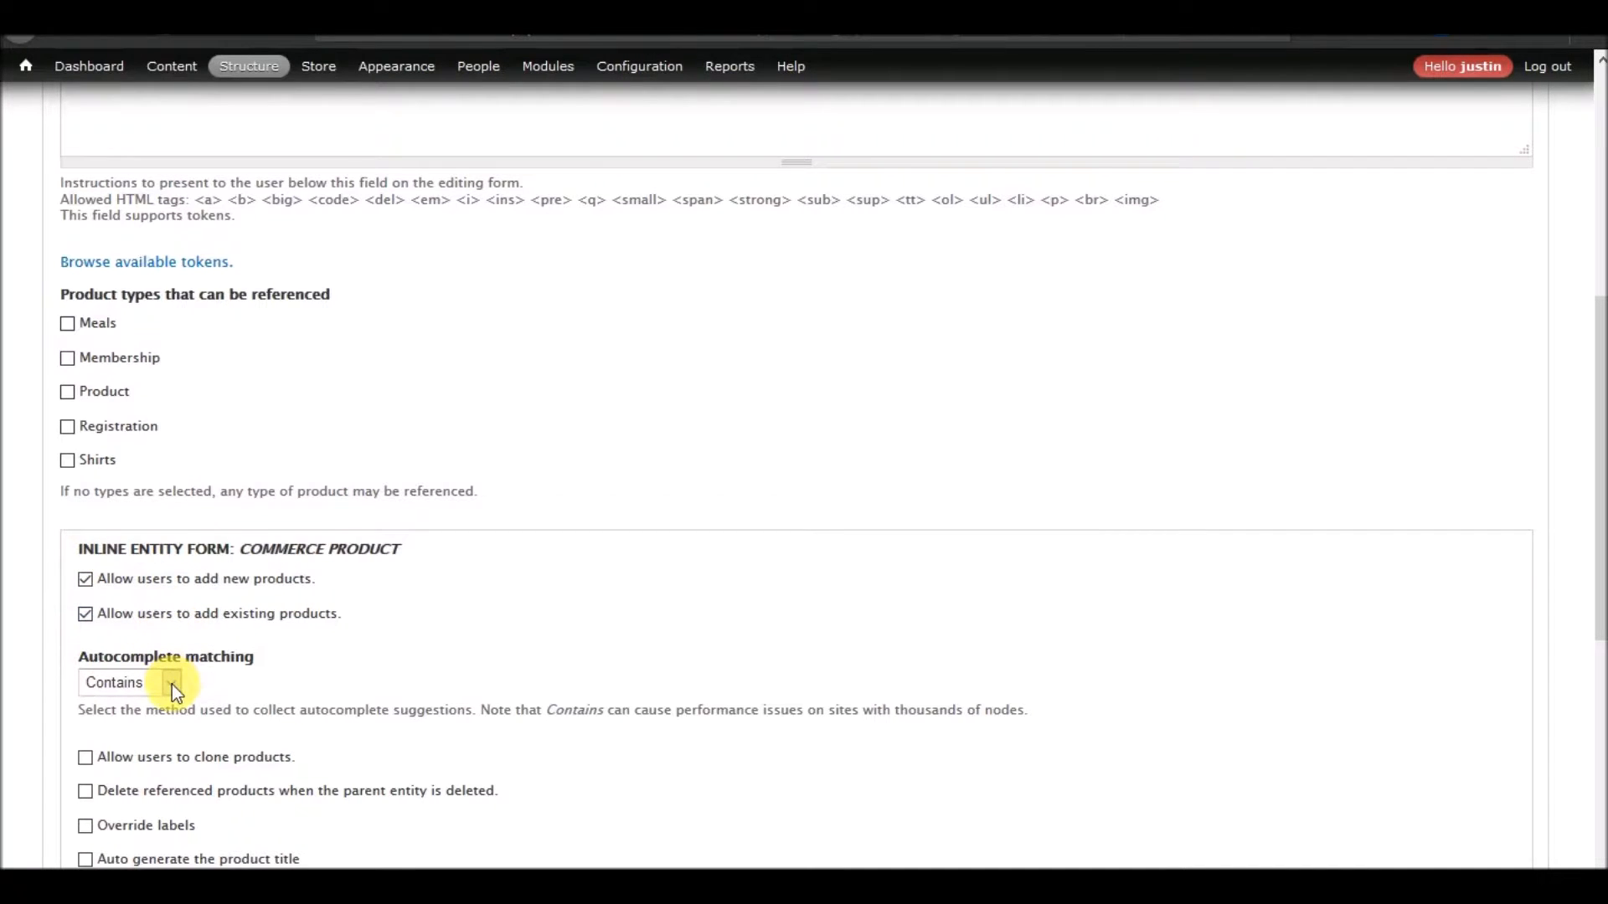
Switch to Notepad to consult the product display notes alongside the remaining inline entity form options
scroll(270, 691, down, 3)
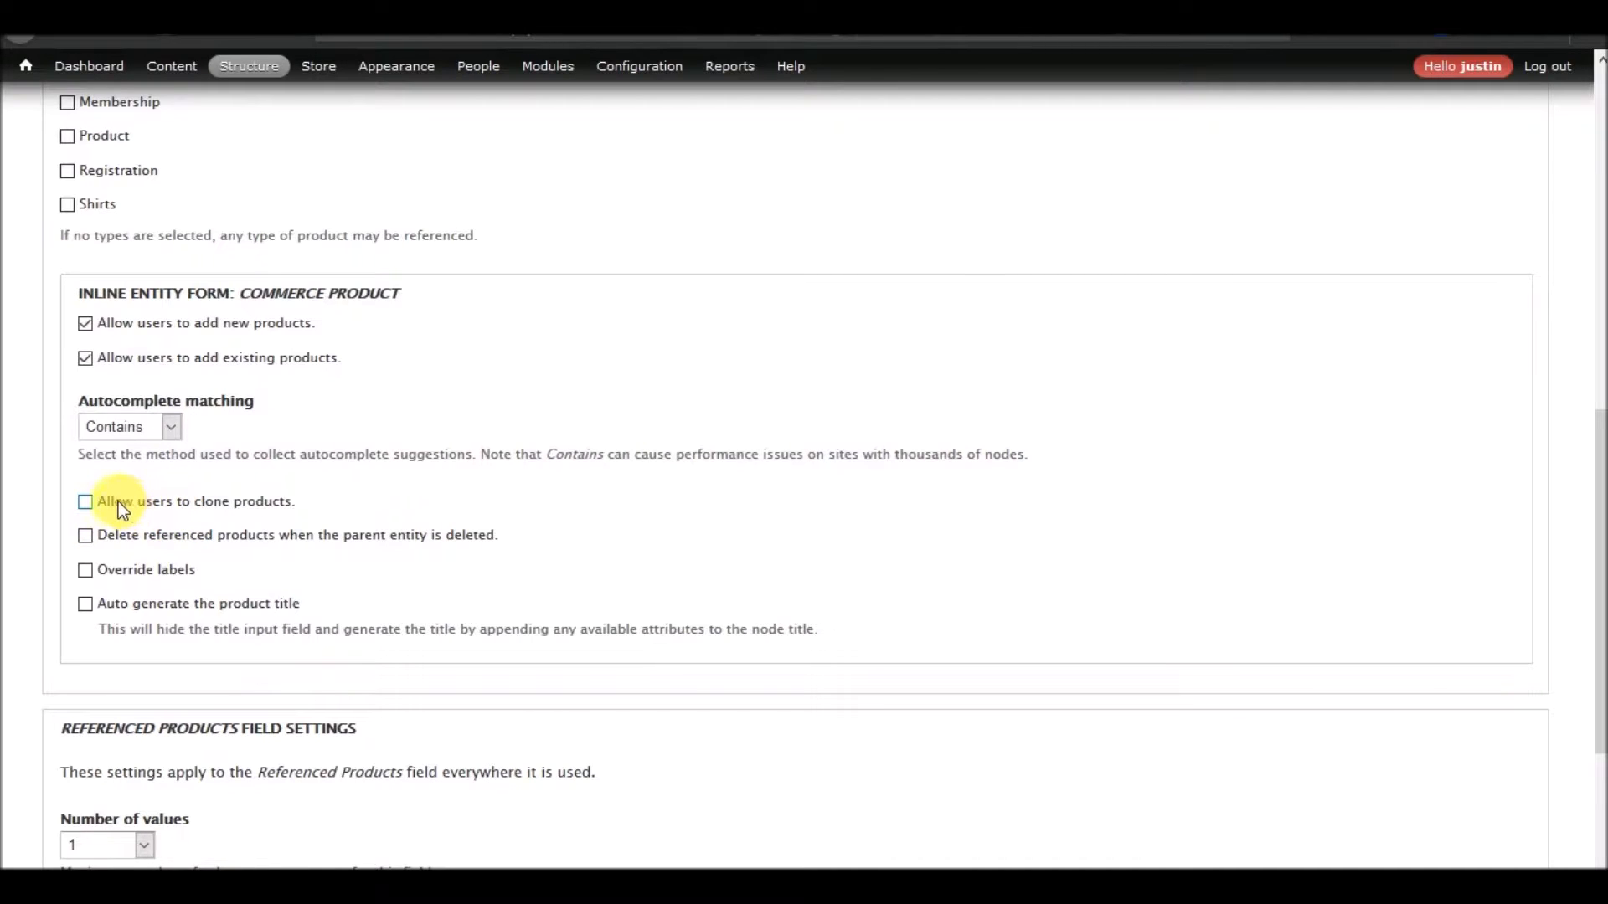
click(136, 540)
click(921, 887)
click(1102, 522)
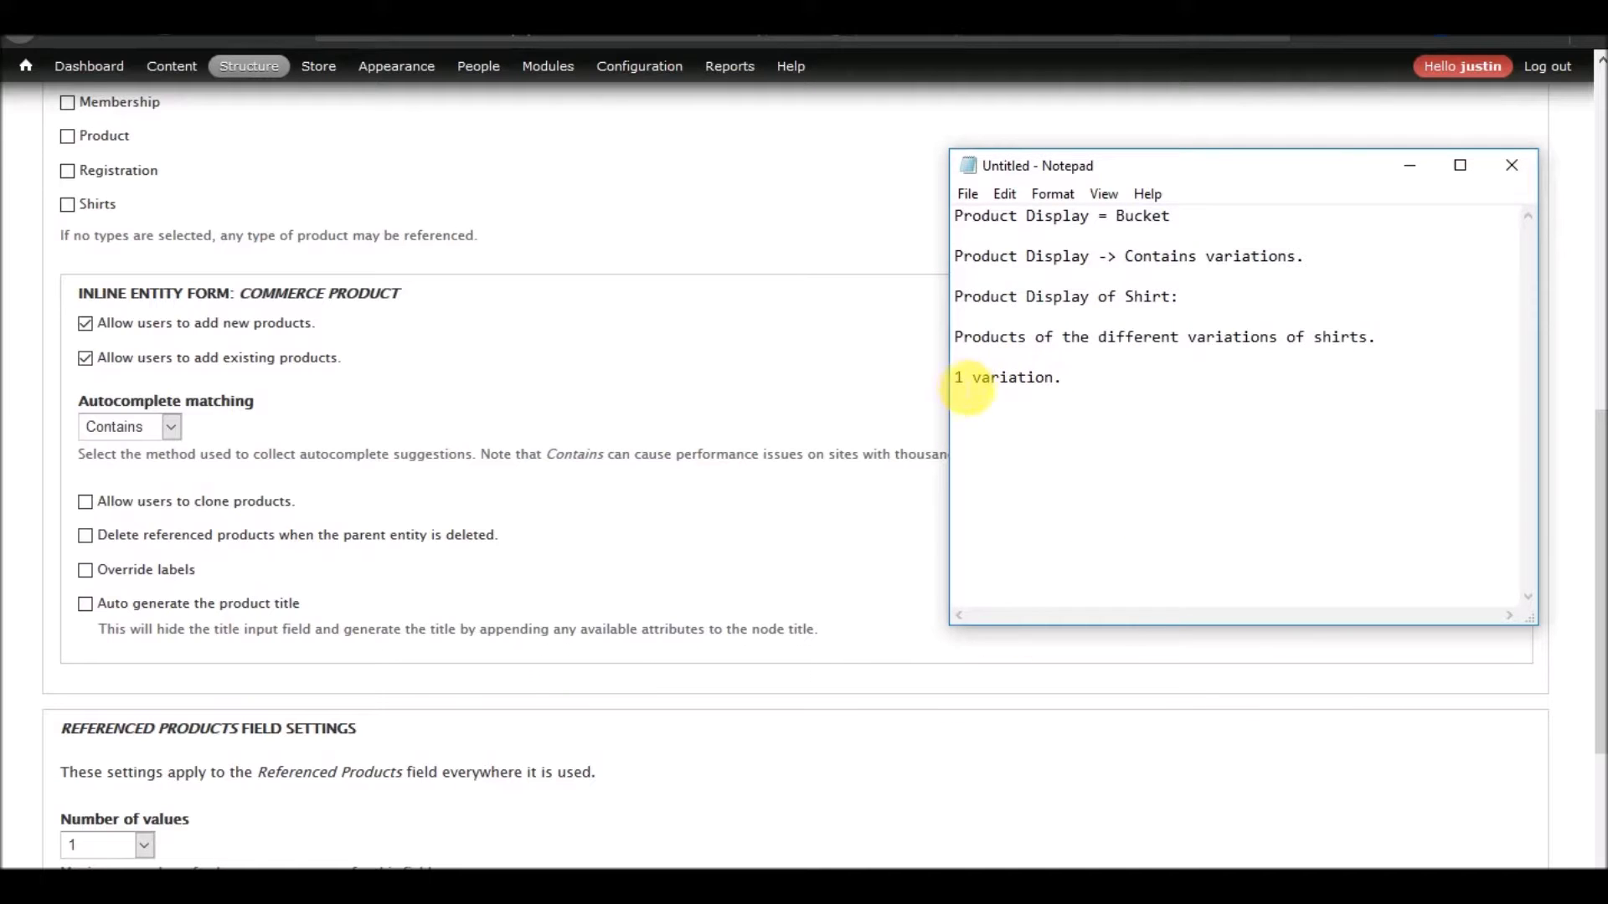
Change the last line of the Notepad notes to "9 variations."
drag(970, 378, 938, 381)
text(9)
click(1058, 378)
text(s)
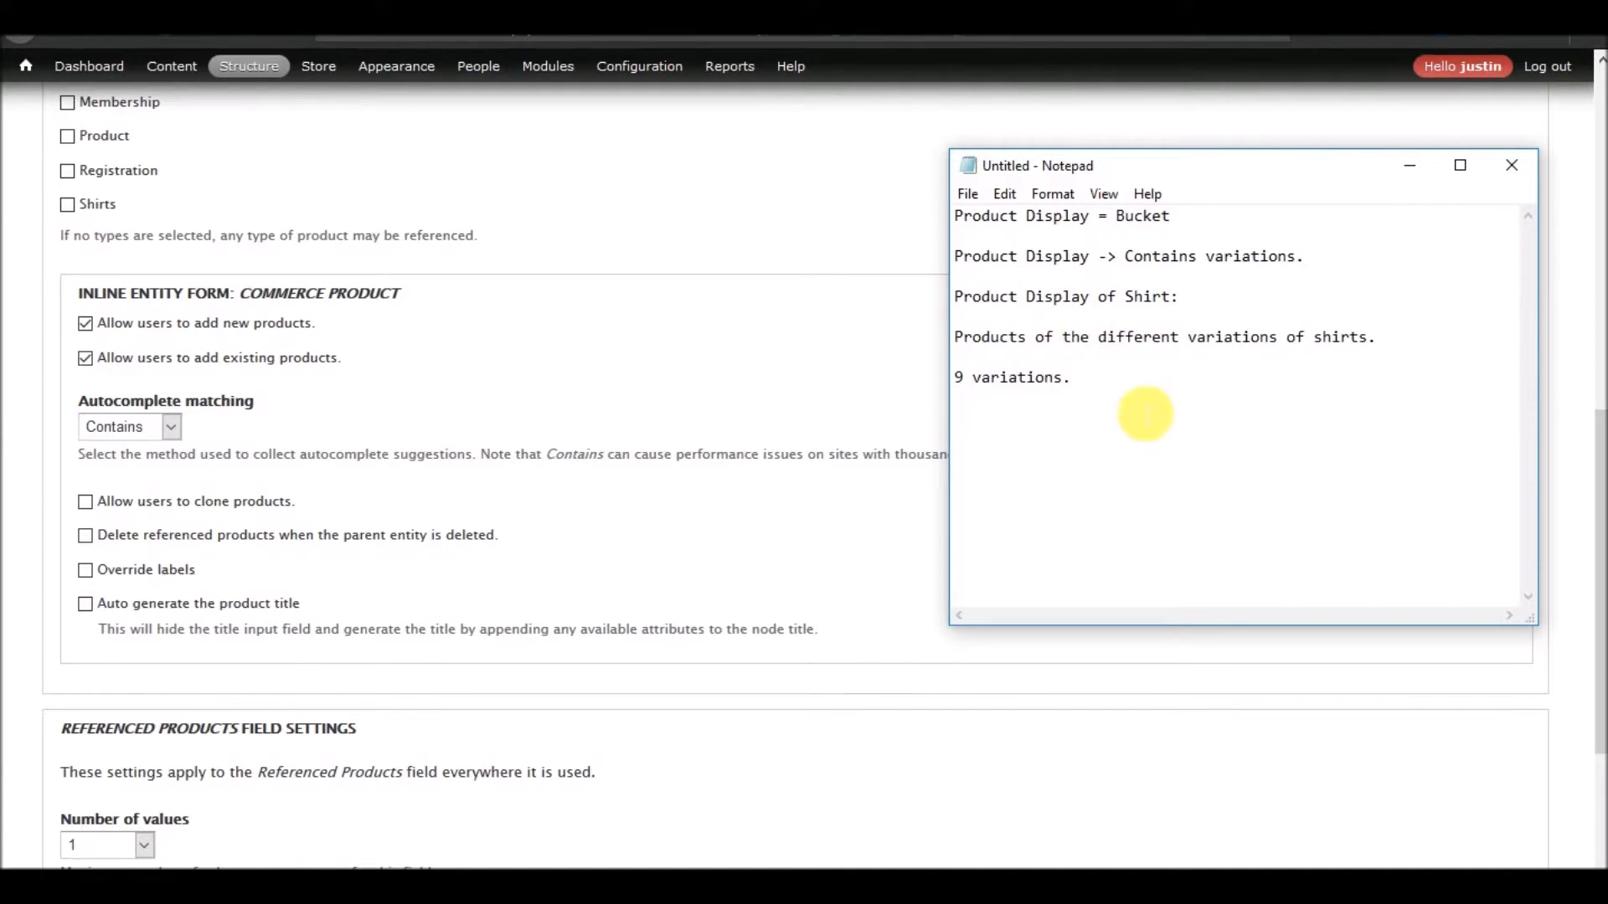
Switch back to the Drupal form and override the inline entity form labels with Product as singular and Products as plural
click(603, 339)
click(164, 542)
click(129, 540)
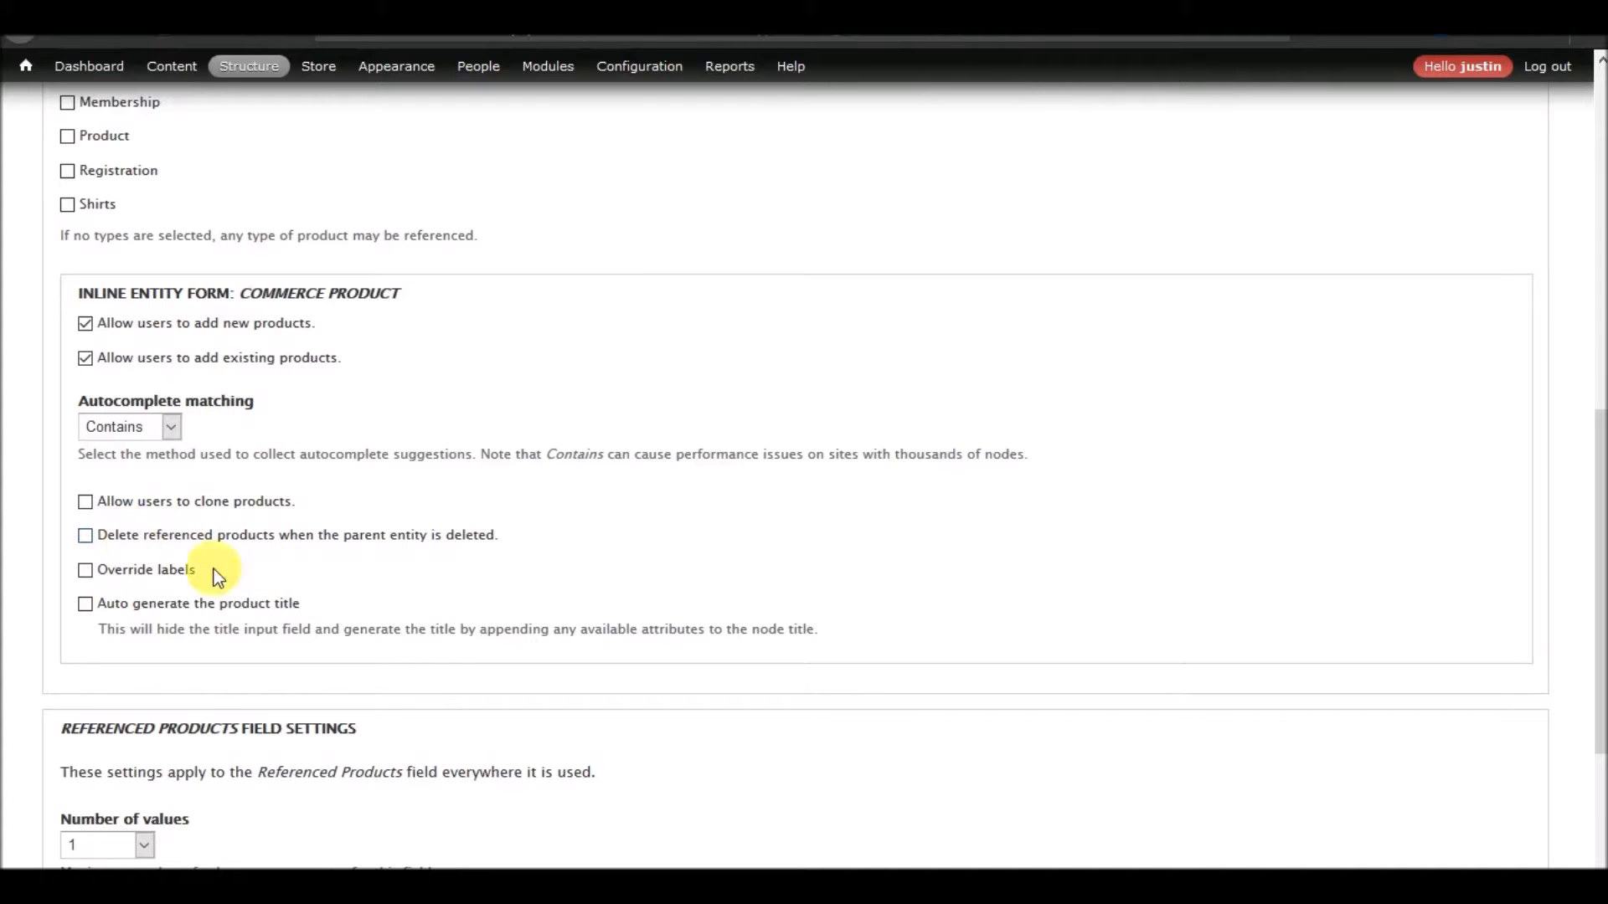
click(154, 570)
click(207, 642)
drag(207, 645, 38, 640)
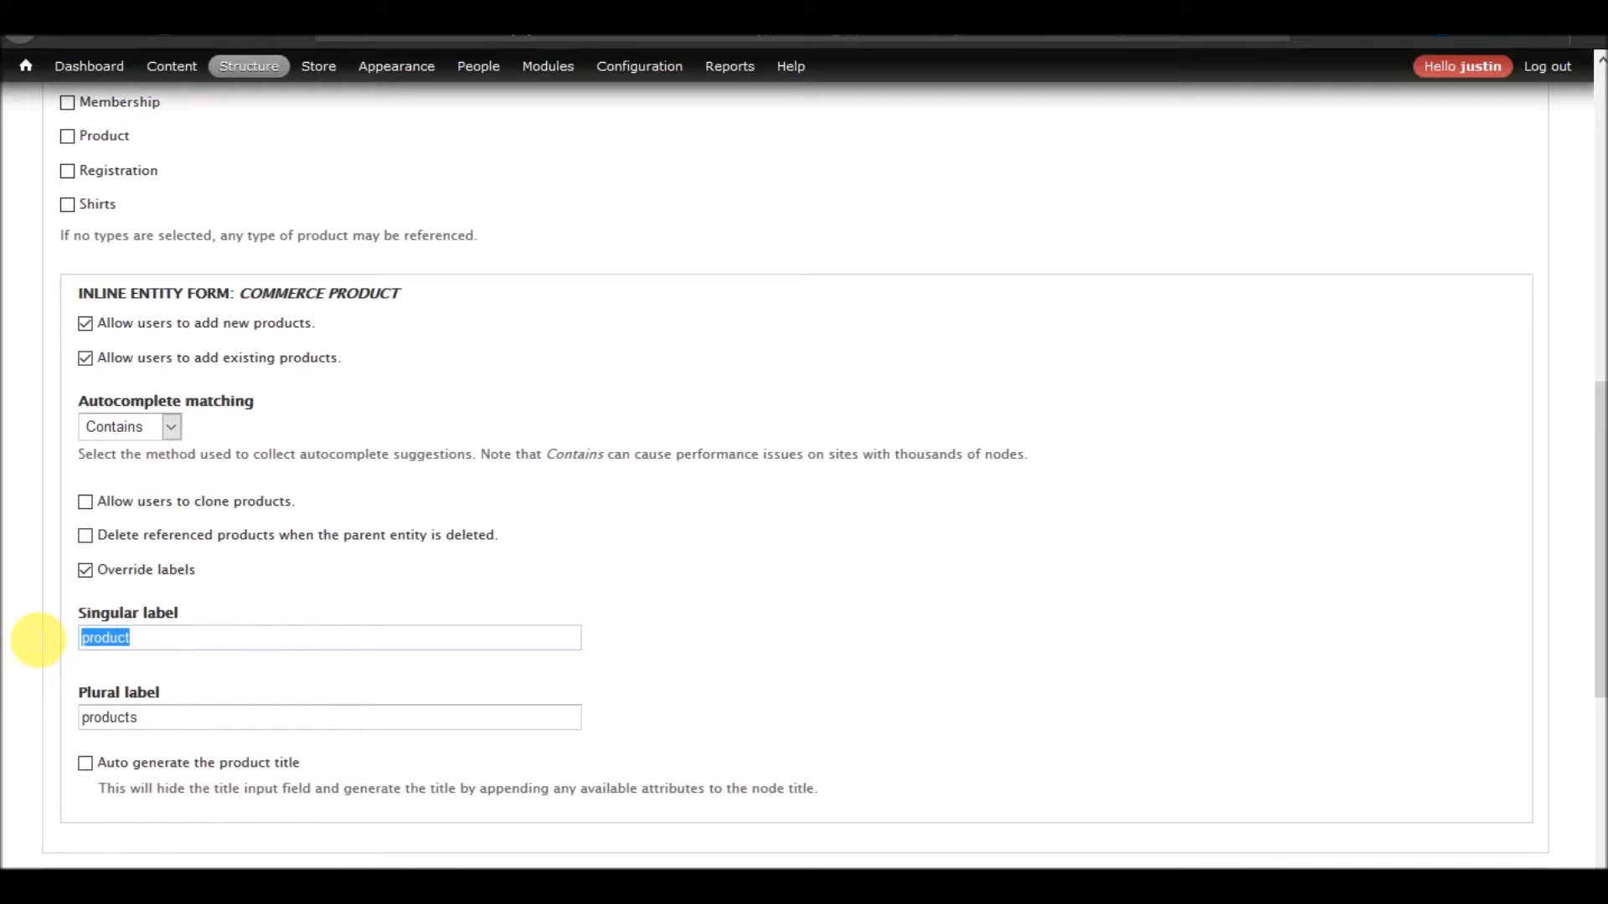
text(Product)
key(Tab)
text(Products)
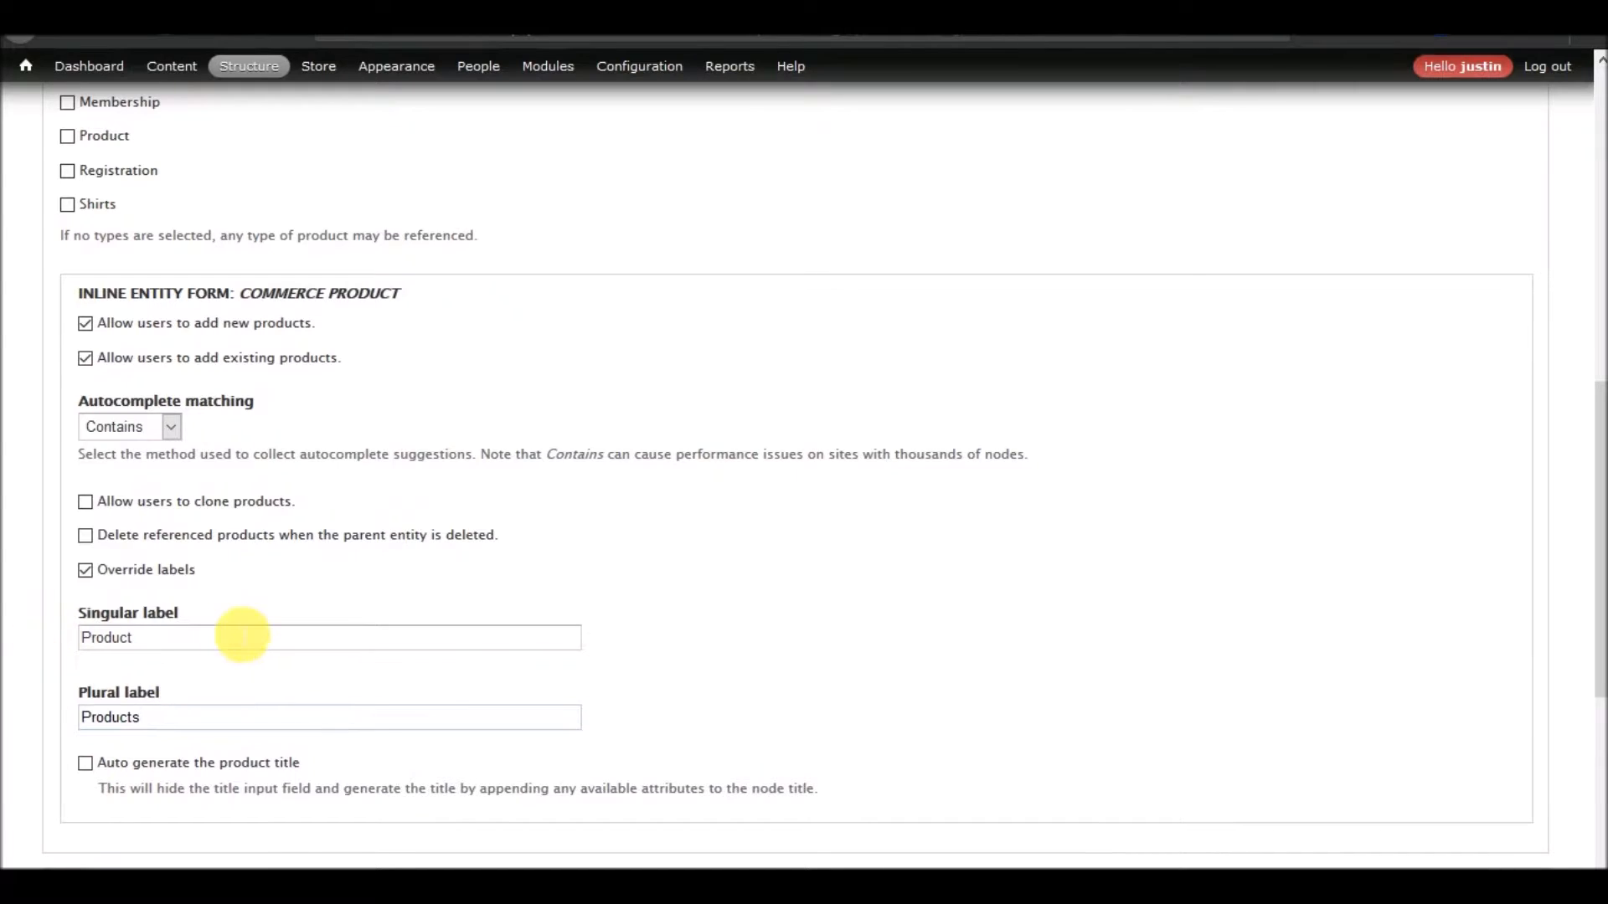
Restrict the referenced product types to Membership and set the singular label to Membership and the plural label to Memberships
scroll(191, 532, up, 4)
click(106, 489)
scroll(335, 527, down, 5)
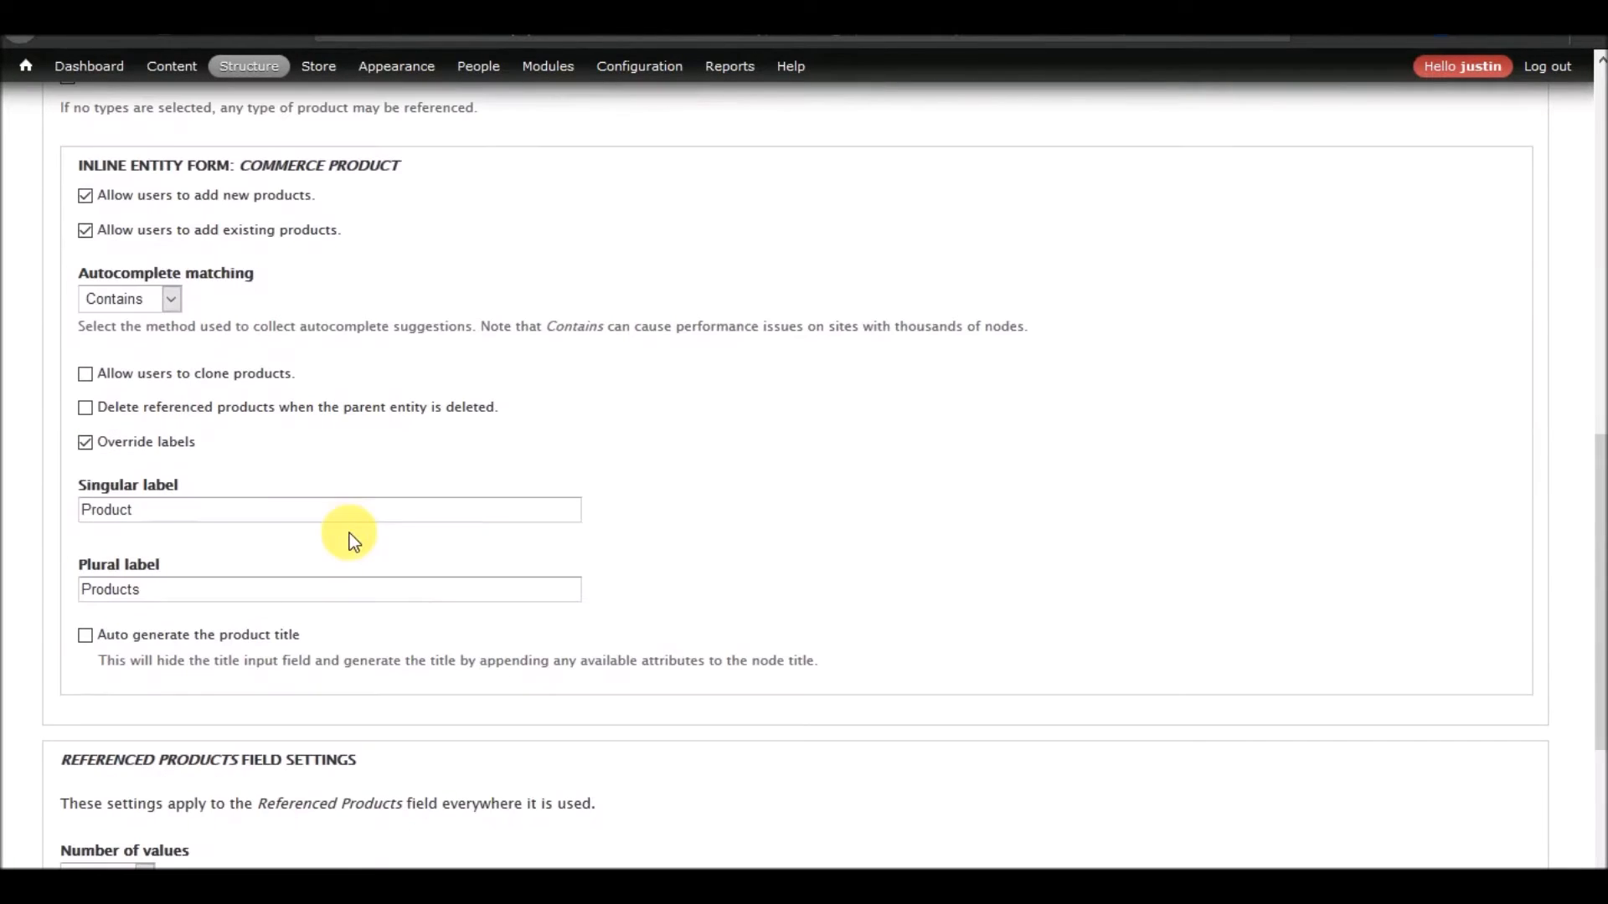
drag(138, 512, 28, 510)
text(Membership)
key(Tab)
text(Memberships)
Deselect the Membership product type and set the singular and plural labels to Product and Products
scroll(167, 352, up, 3)
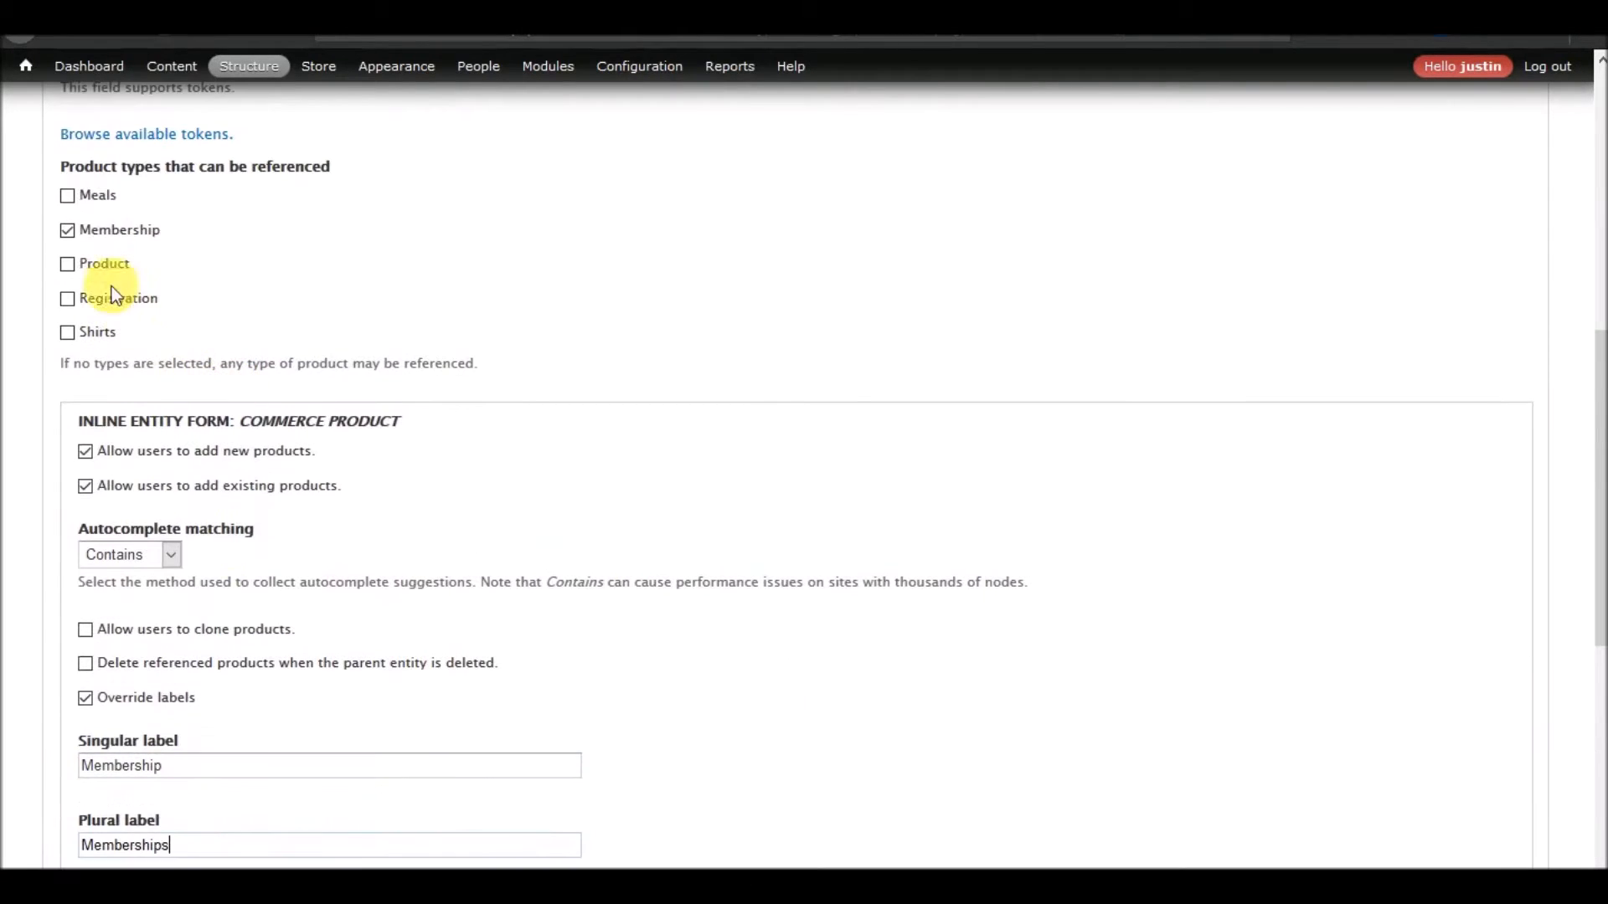
click(95, 231)
scroll(332, 489, up, 7)
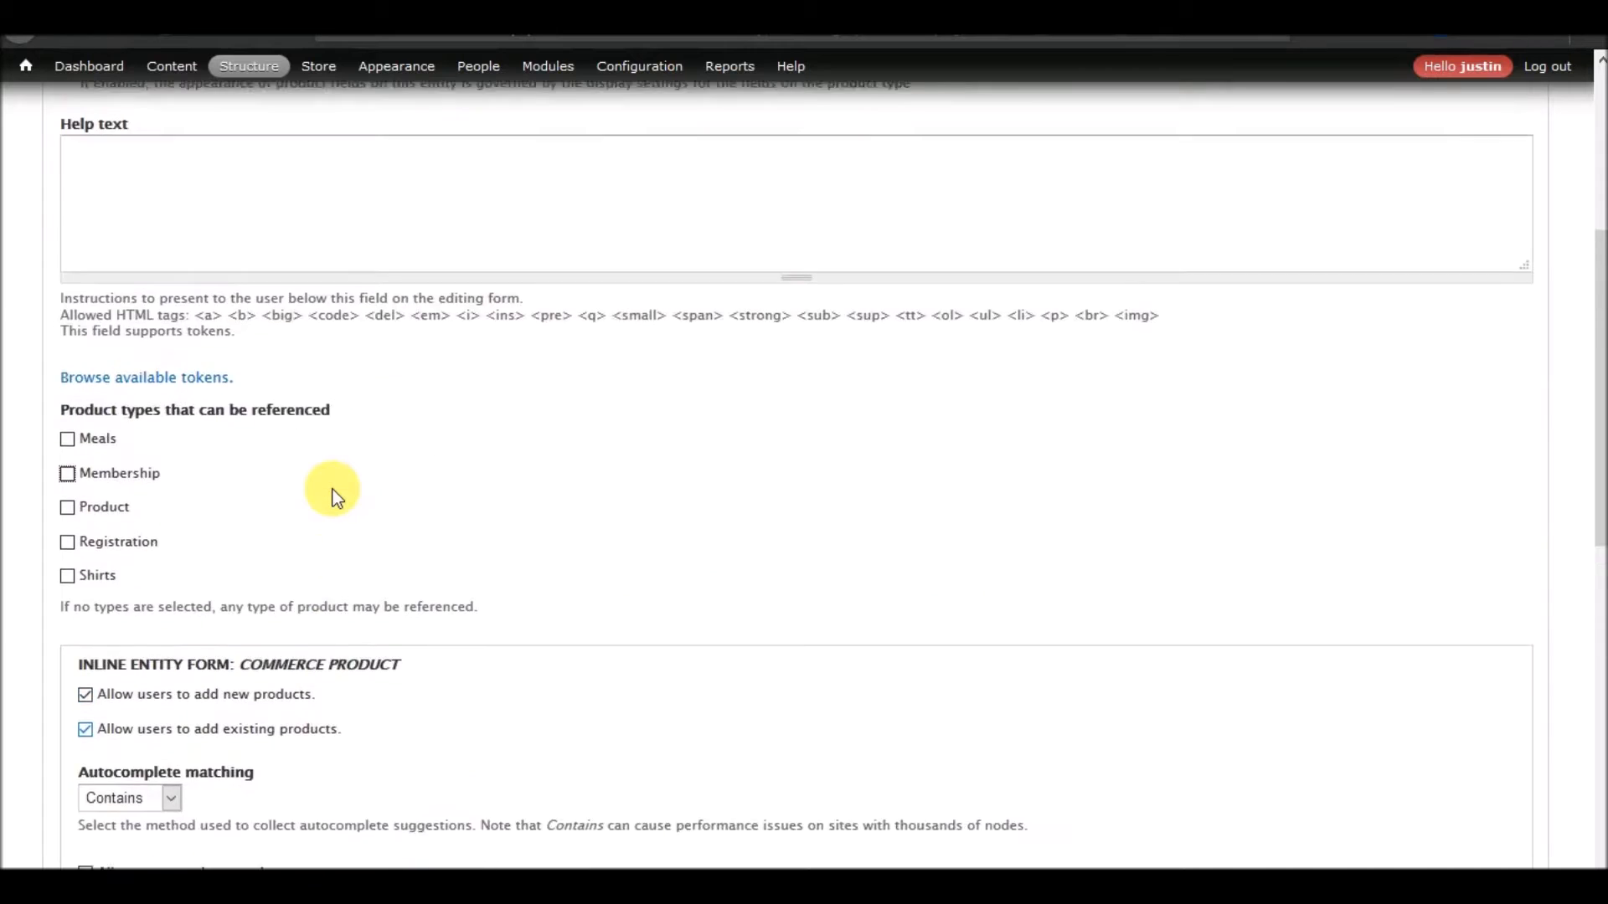
scroll(326, 424, down, 14)
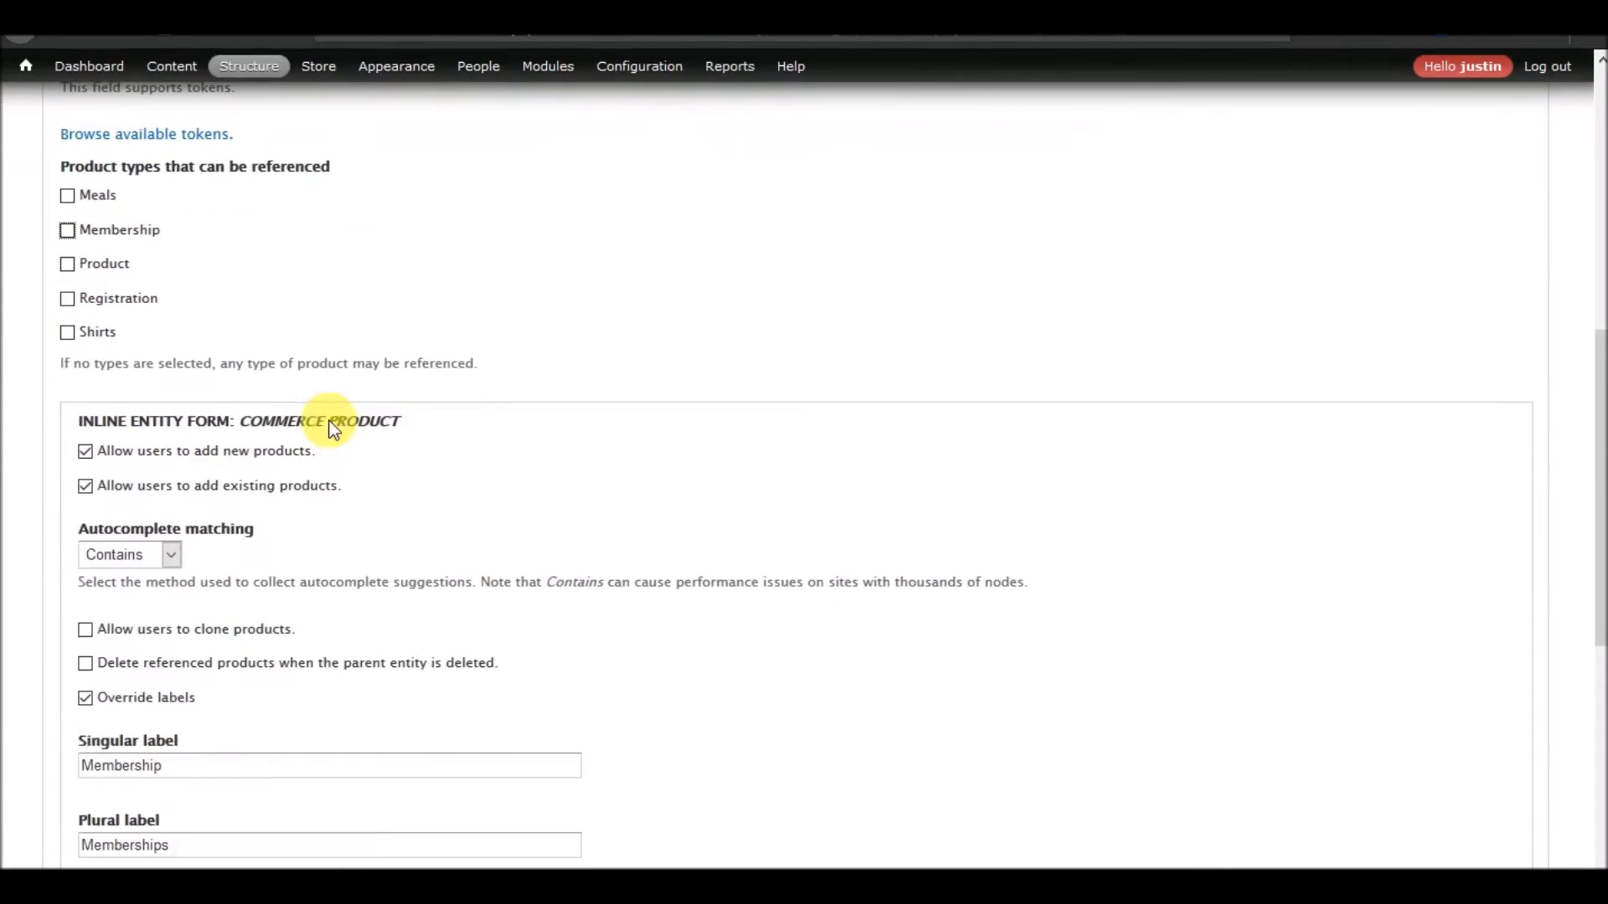
scroll(330, 423, up, 6)
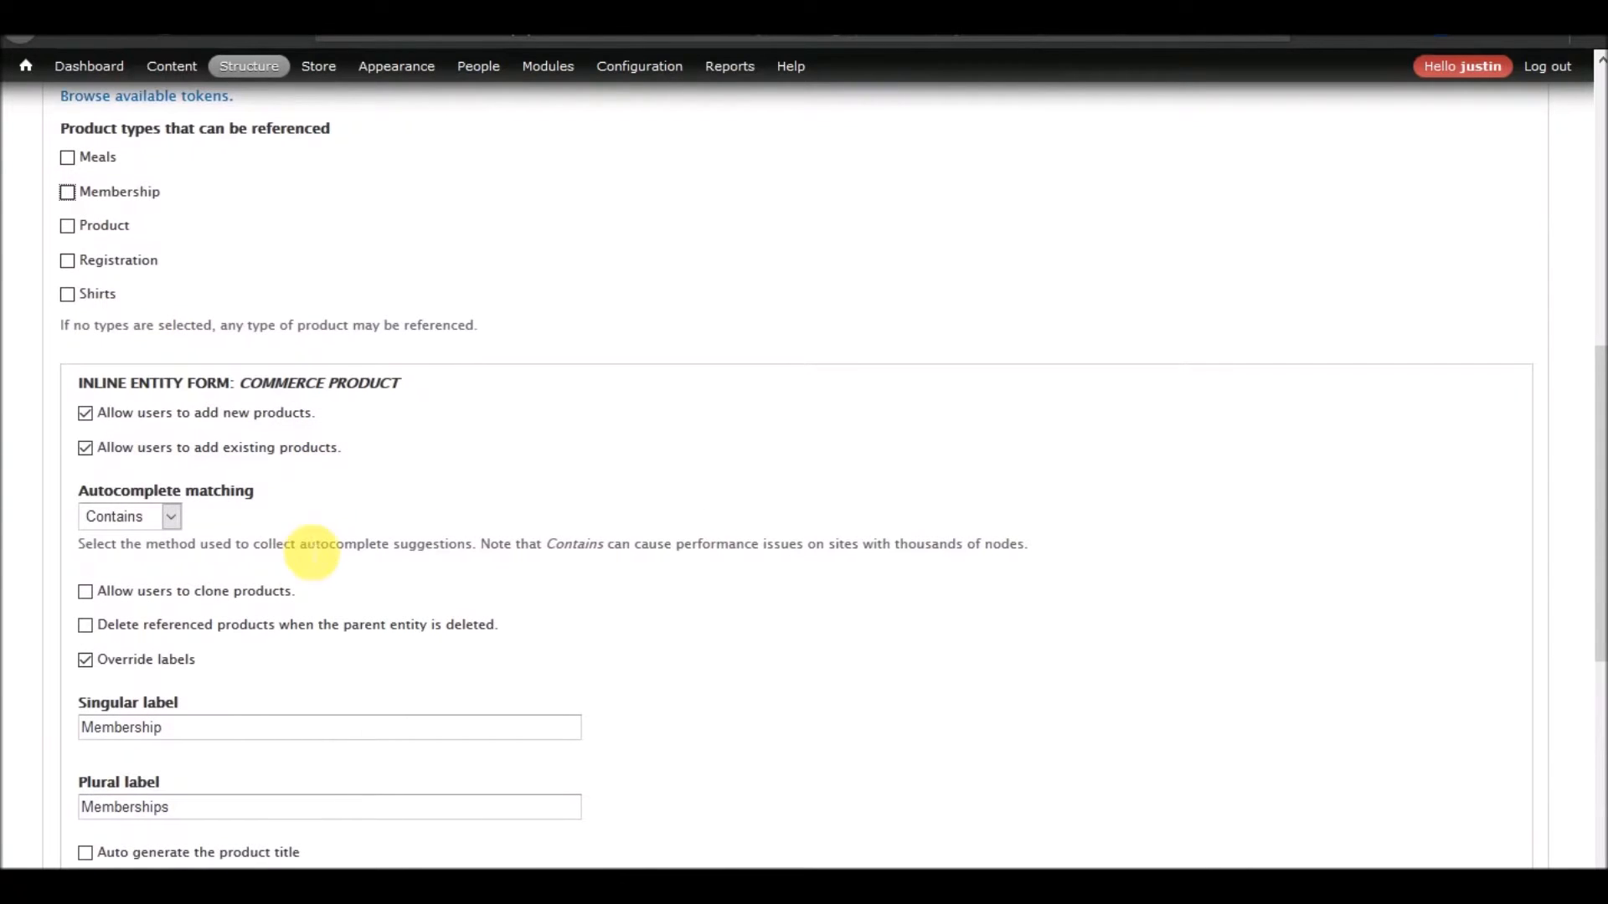
double_click(216, 734)
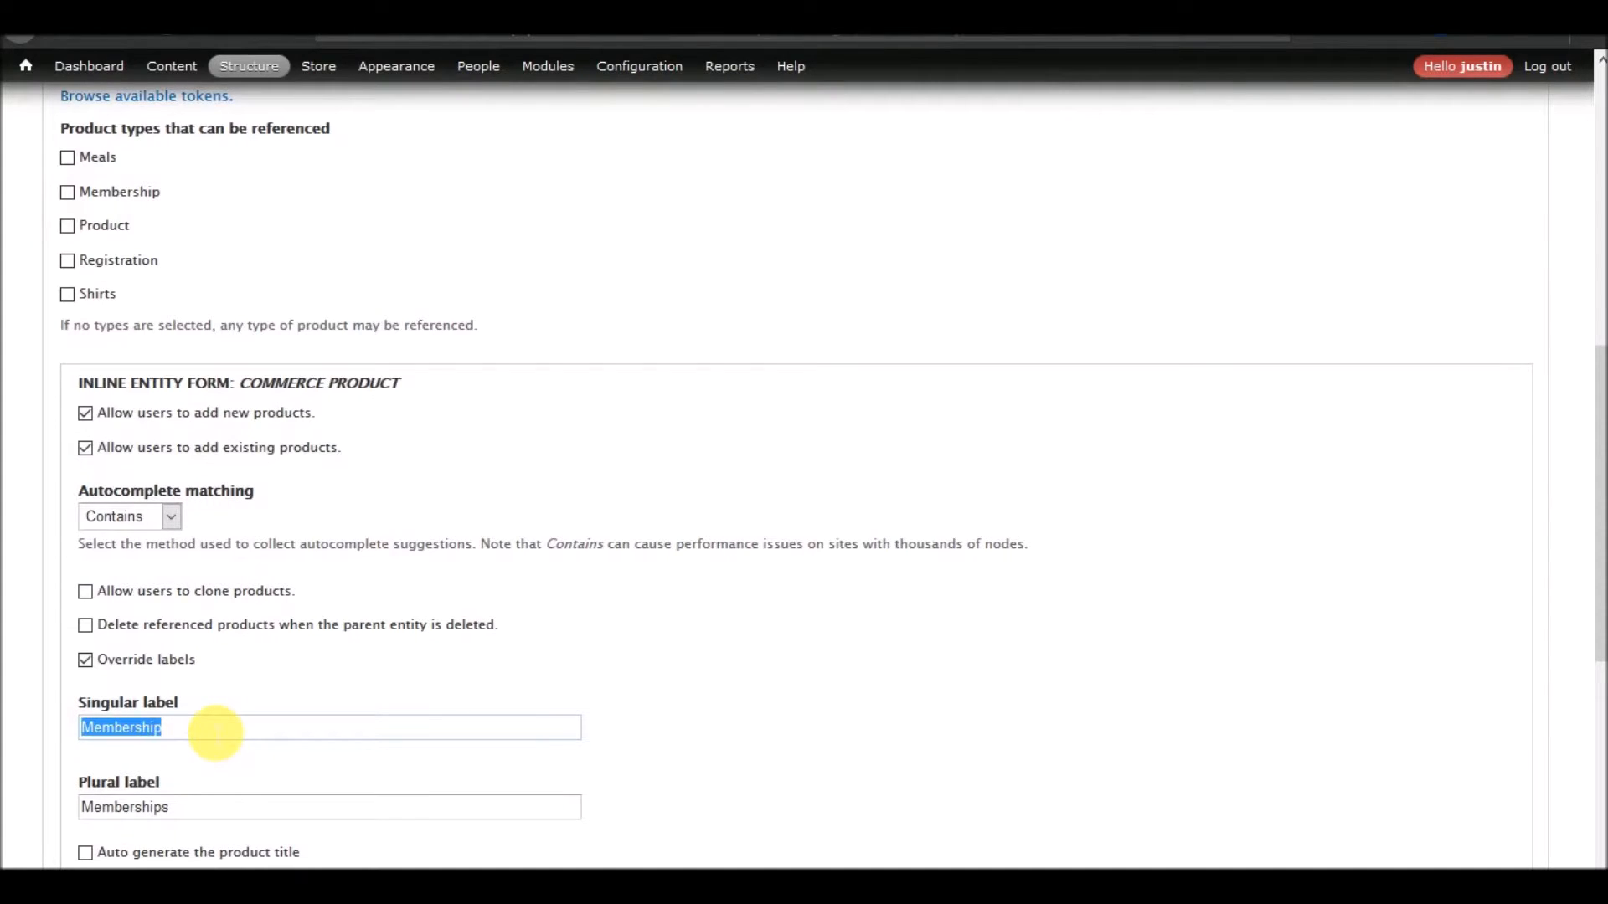
text(Product)
key(Tab)
text(Products)
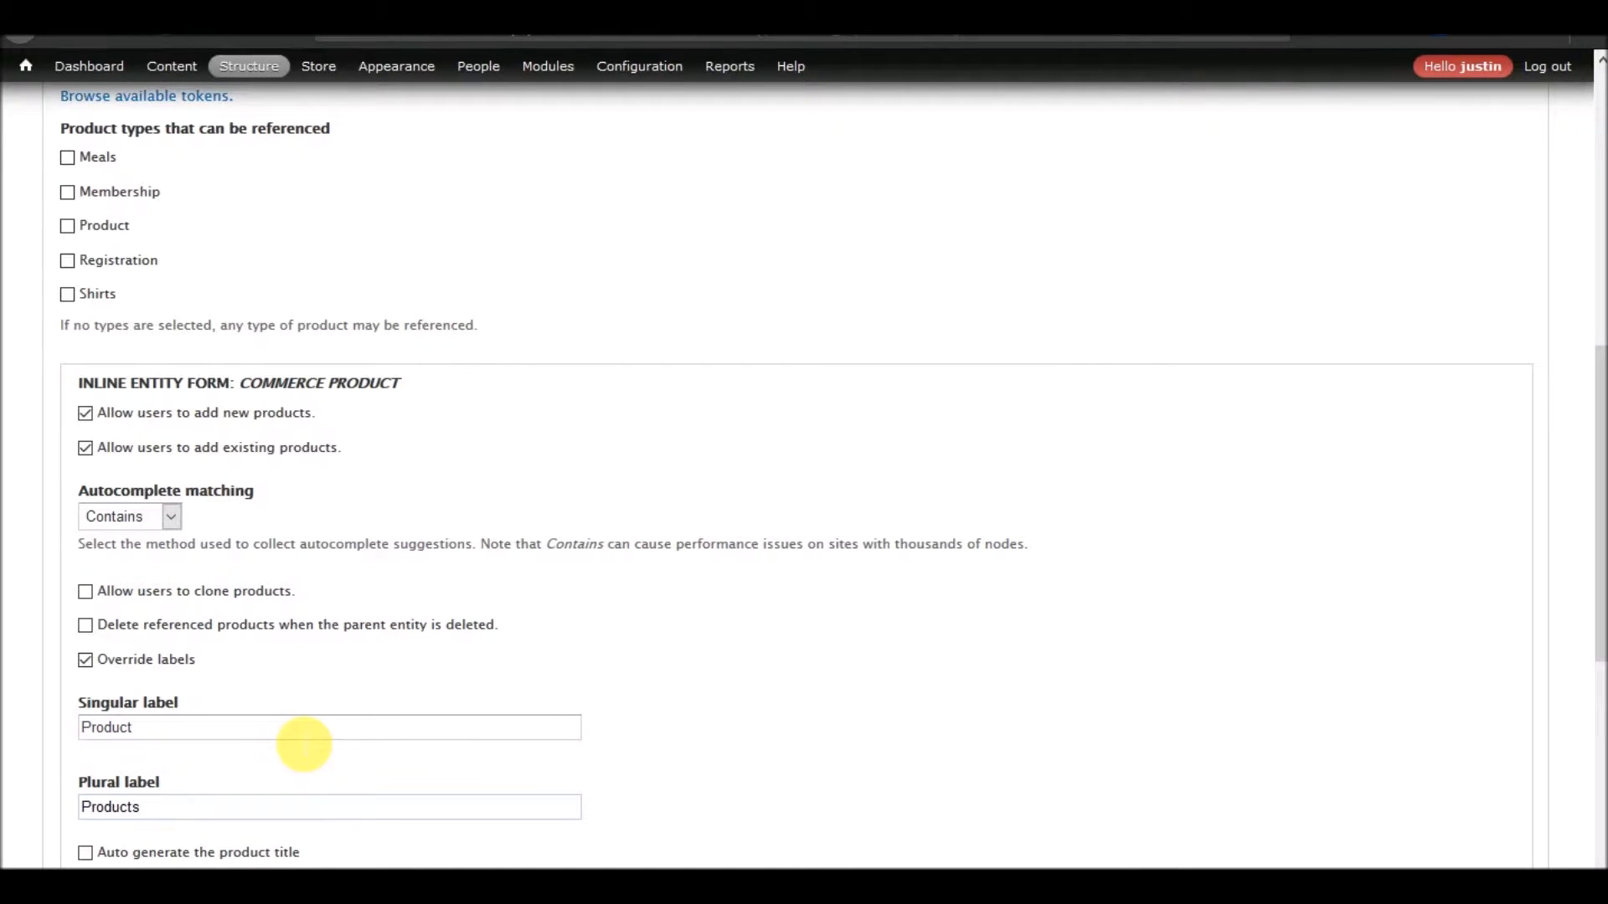
Set the Referenced Products field's number of values to Unlimited, leave product title generation off, and save the settings
scroll(304, 743, down, 5)
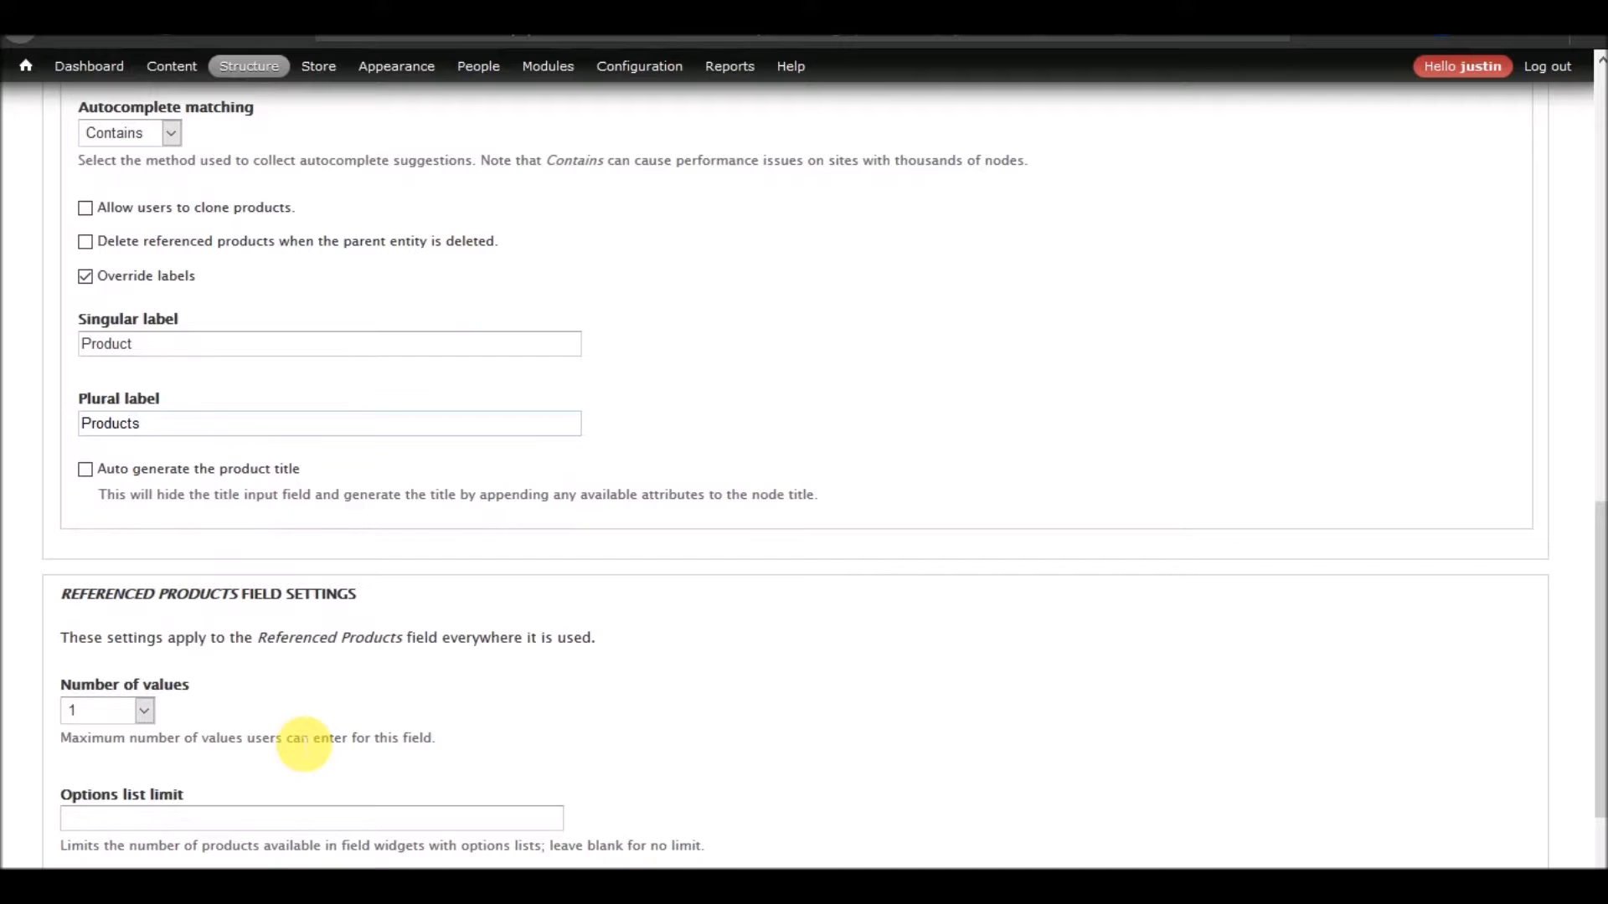
click(171, 469)
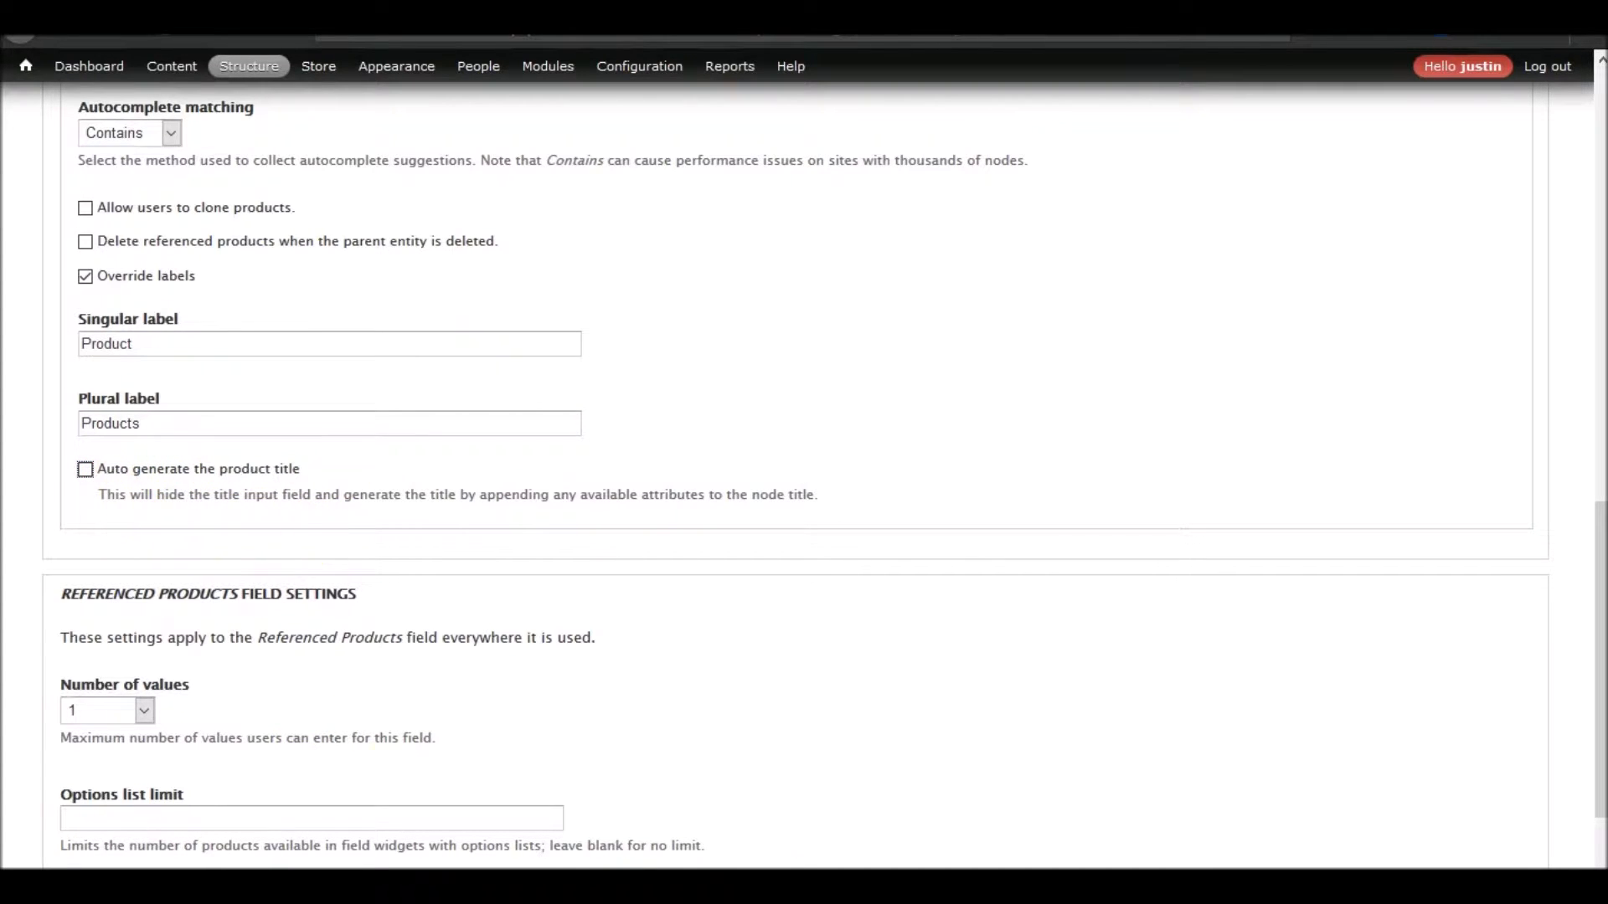
scroll(310, 674, down, 2)
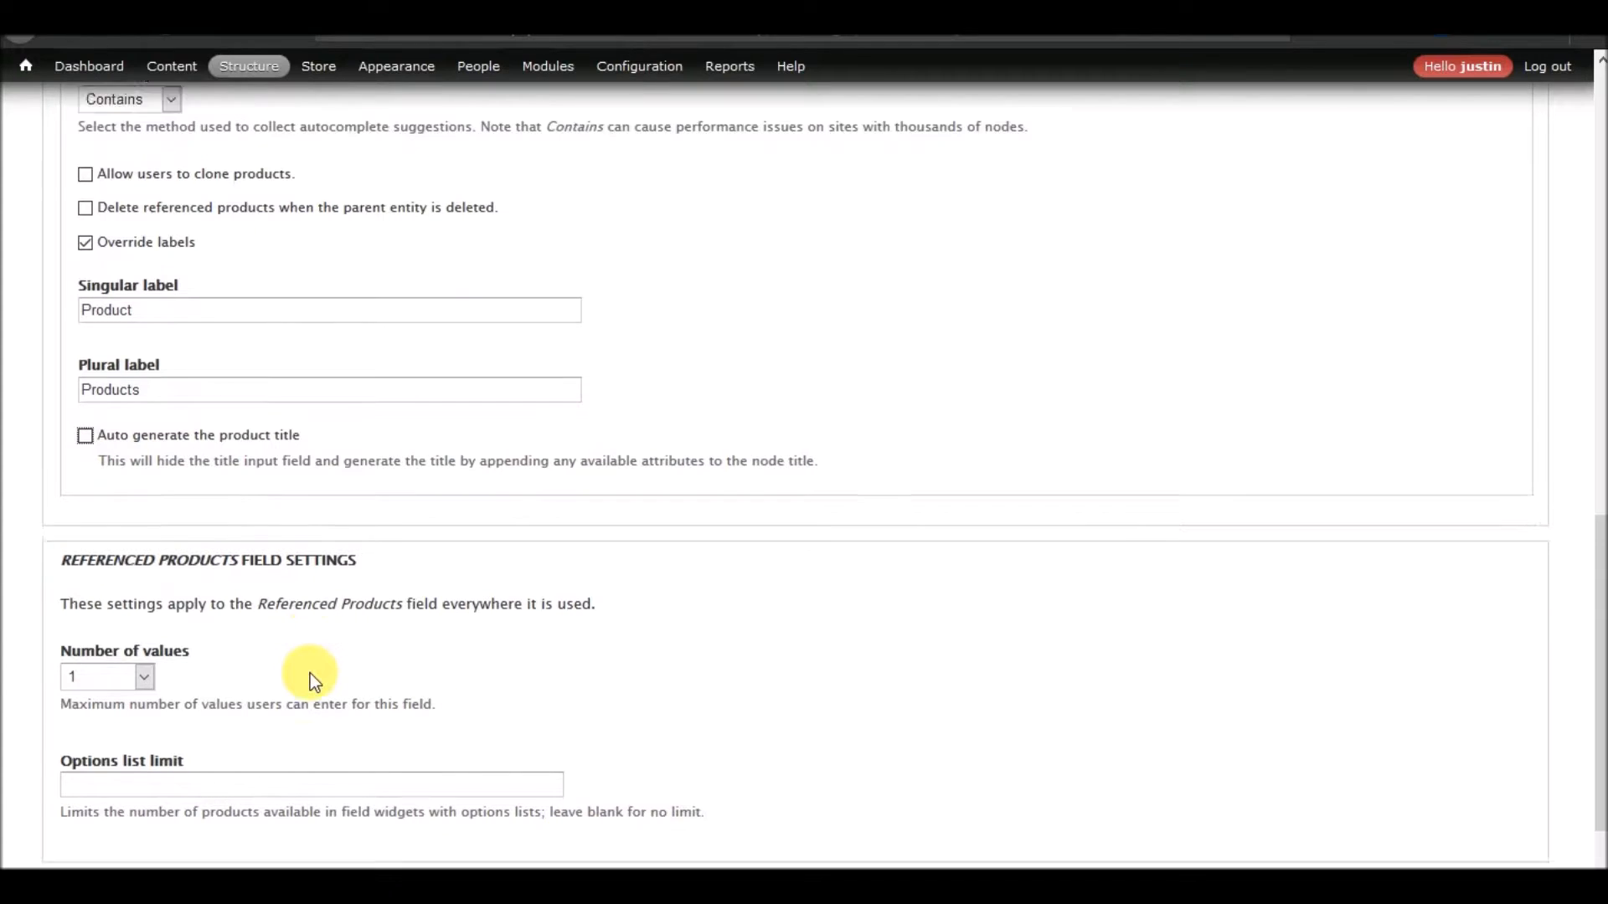
click(144, 583)
click(99, 289)
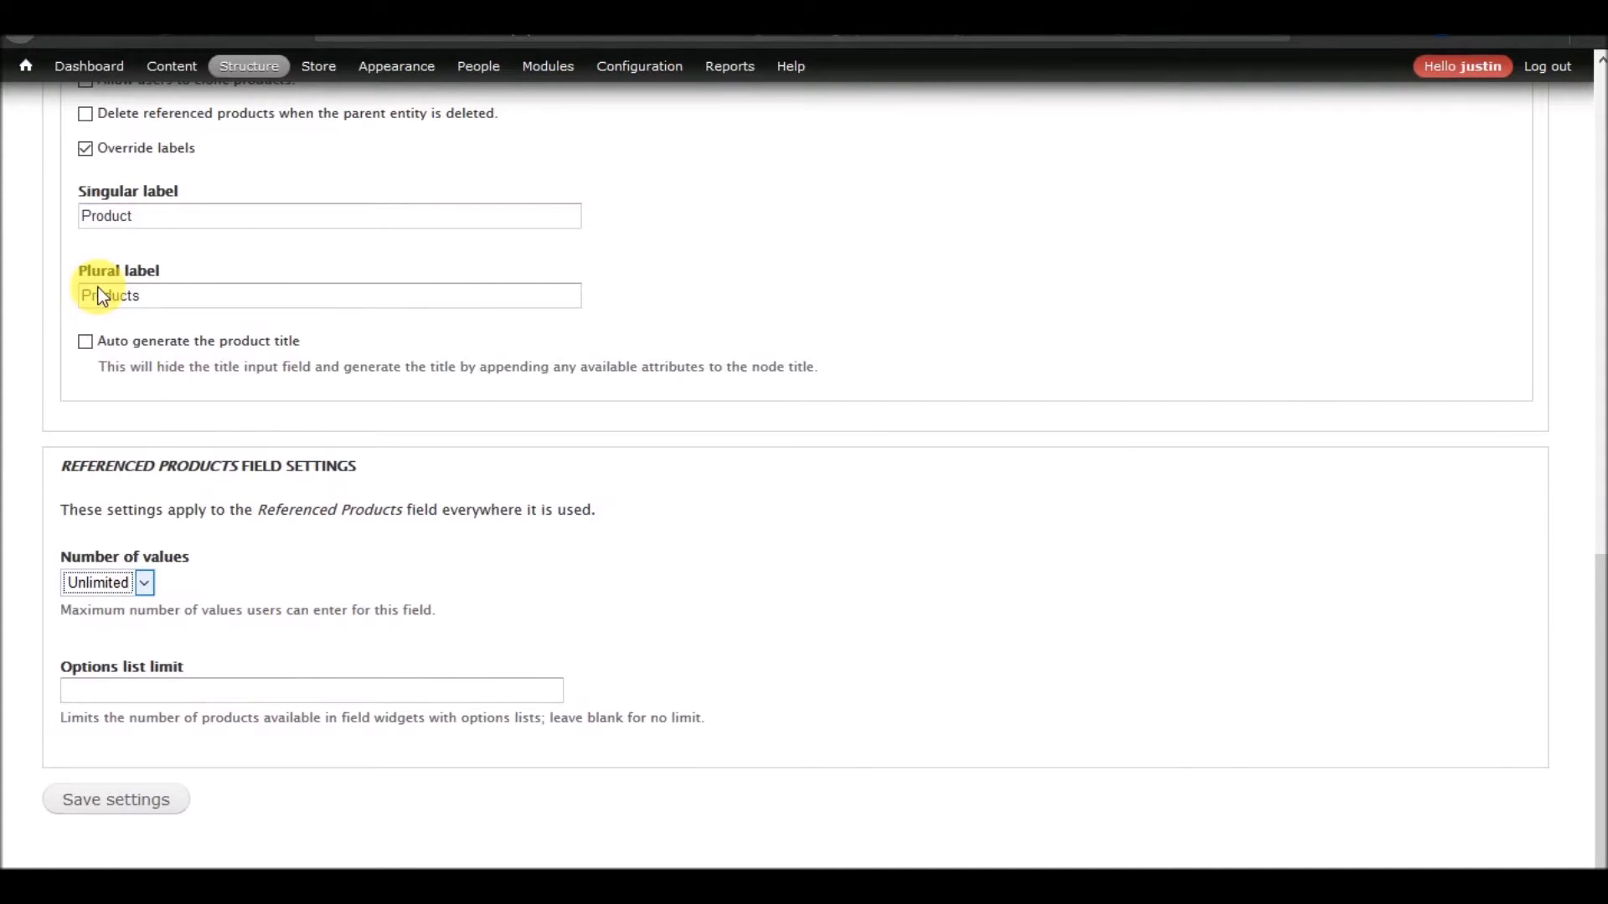
click(114, 806)
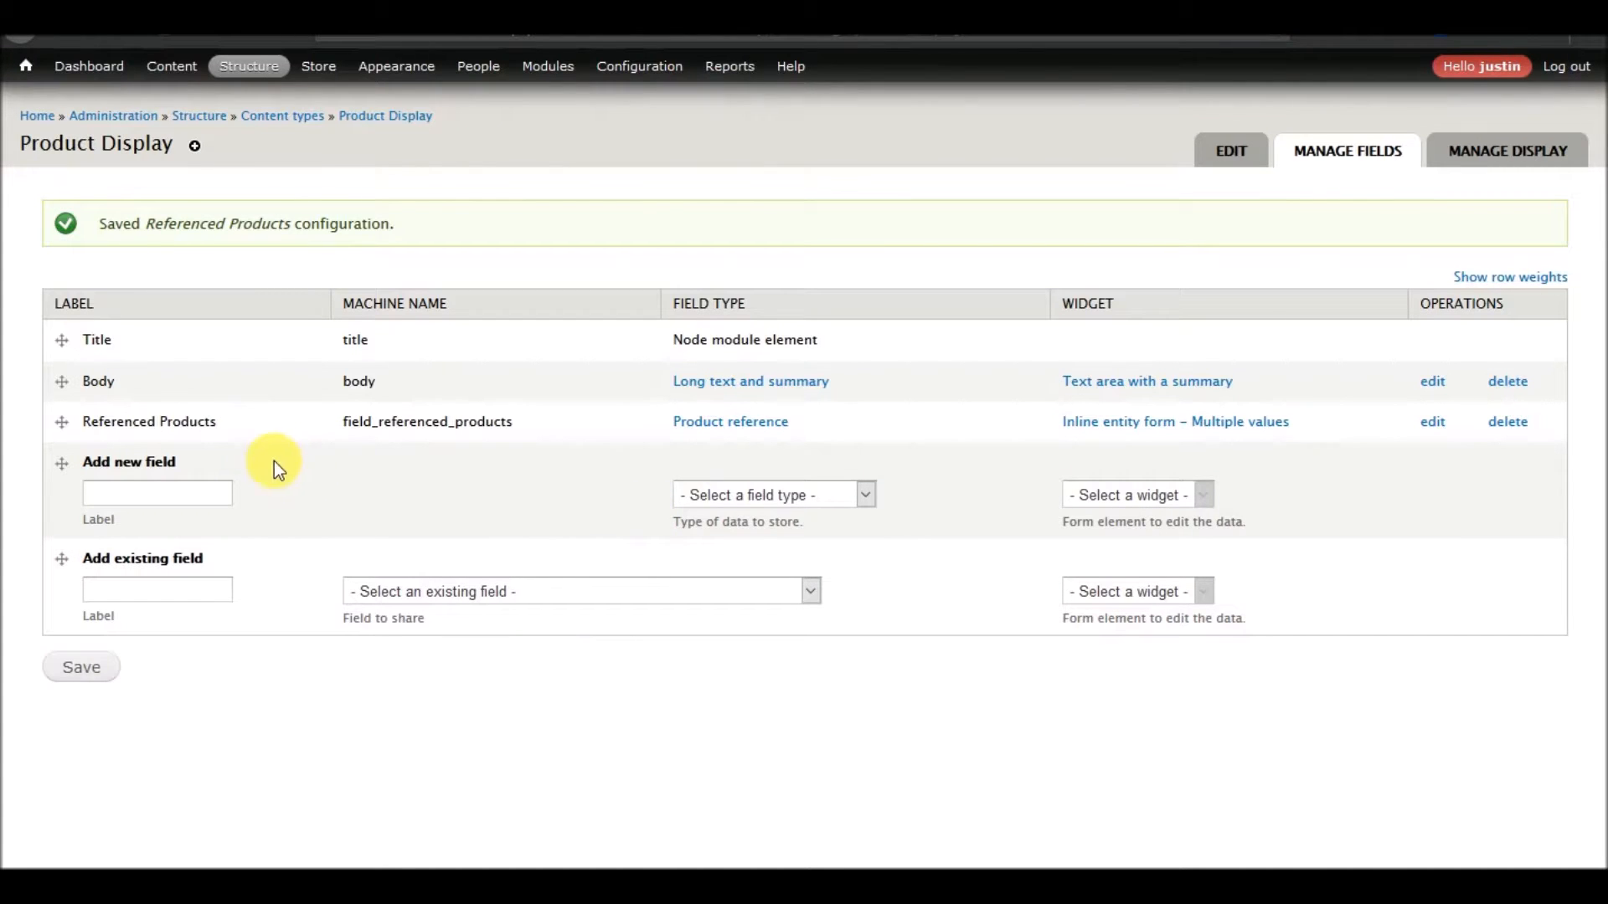
Delete the Referenced Products field from the Product Display content type
click(1437, 425)
scroll(419, 390, down, 7)
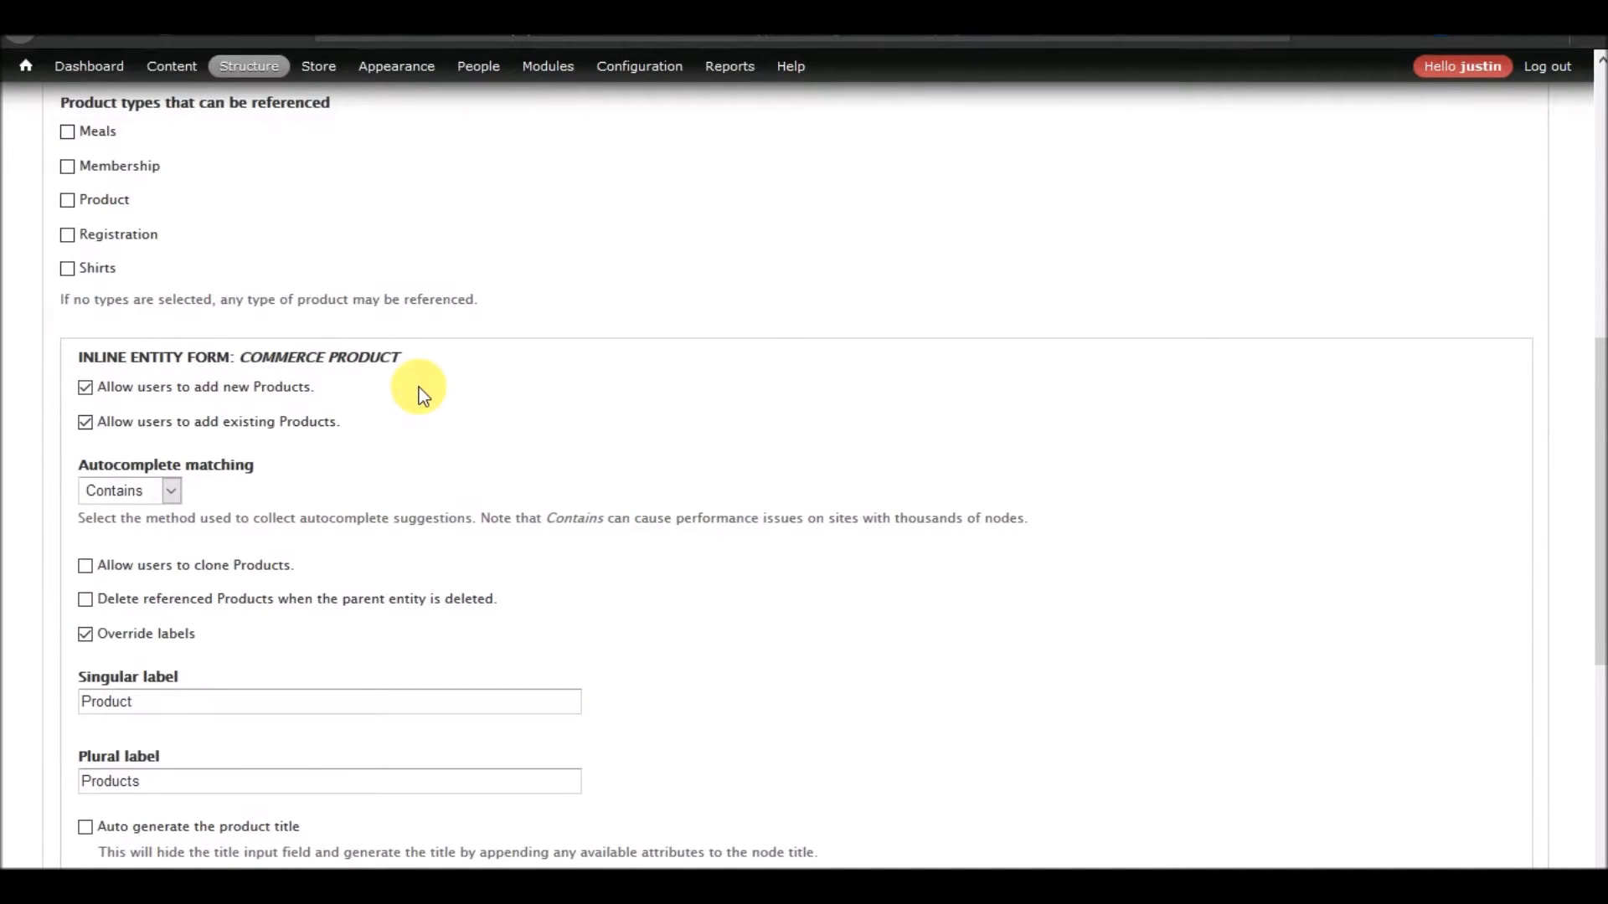
scroll(419, 389, up, 7)
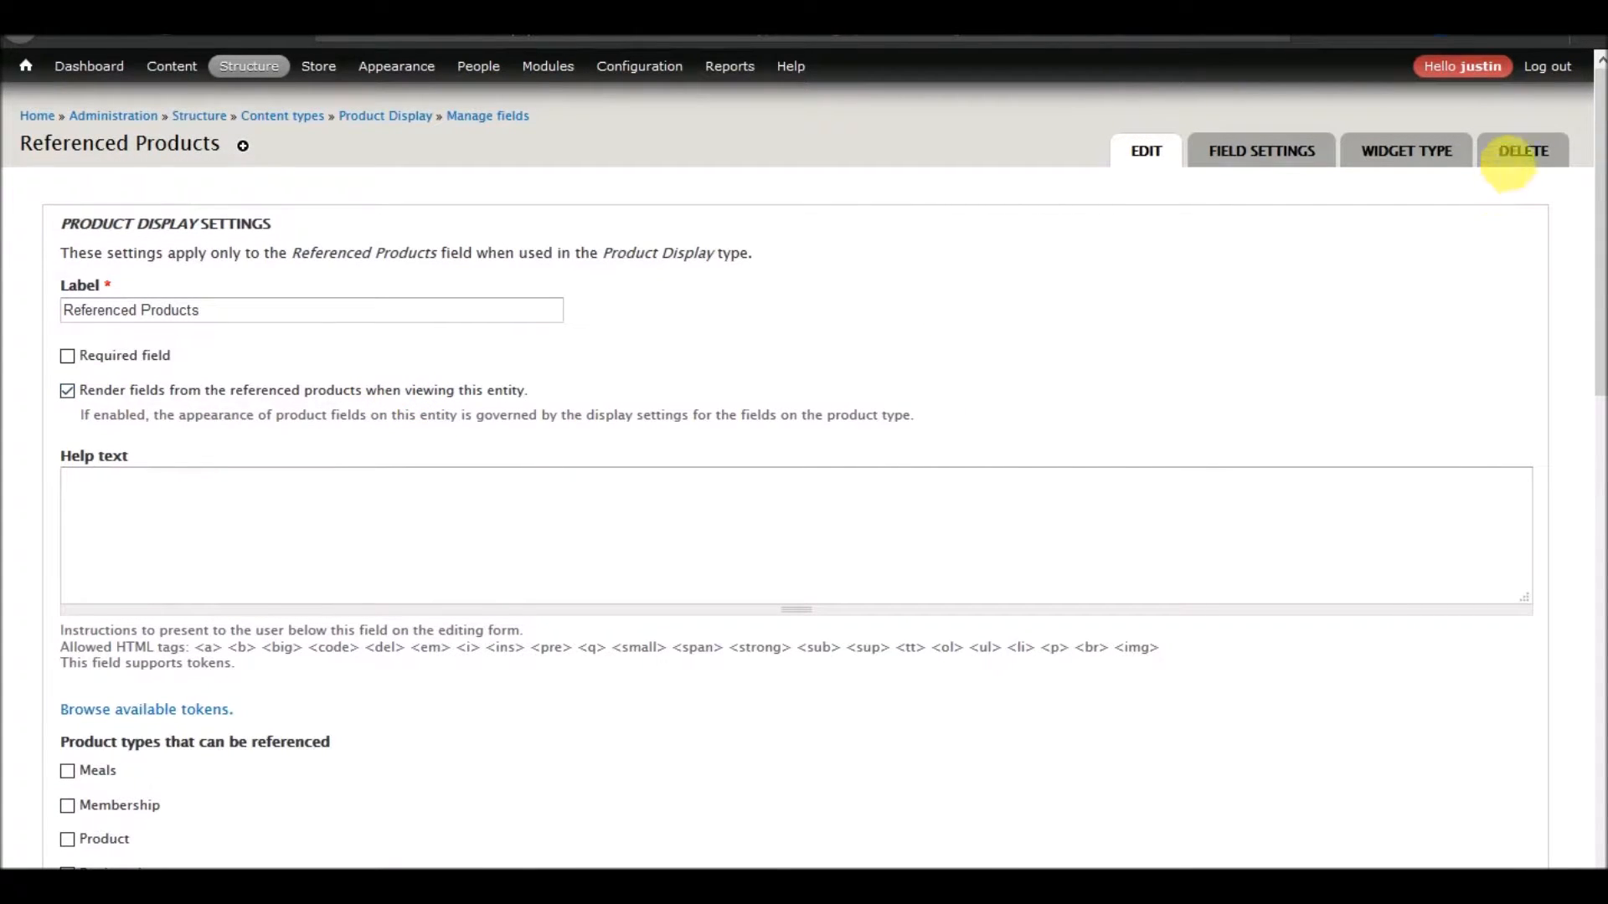
click(1522, 163)
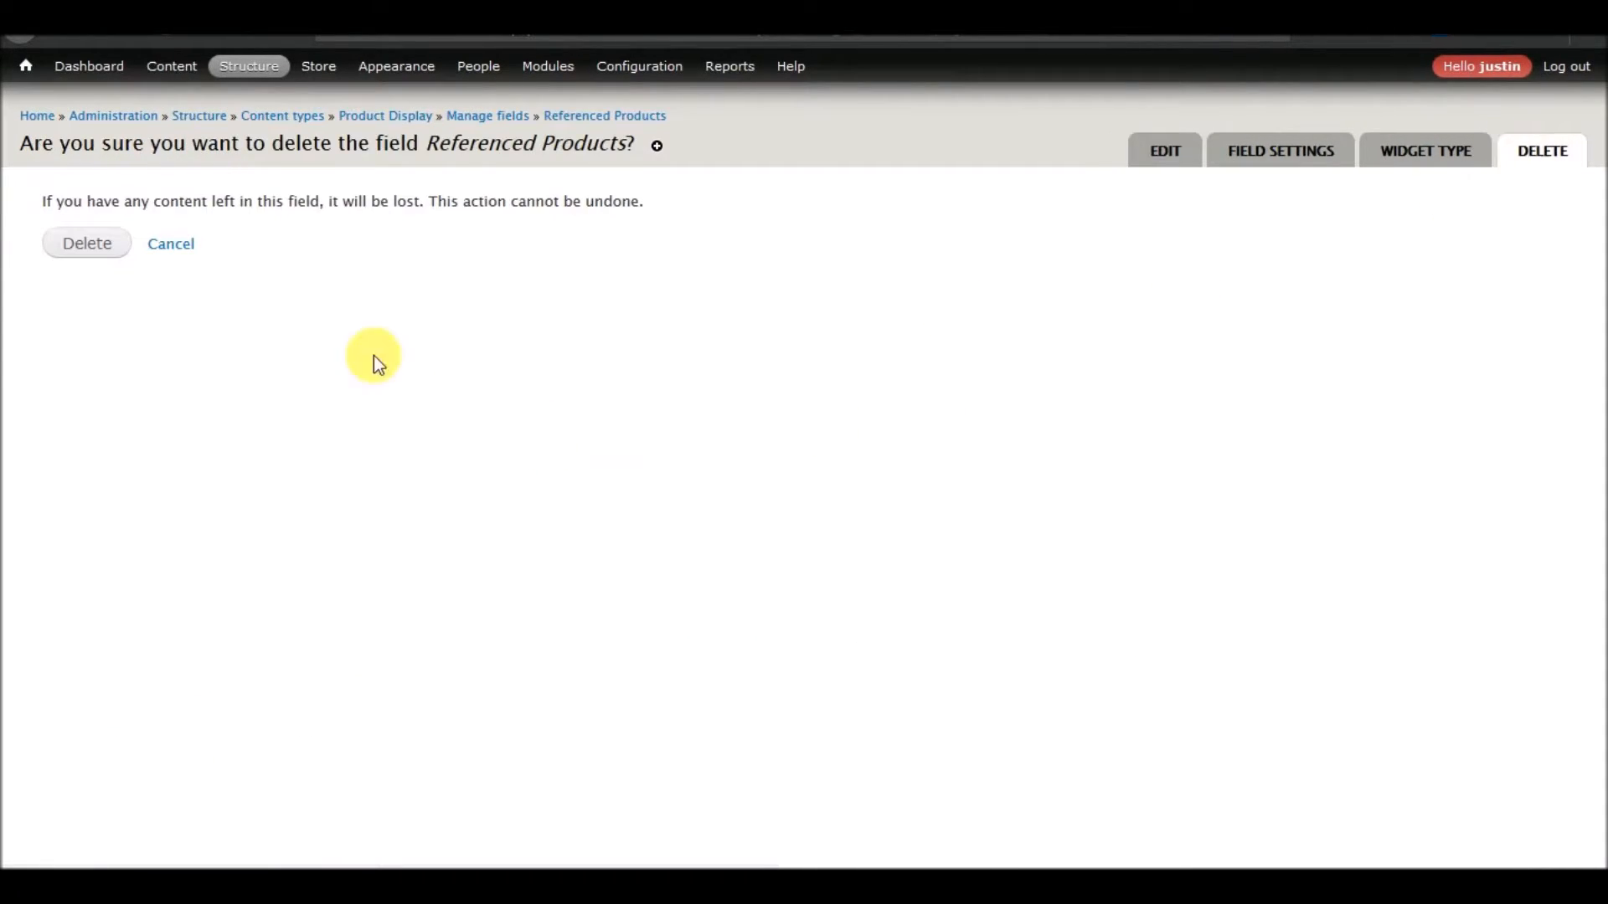
click(87, 244)
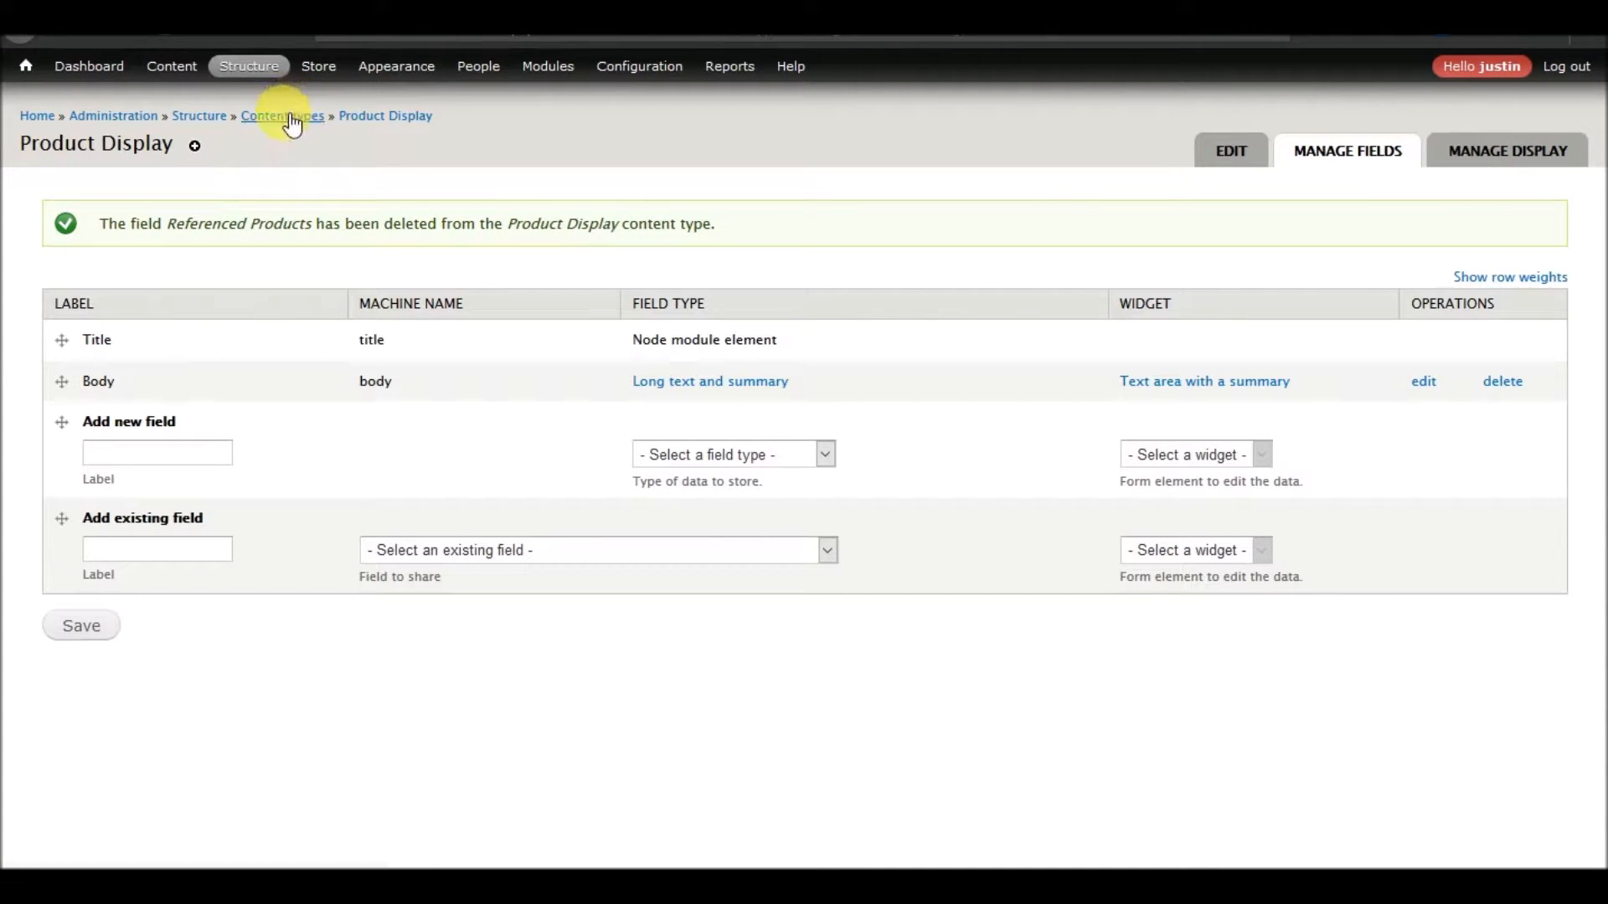
Open the Product Display content type's own settings for editing
mouse_move(248, 66)
mouse_move(262, 145)
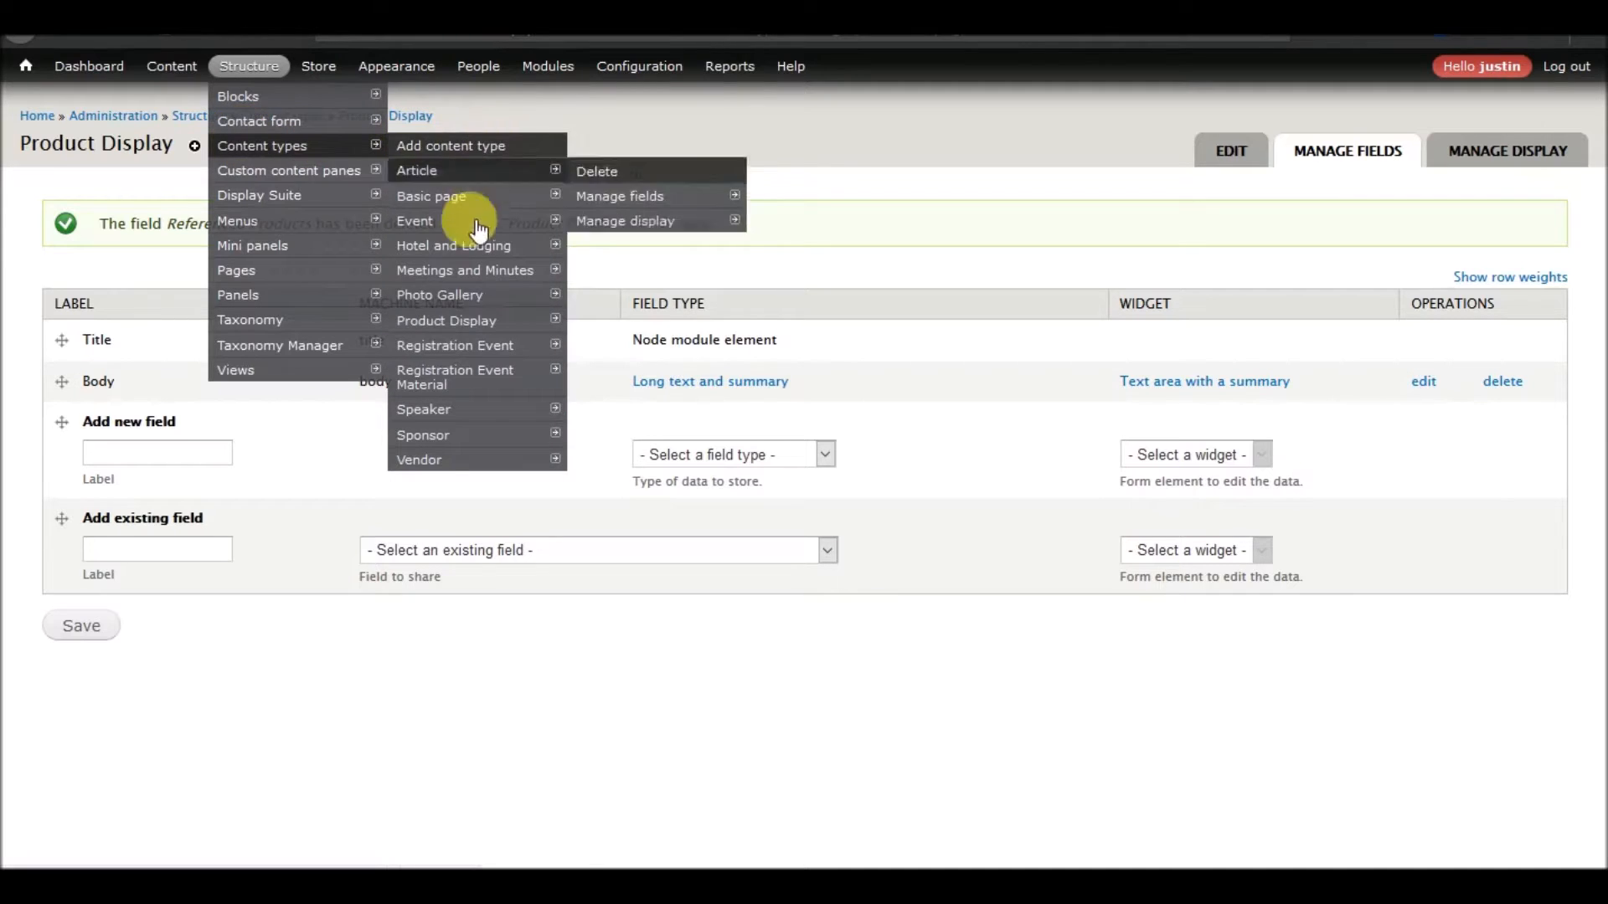
mouse_move(469, 320)
click(519, 322)
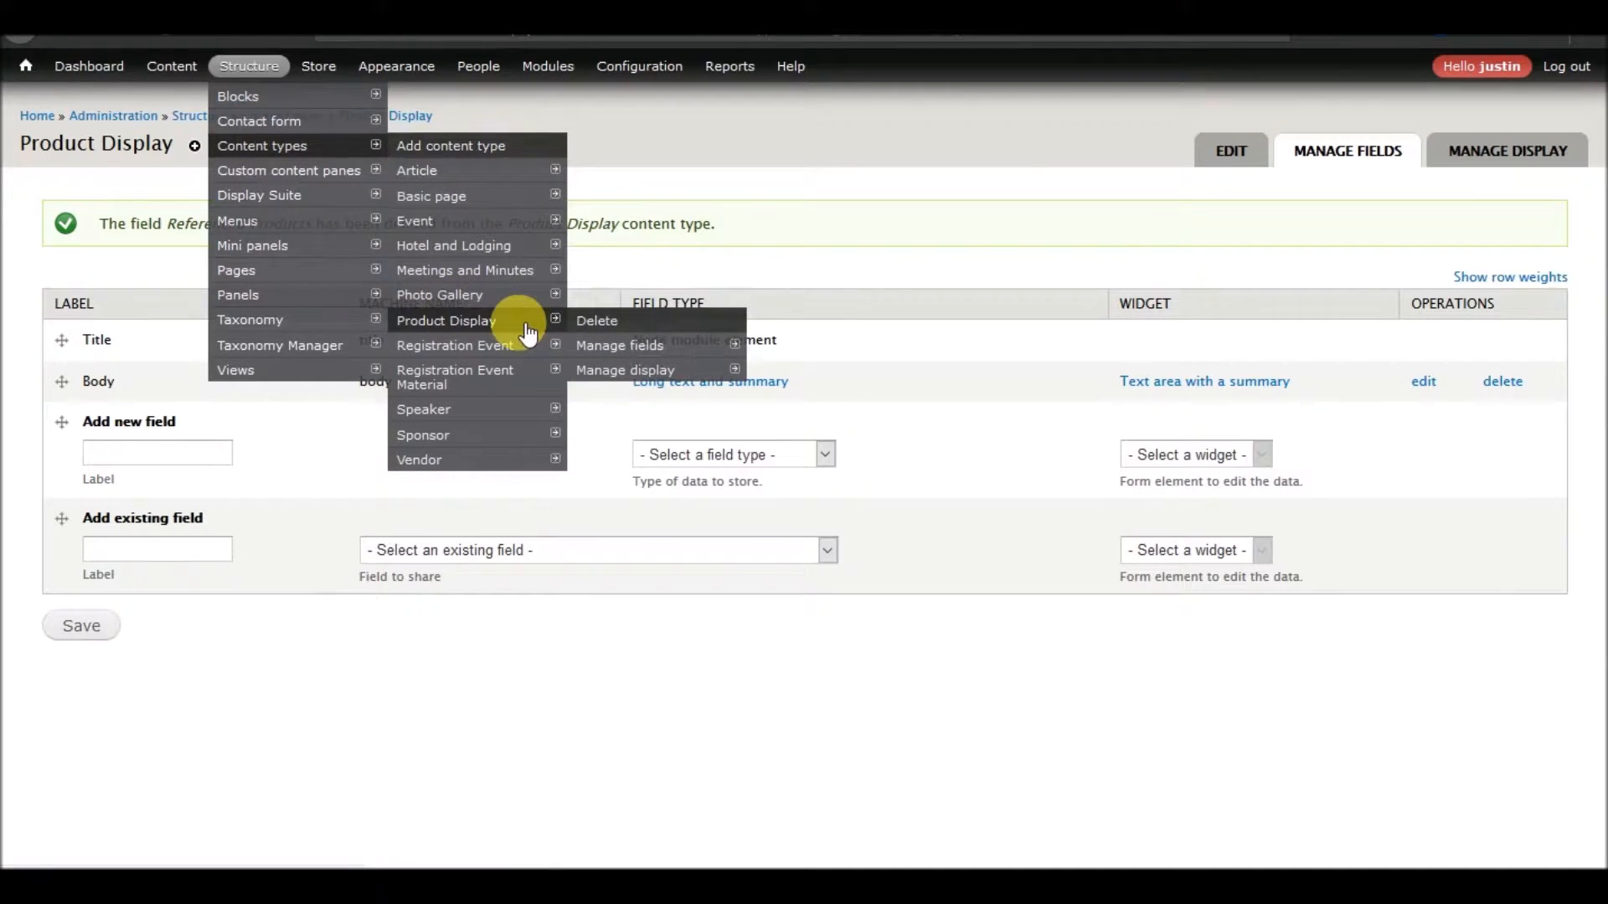
click(520, 237)
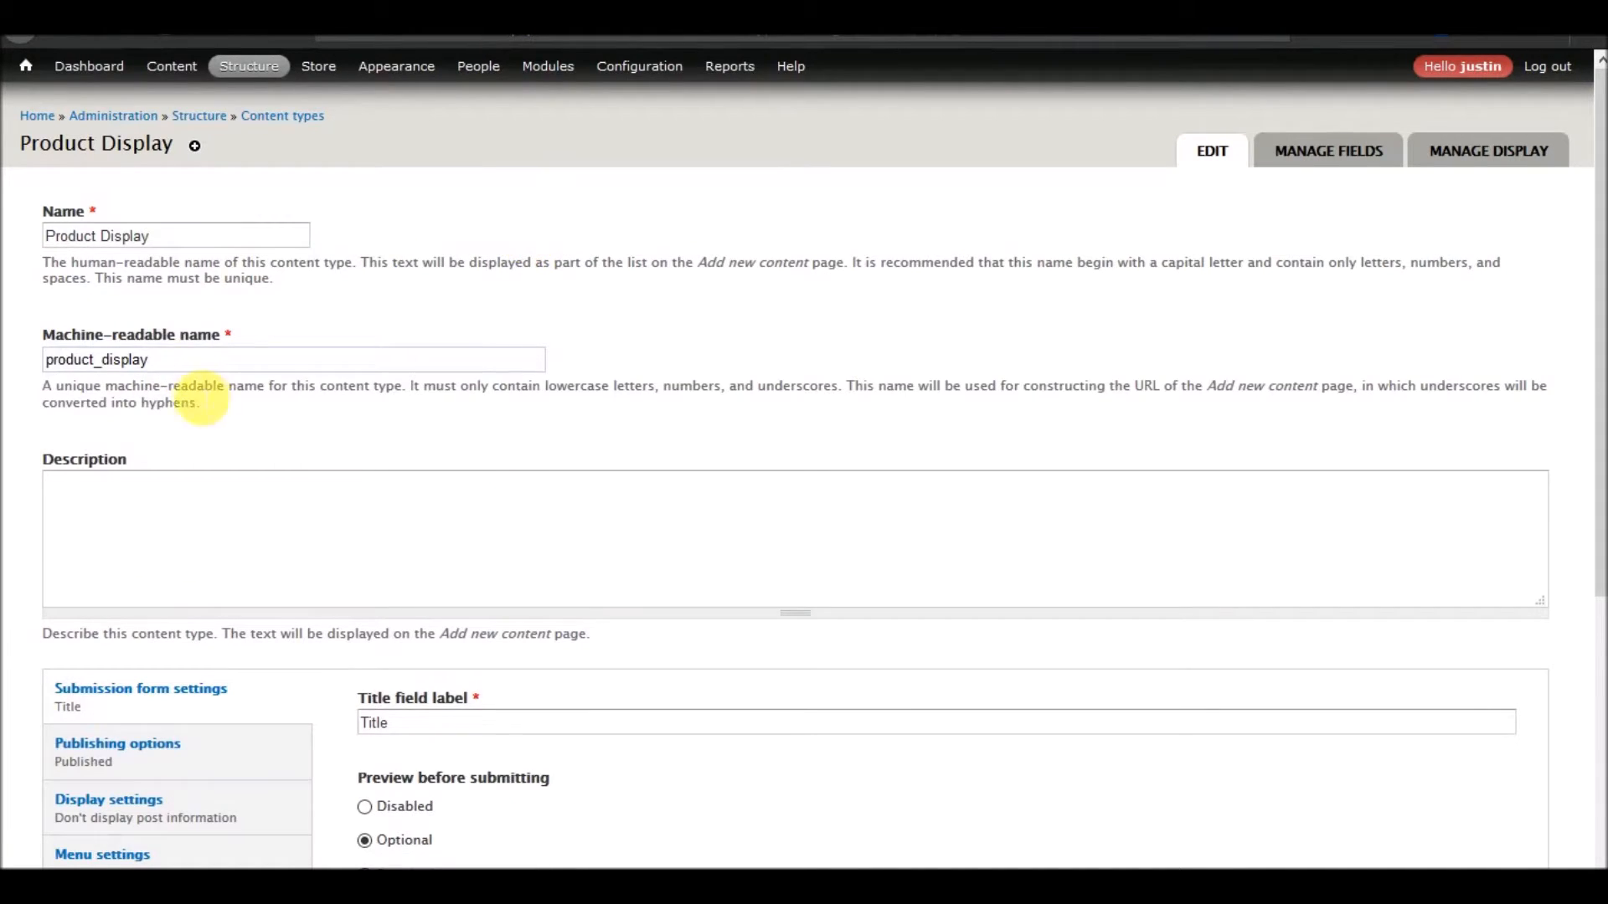
Rename the content type as Registration Product Display with machine name registration_product_display and save it
click(188, 359)
drag(189, 360, 9, 359)
click(134, 364)
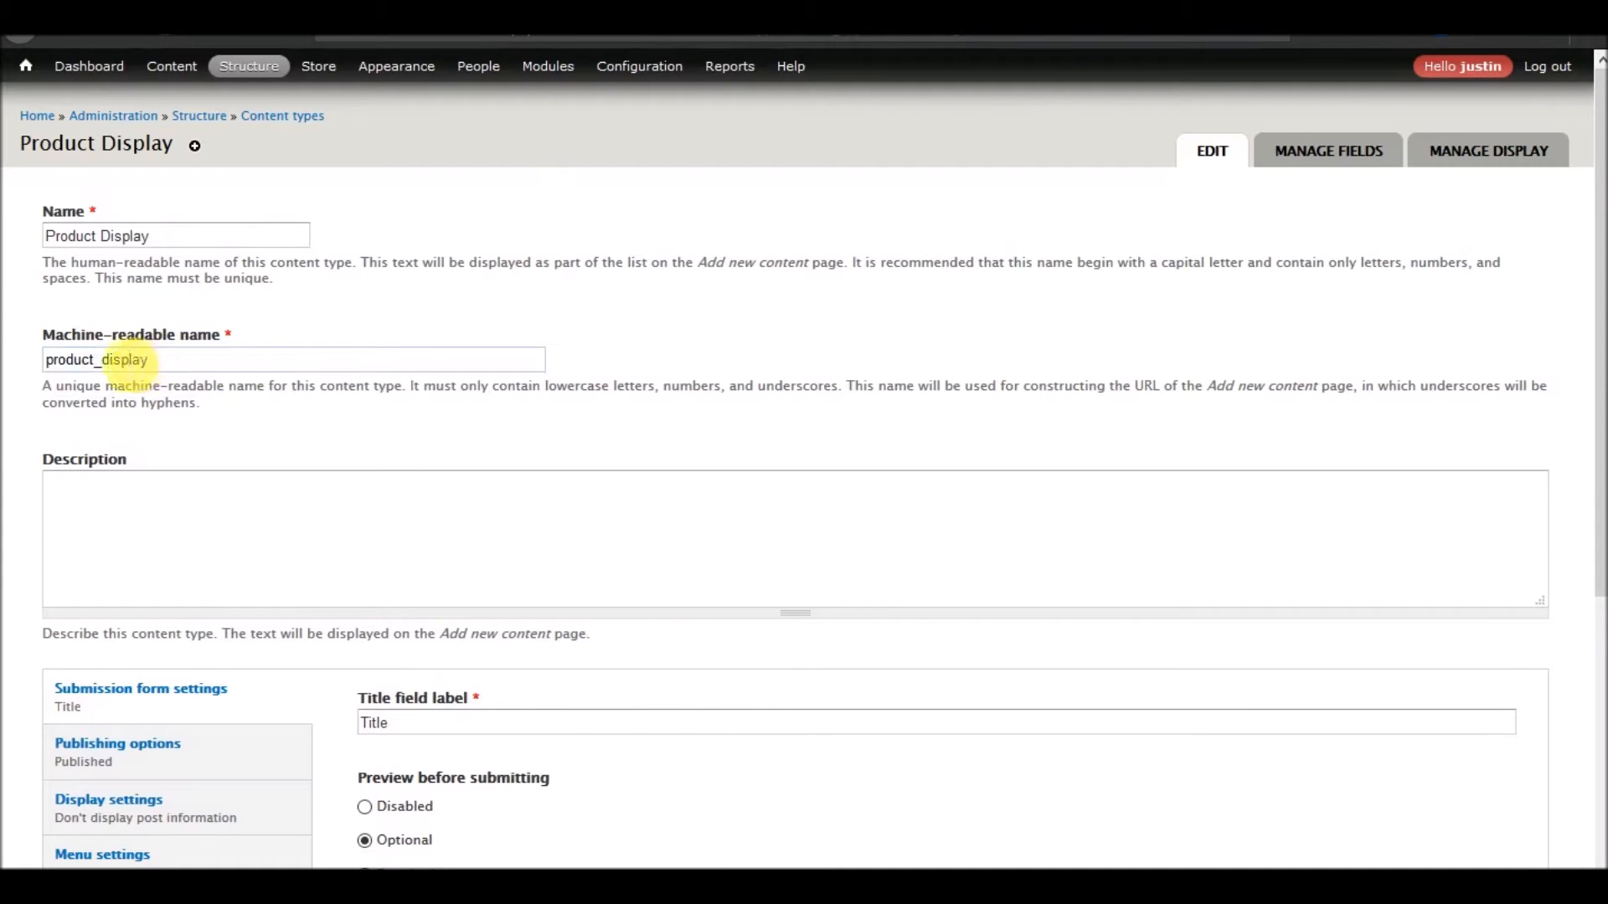
click(52, 365)
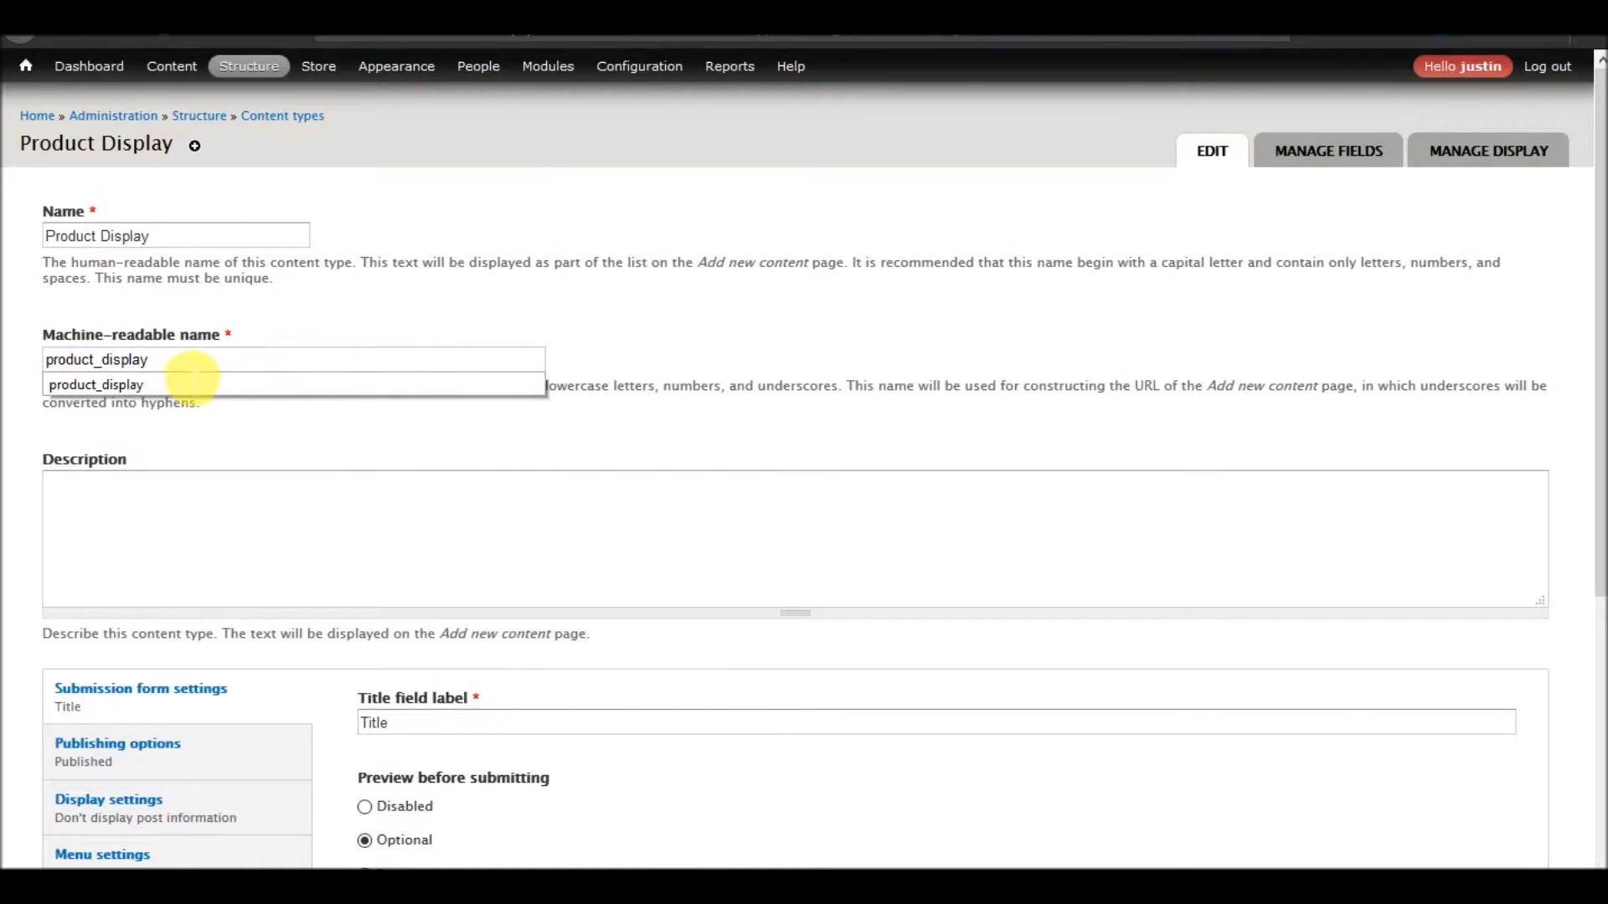
drag(161, 359, 42, 367)
click(49, 241)
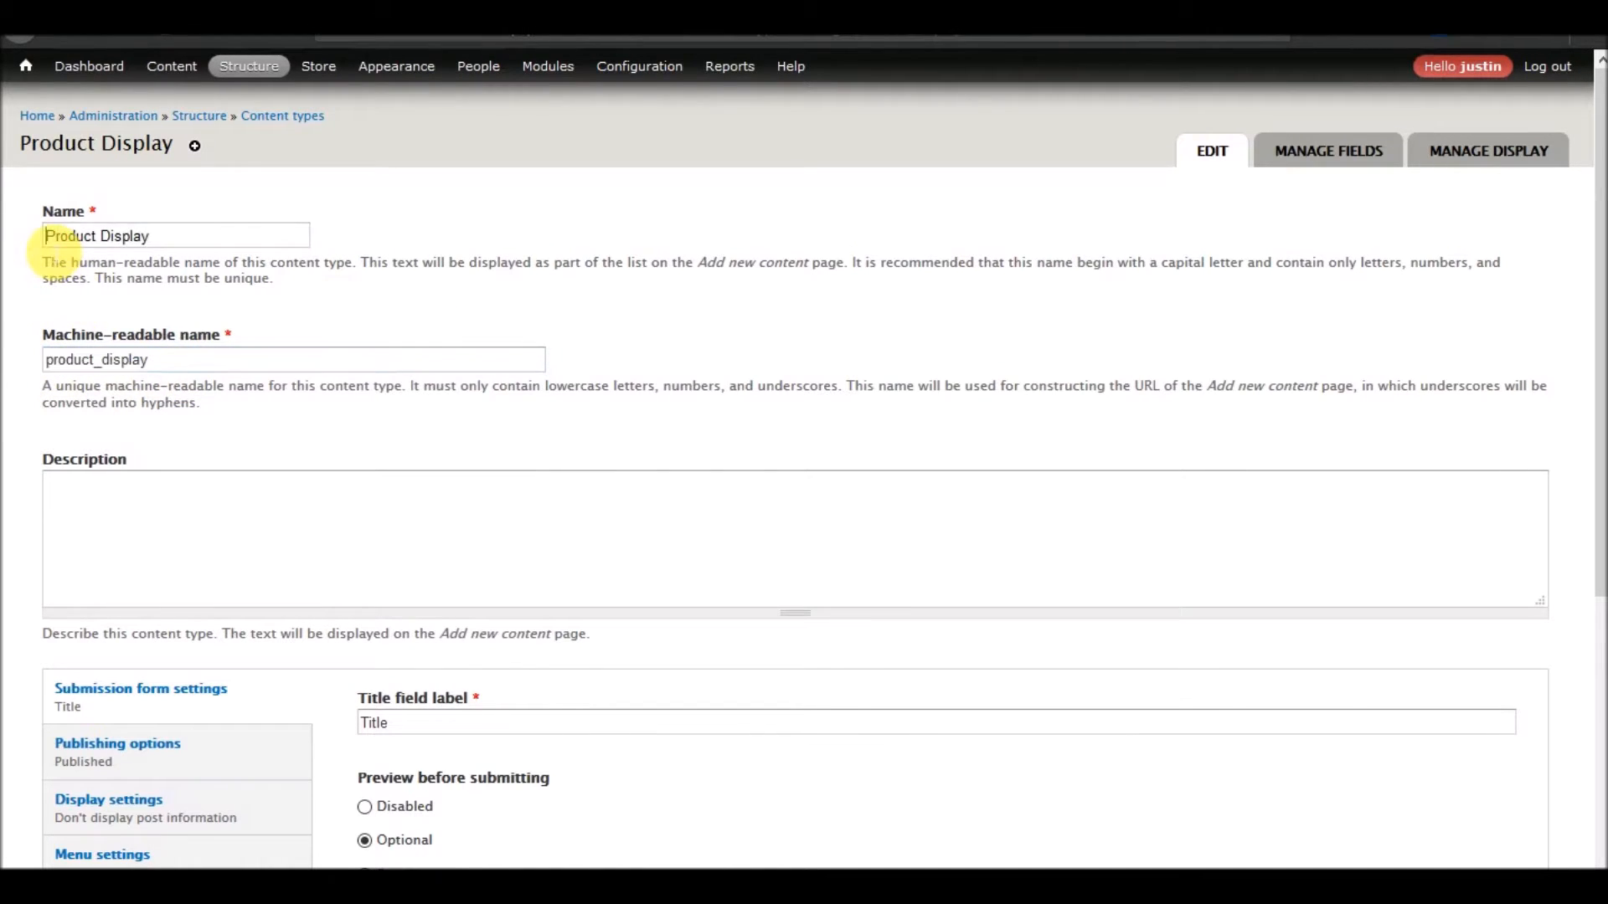
text(Registration)
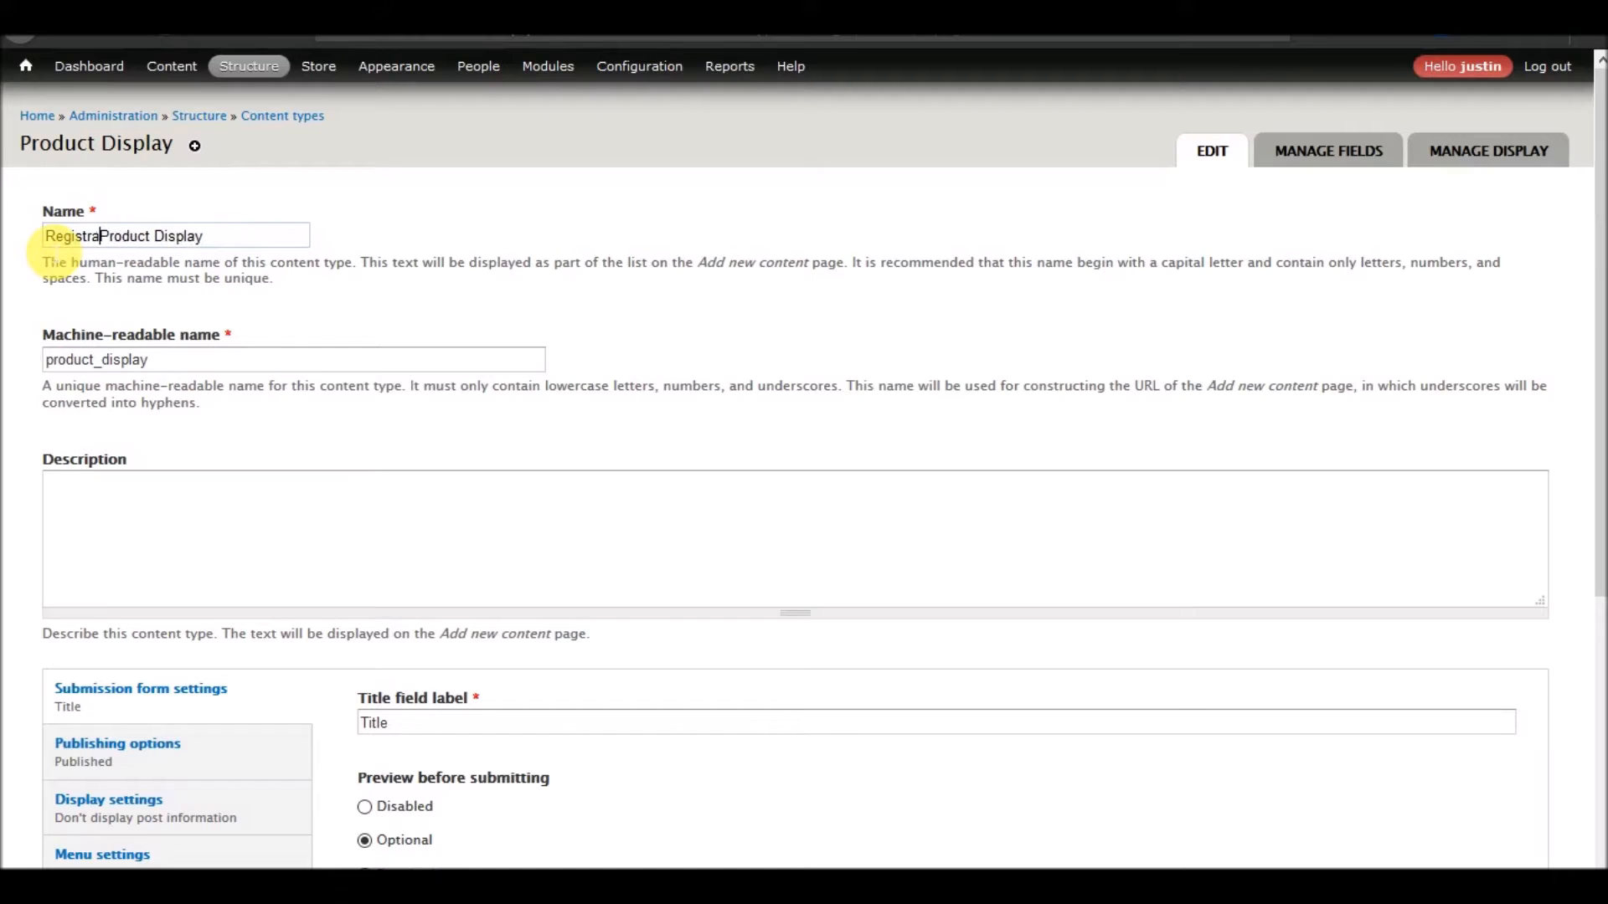
click(46, 360)
text(registration_)
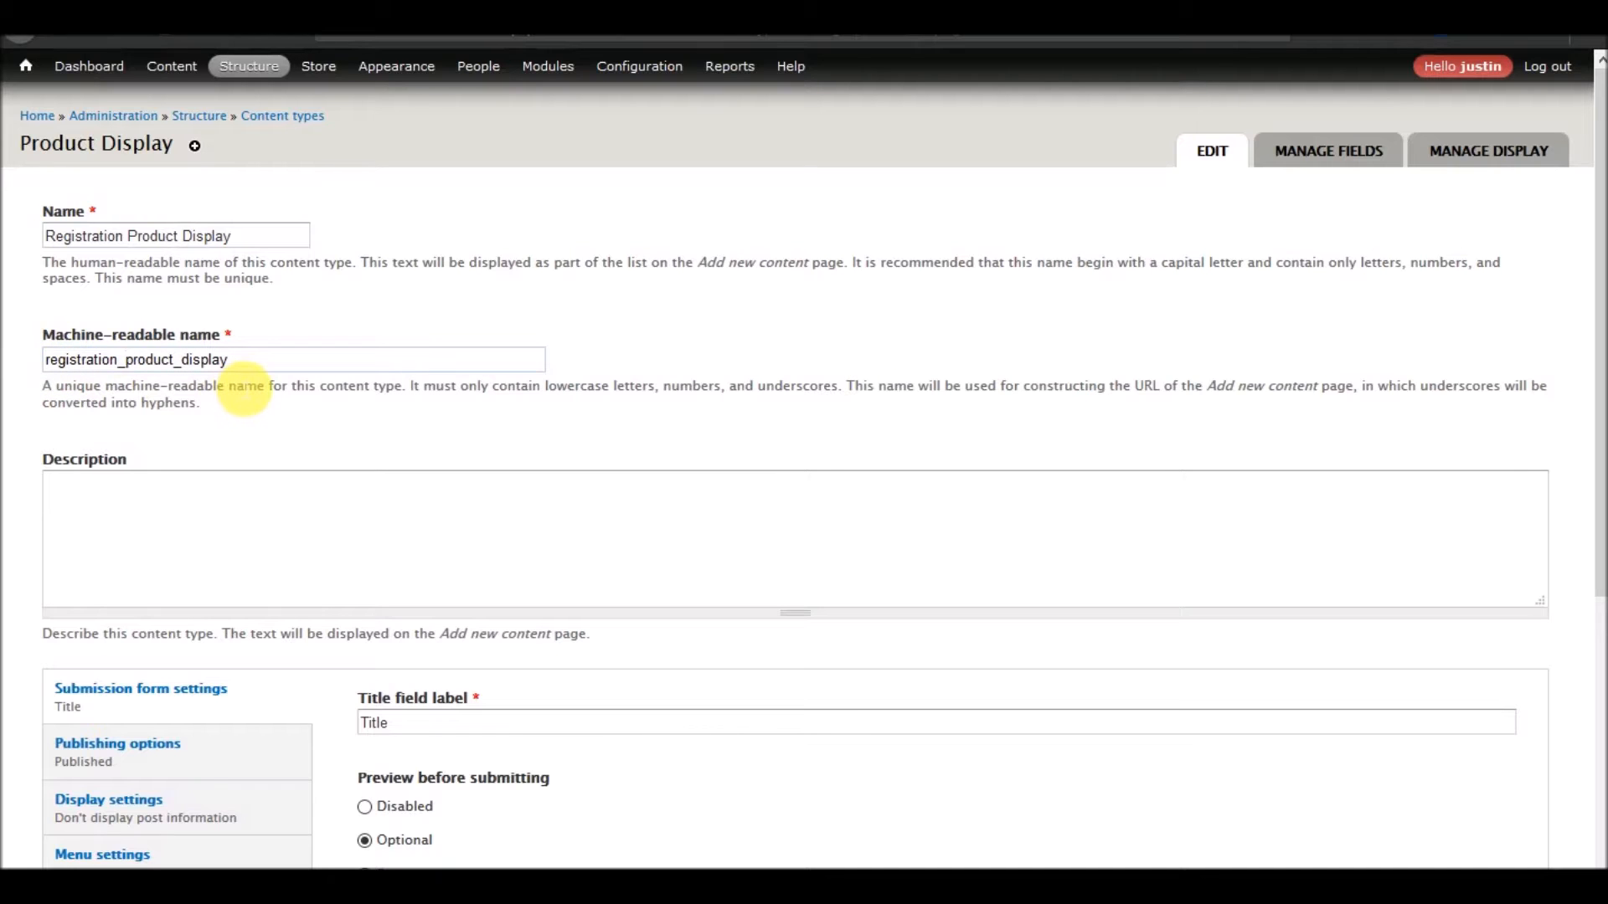
scroll(539, 405, down, 5)
click(143, 342)
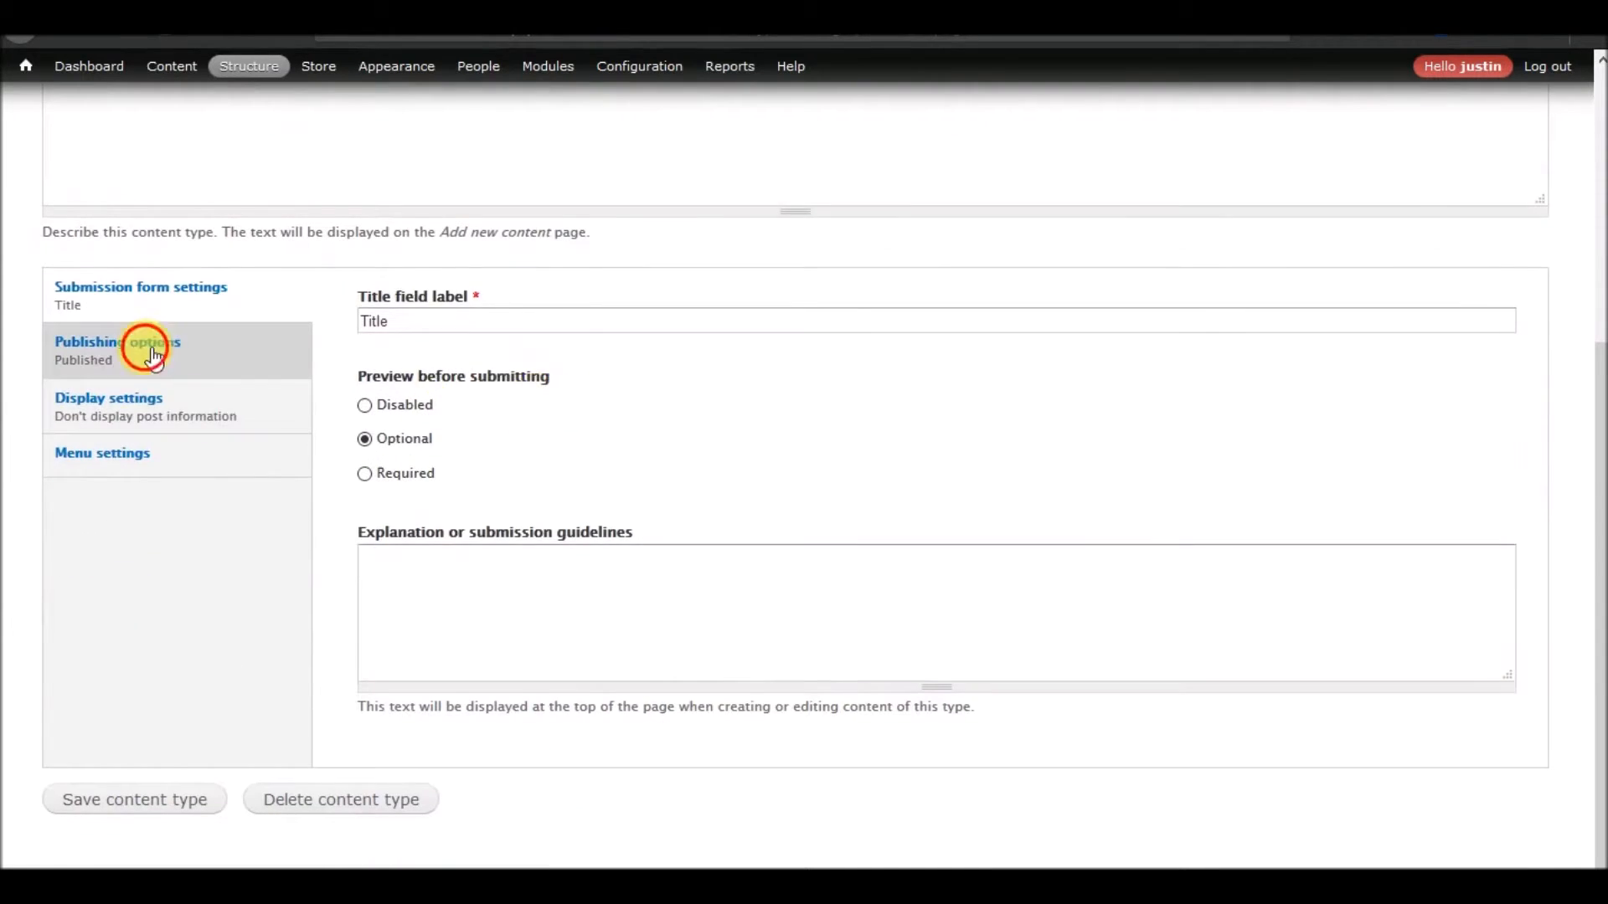
click(165, 649)
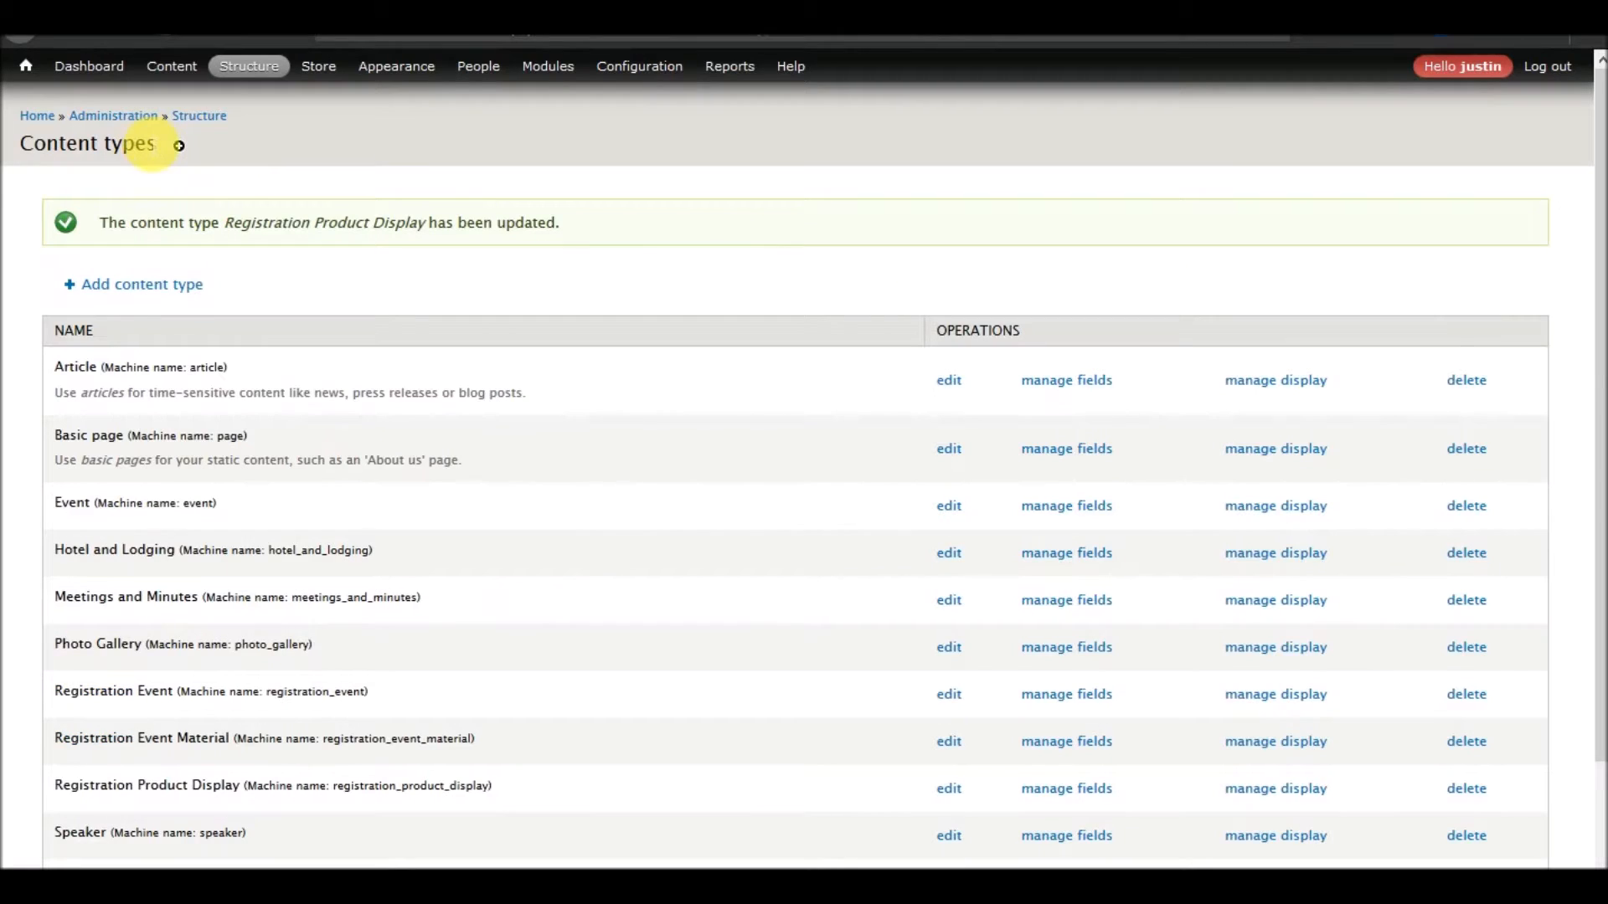
mouse_move(263, 72)
mouse_move(276, 144)
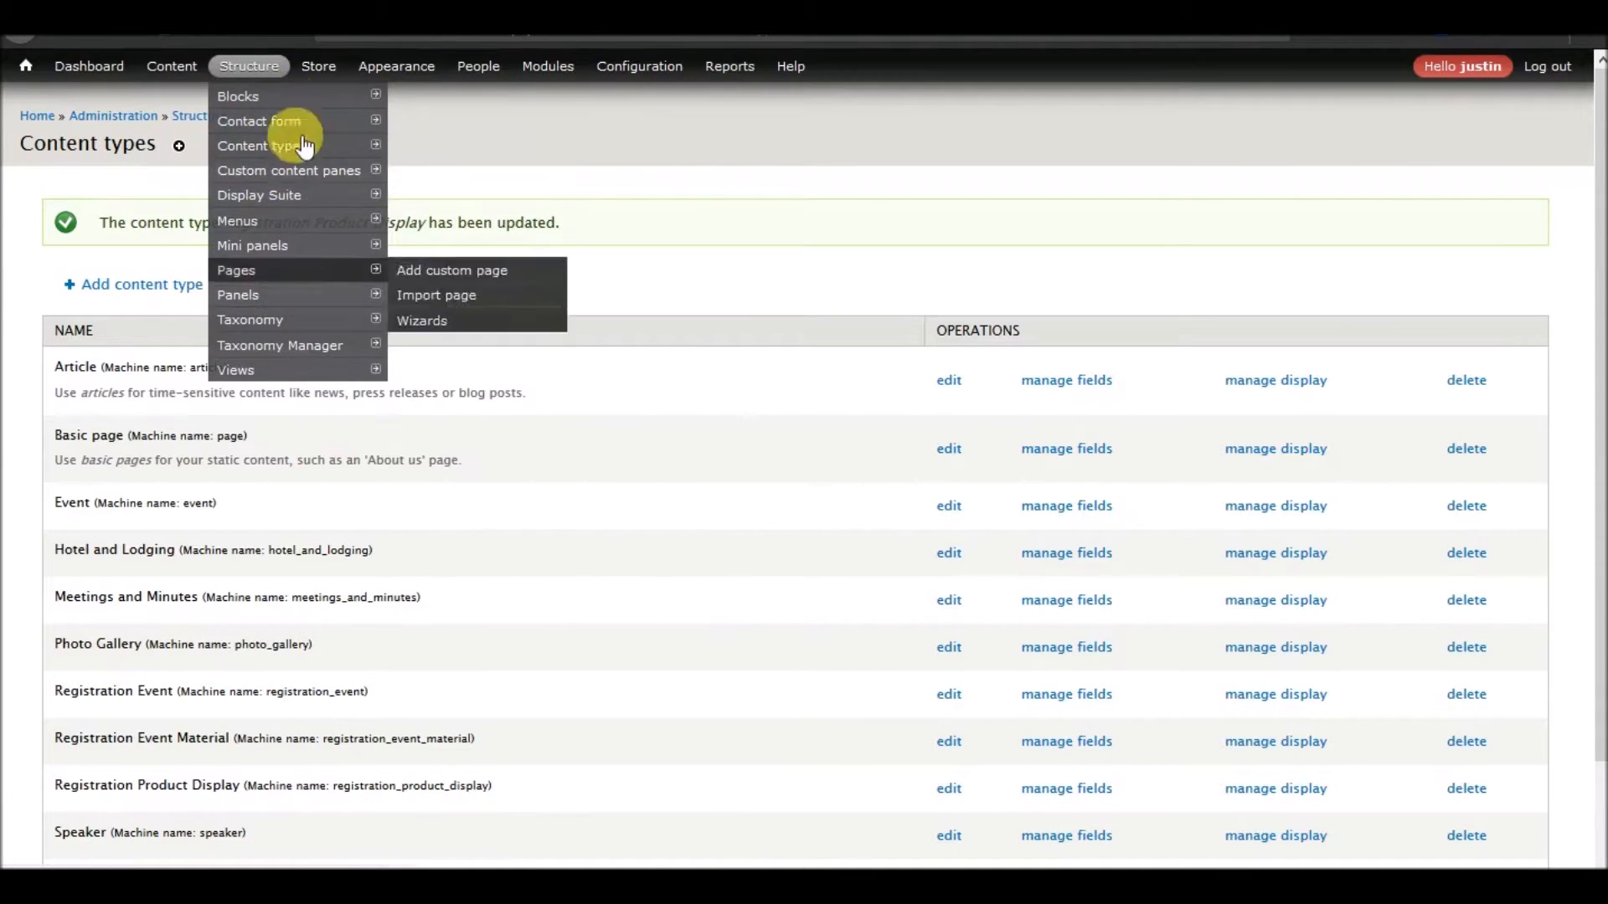
mouse_move(317, 67)
mouse_move(393, 146)
mouse_move(545, 153)
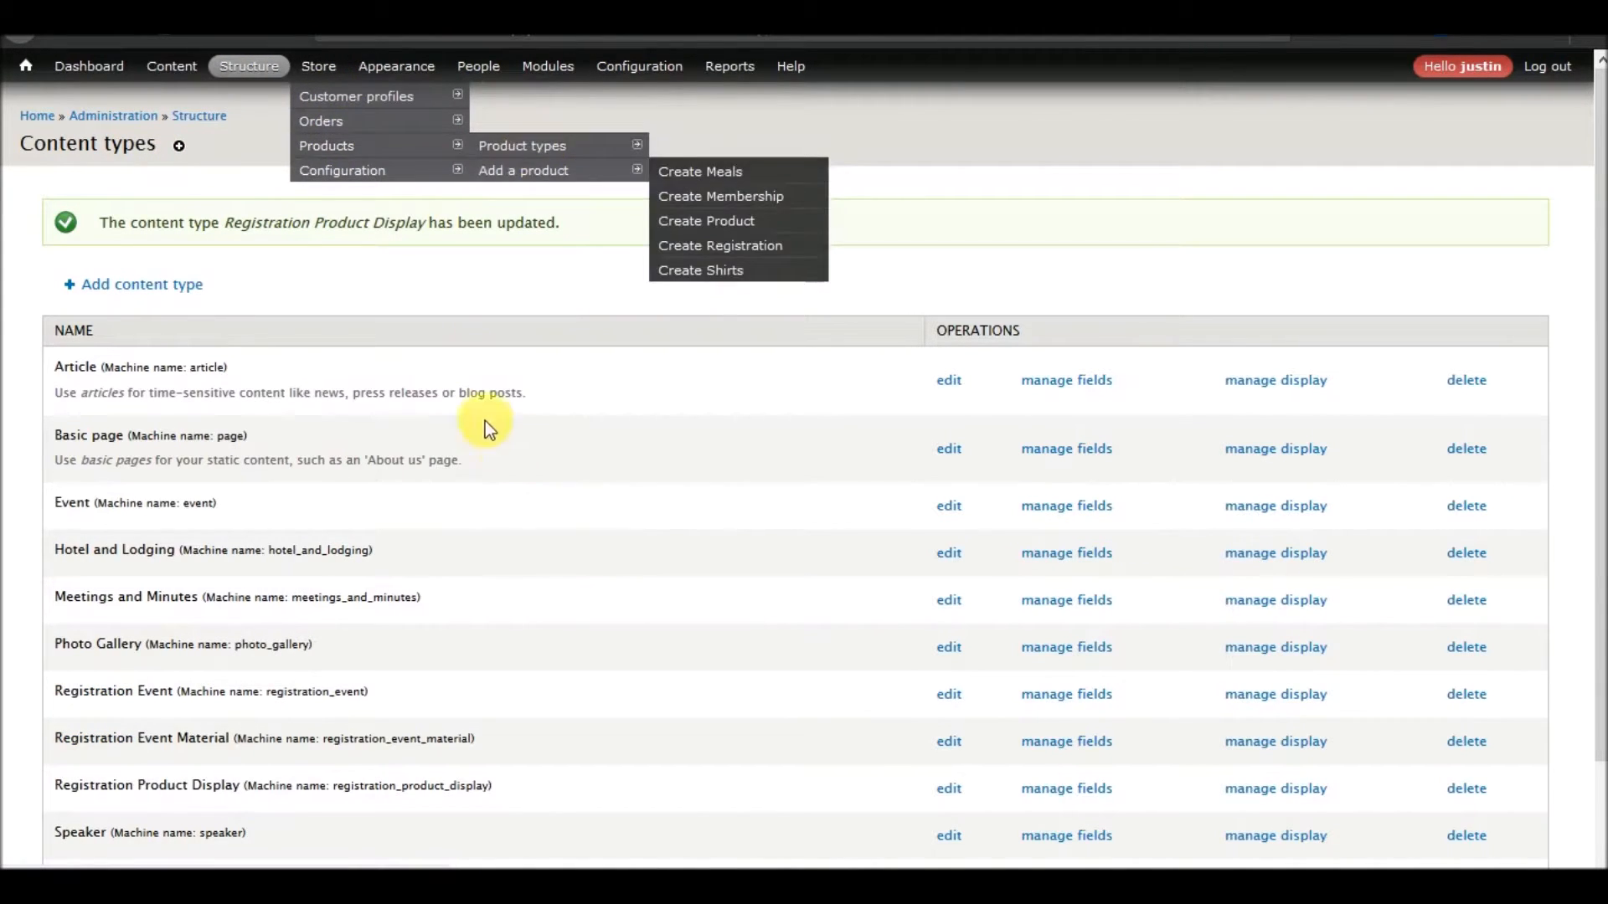
Open the Registration Product Display content type's field management and label a new field Referenced Products
scroll(488, 450, down, 2)
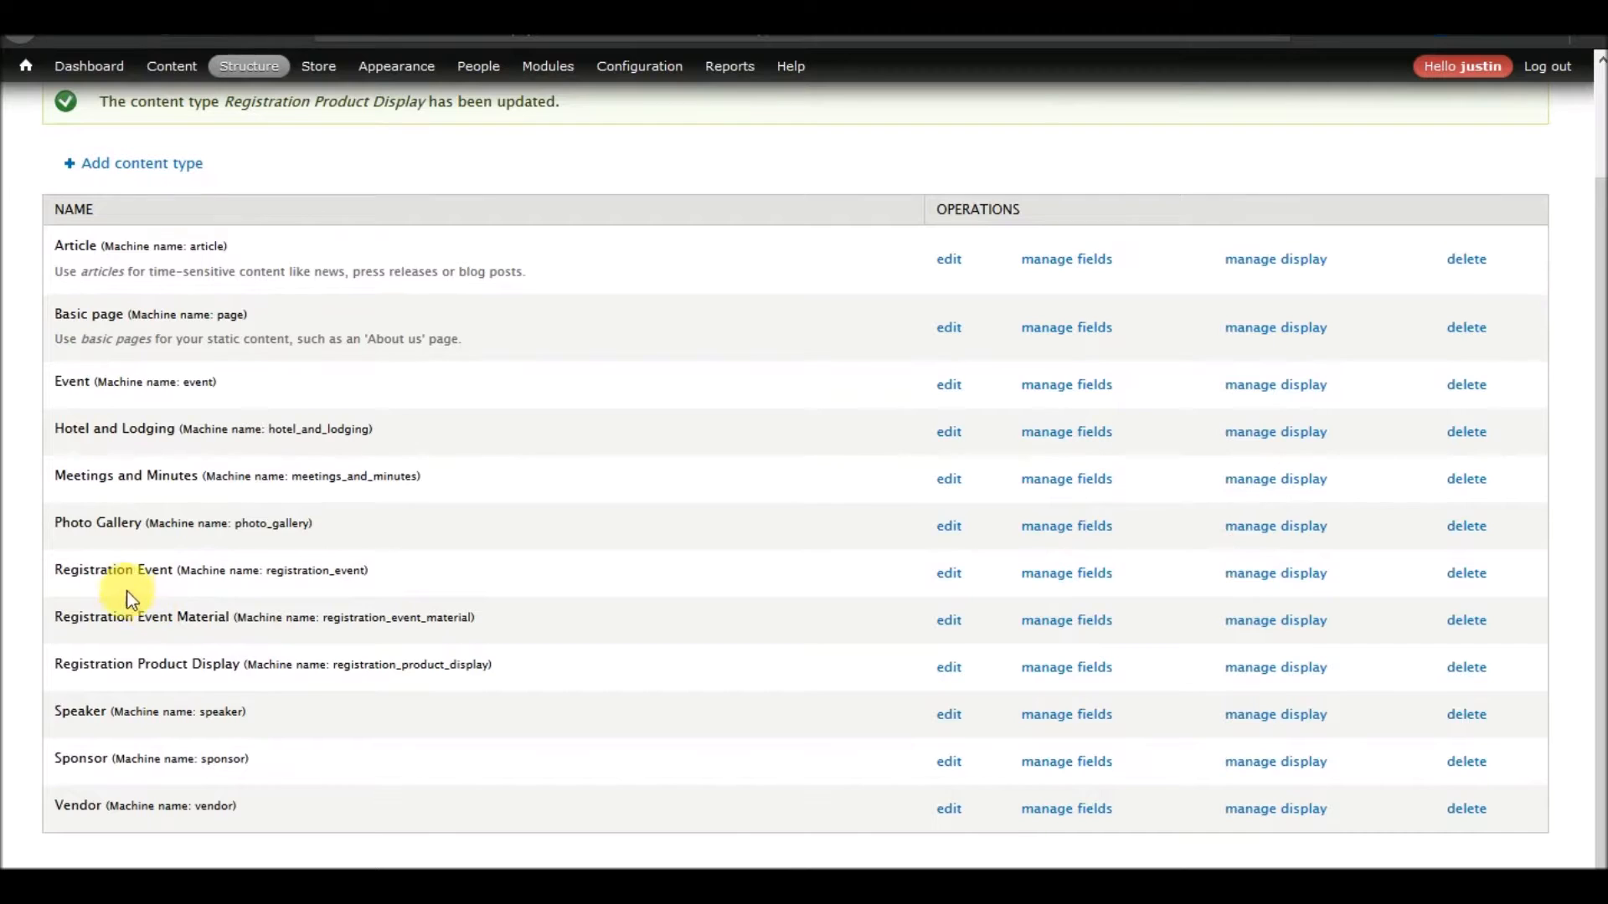
click(1064, 667)
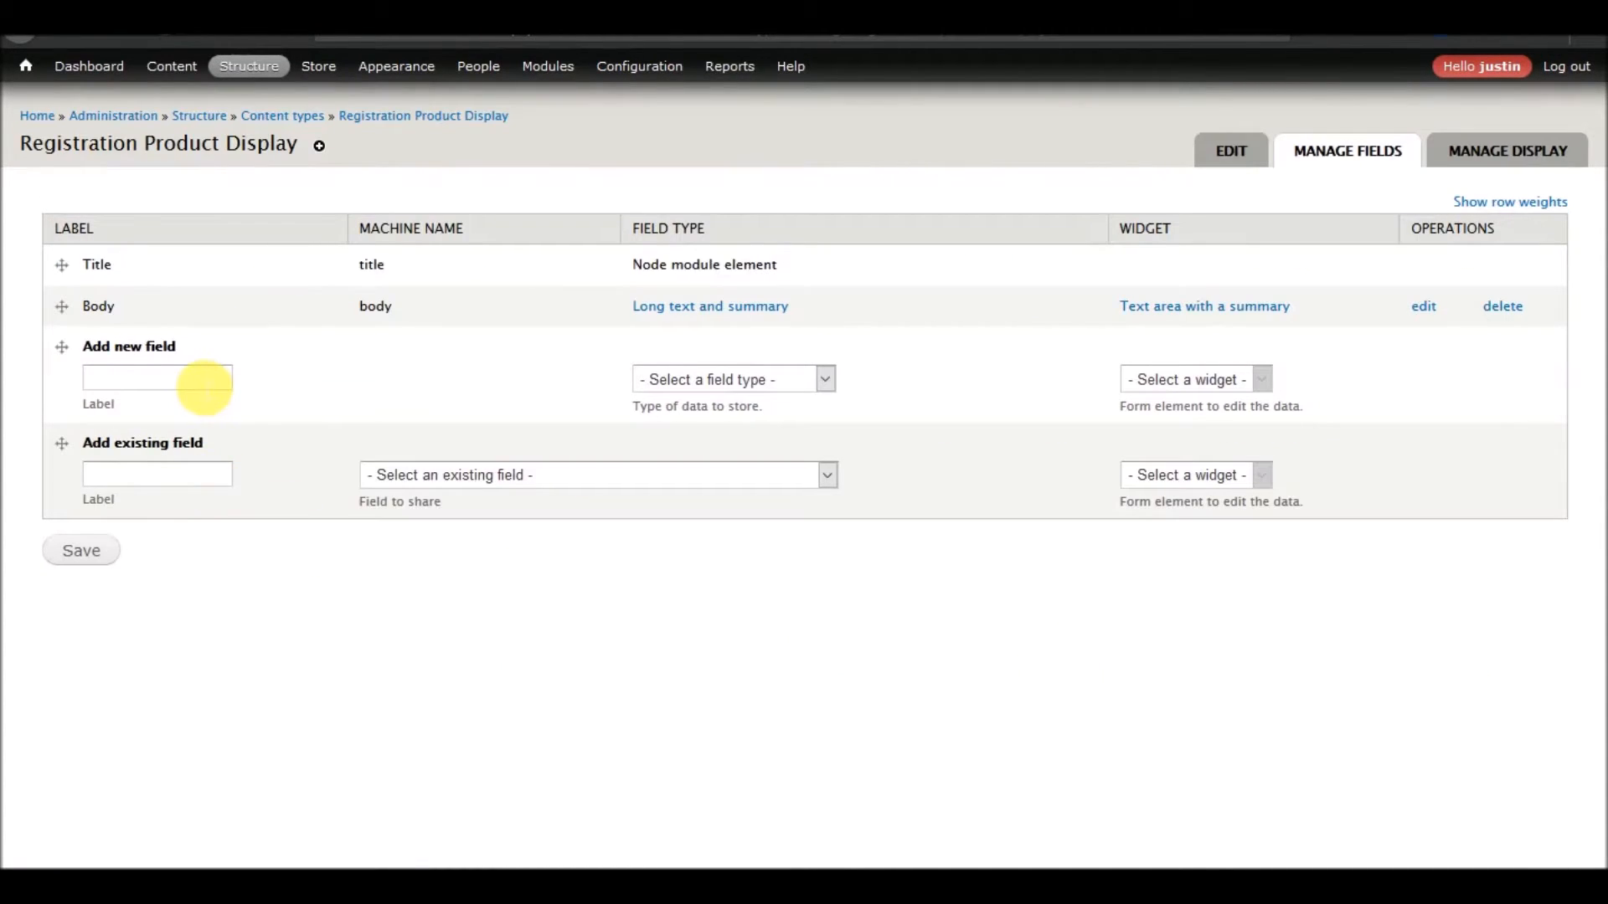
click(203, 387)
text(Ref)
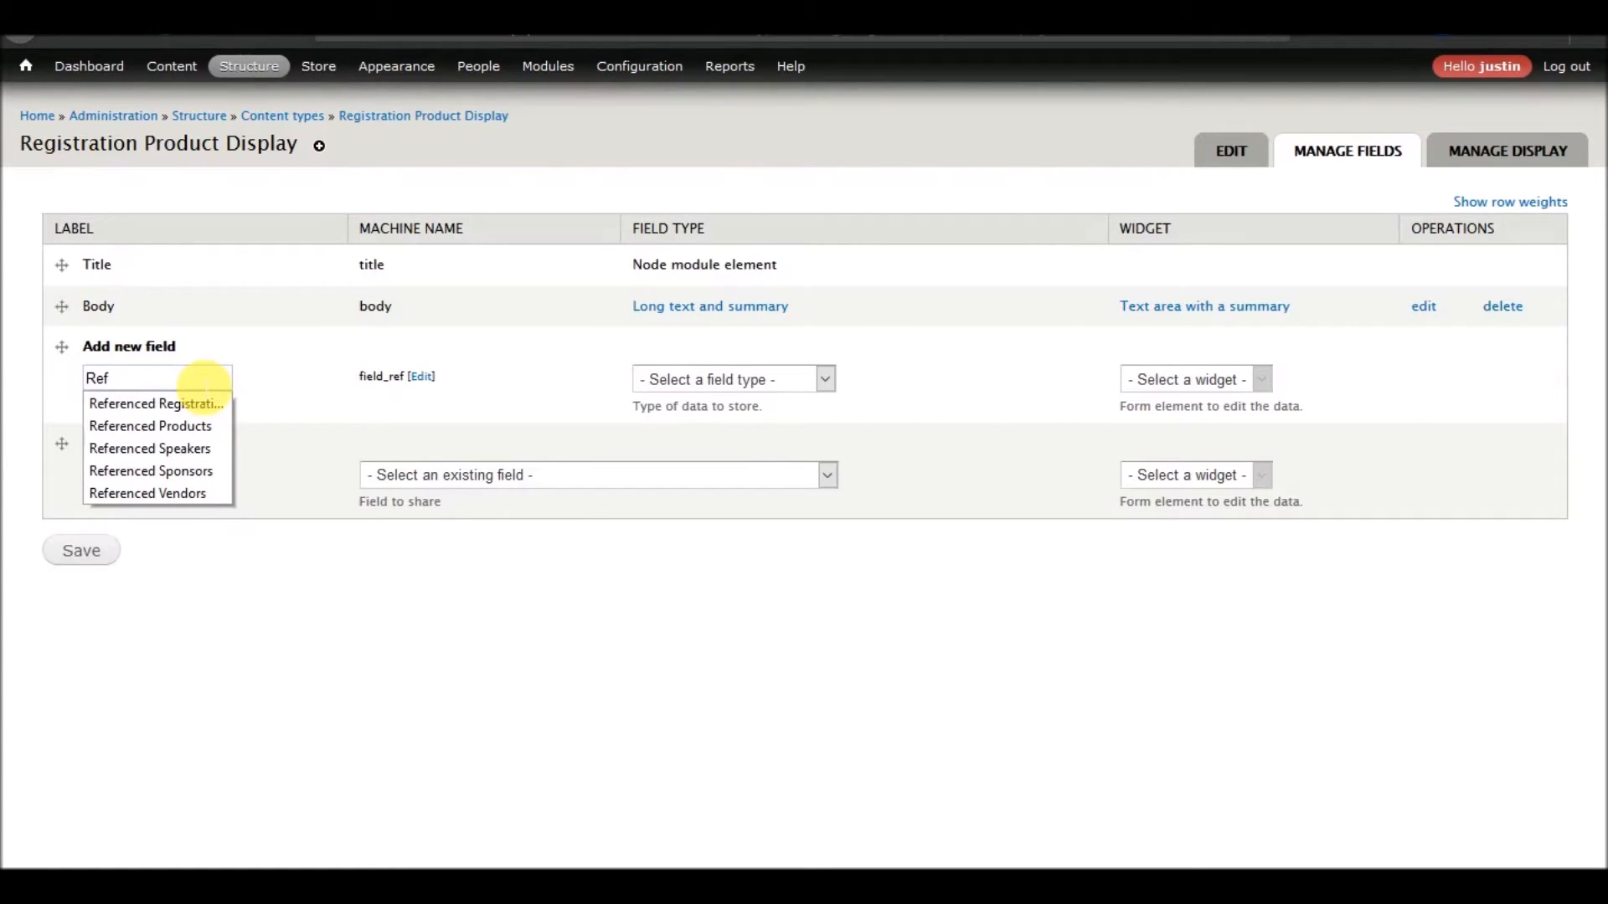
text(erenced Prod)
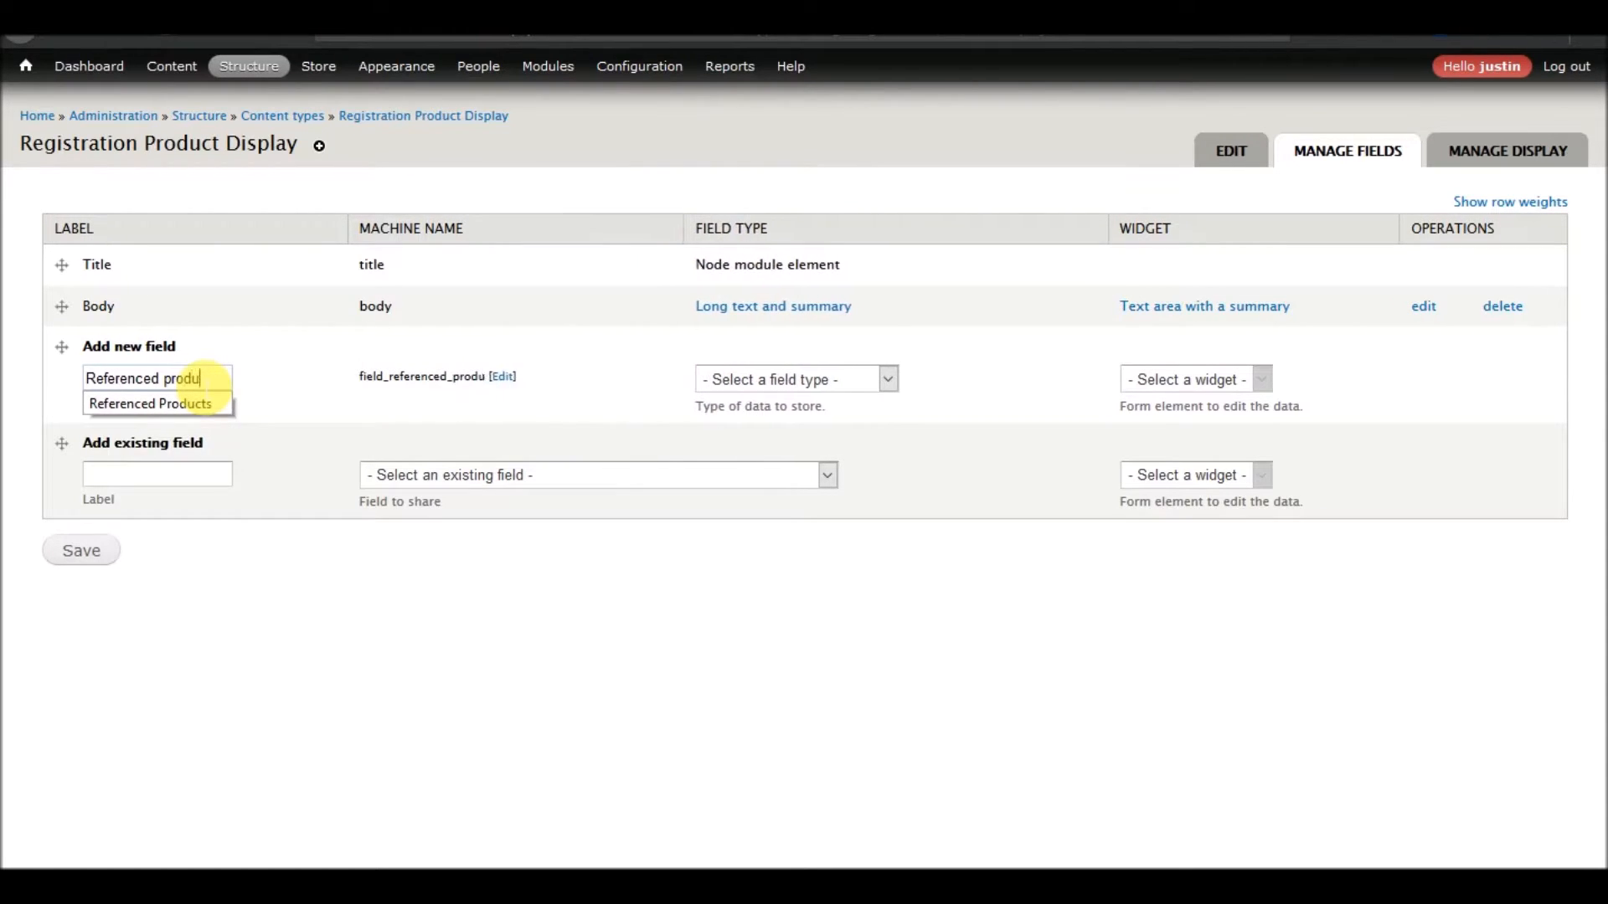
key(BackSpace)
key(BackSpace)
key(BackSpace)
text(roducts)
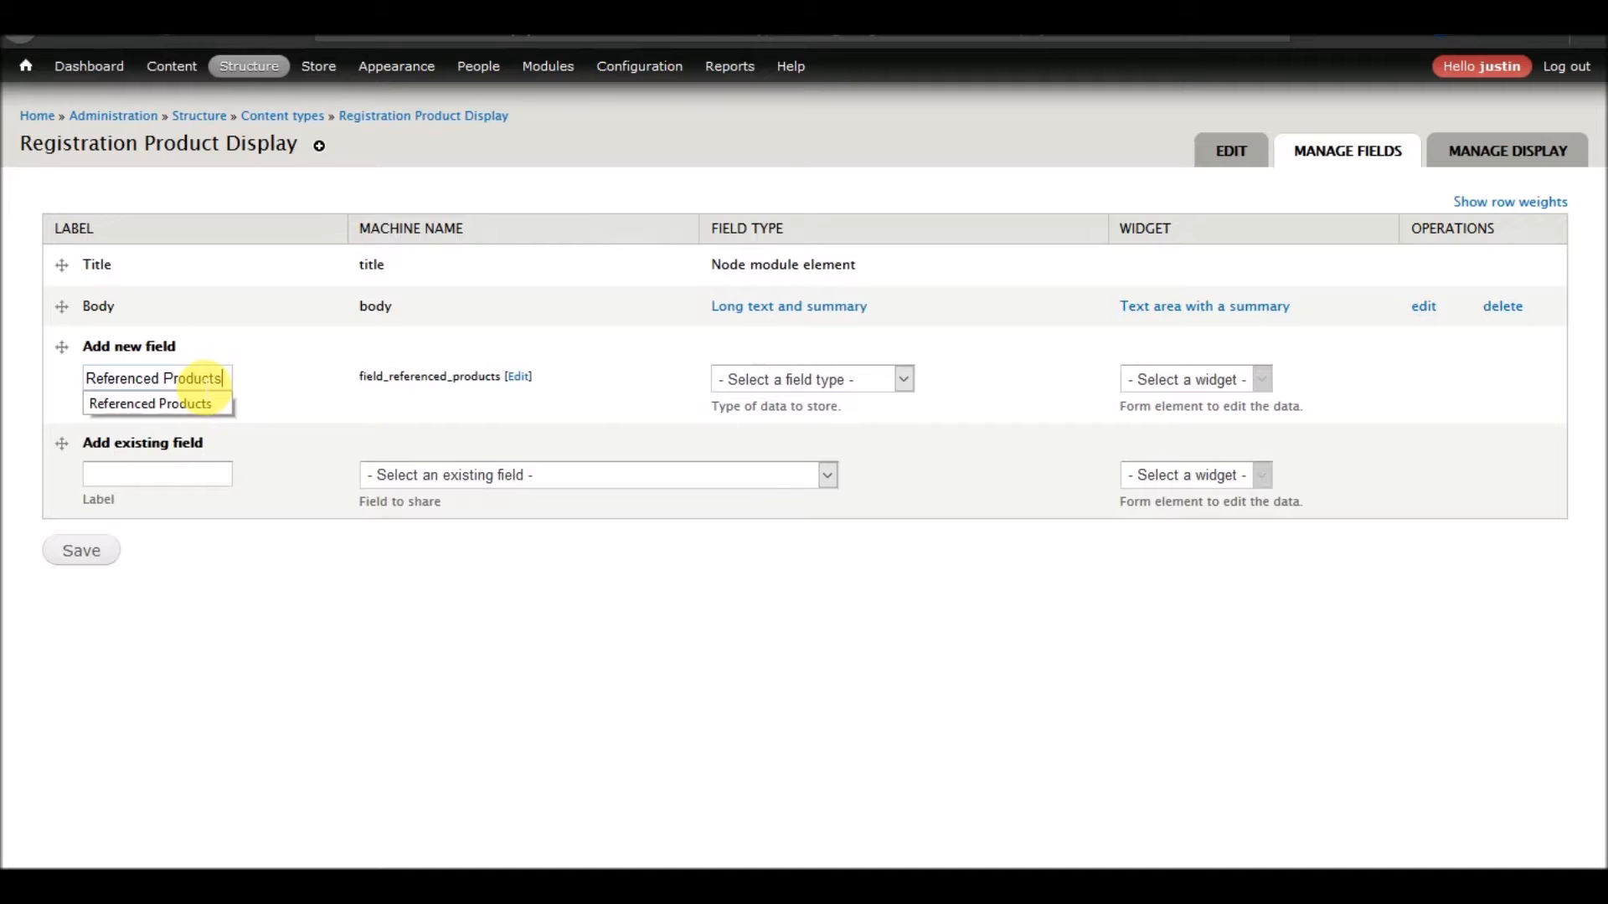
Add the Referenced Products field as a Product reference with the Inline entity form - Multiple values widget, leaving the options list limit blank
click(902, 387)
scroll(750, 440, down, 3)
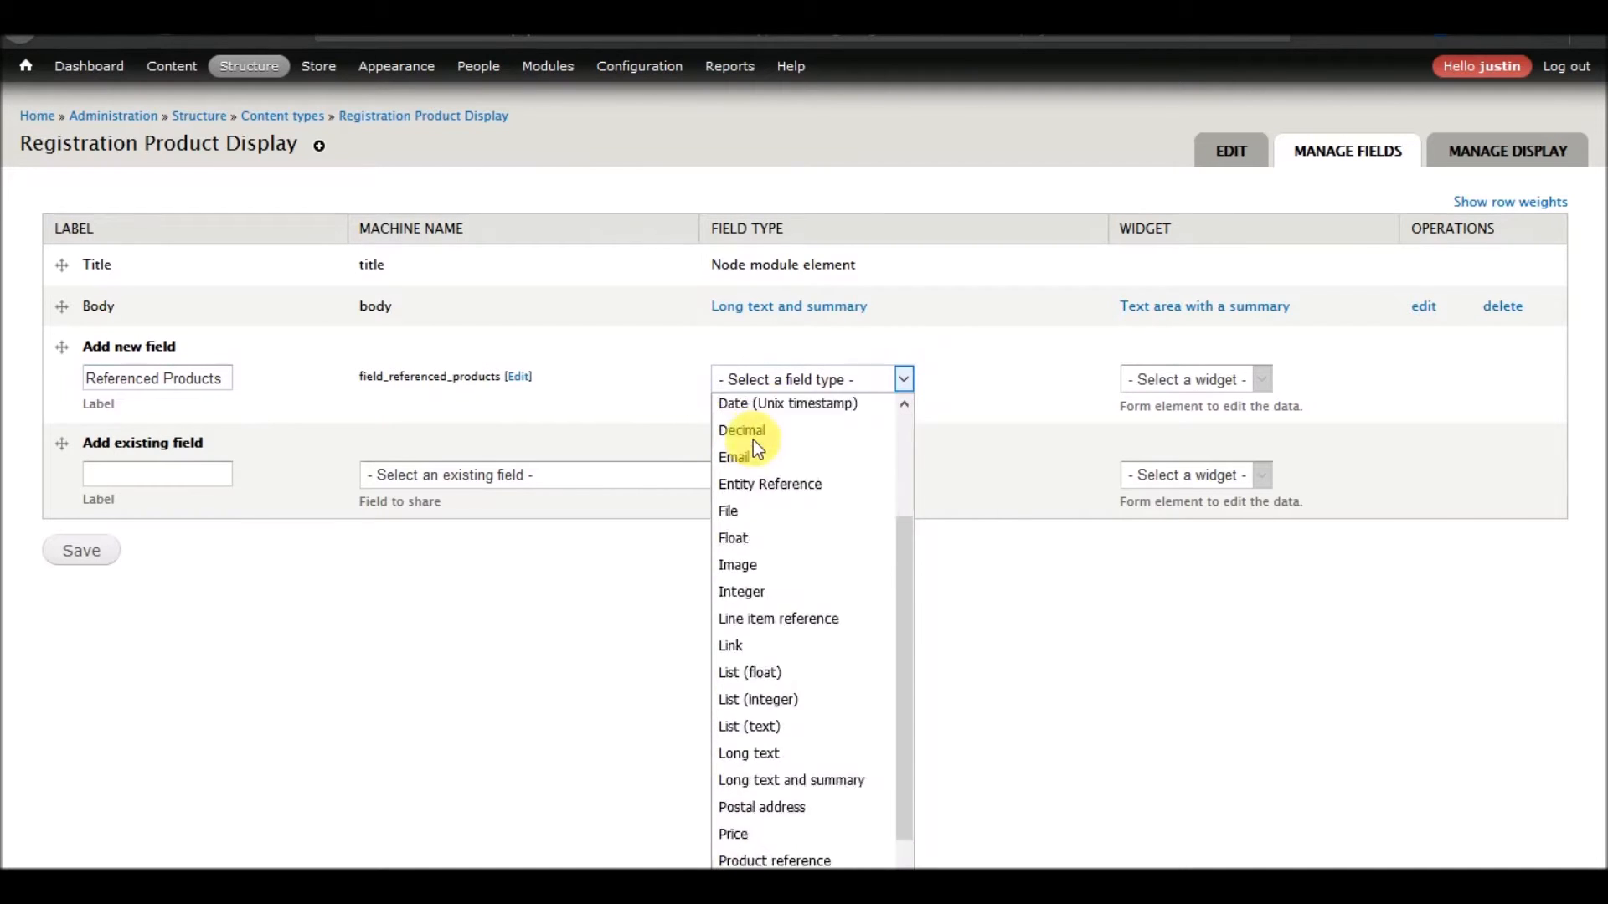
click(807, 832)
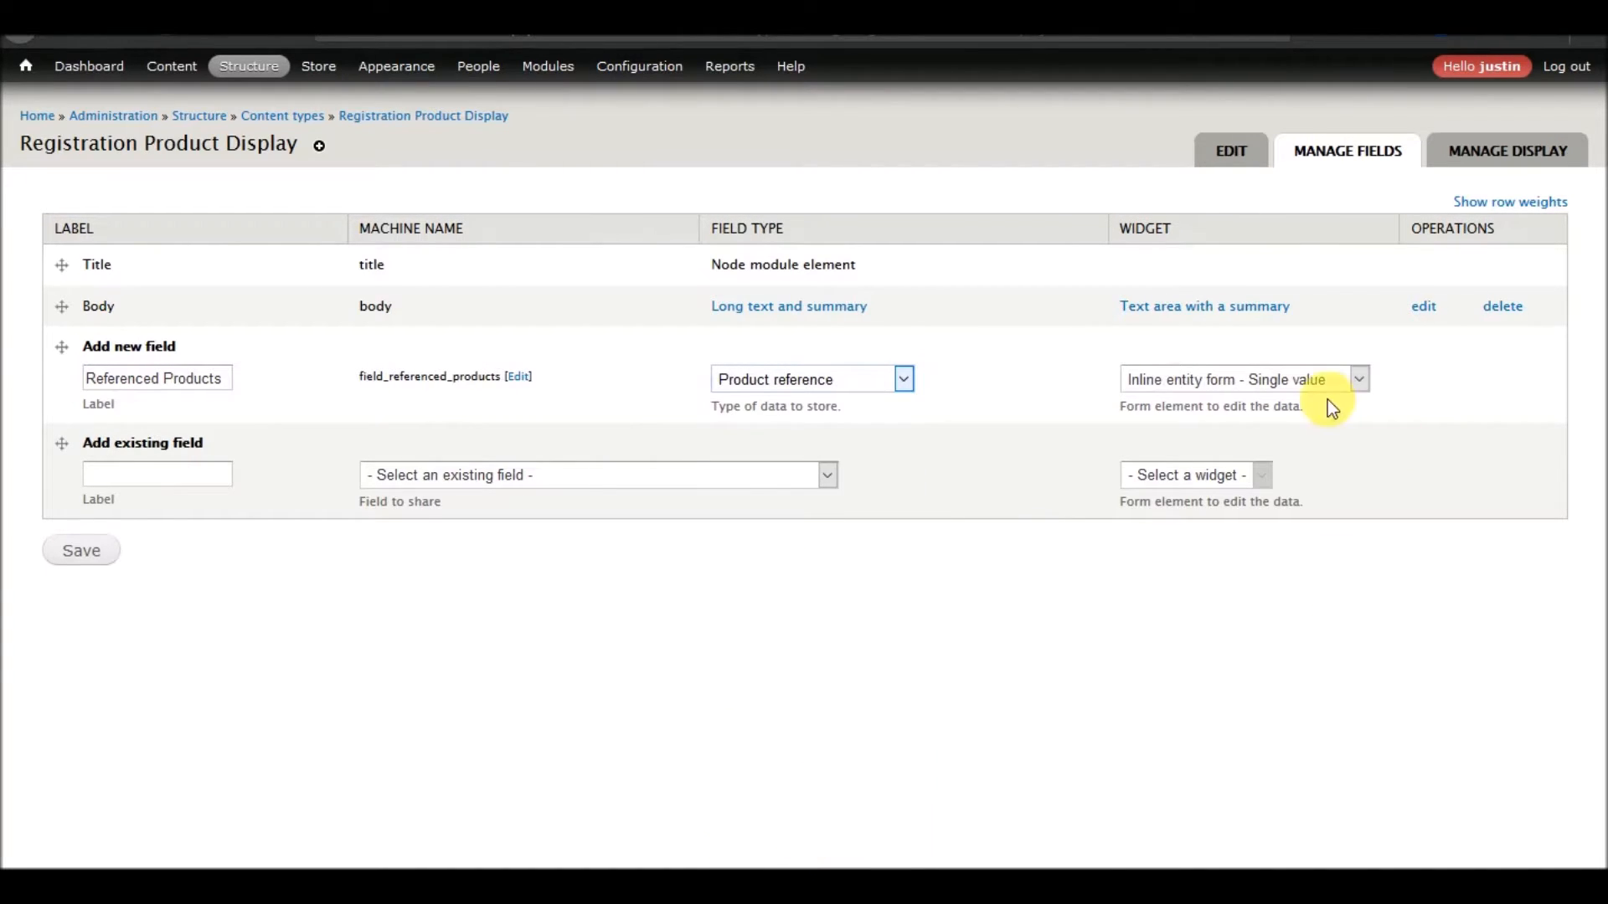
click(1308, 379)
click(1260, 430)
click(80, 551)
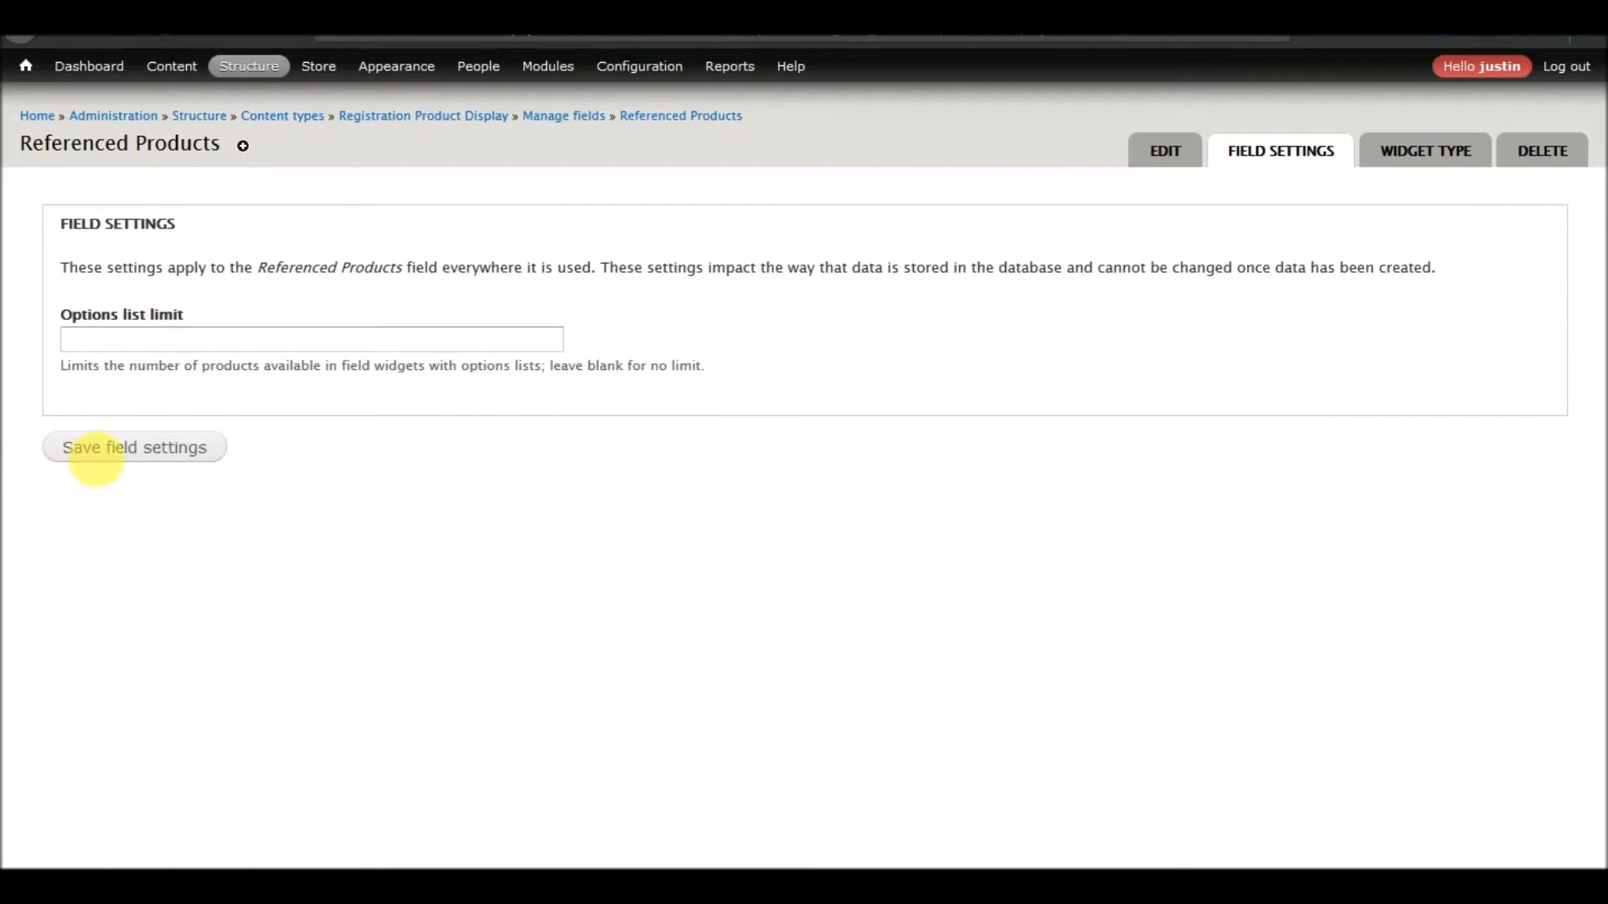
click(102, 461)
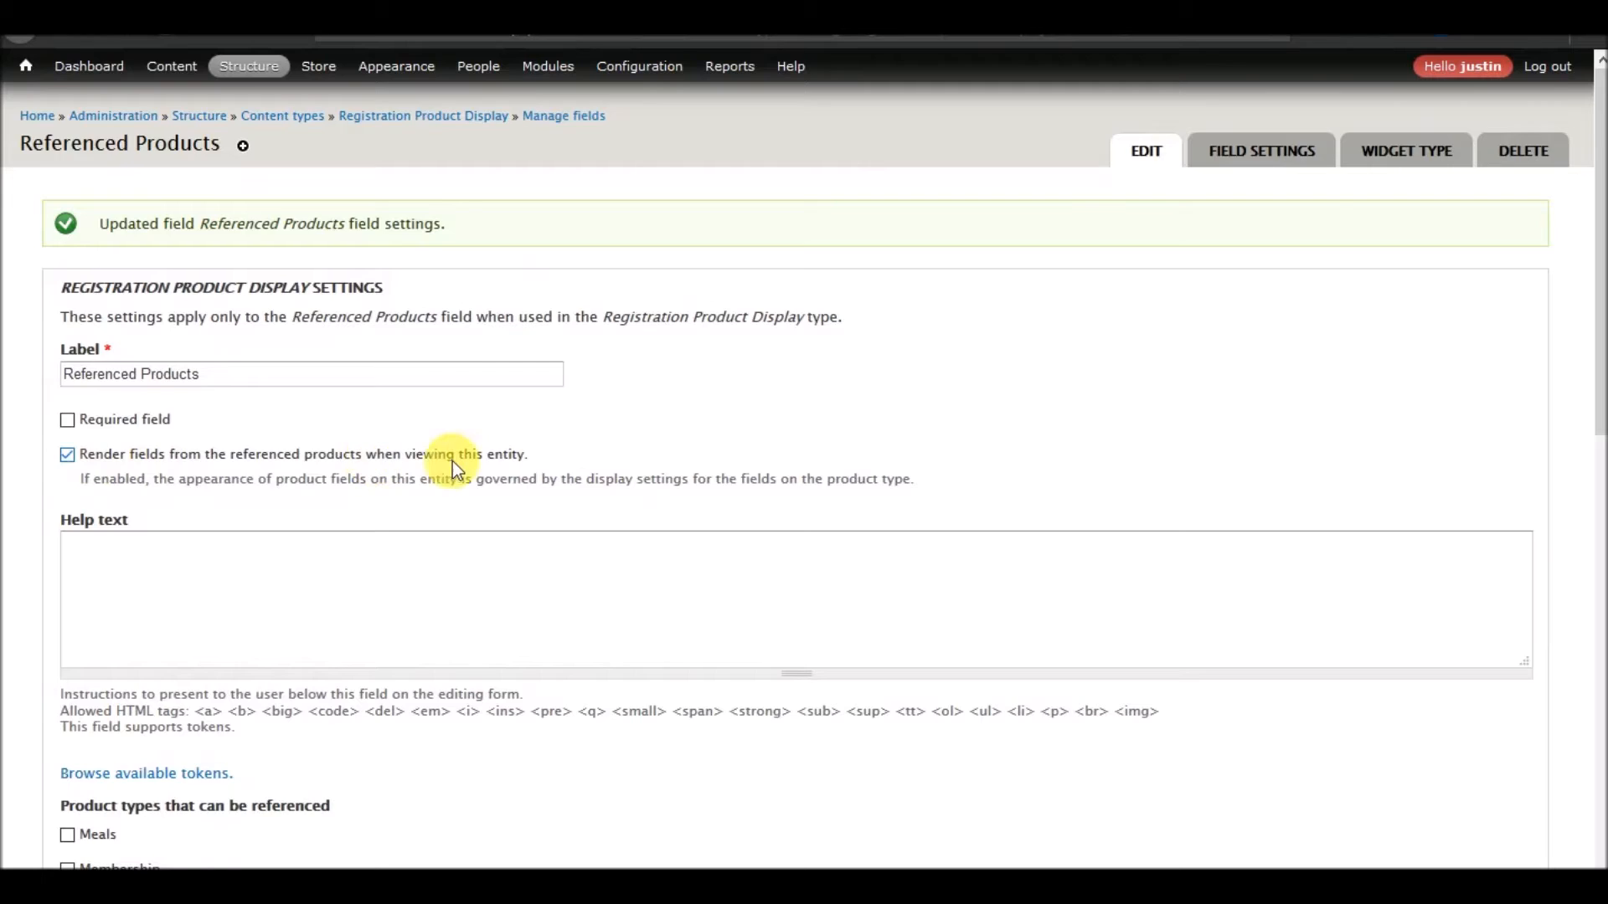
Restrict the product types that the Referenced Products field can reference to Registration
scroll(452, 461, down, 6)
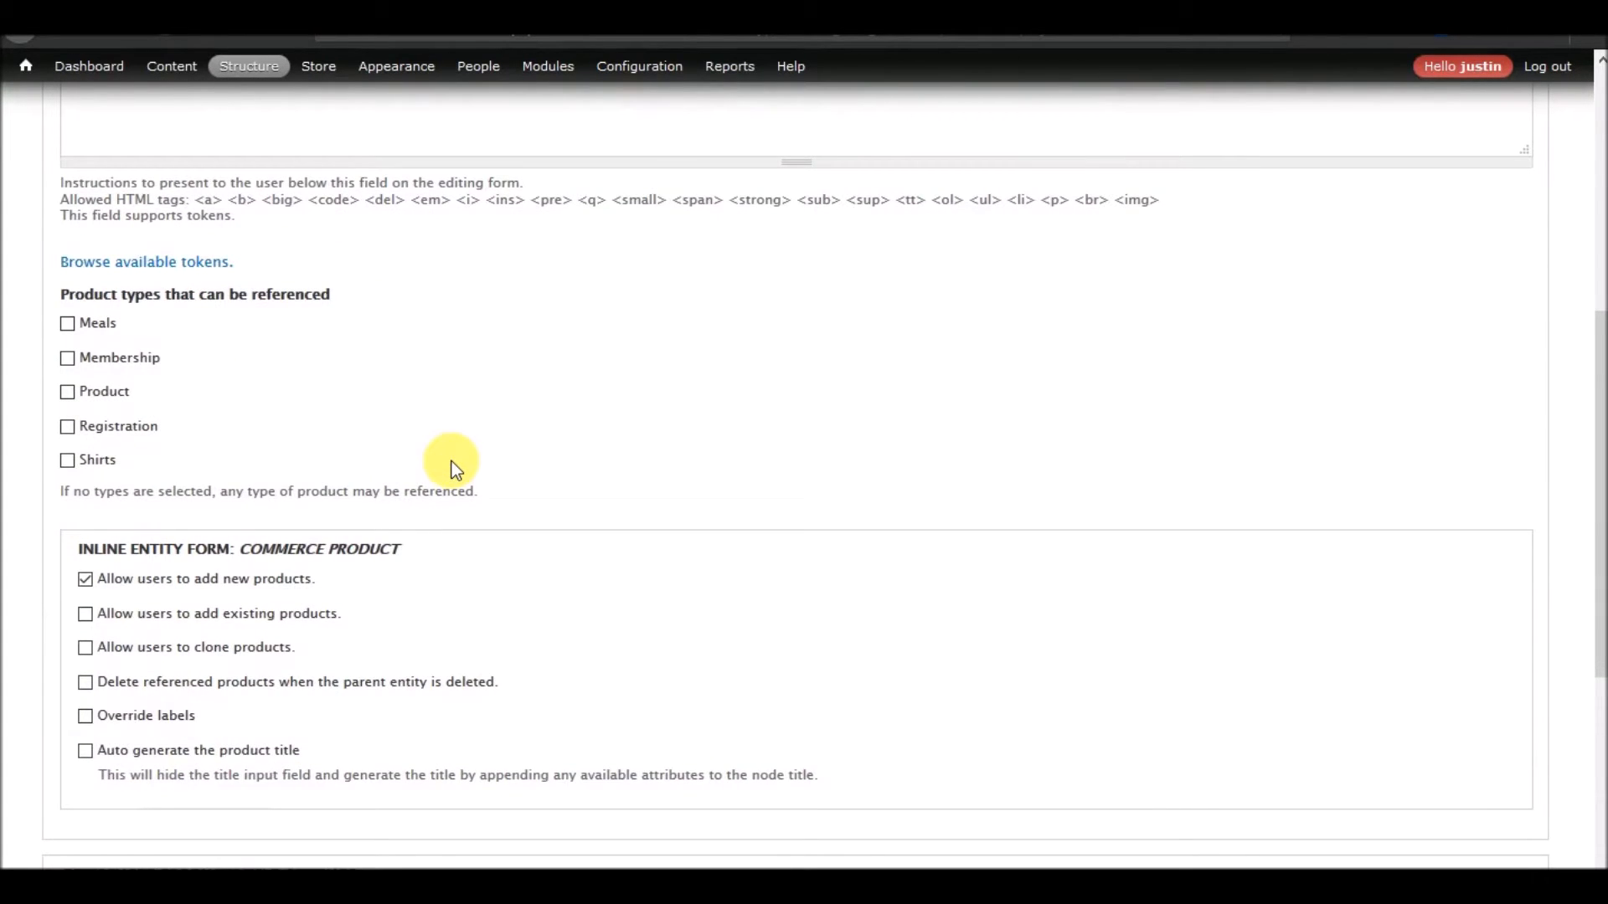
scroll(451, 460, down, 5)
scroll(451, 461, up, 3)
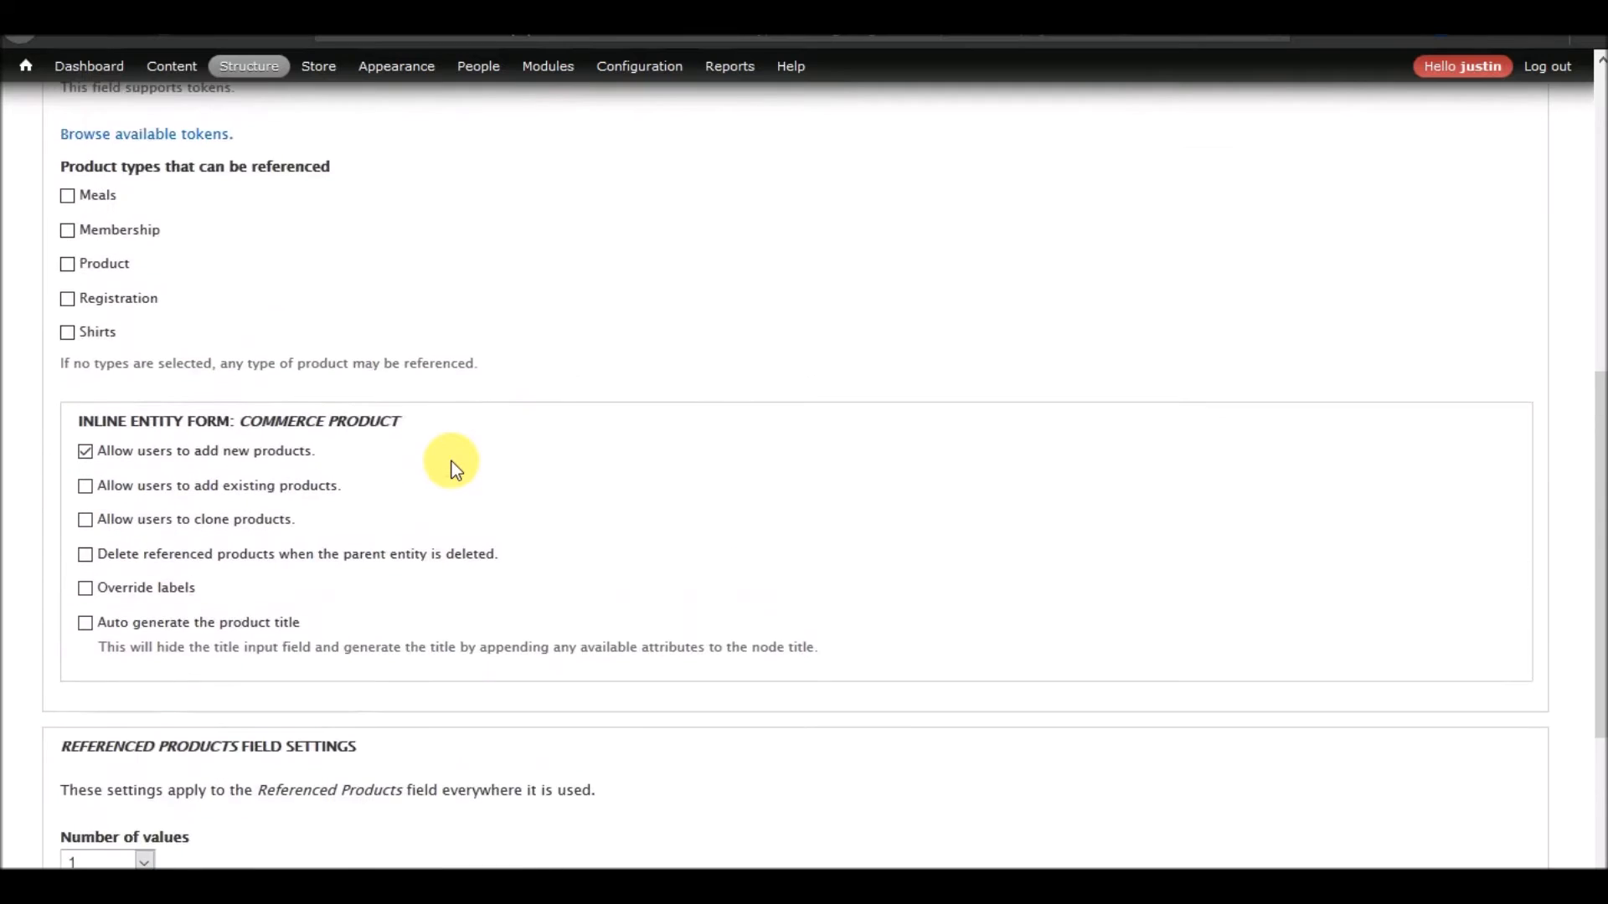
scroll(450, 461, up, 2)
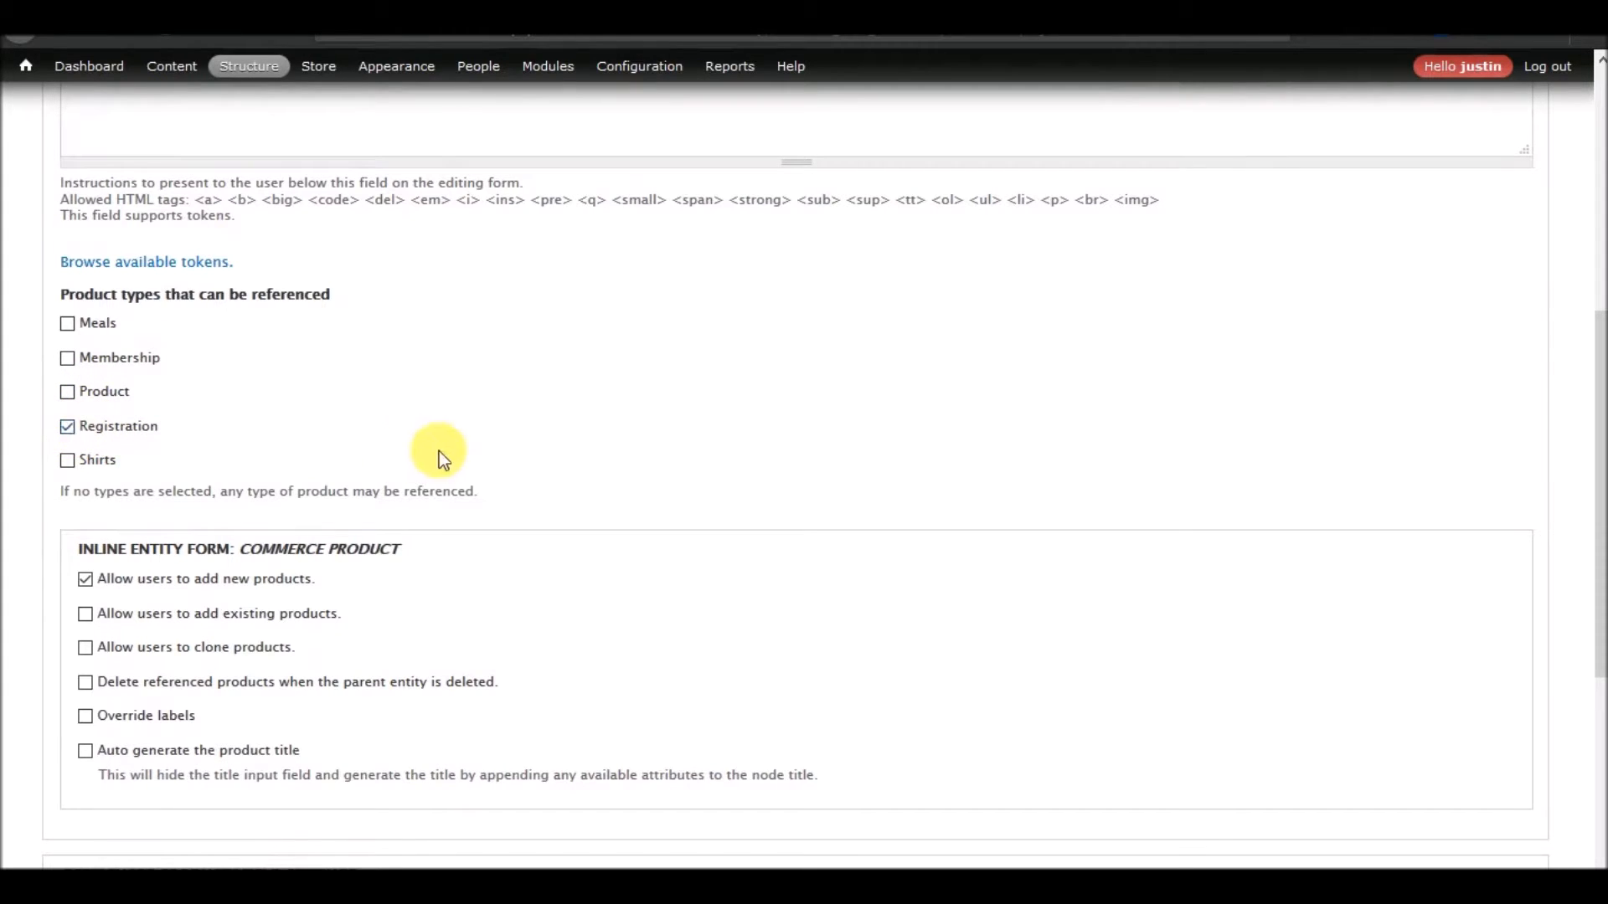
scroll(442, 459, up, 6)
scroll(438, 452, down, 4)
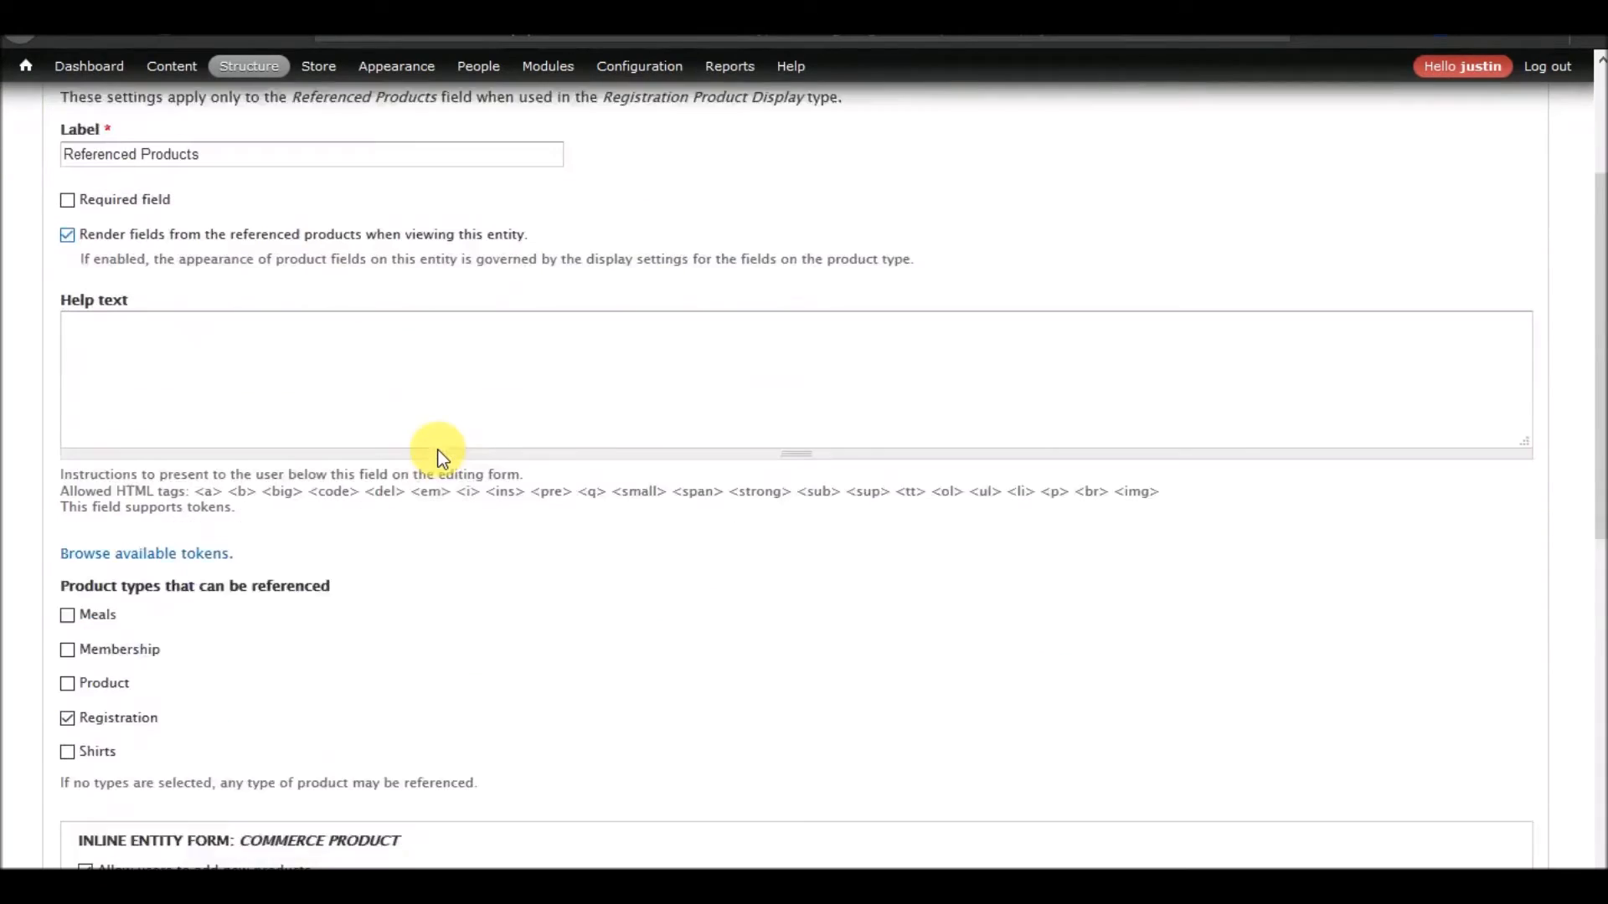
Enable label overriding and allow users to add existing products in the field's inline entity form settings
scroll(447, 459, down, 9)
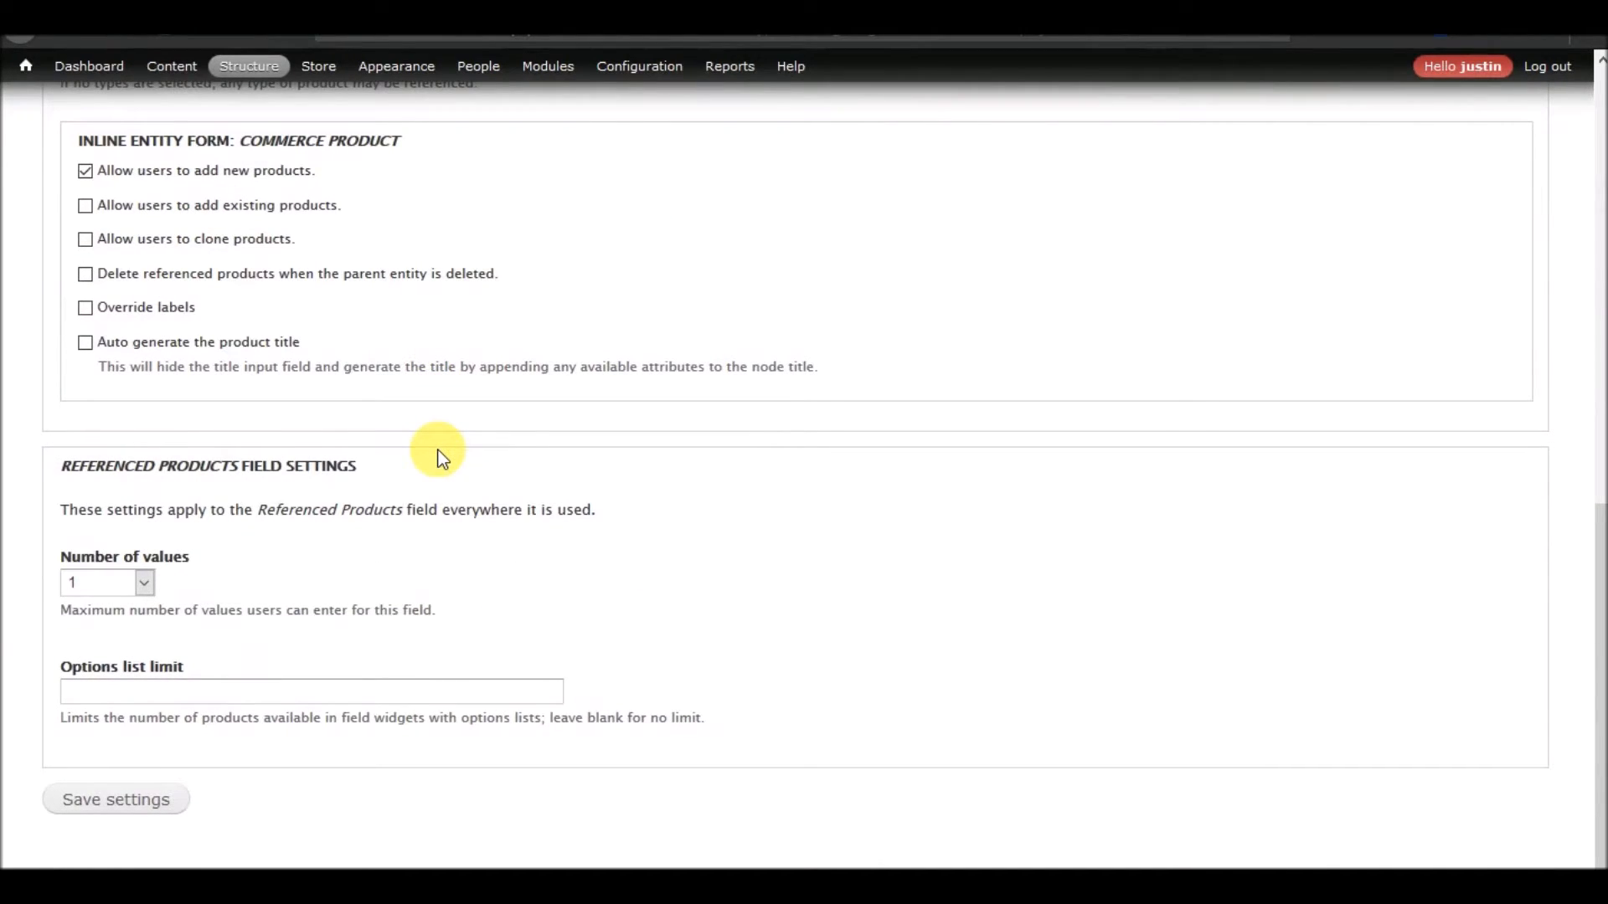
click(167, 303)
double_click(272, 379)
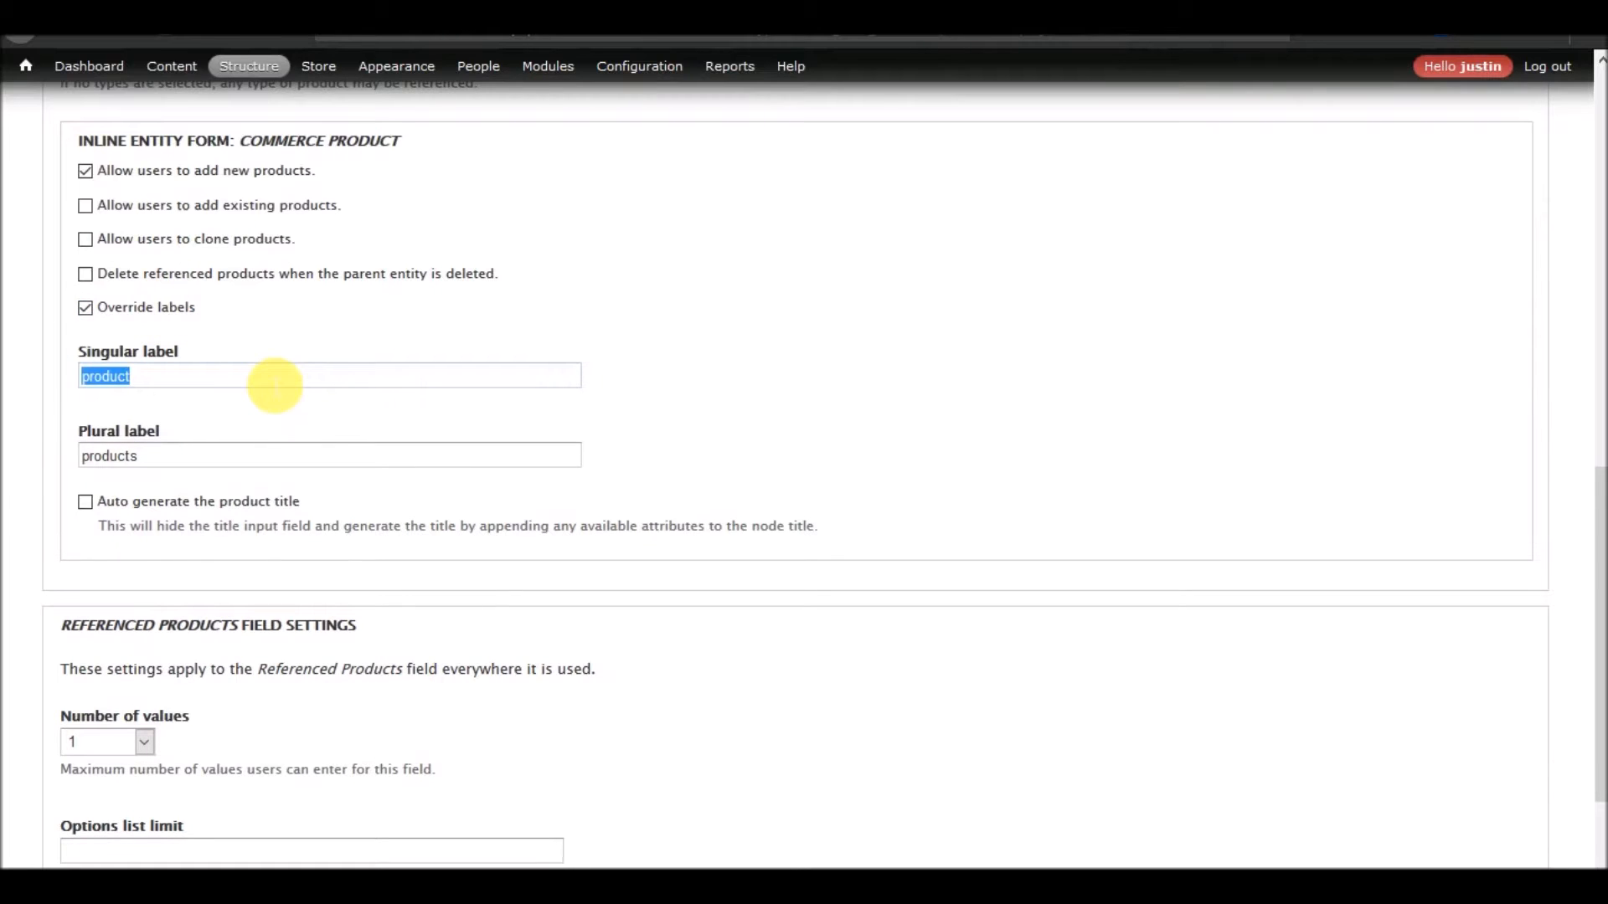
click(255, 205)
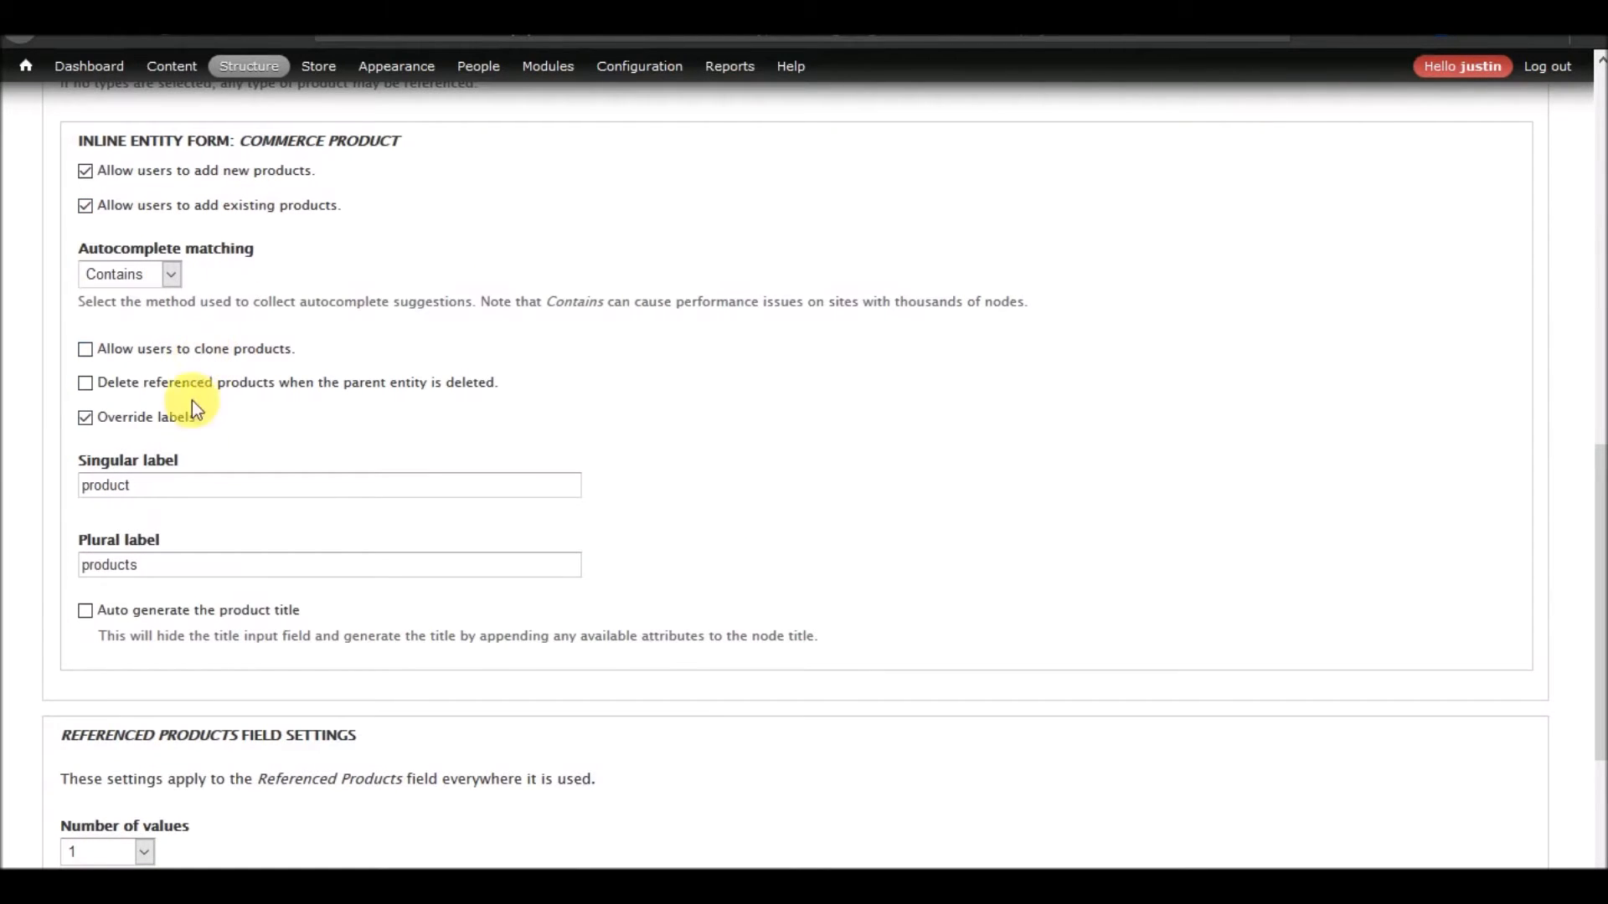
Set the singular label to Registration Product and the plural label to Registration Products
double_click(181, 488)
text(Registration)
key(Tab)
text(TRegistrations)
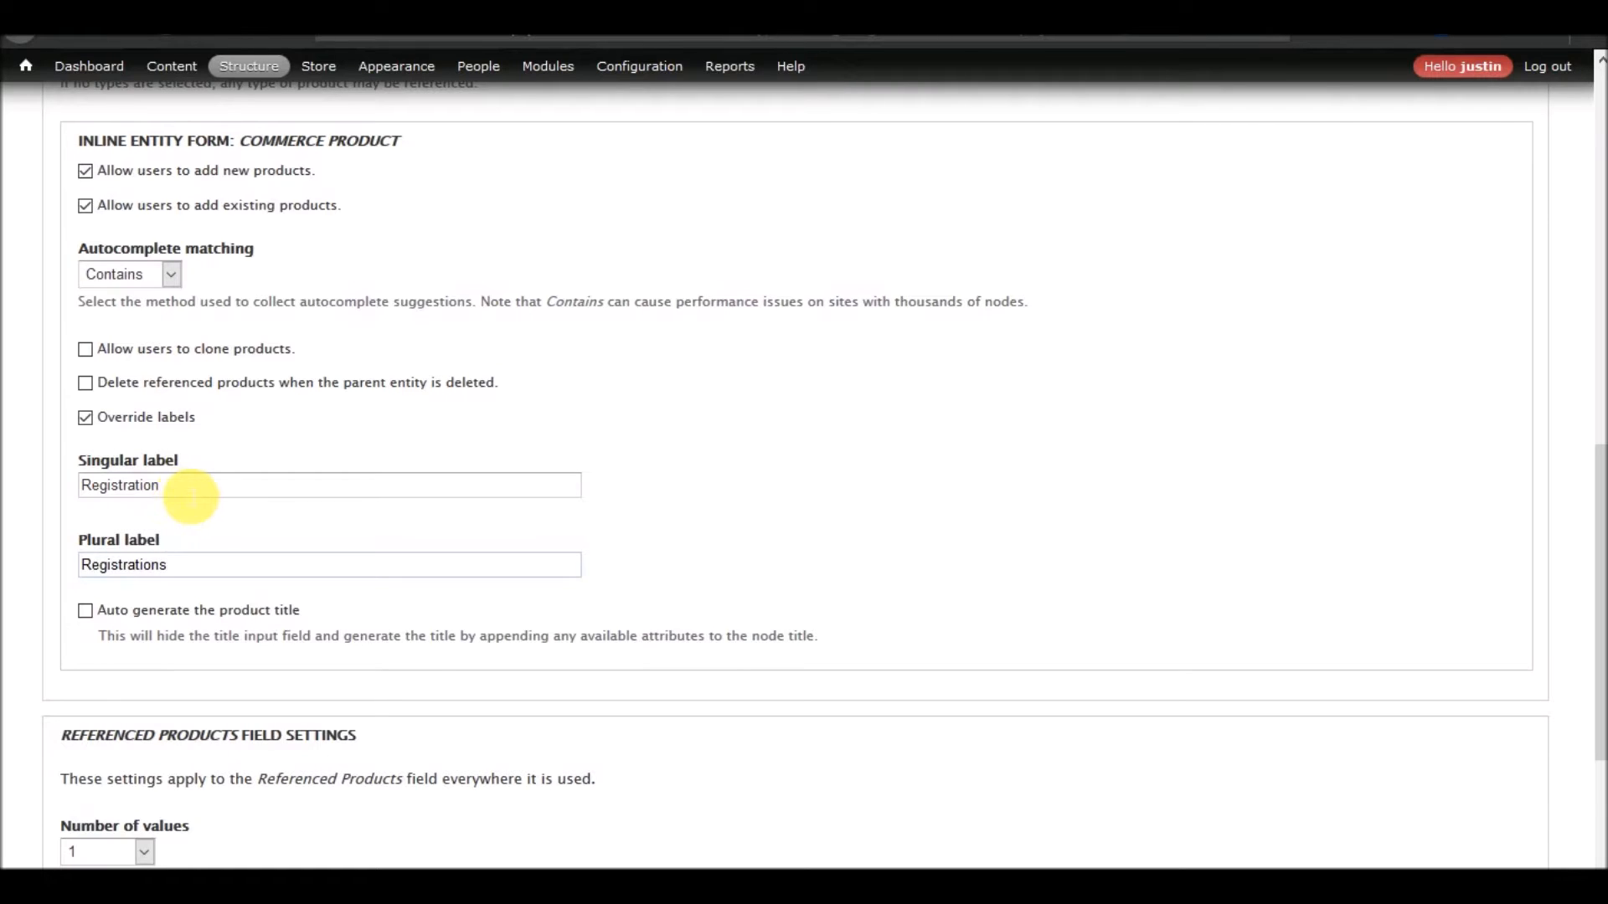
click(191, 494)
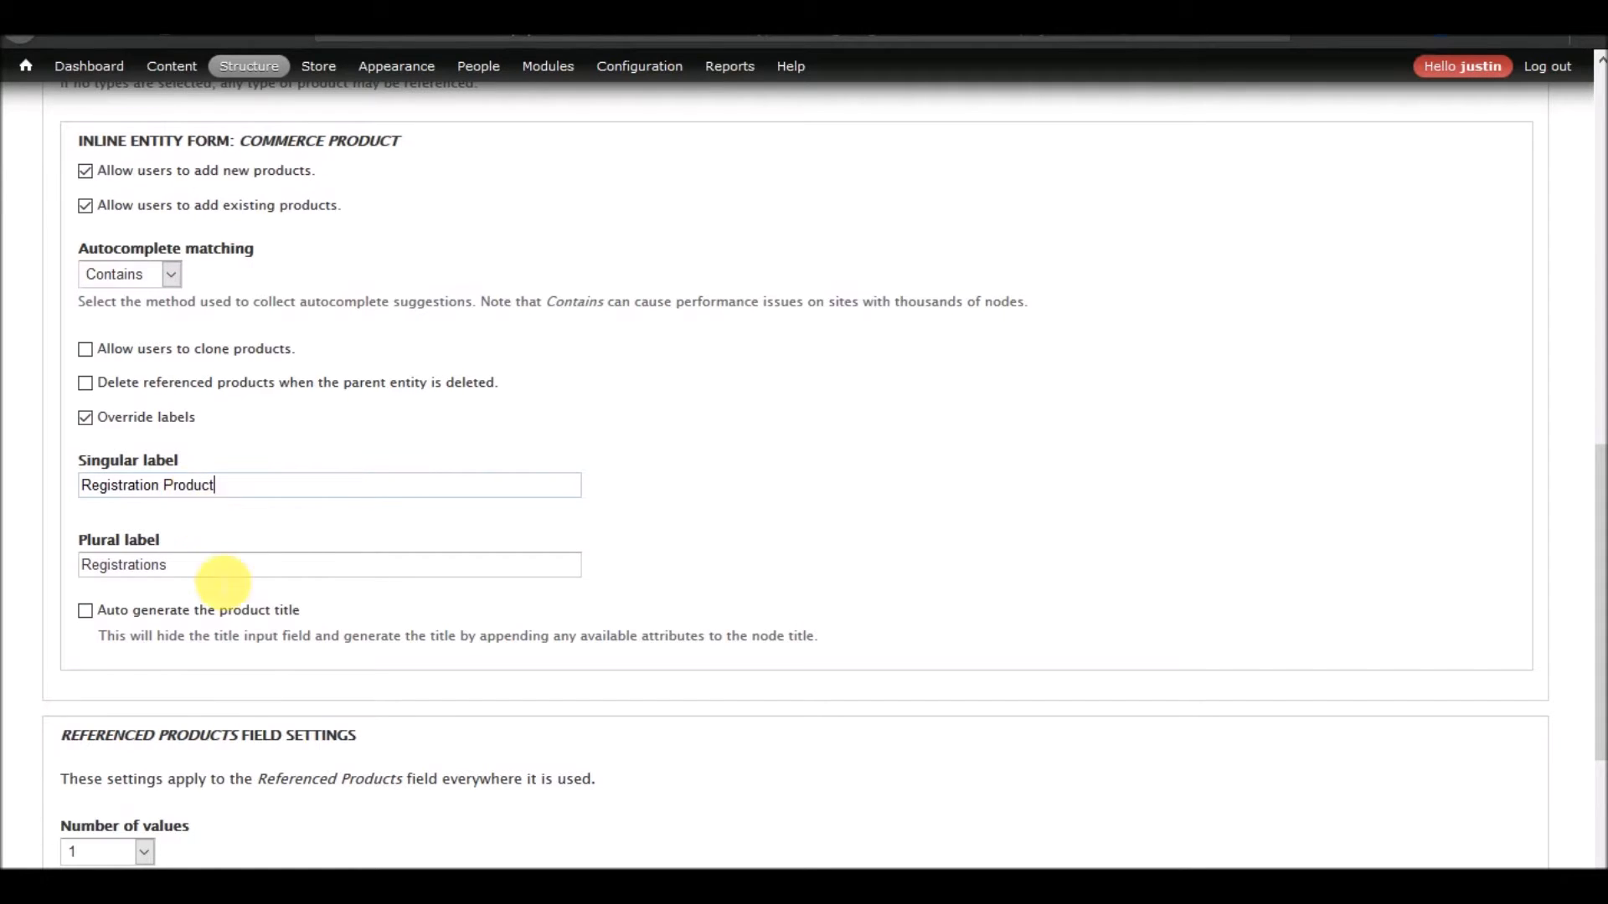
click(225, 573)
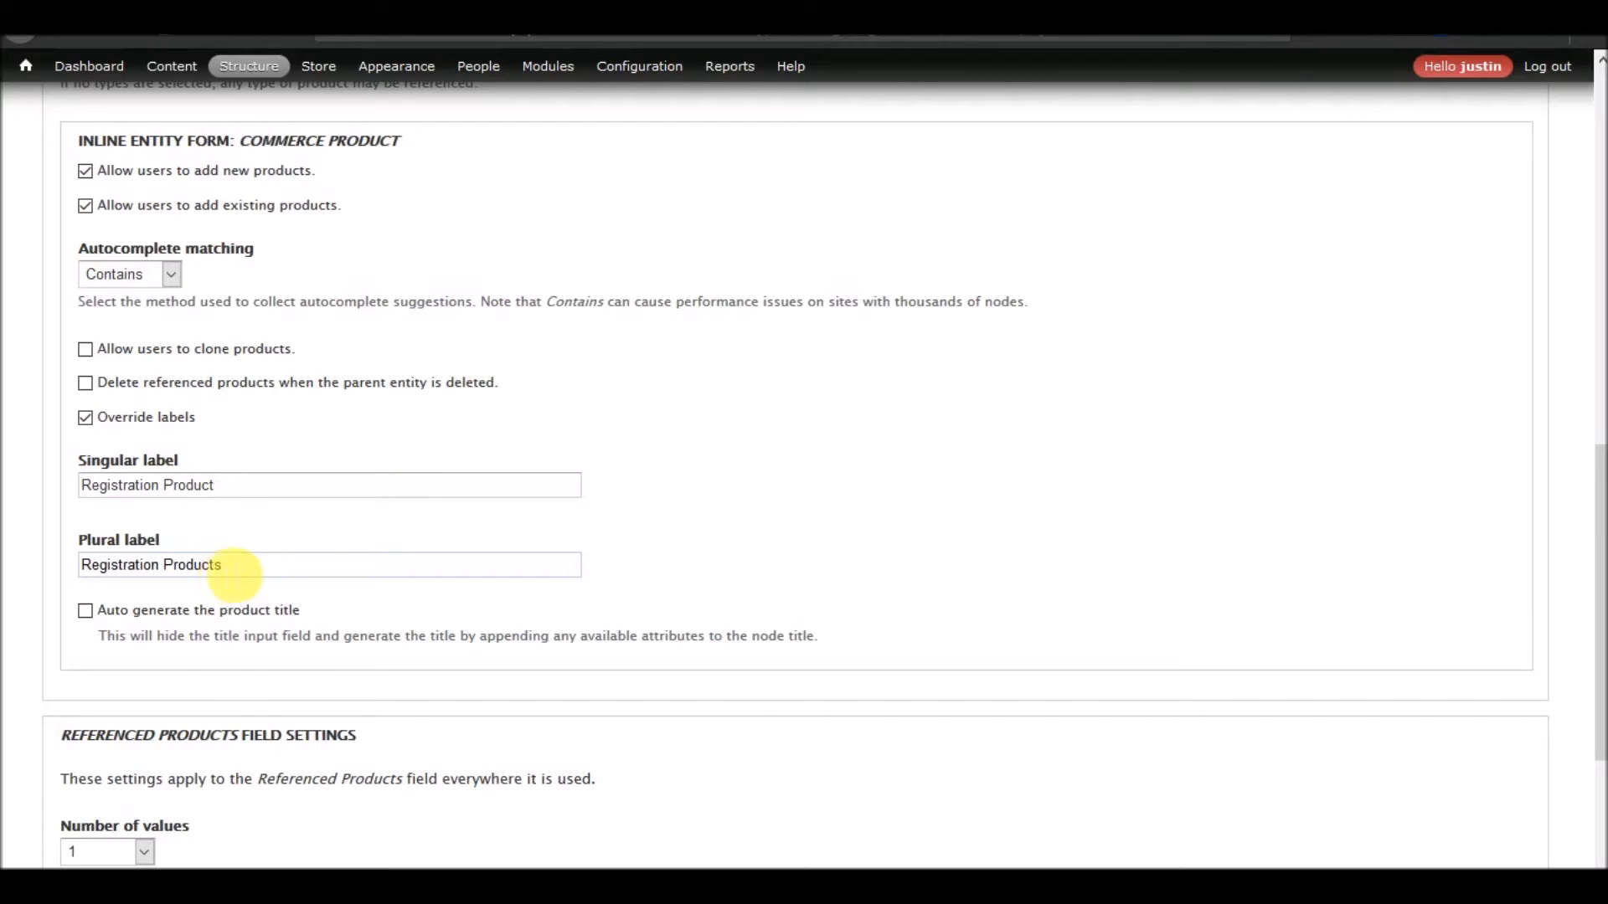
Set the Referenced Products field's number of values to Unlimited, review the other options, and save the settings
scroll(229, 592, down, 3)
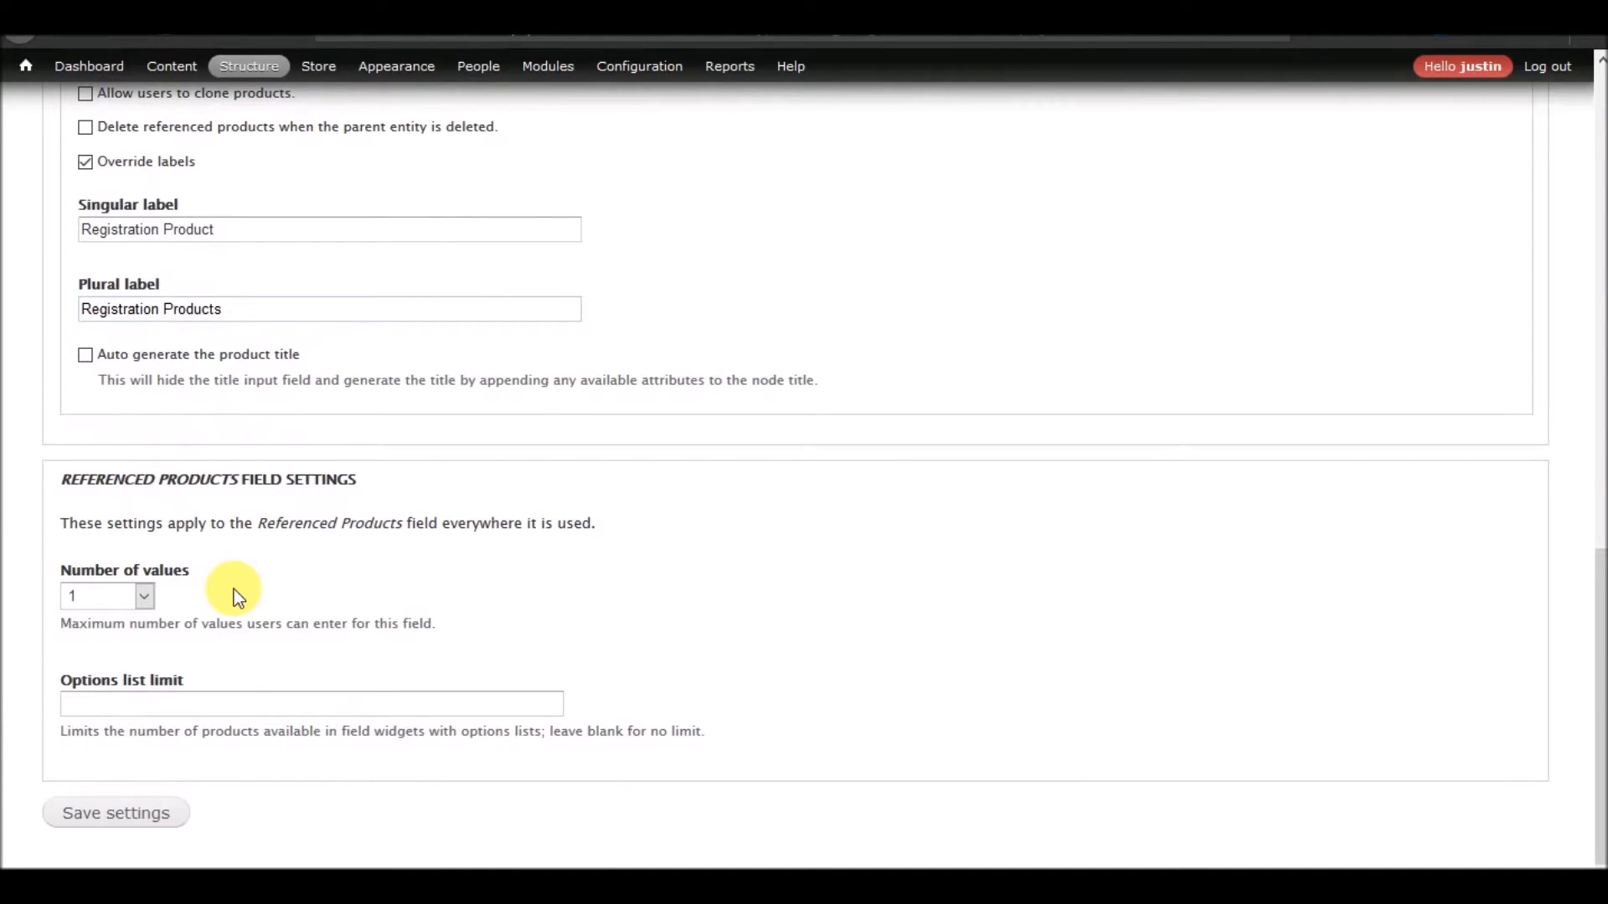
scroll(234, 589, up, 9)
scroll(234, 592, down, 9)
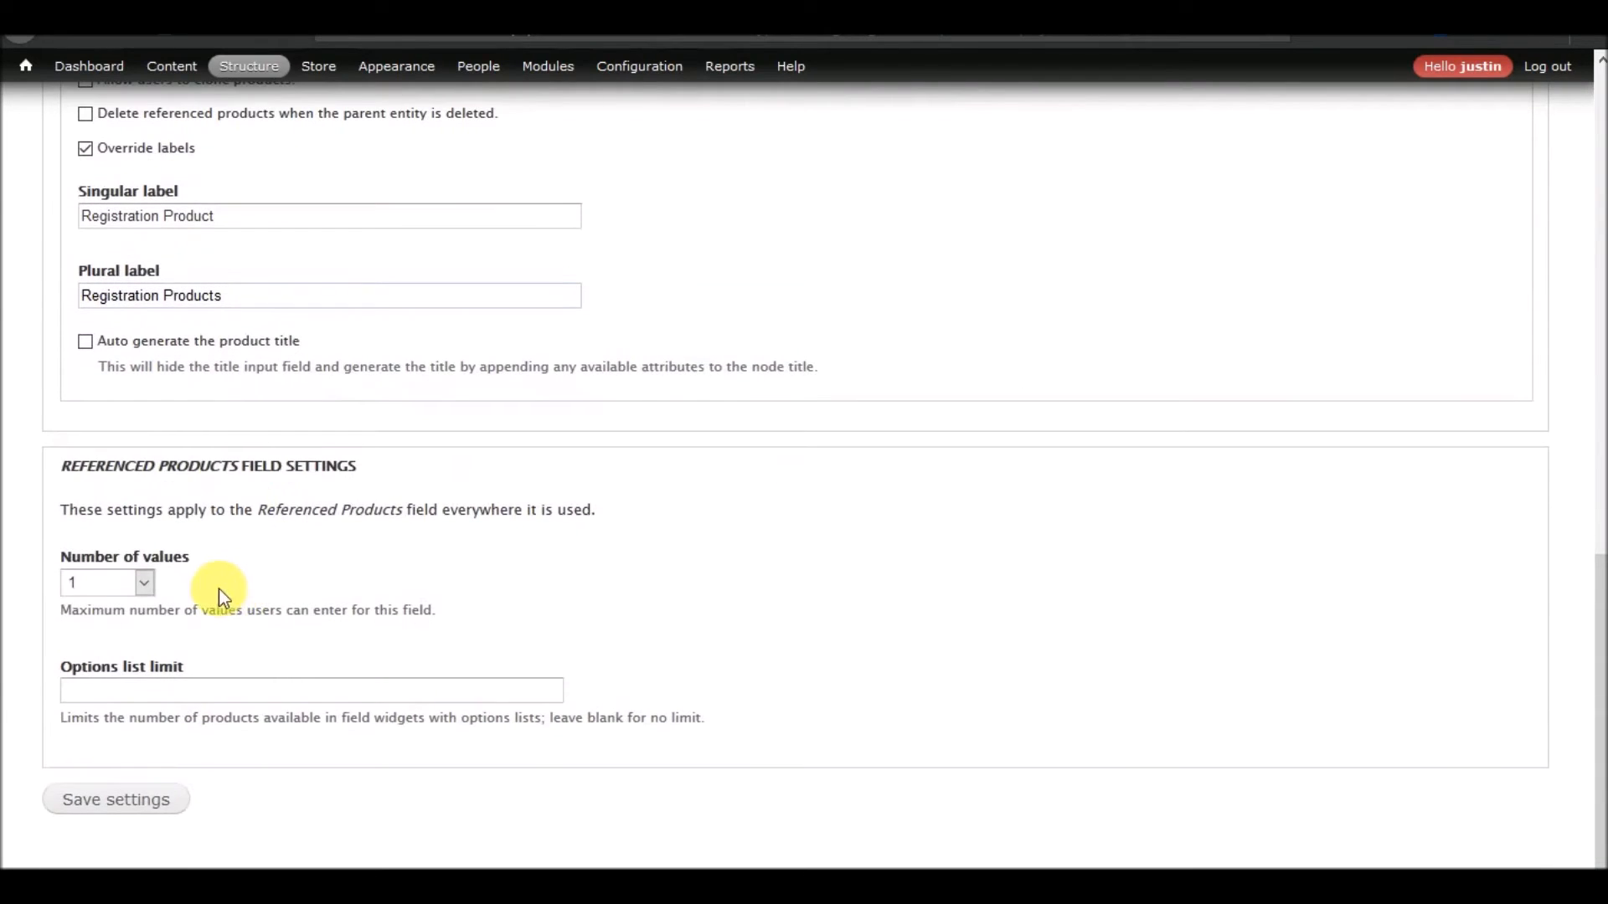
click(142, 589)
click(118, 281)
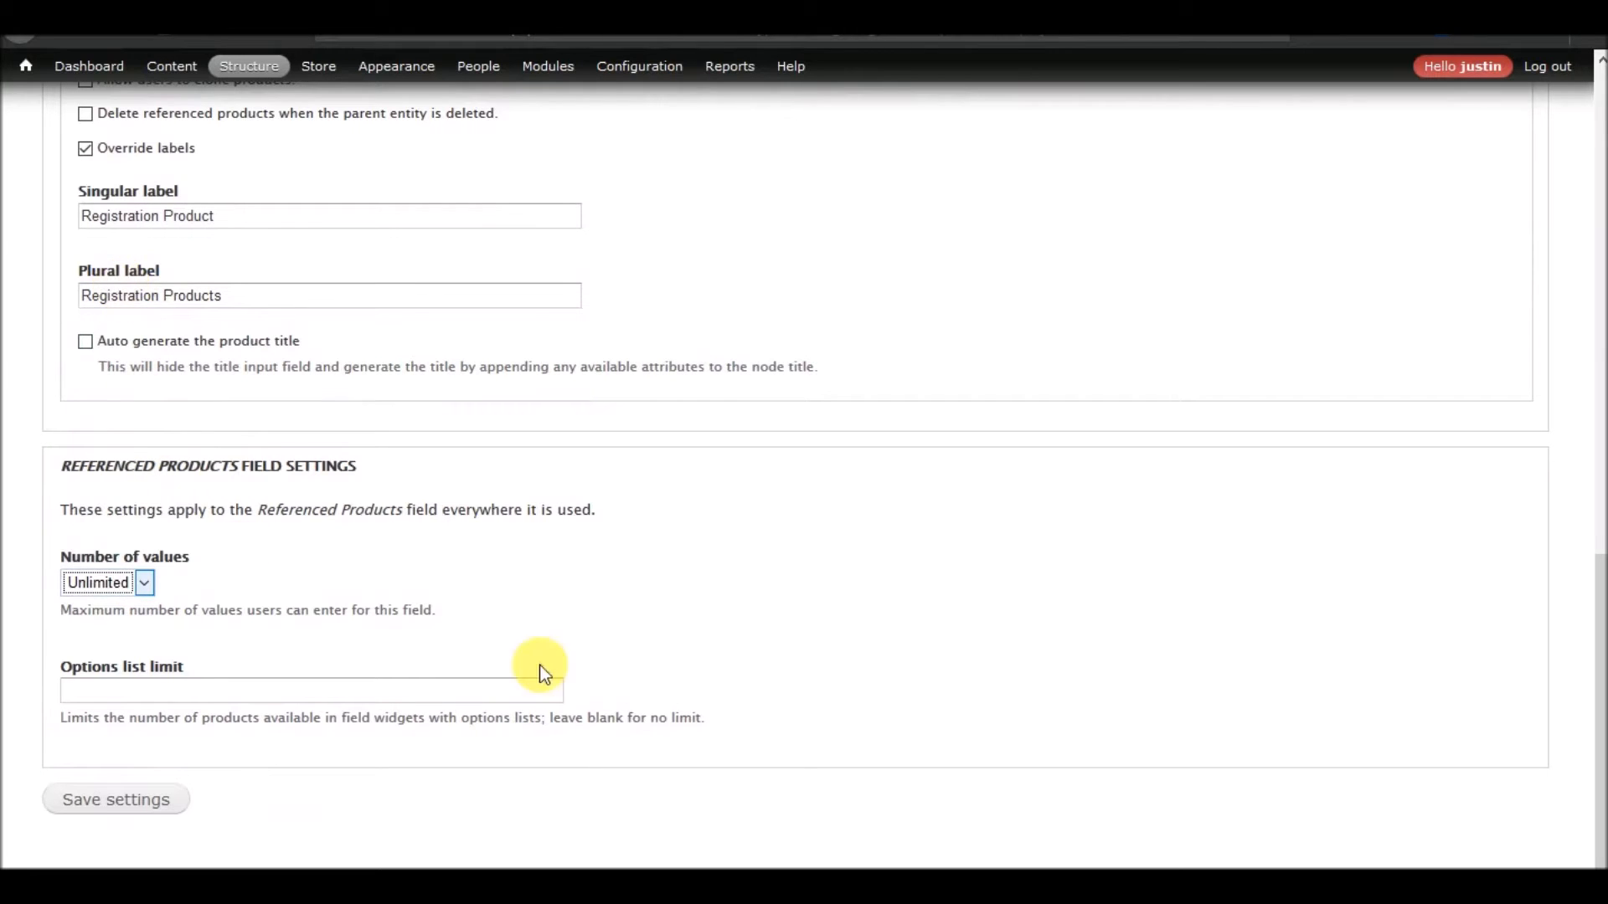
scroll(387, 598, up, 6)
scroll(385, 595, up, 3)
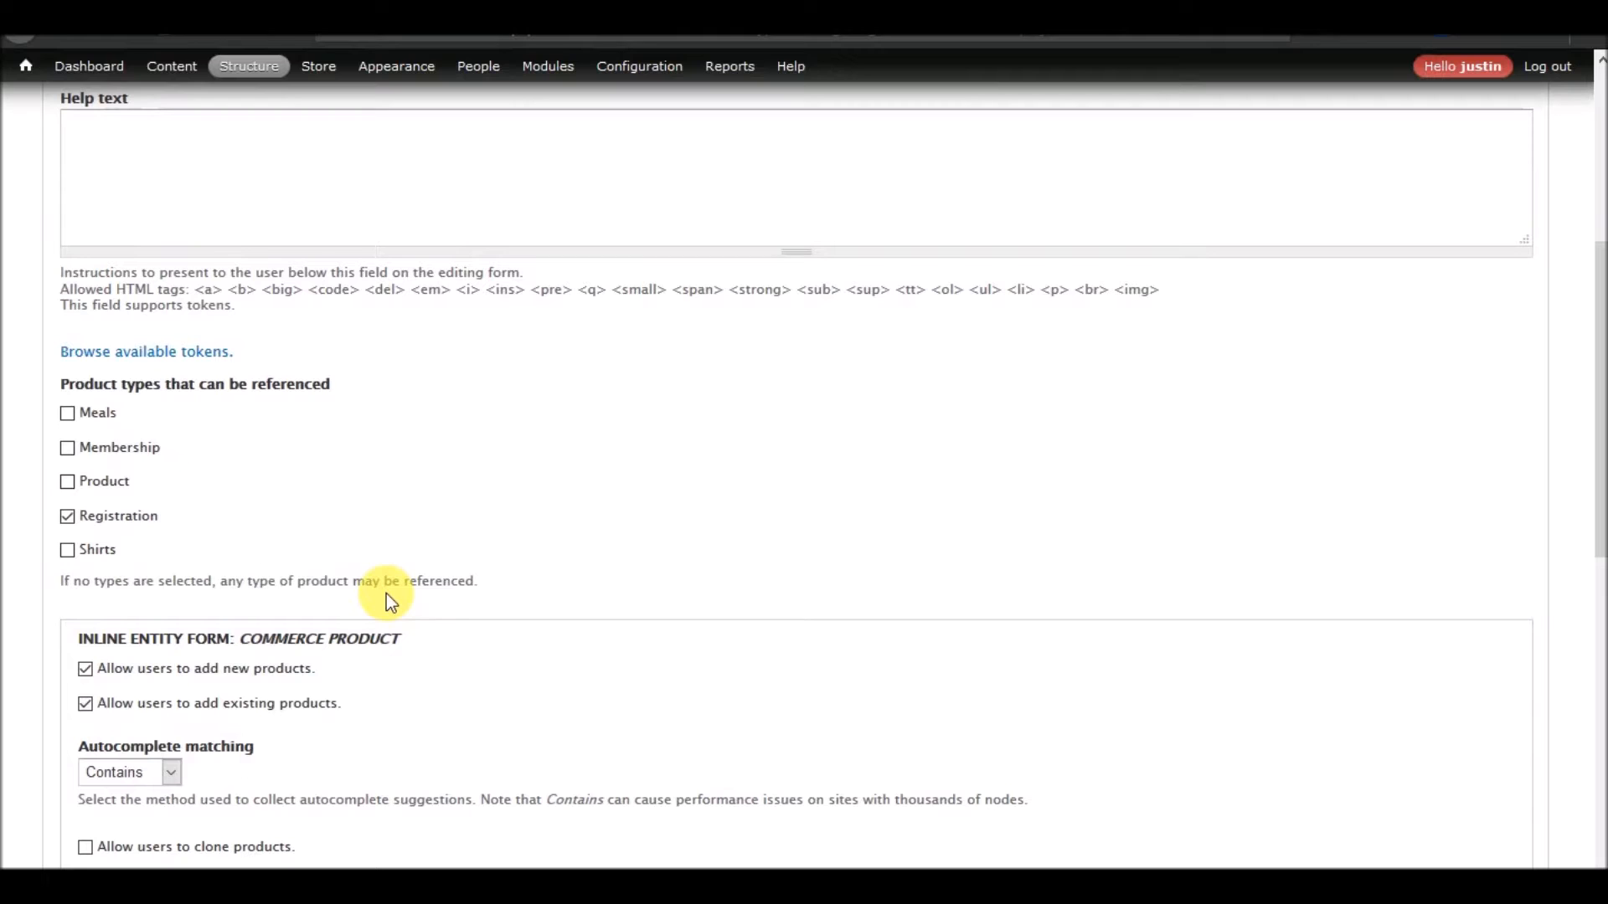
scroll(375, 481, up, 3)
scroll(375, 480, down, 12)
click(92, 802)
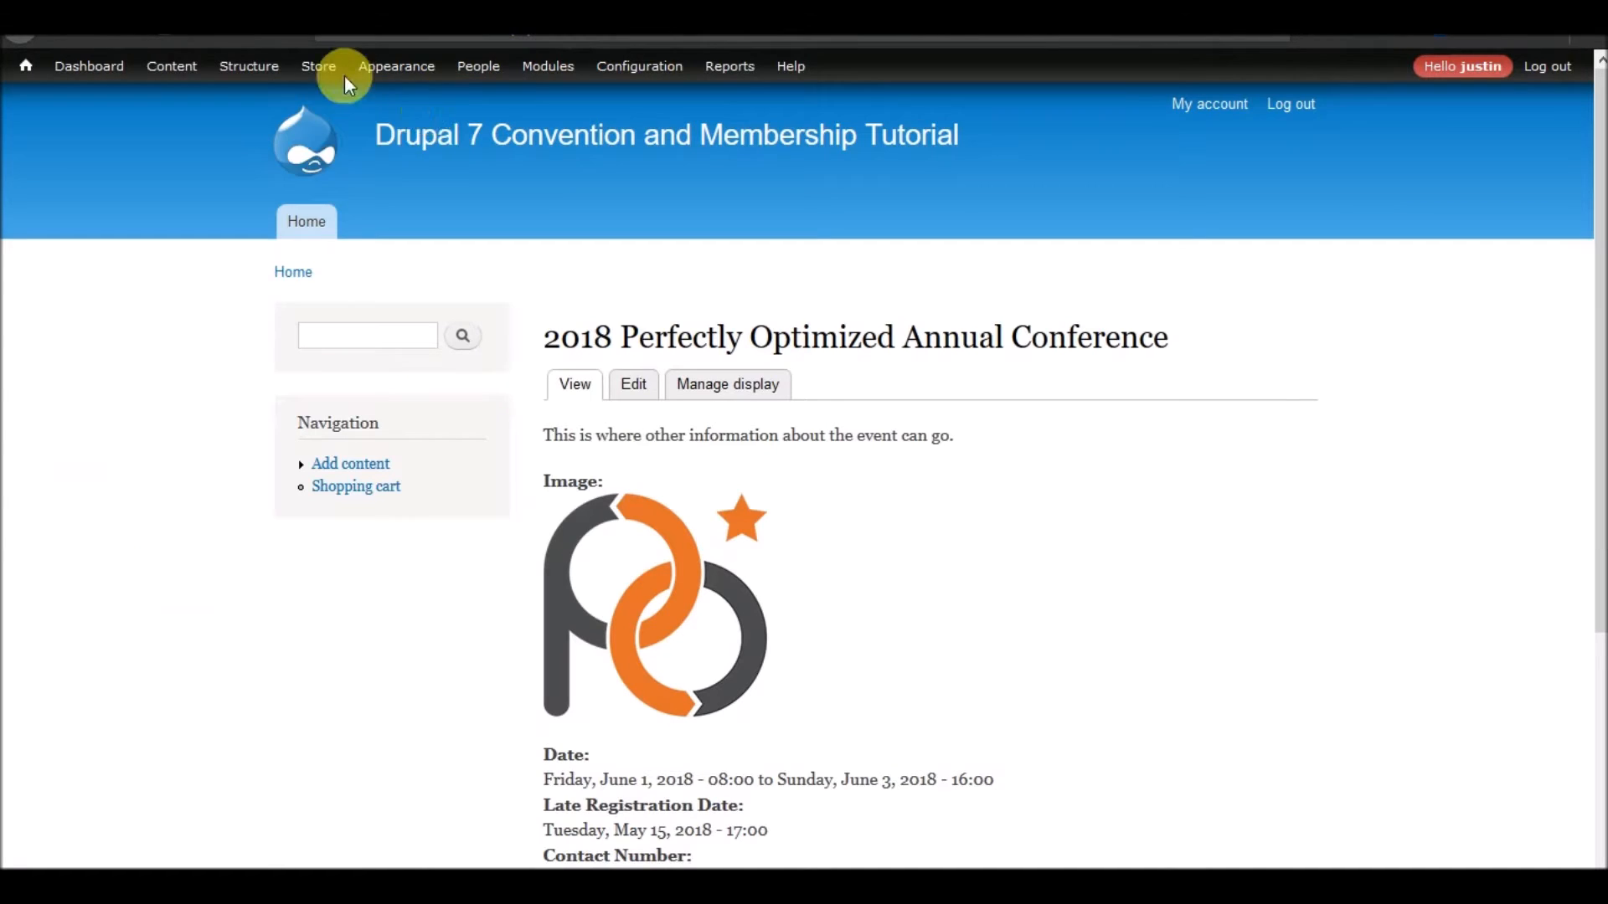
Look up the line item types available in the store configuration
mouse_move(325, 68)
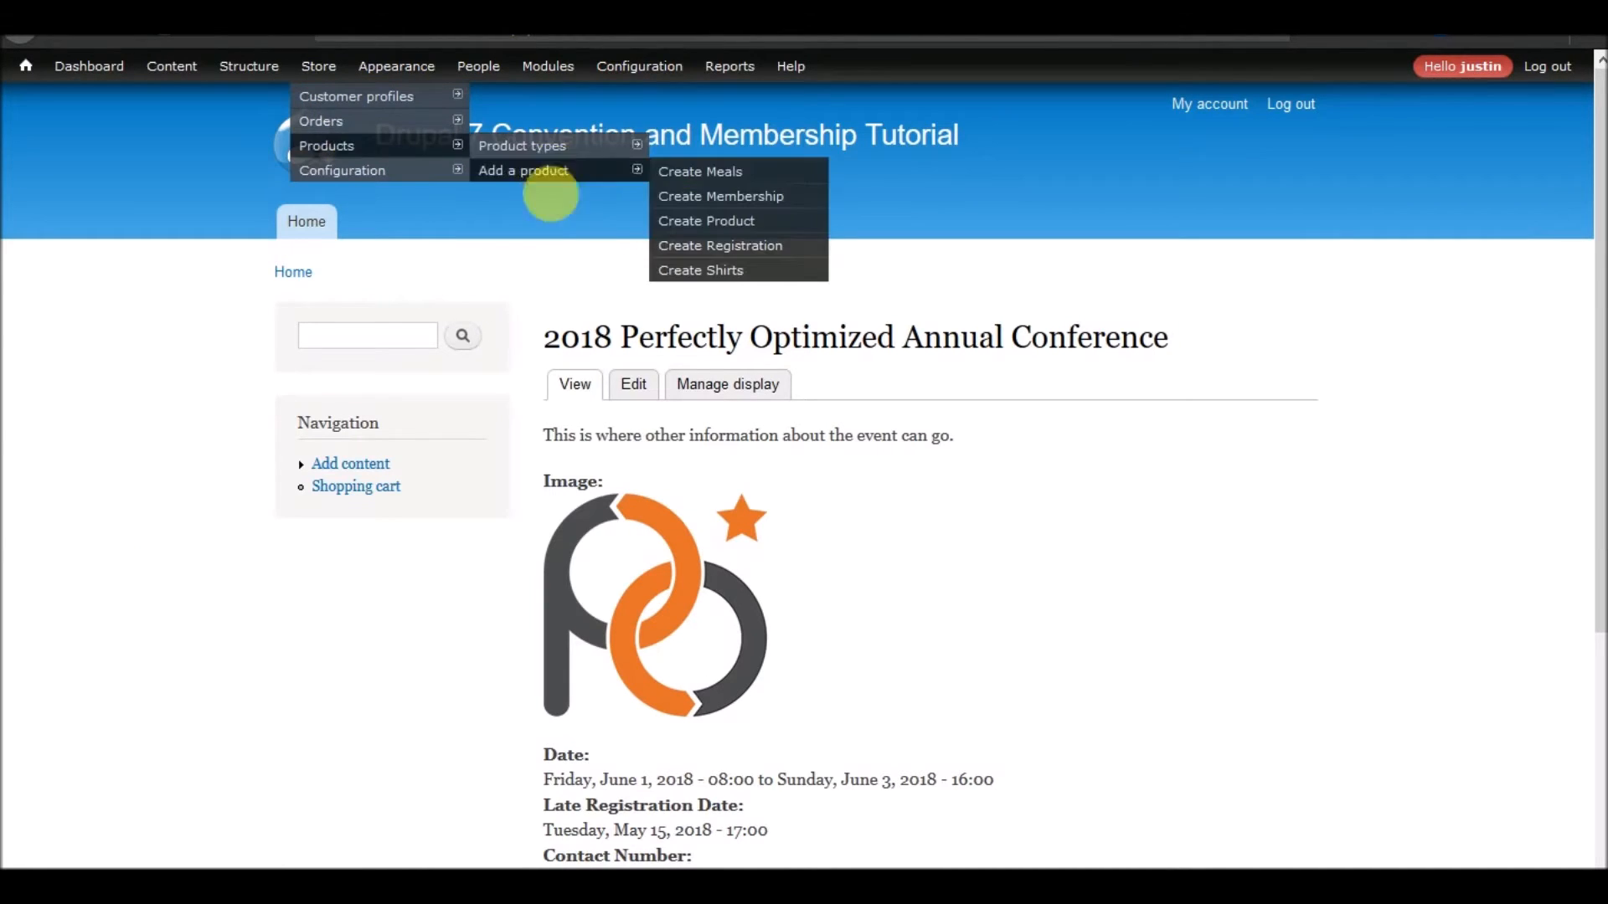
mouse_move(397, 172)
mouse_move(545, 229)
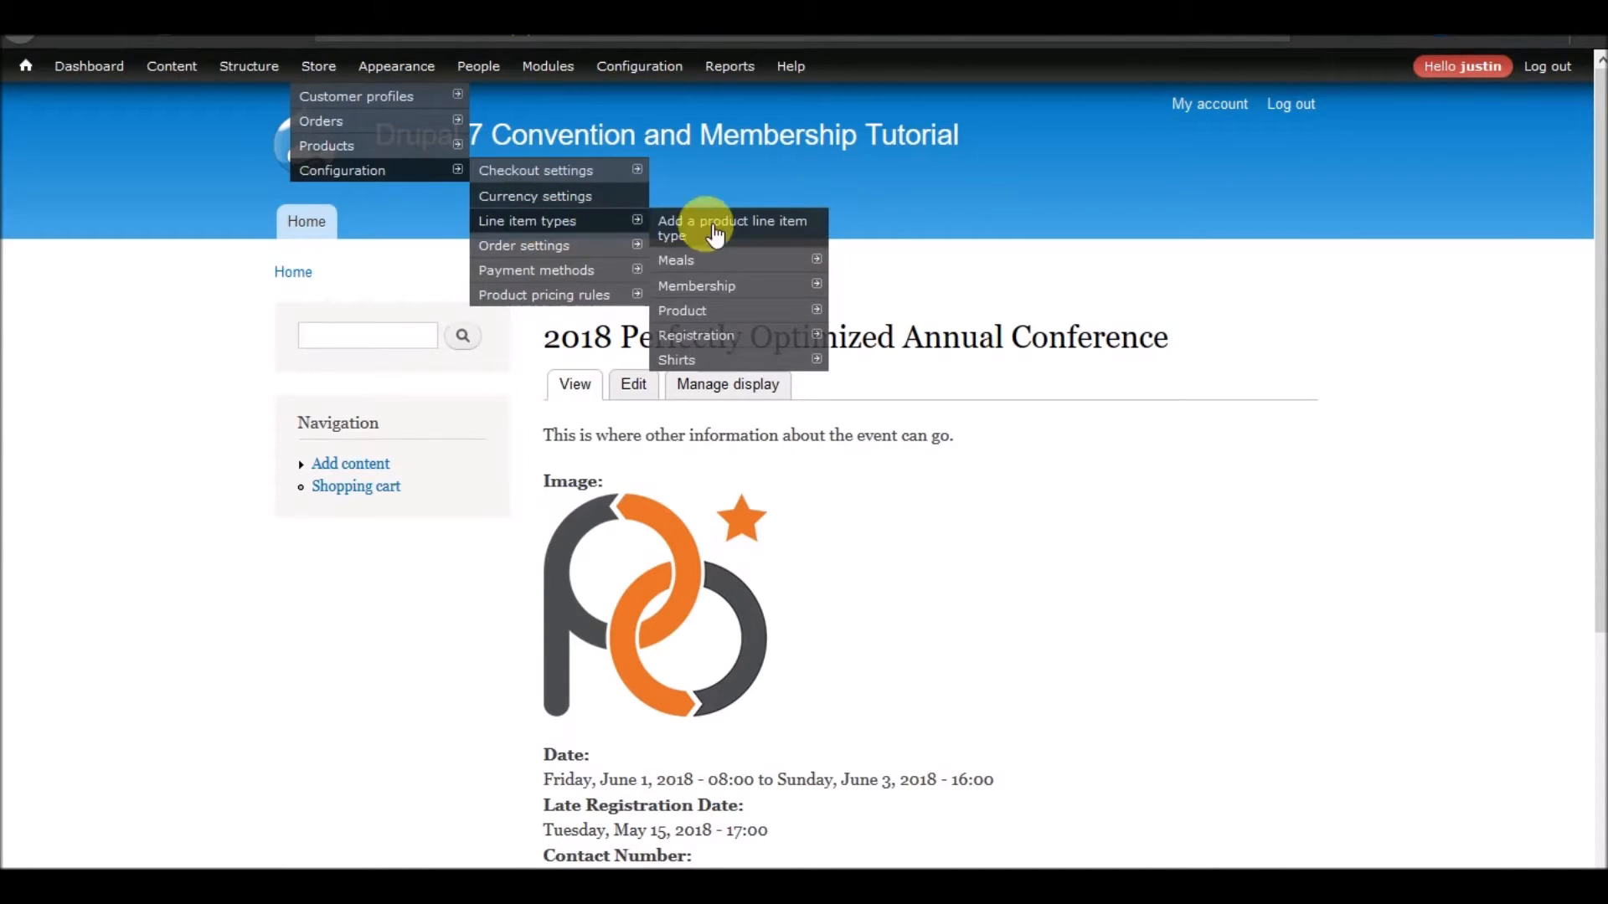
click(708, 335)
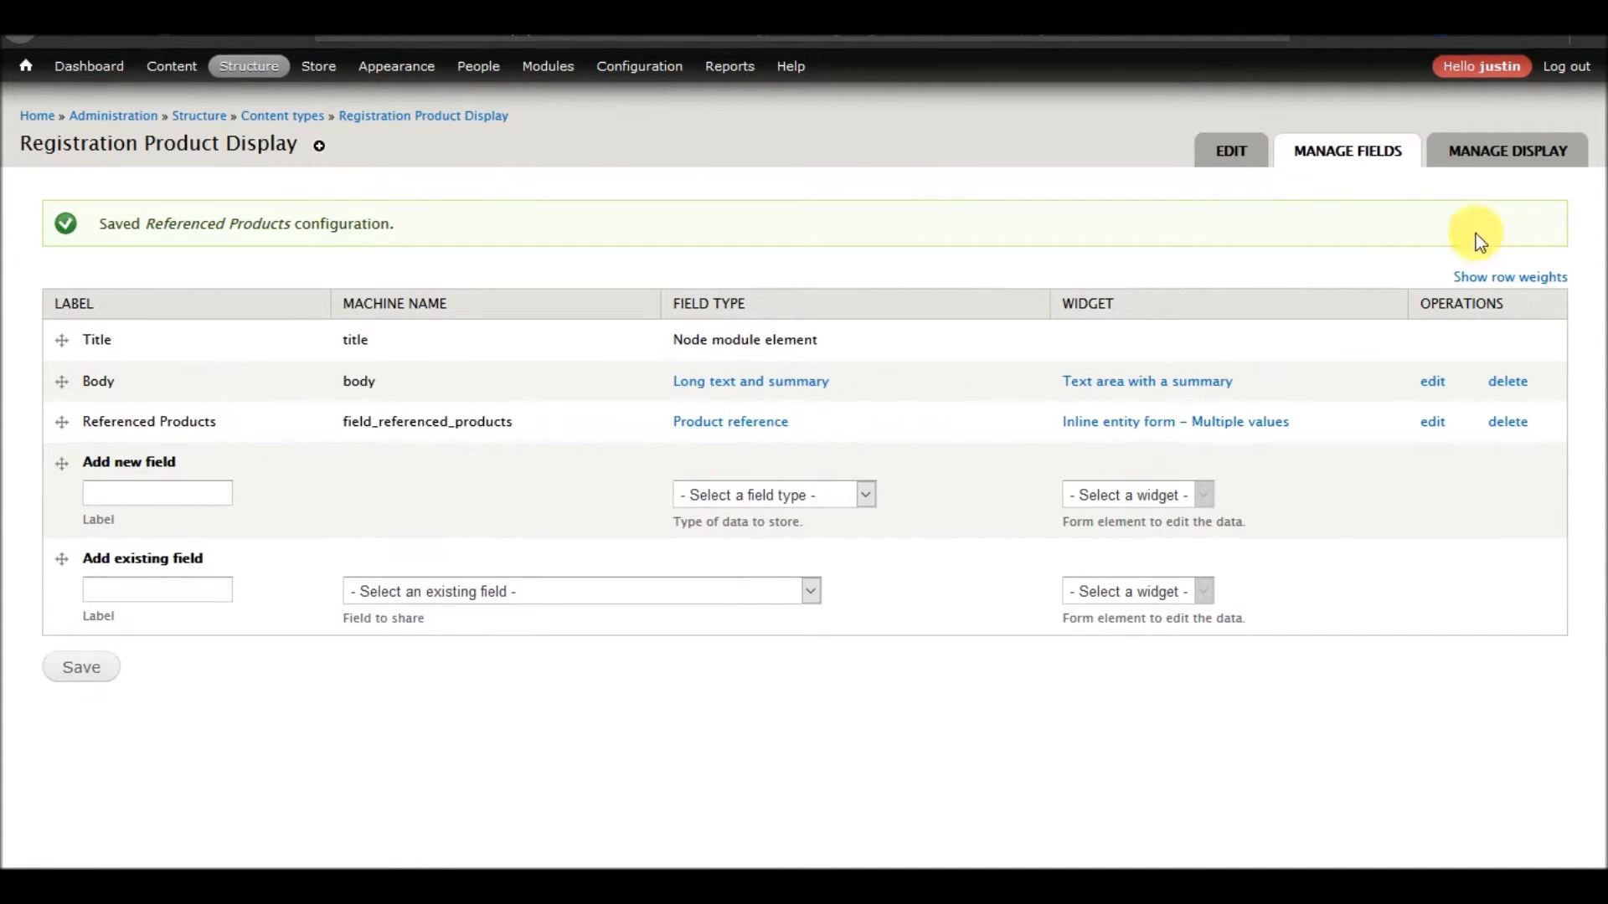
Choose Registration as the Add to Cart line item type in the Referenced Products field's display format settings
click(1497, 150)
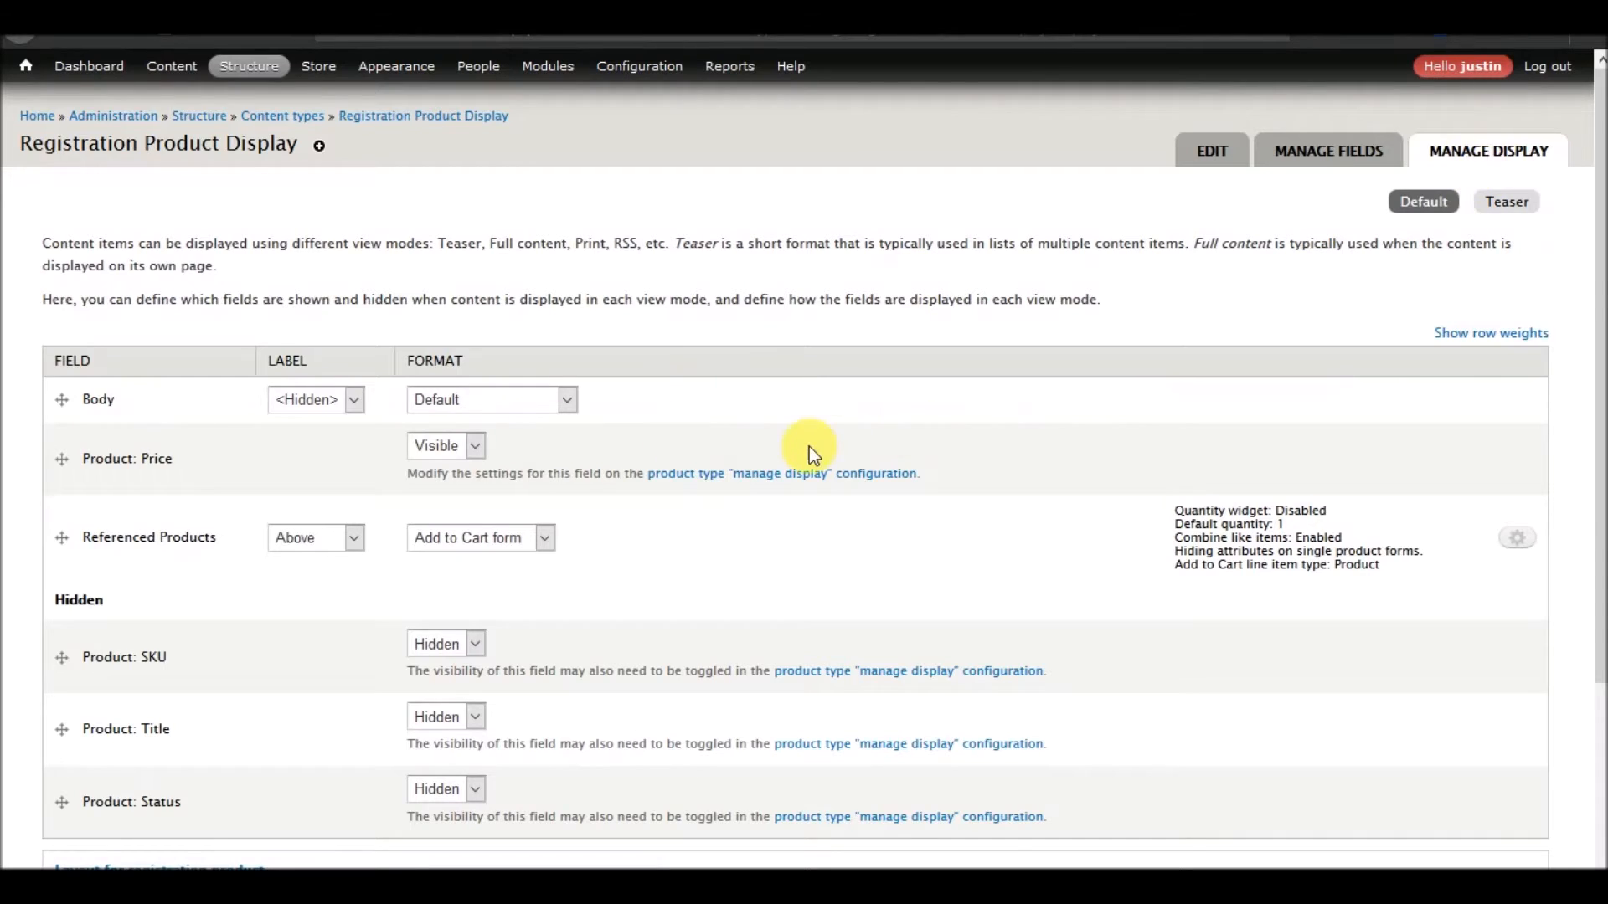
scroll(809, 445, down, 3)
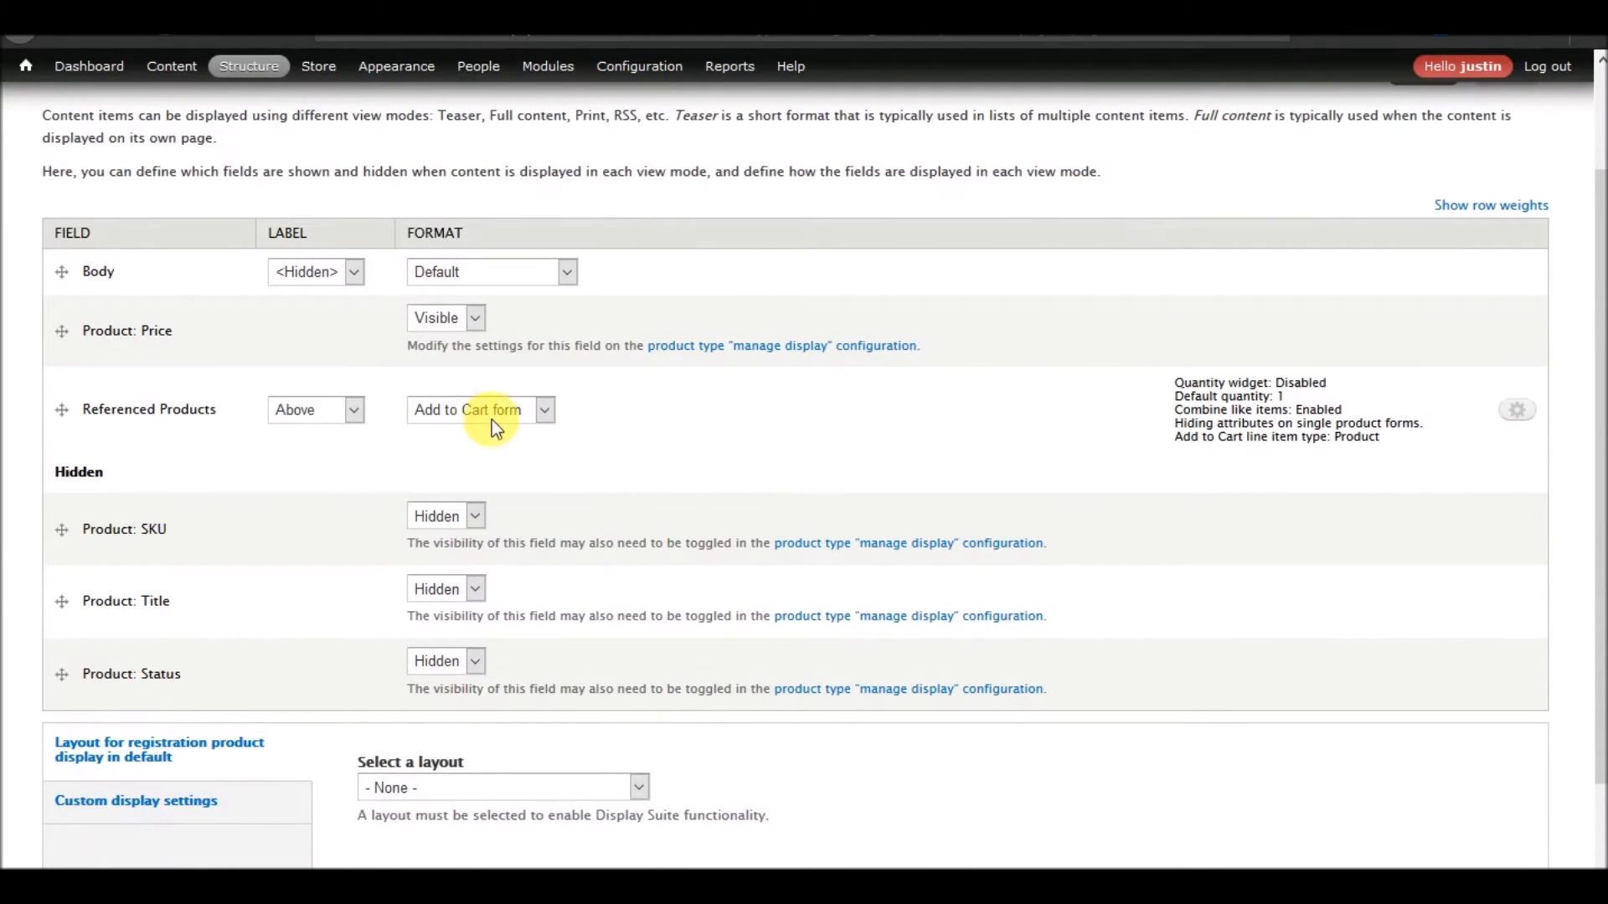
click(1522, 411)
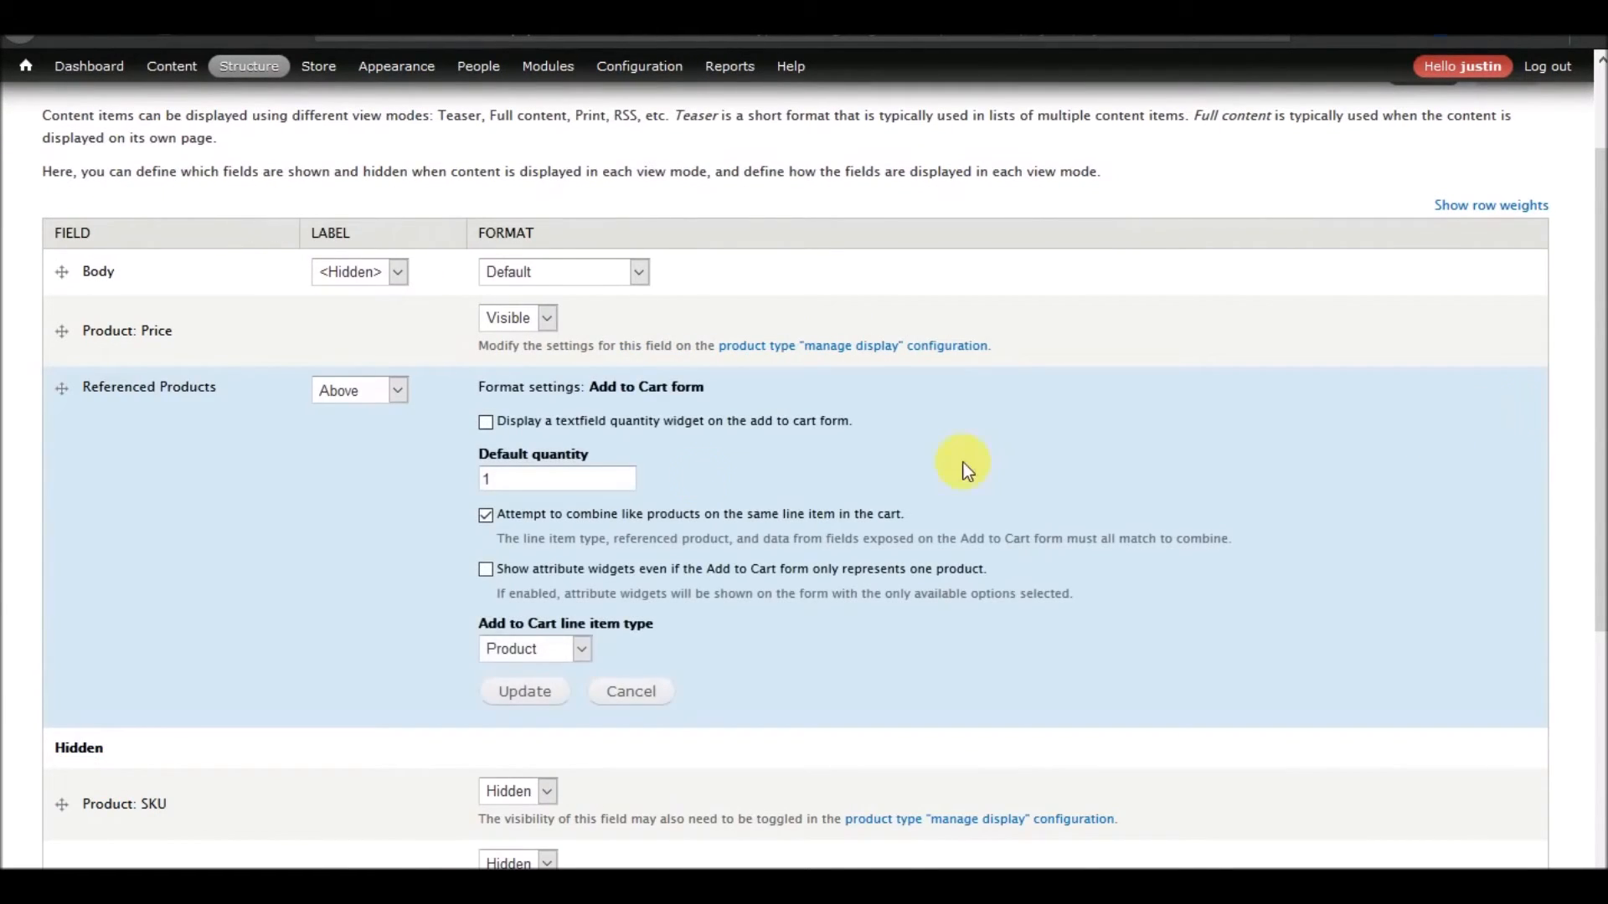
click(583, 657)
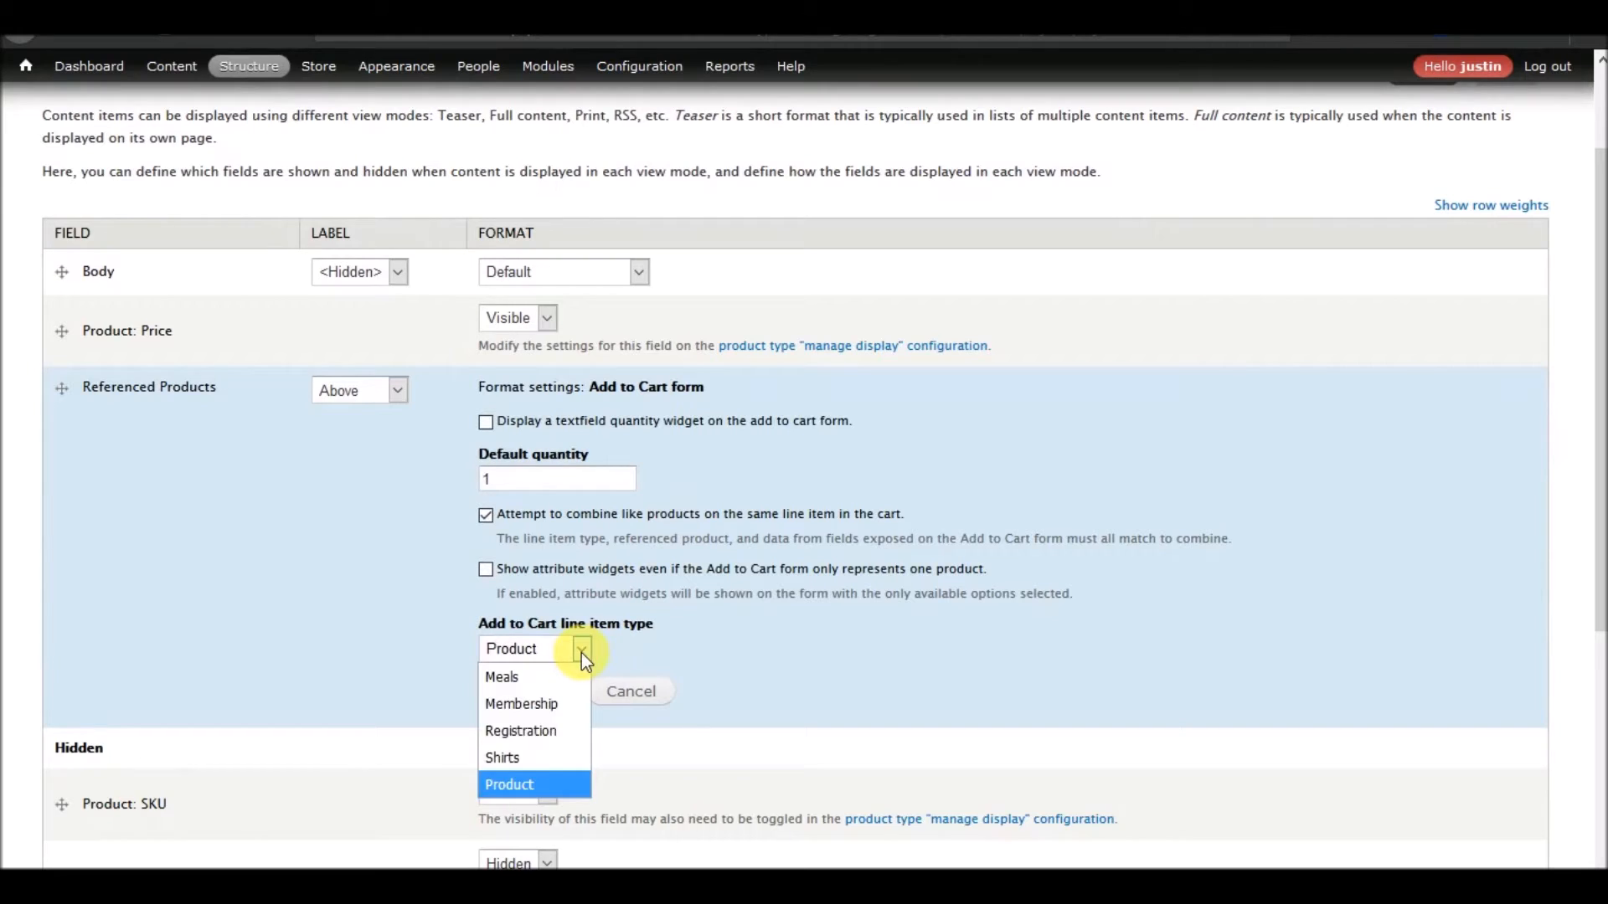
click(544, 729)
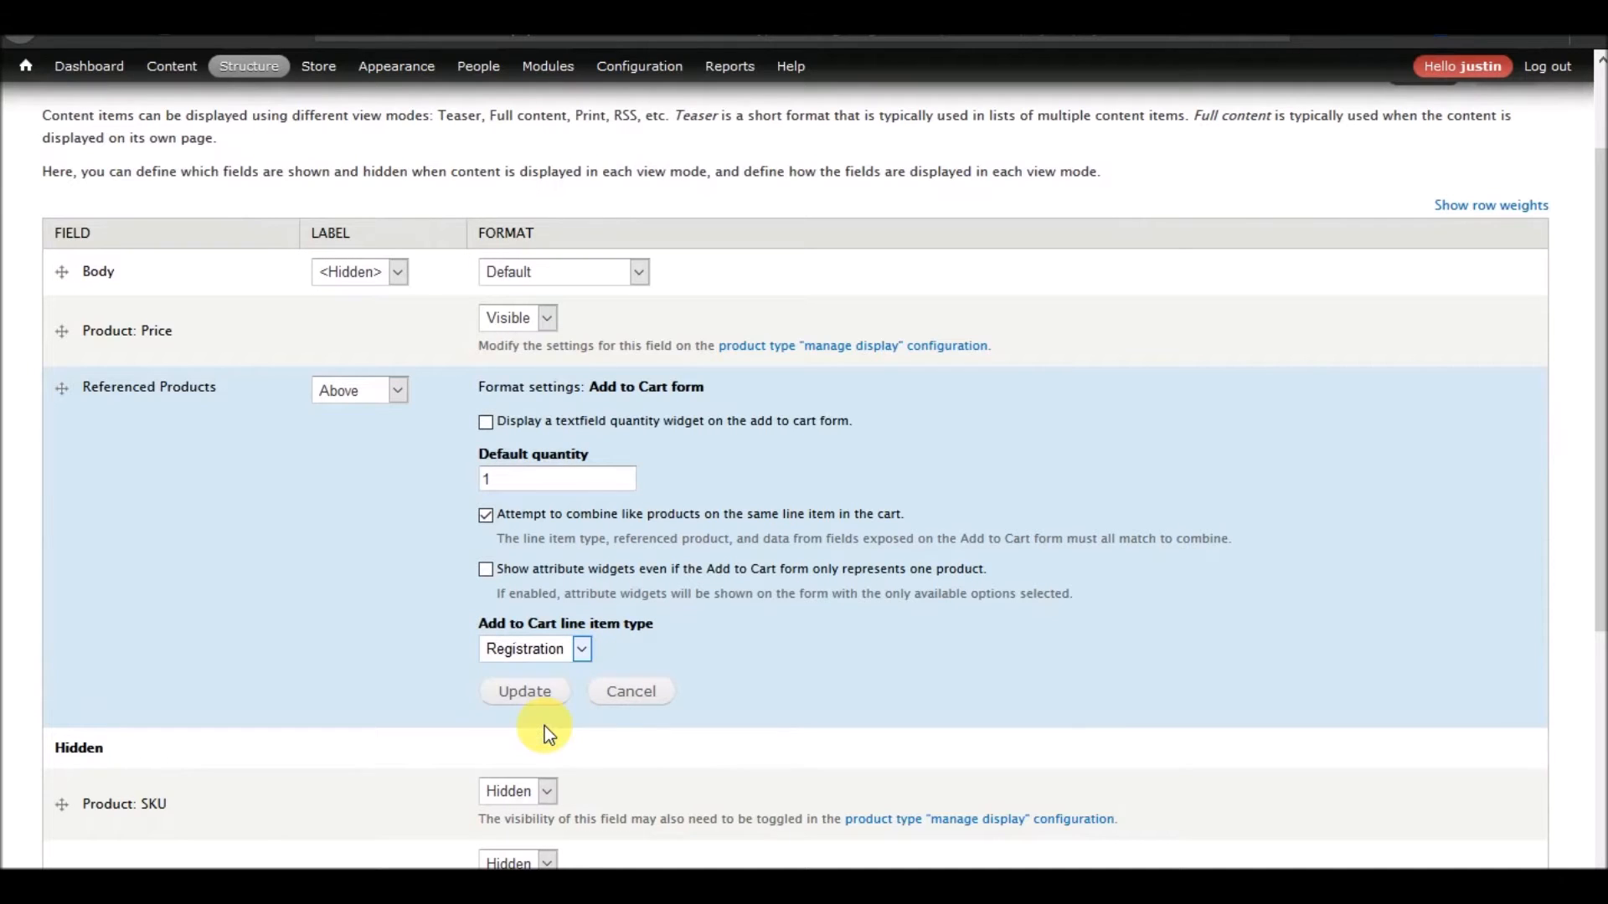
click(584, 647)
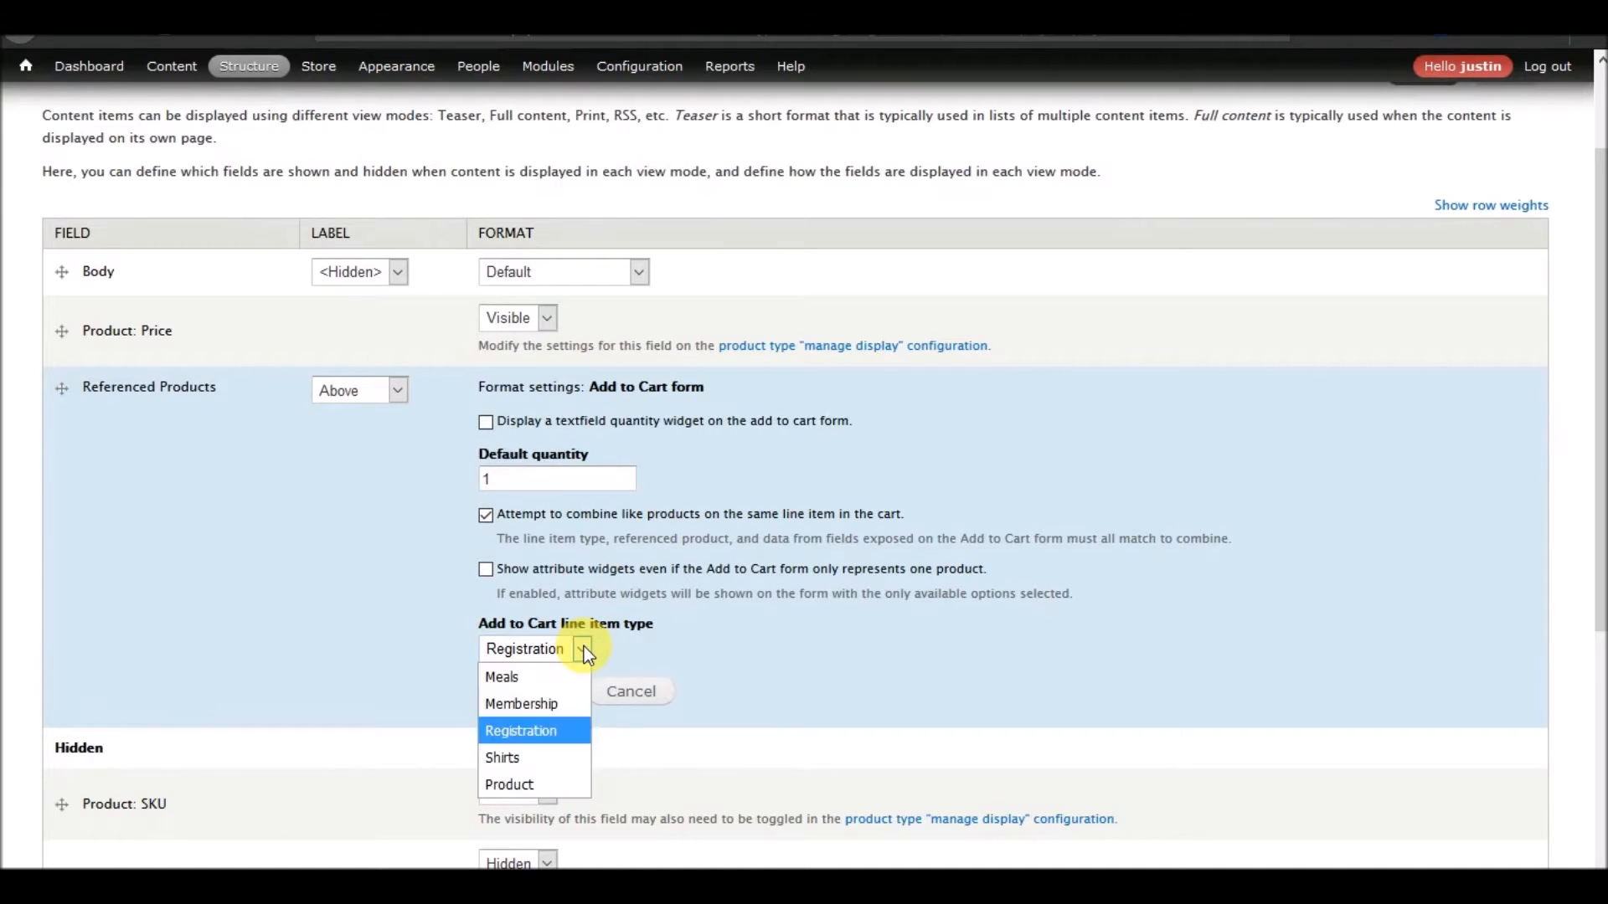
click(538, 721)
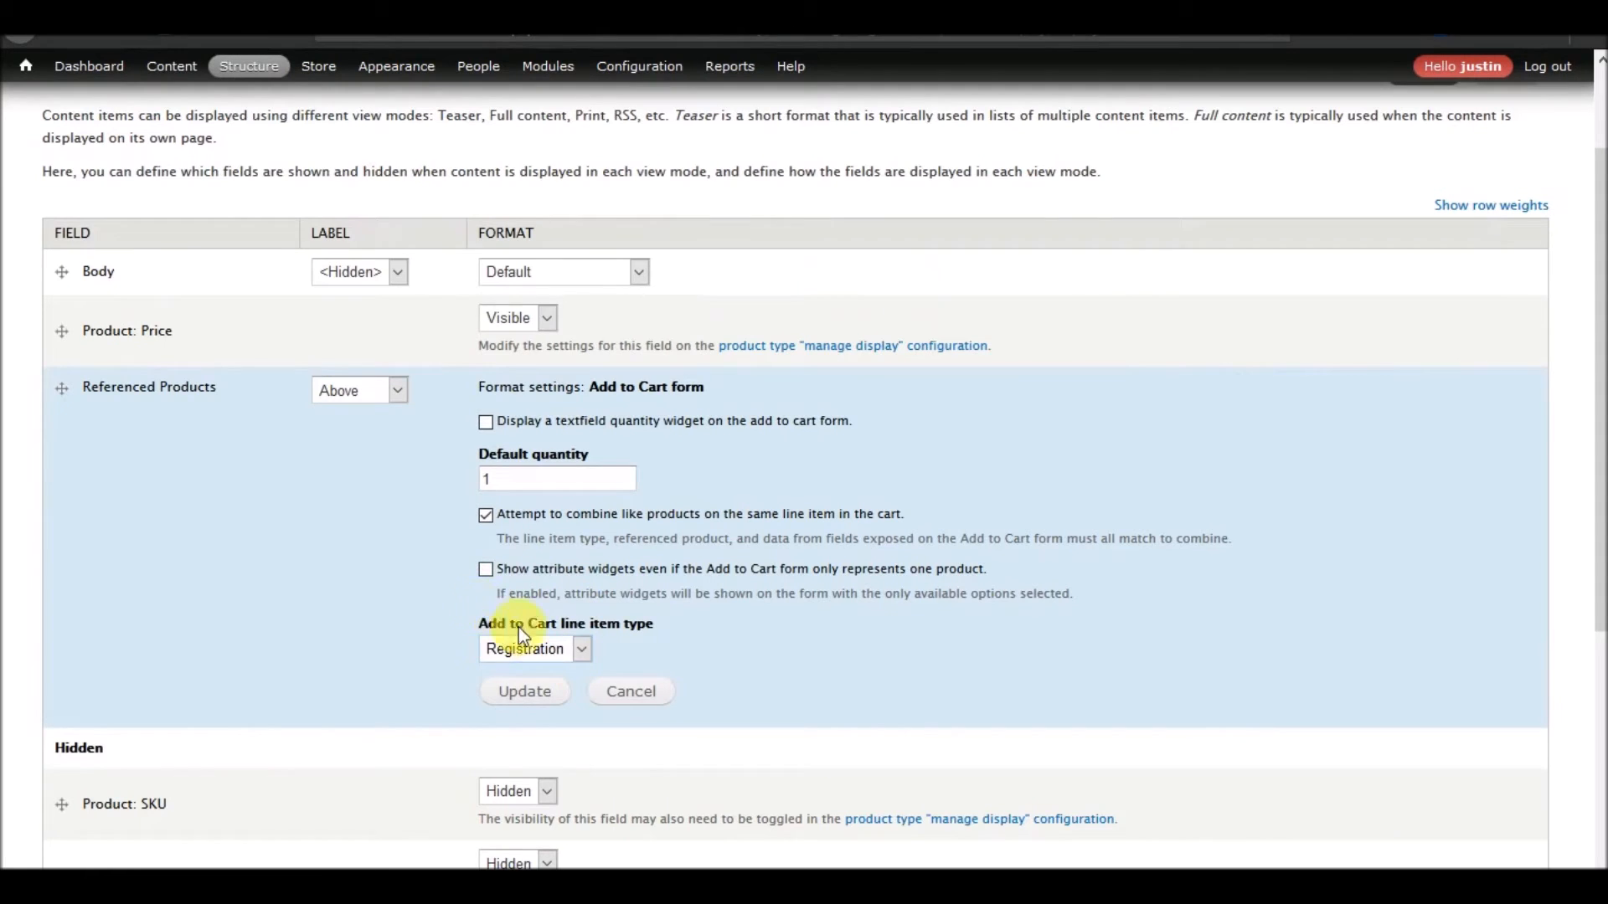
click(581, 646)
click(581, 646)
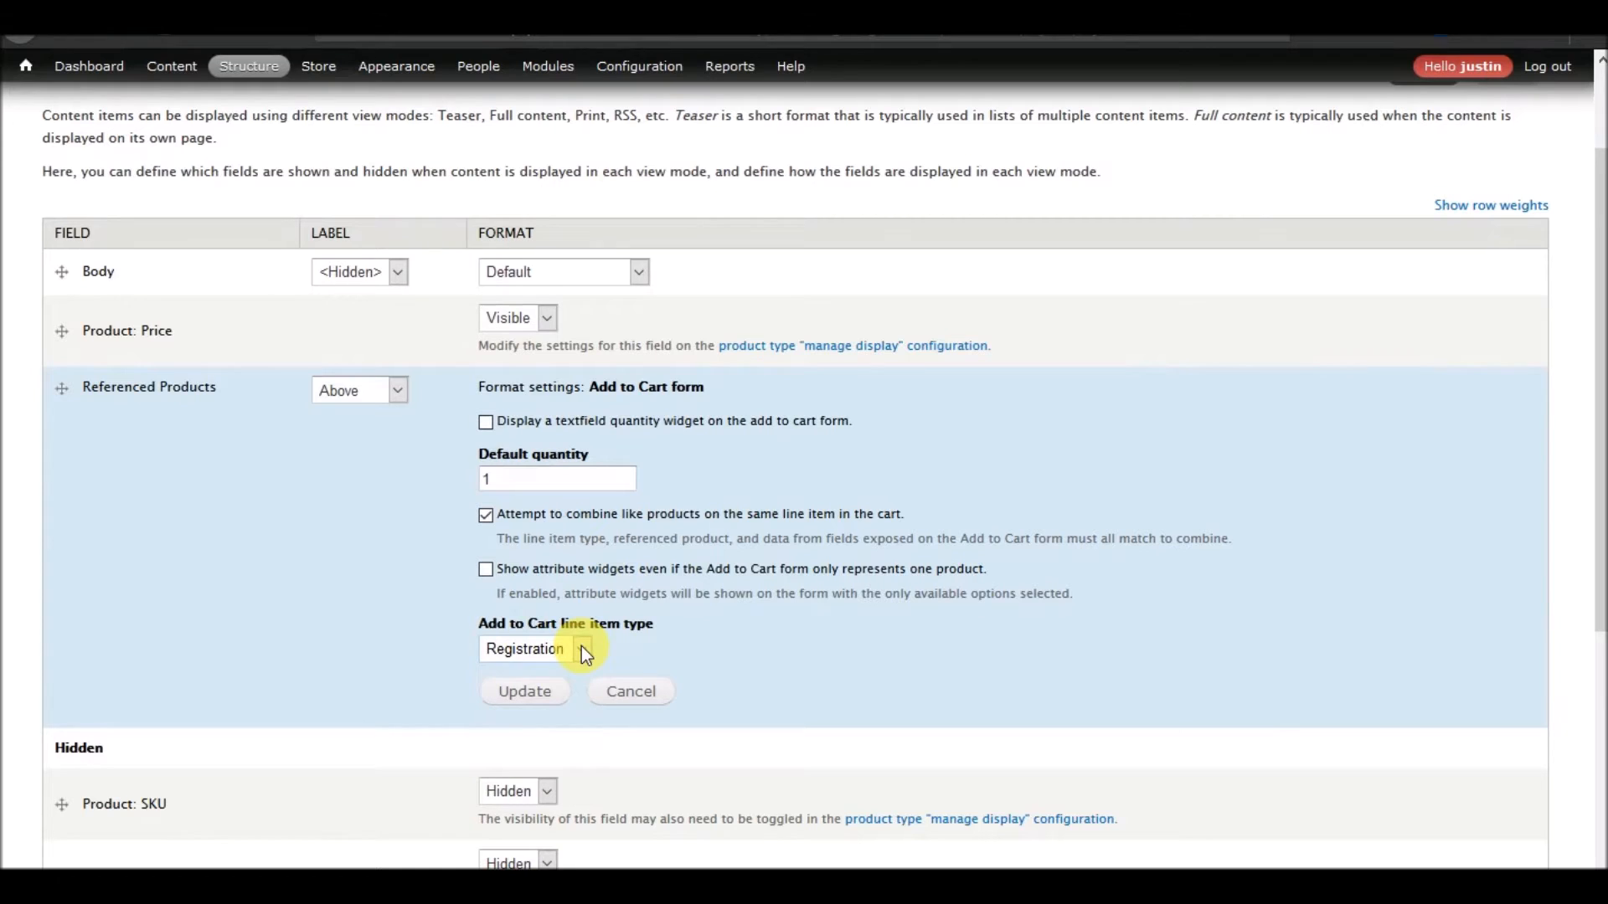
click(561, 657)
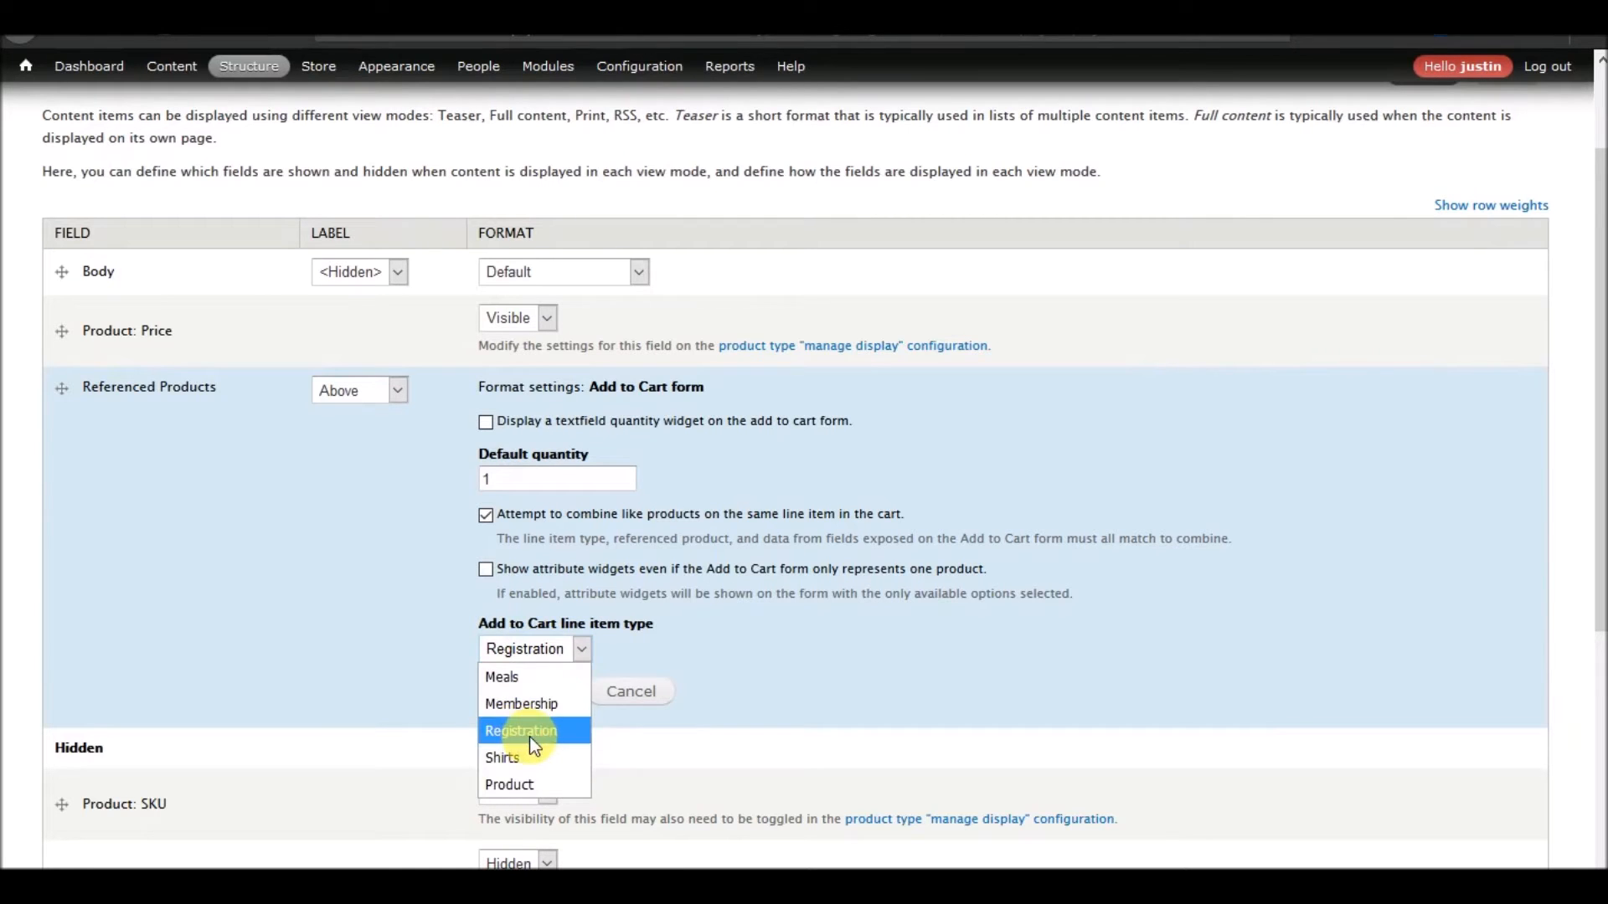
click(529, 736)
scroll(428, 645, up, 3)
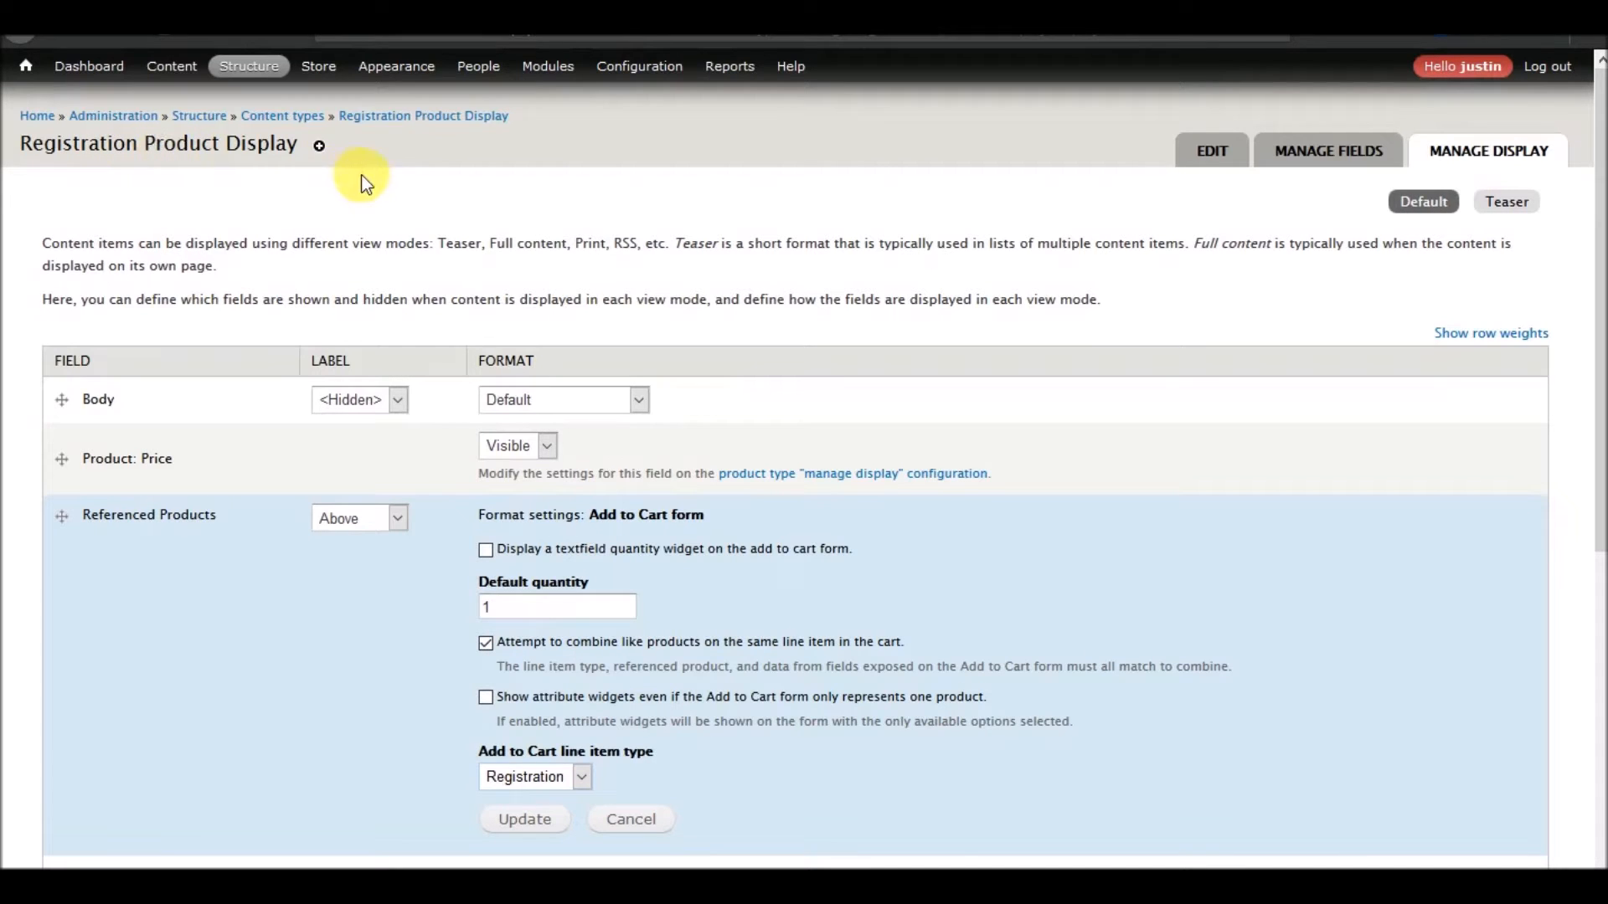
Return to the Registration Product Display field list and check it against the fields of the Registration line item type
click(1311, 176)
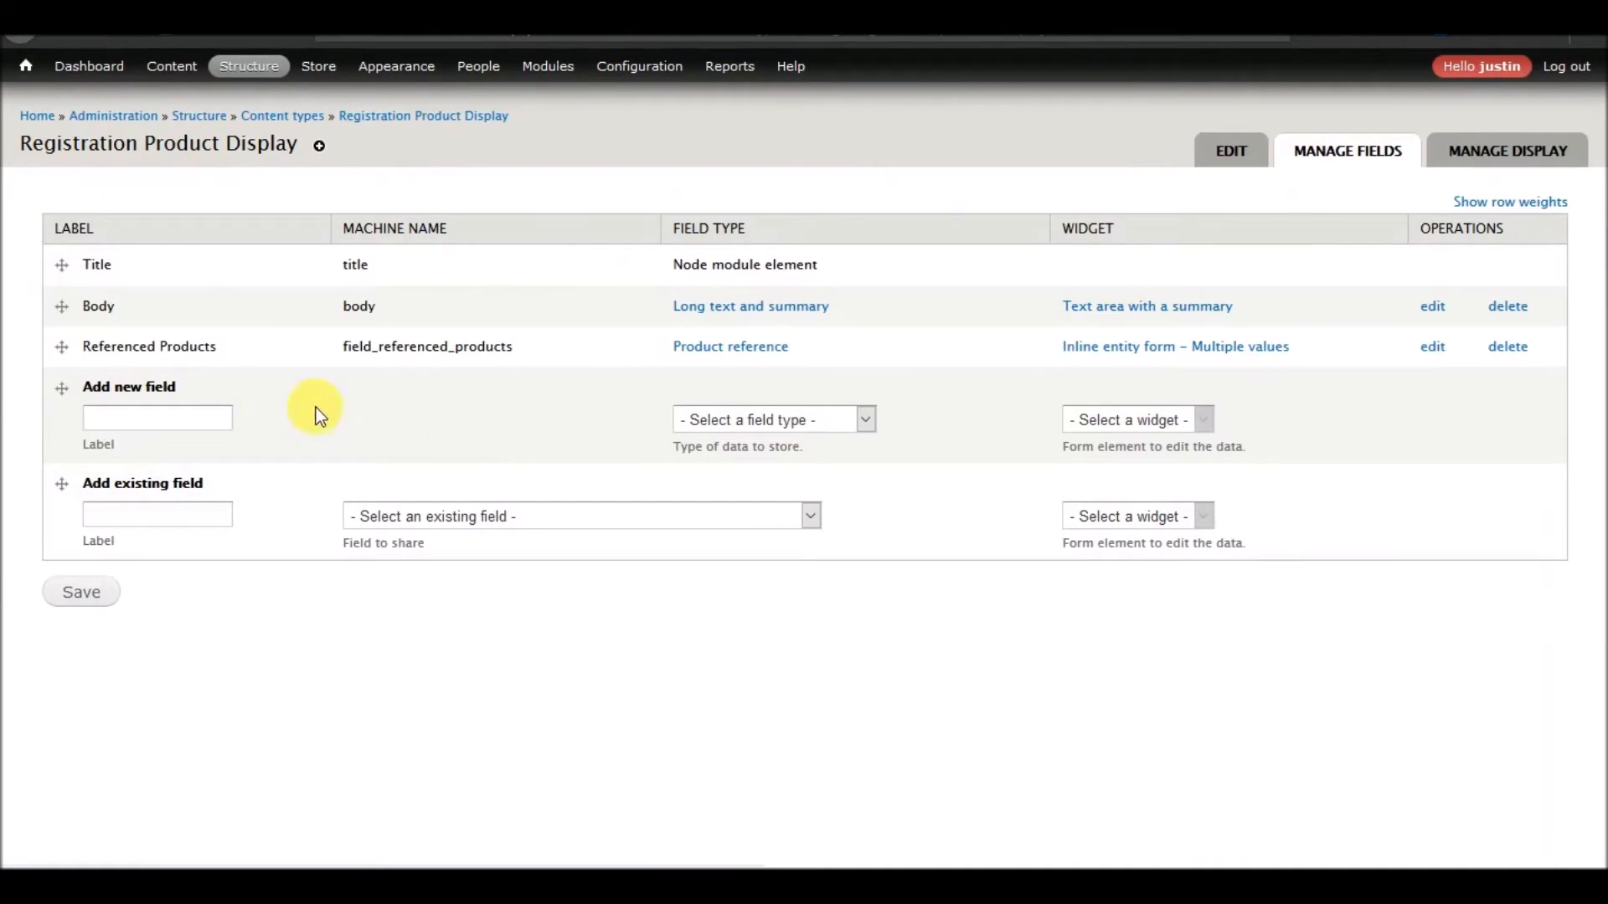
drag(64, 349, 226, 347)
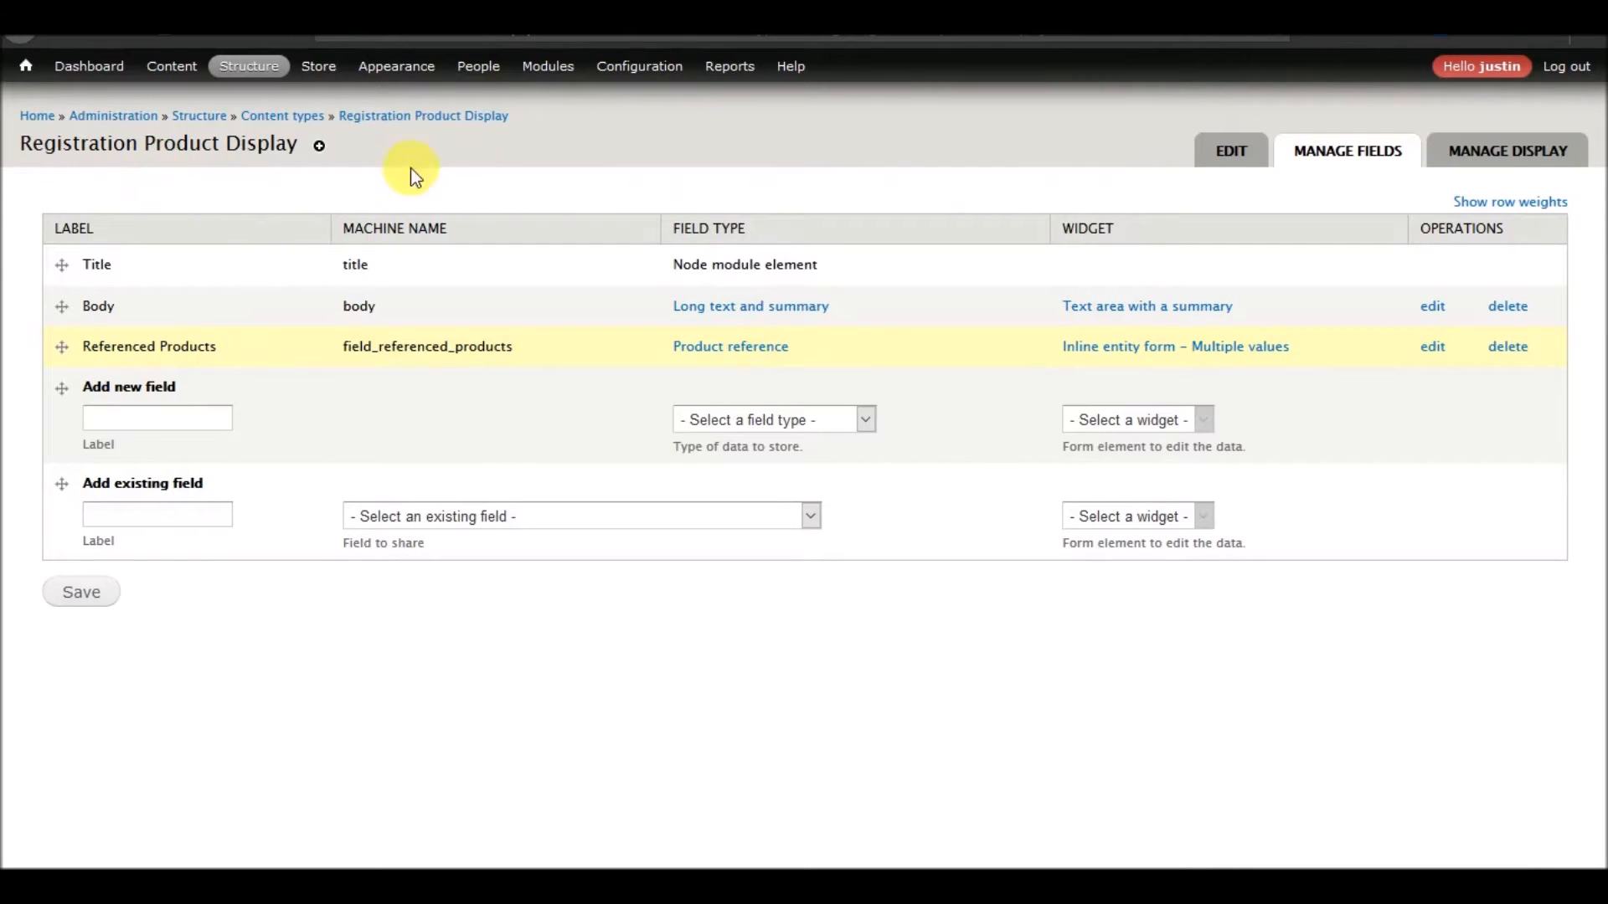
mouse_move(478, 67)
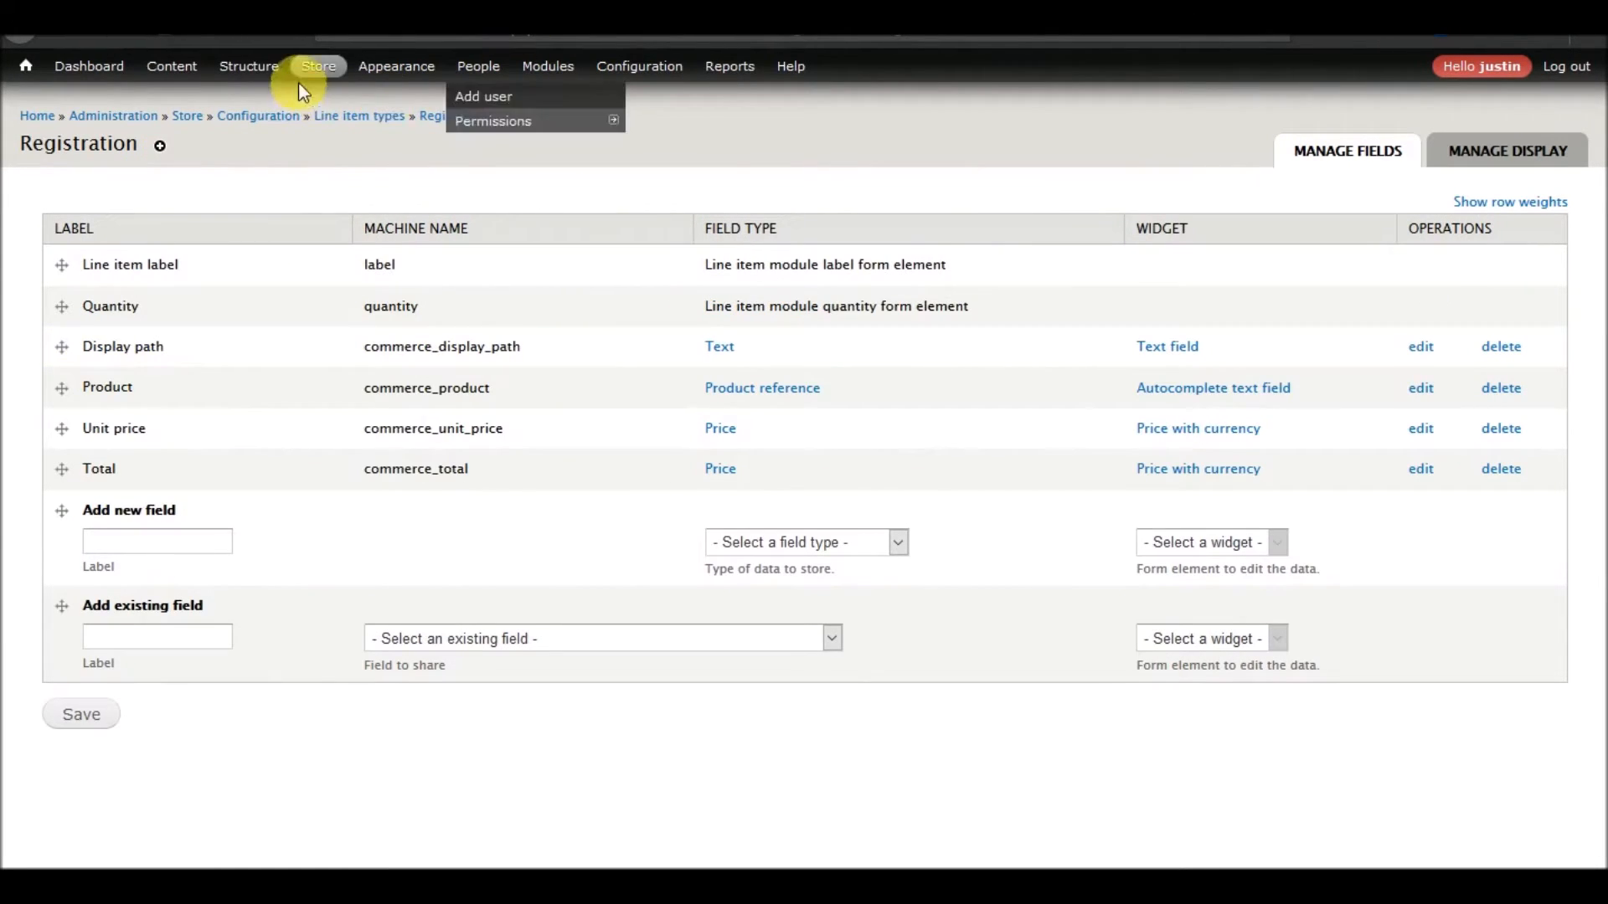
mouse_move(318, 151)
click(553, 147)
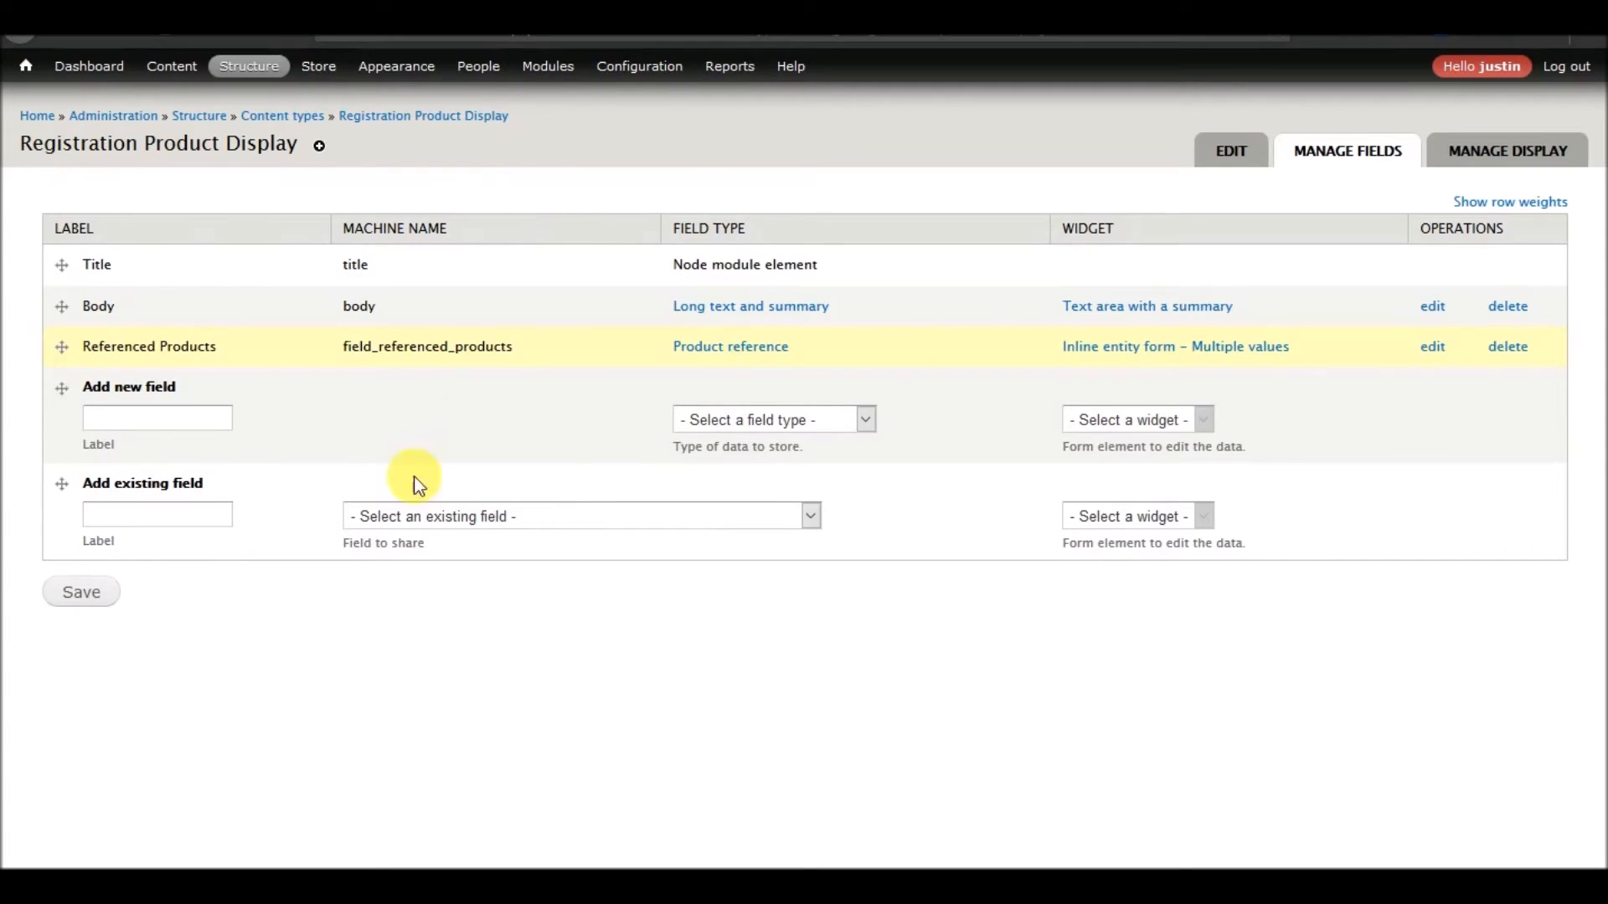
Add the existing field_ref_reg_event (Referenced Registration Event) field to the content type, review its target bundles, and save its settings
click(521, 514)
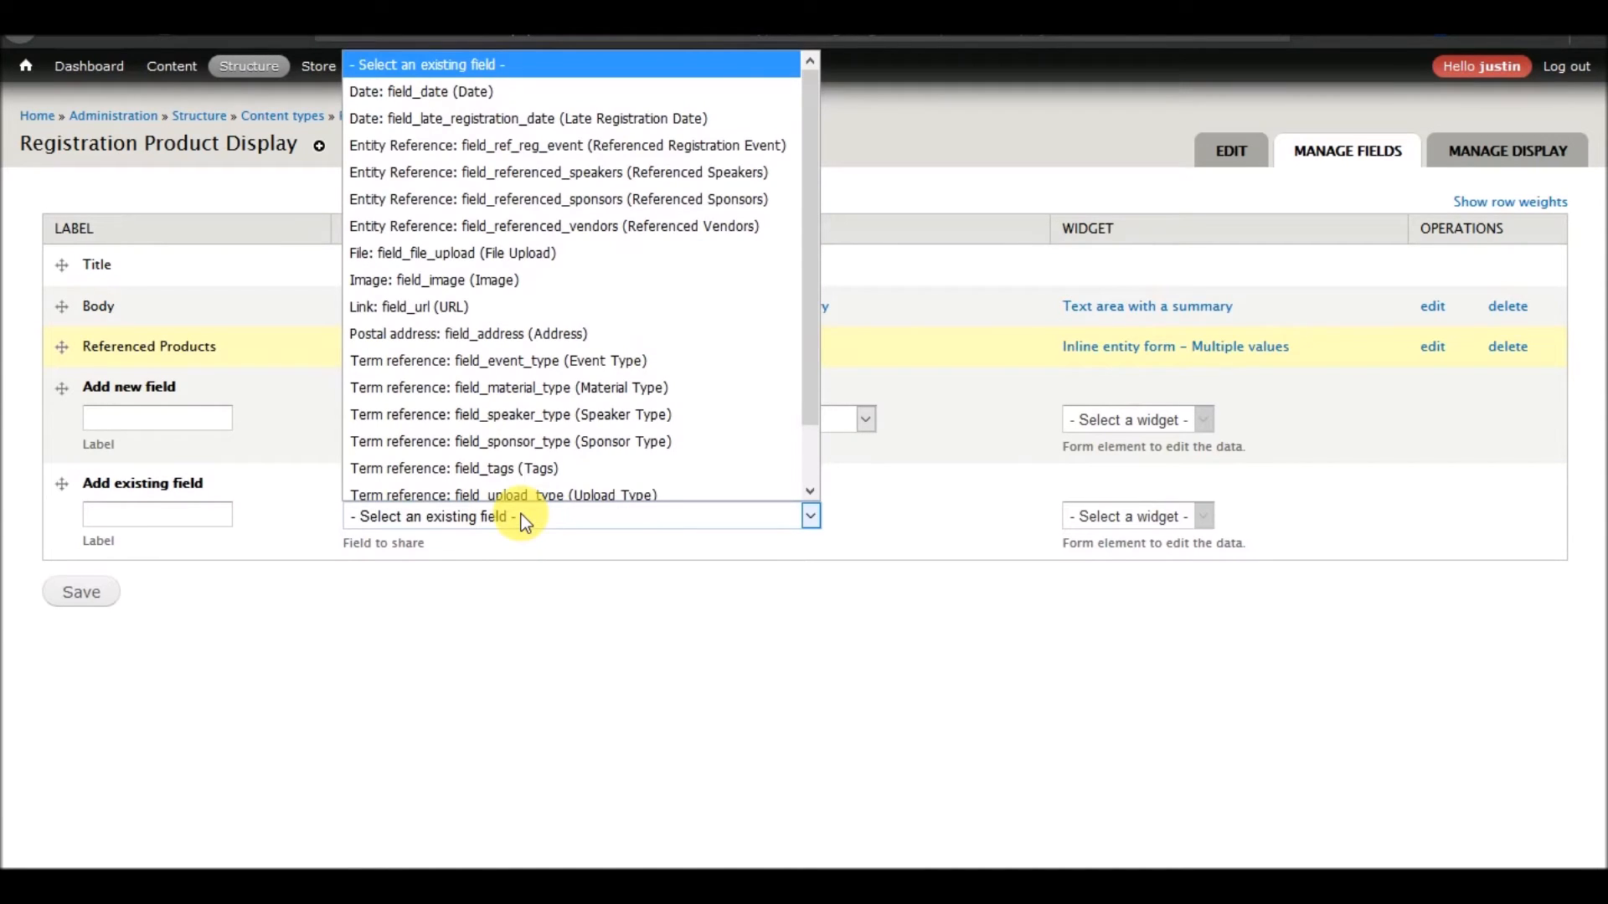
click(644, 144)
click(90, 599)
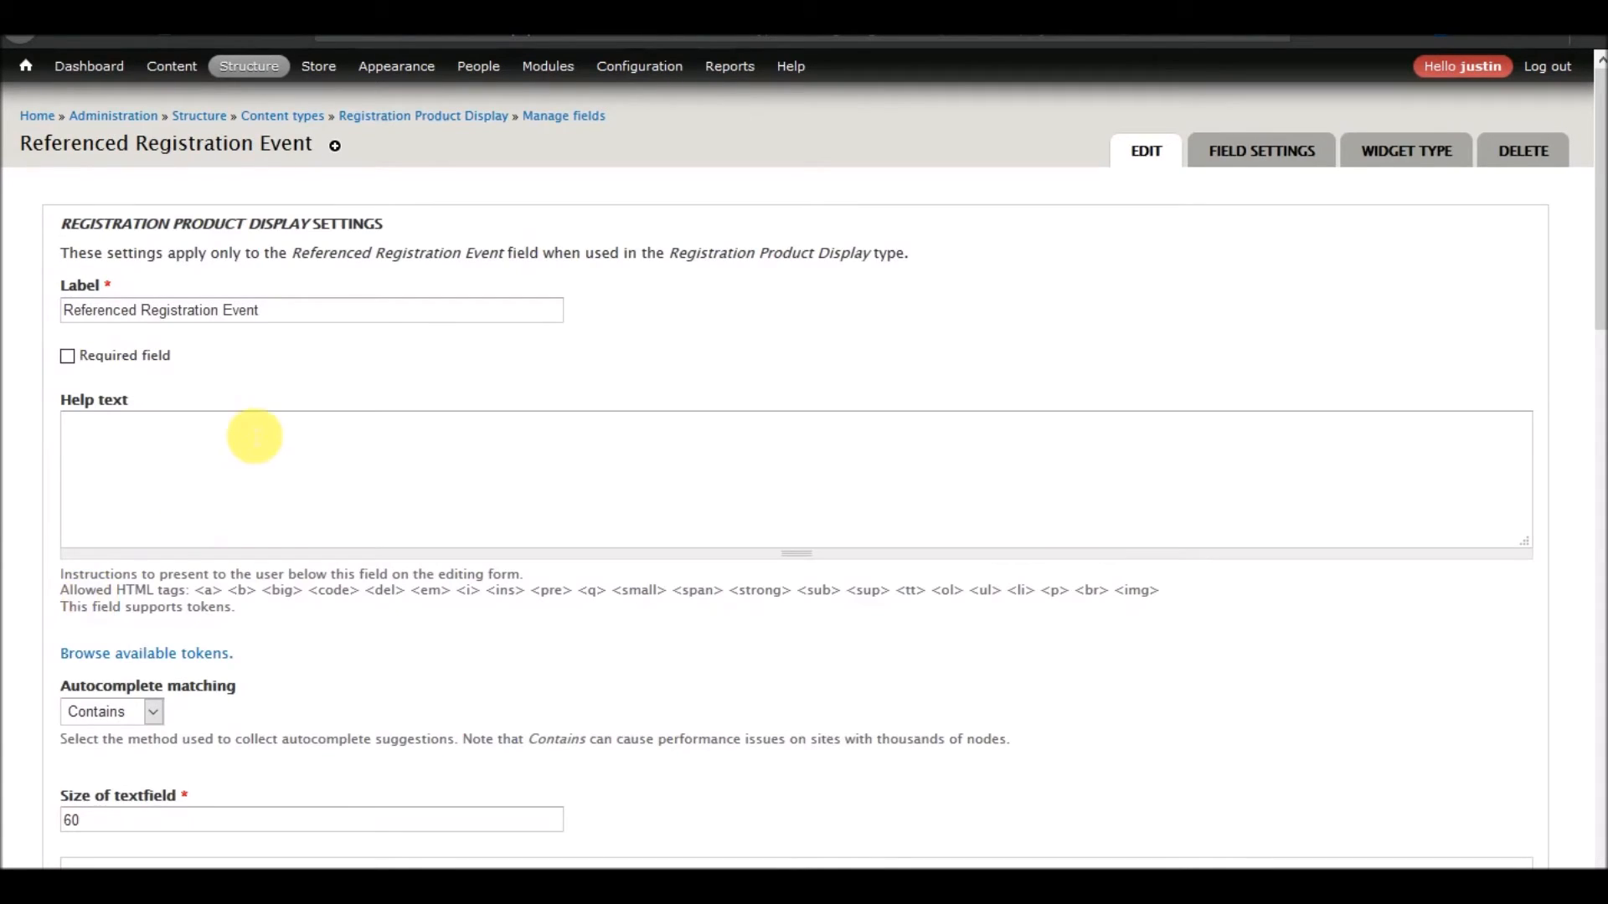
scroll(248, 431, down, 10)
scroll(215, 348, down, 8)
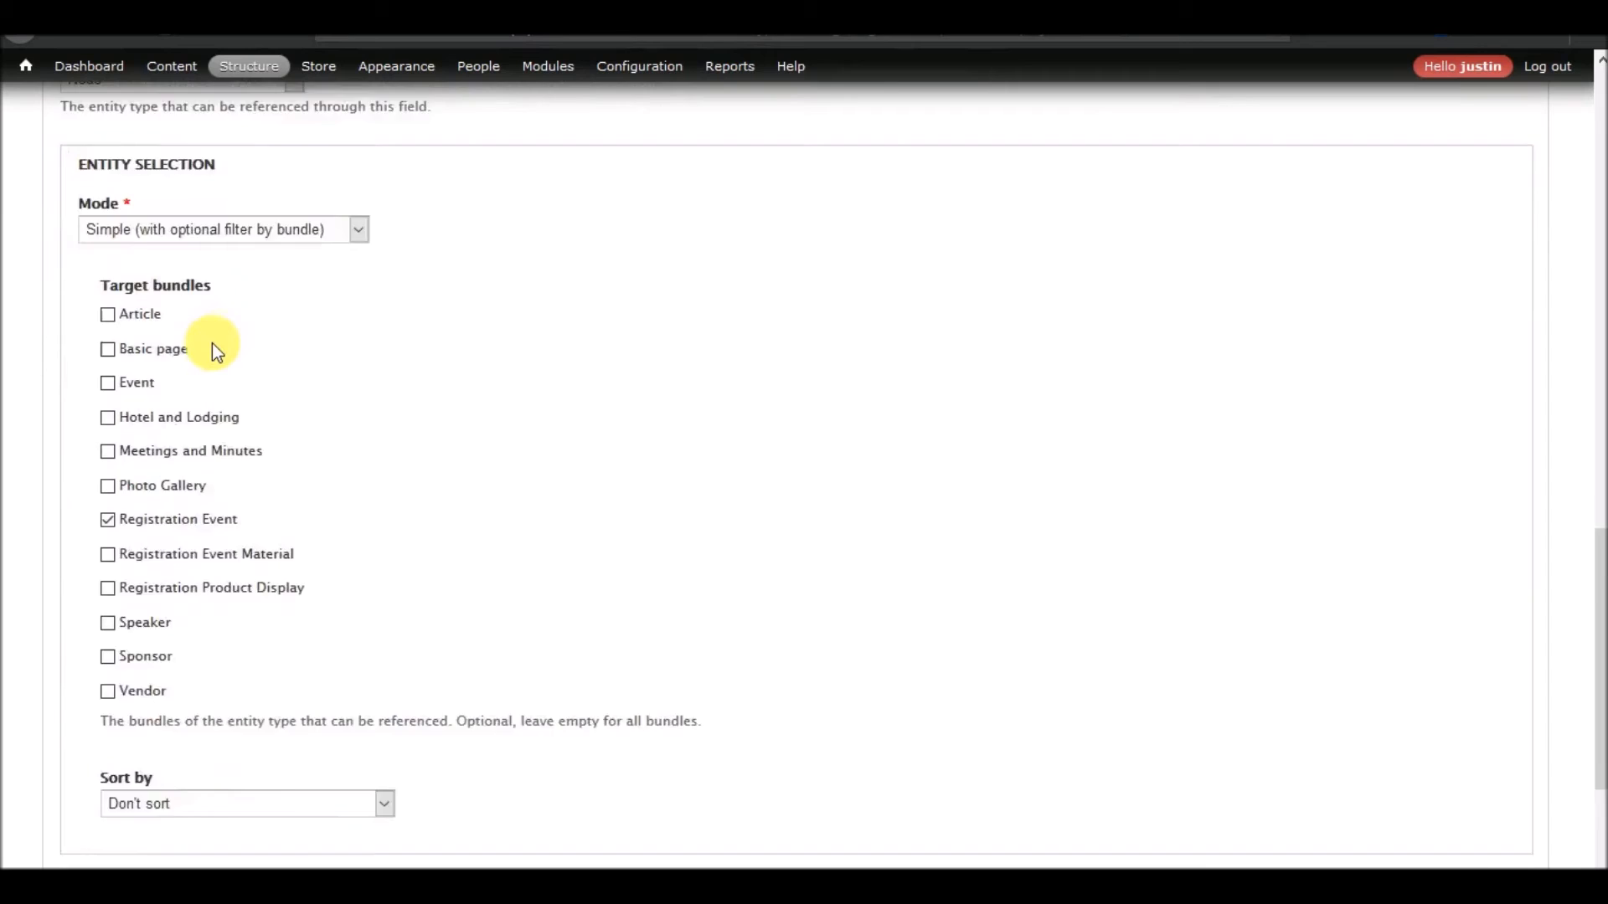
click(115, 802)
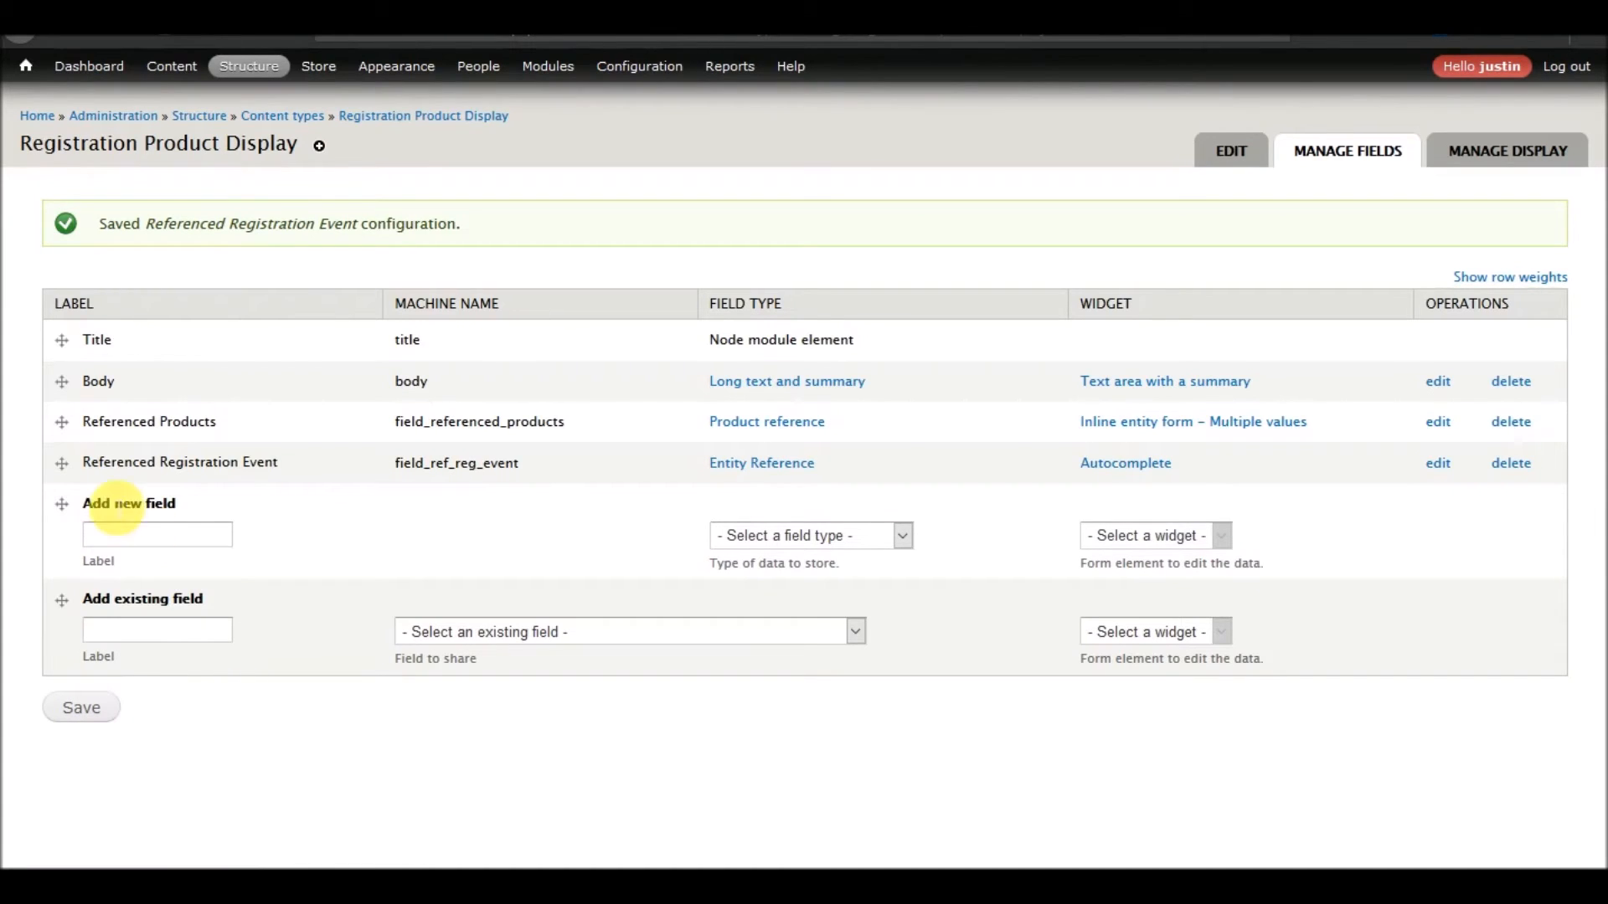
Move the Body field below Referenced Registration Event and save the field order
drag(62, 384, 54, 456)
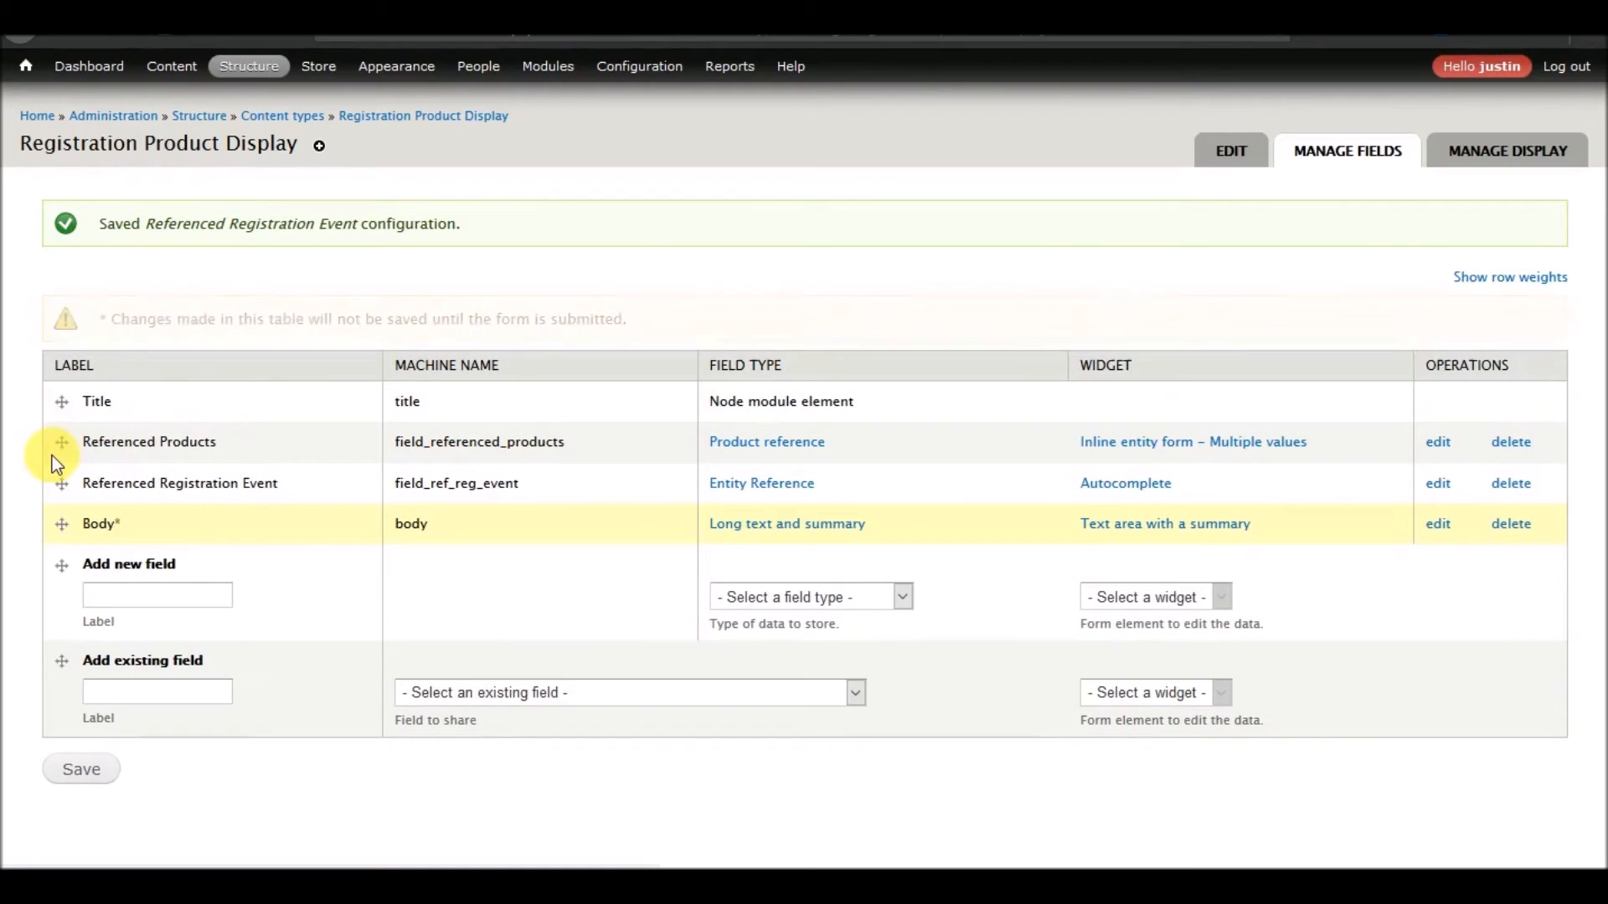
click(94, 776)
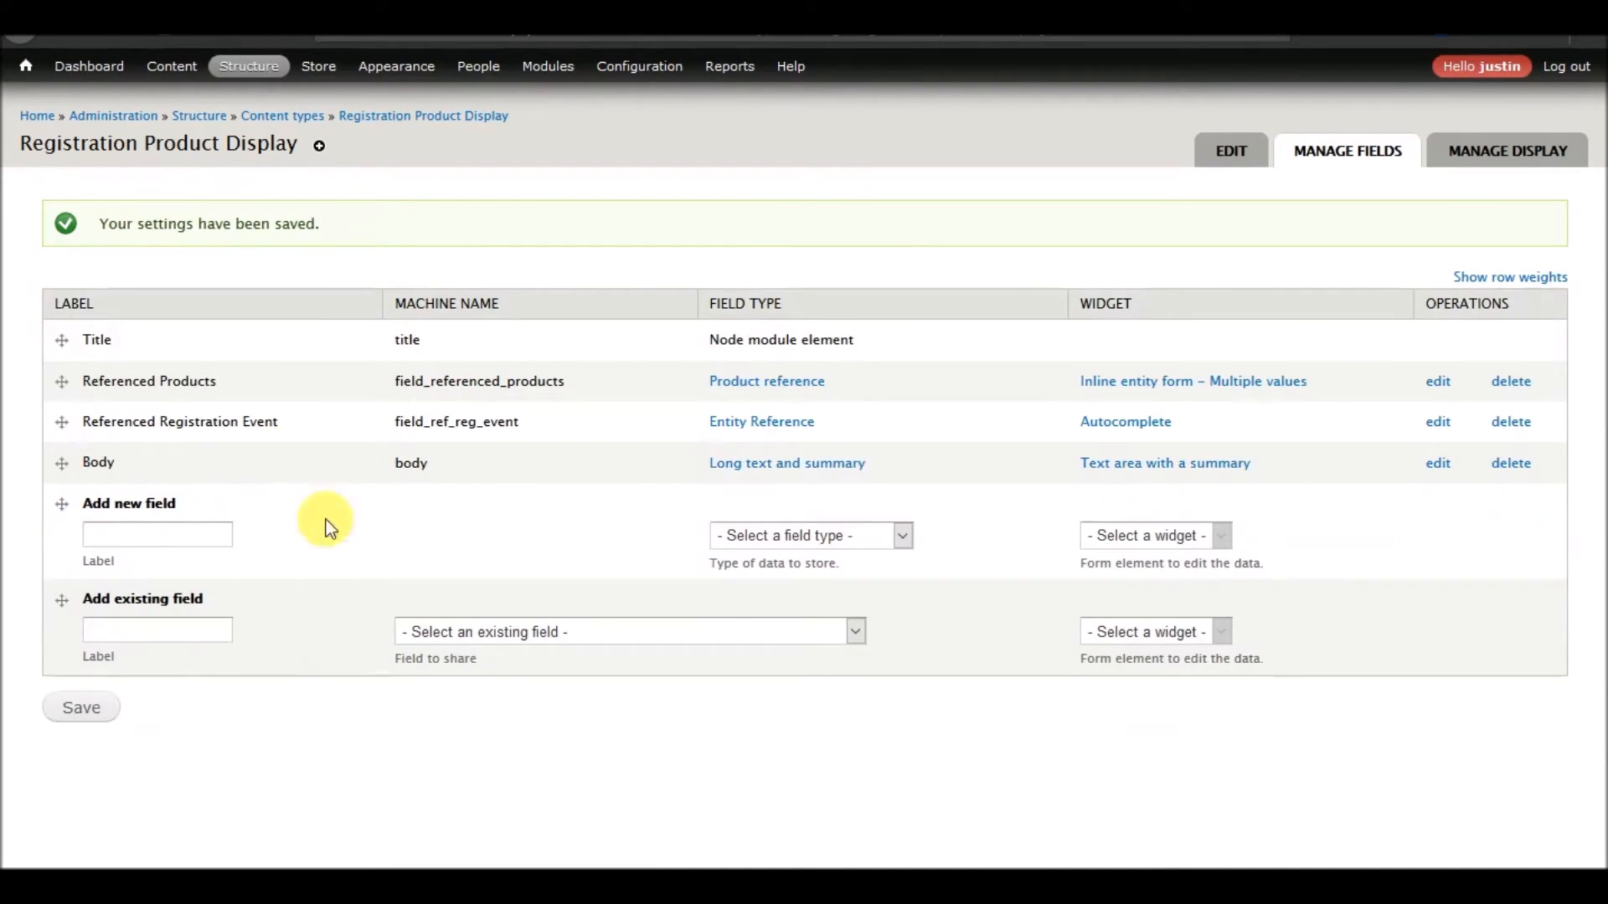
Start a new Registration Product Display content item
mouse_move(169, 77)
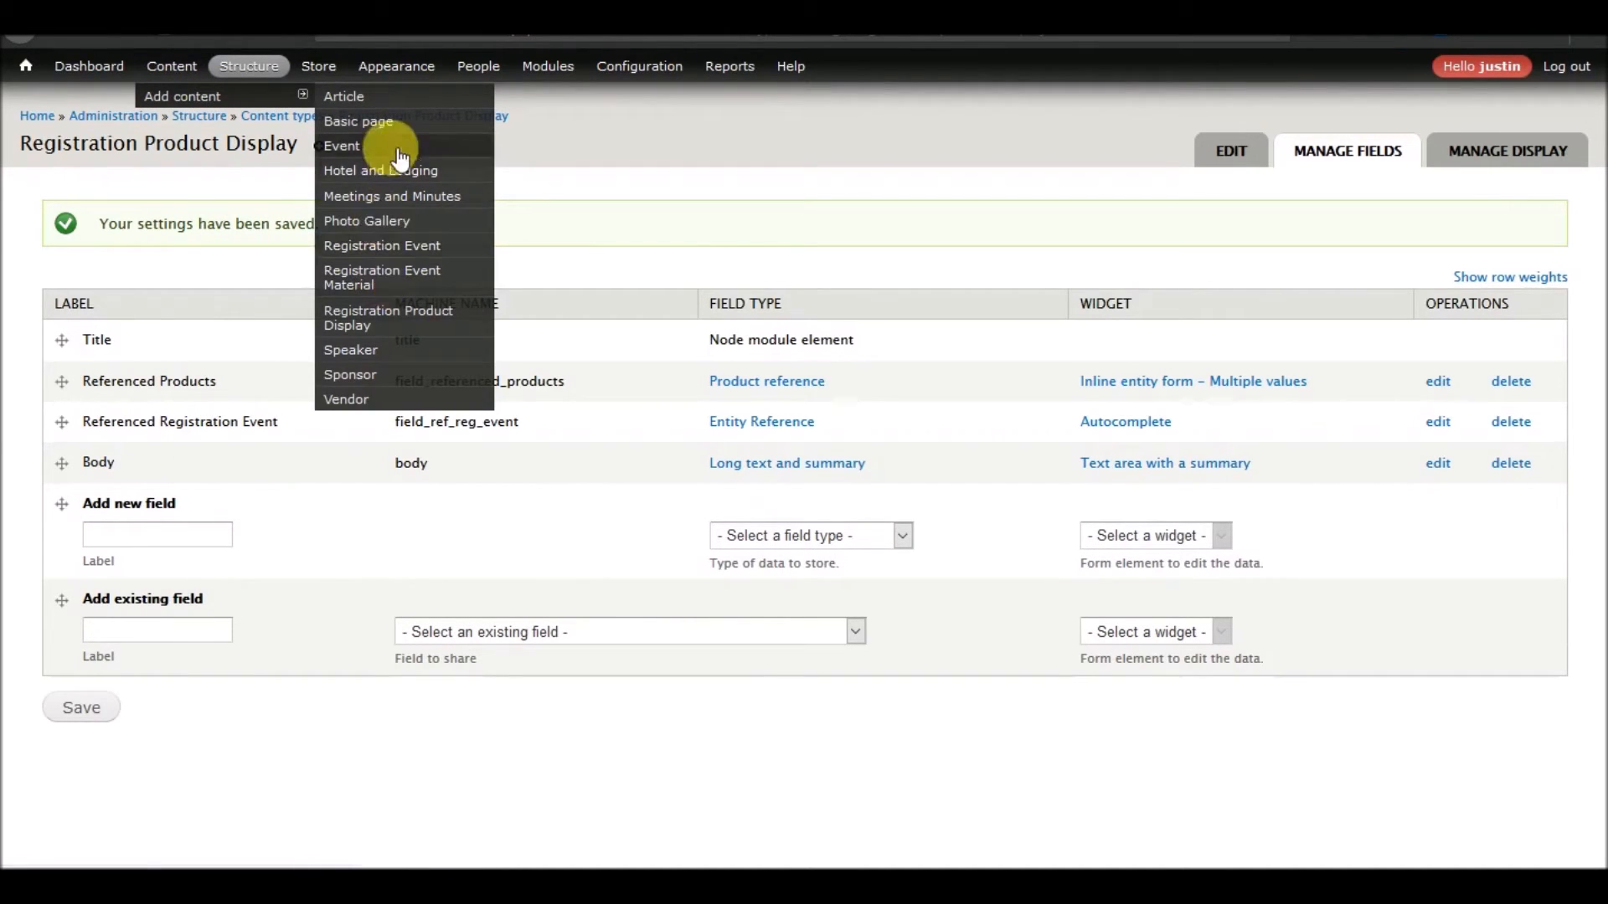
click(363, 322)
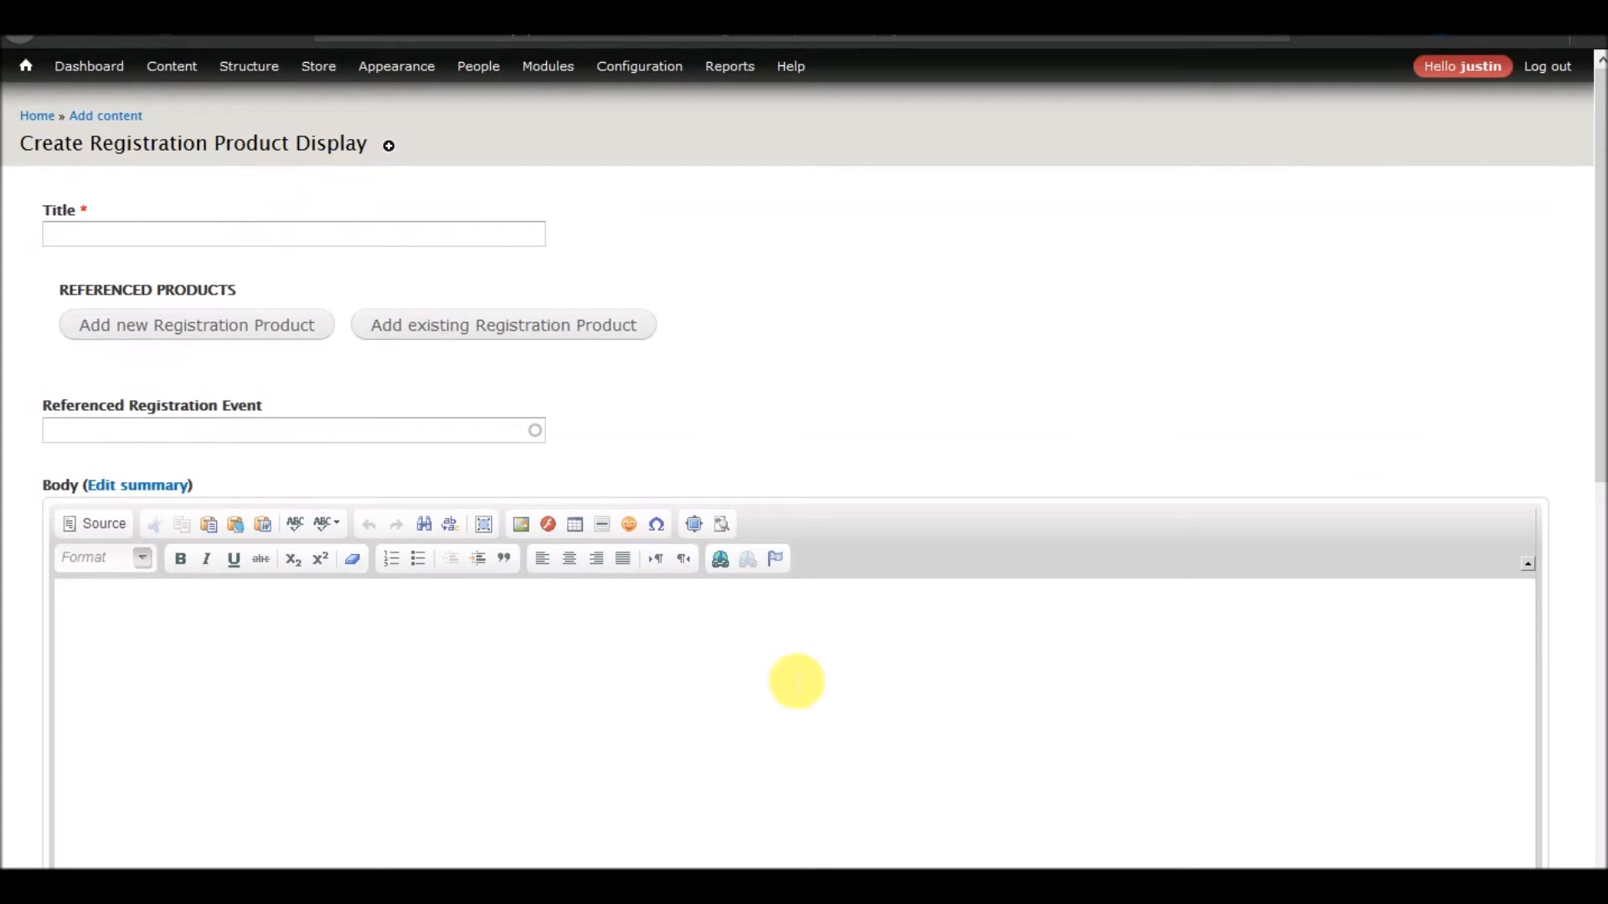
Switch to the store's product types page and find the field management page of the Registration Product Display content type
click(939, 888)
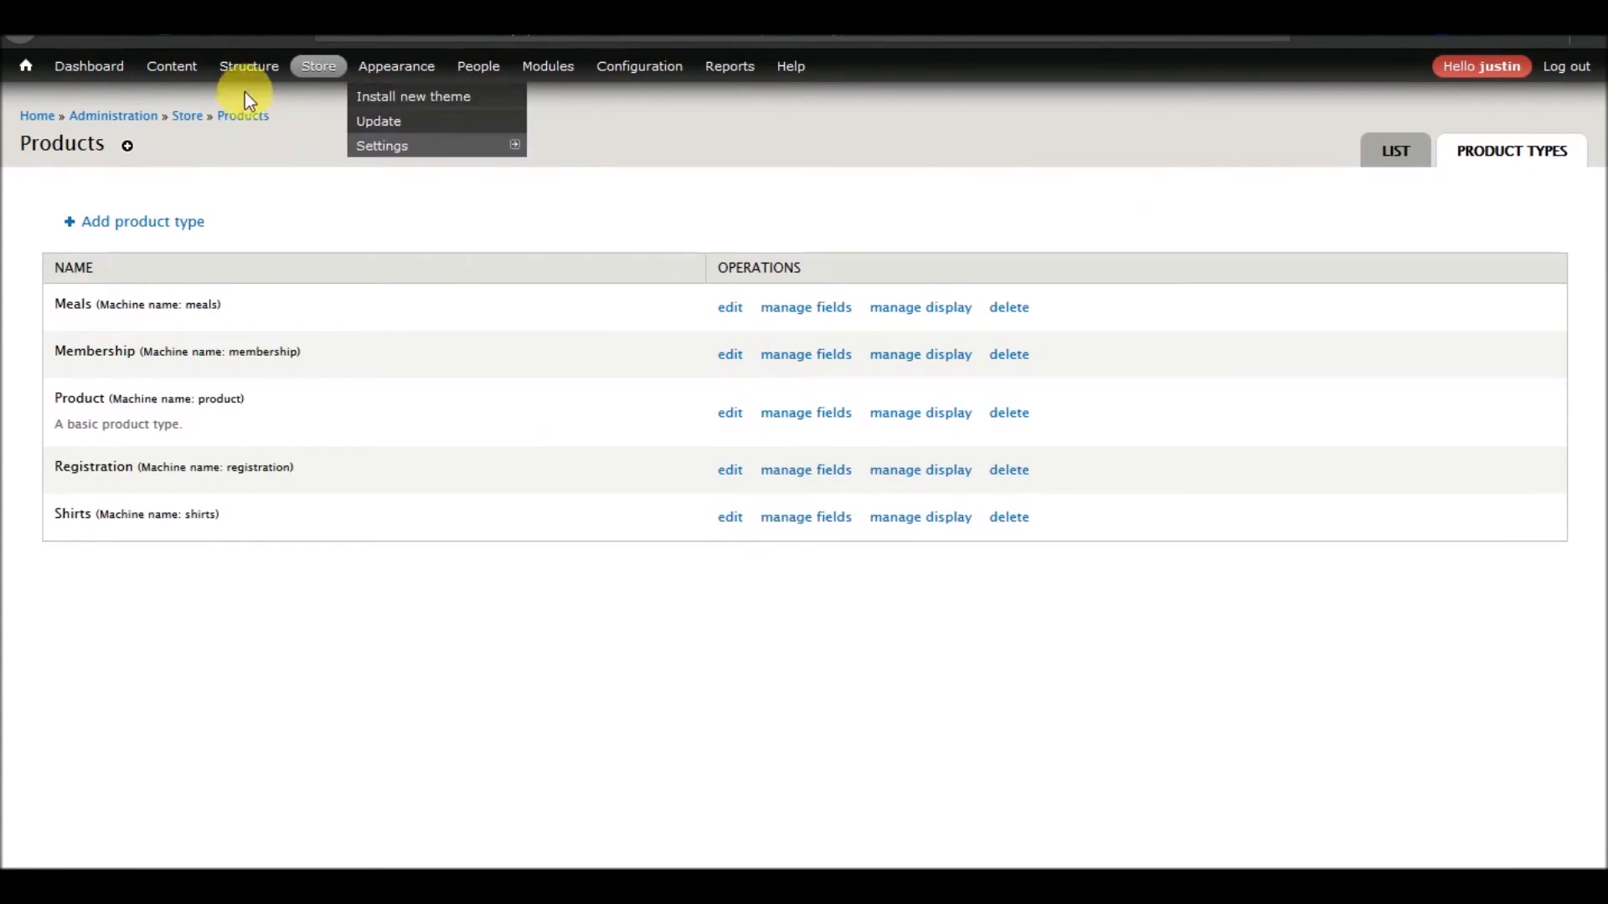
mouse_move(249, 66)
mouse_move(251, 145)
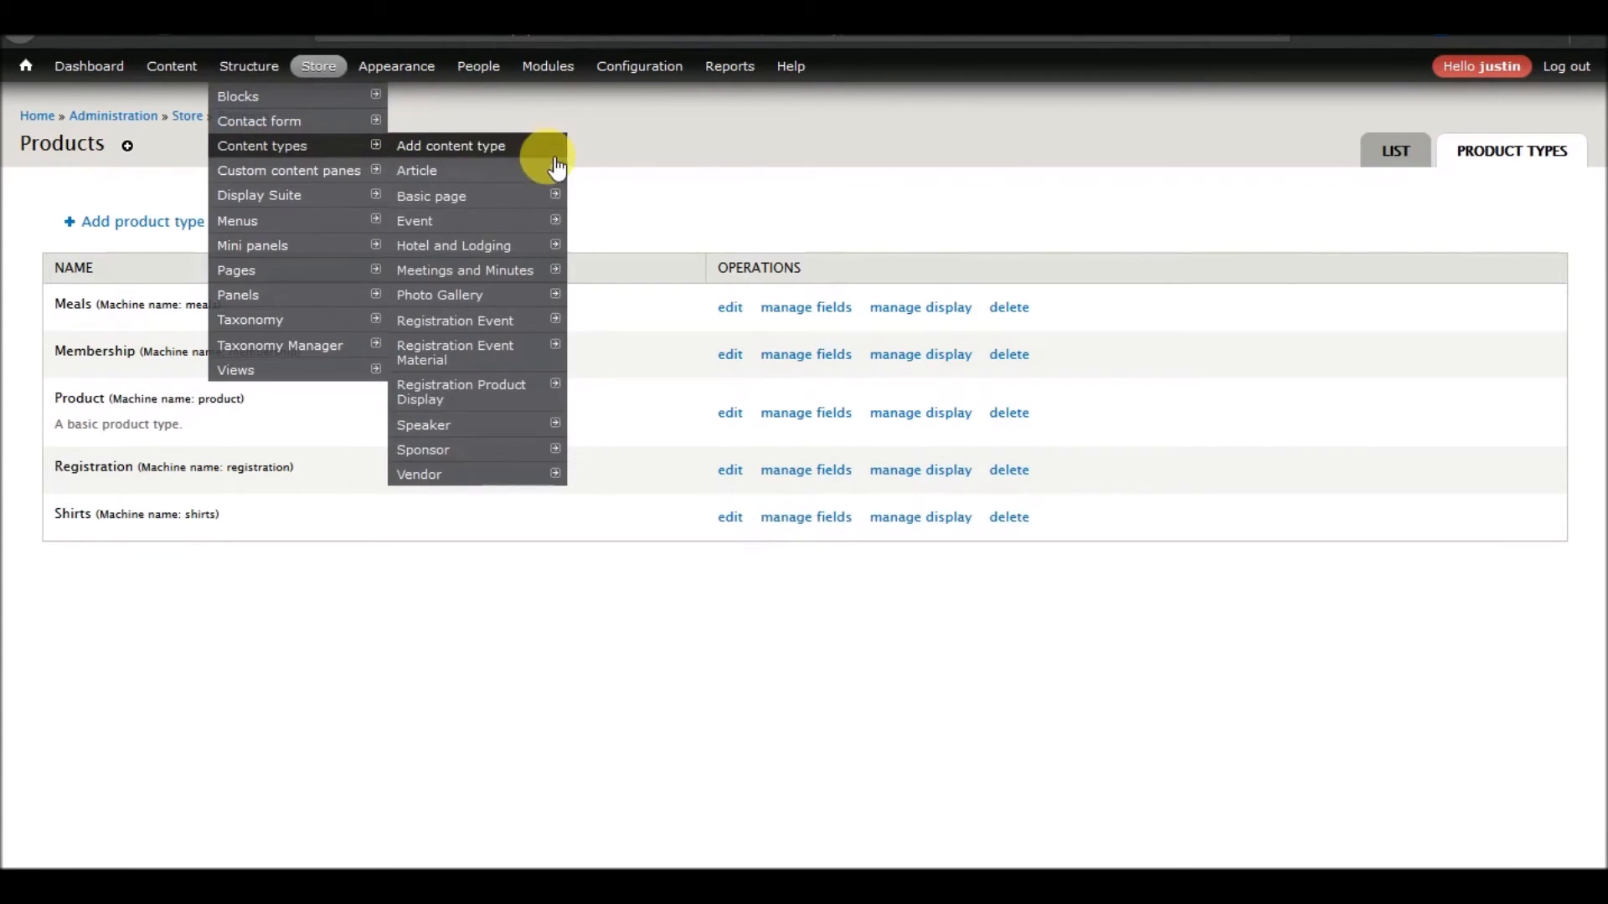
mouse_move(490, 394)
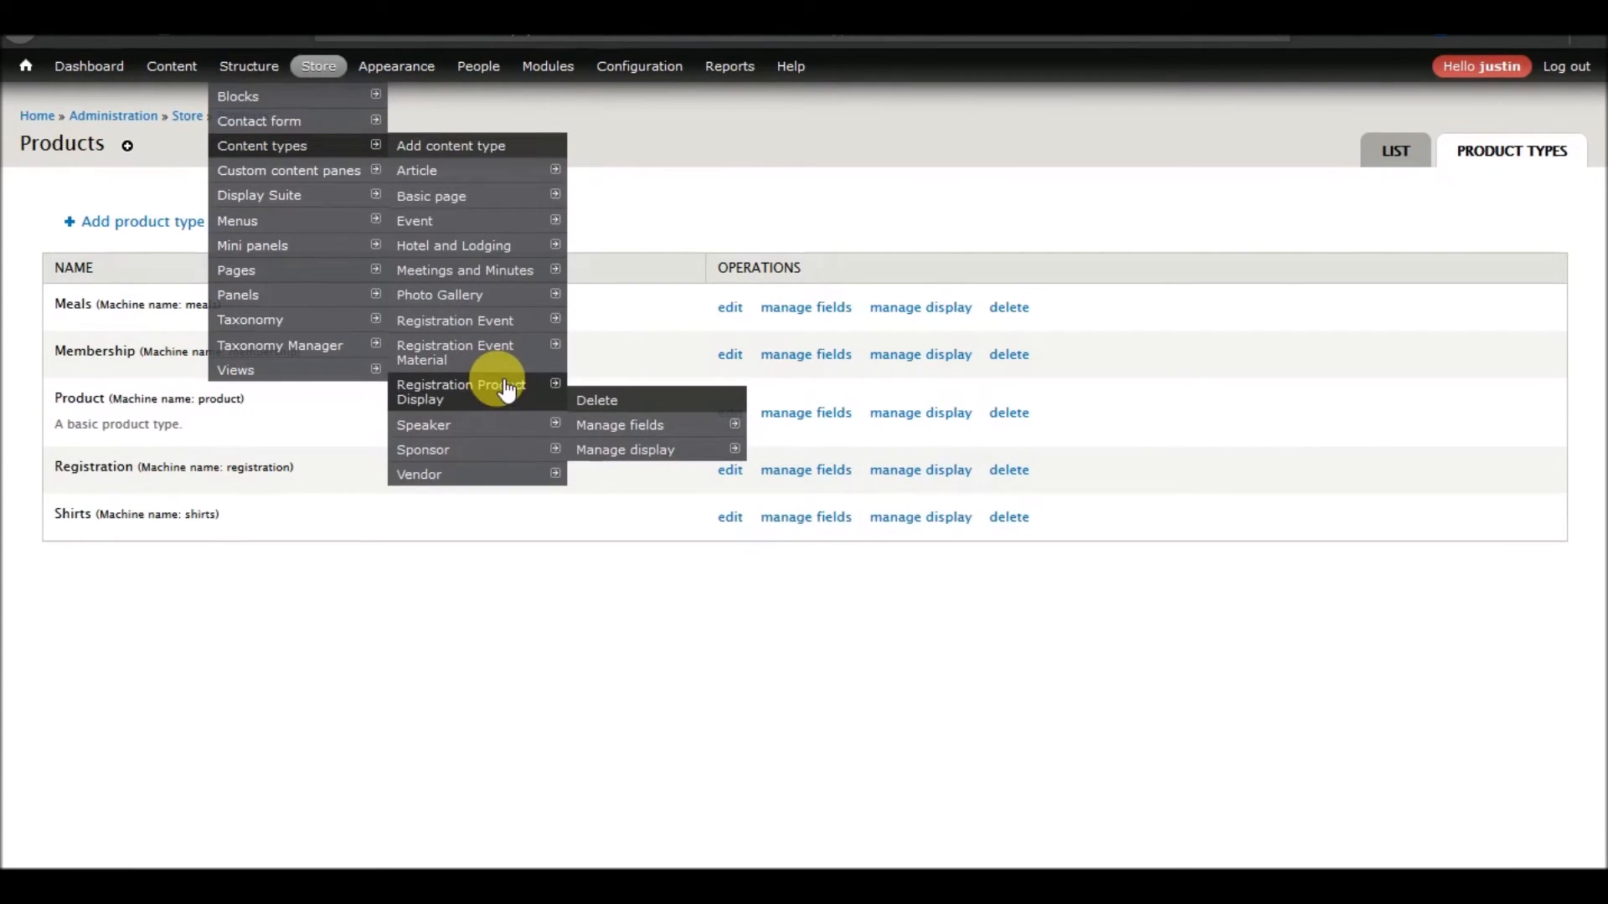
mouse_move(628, 422)
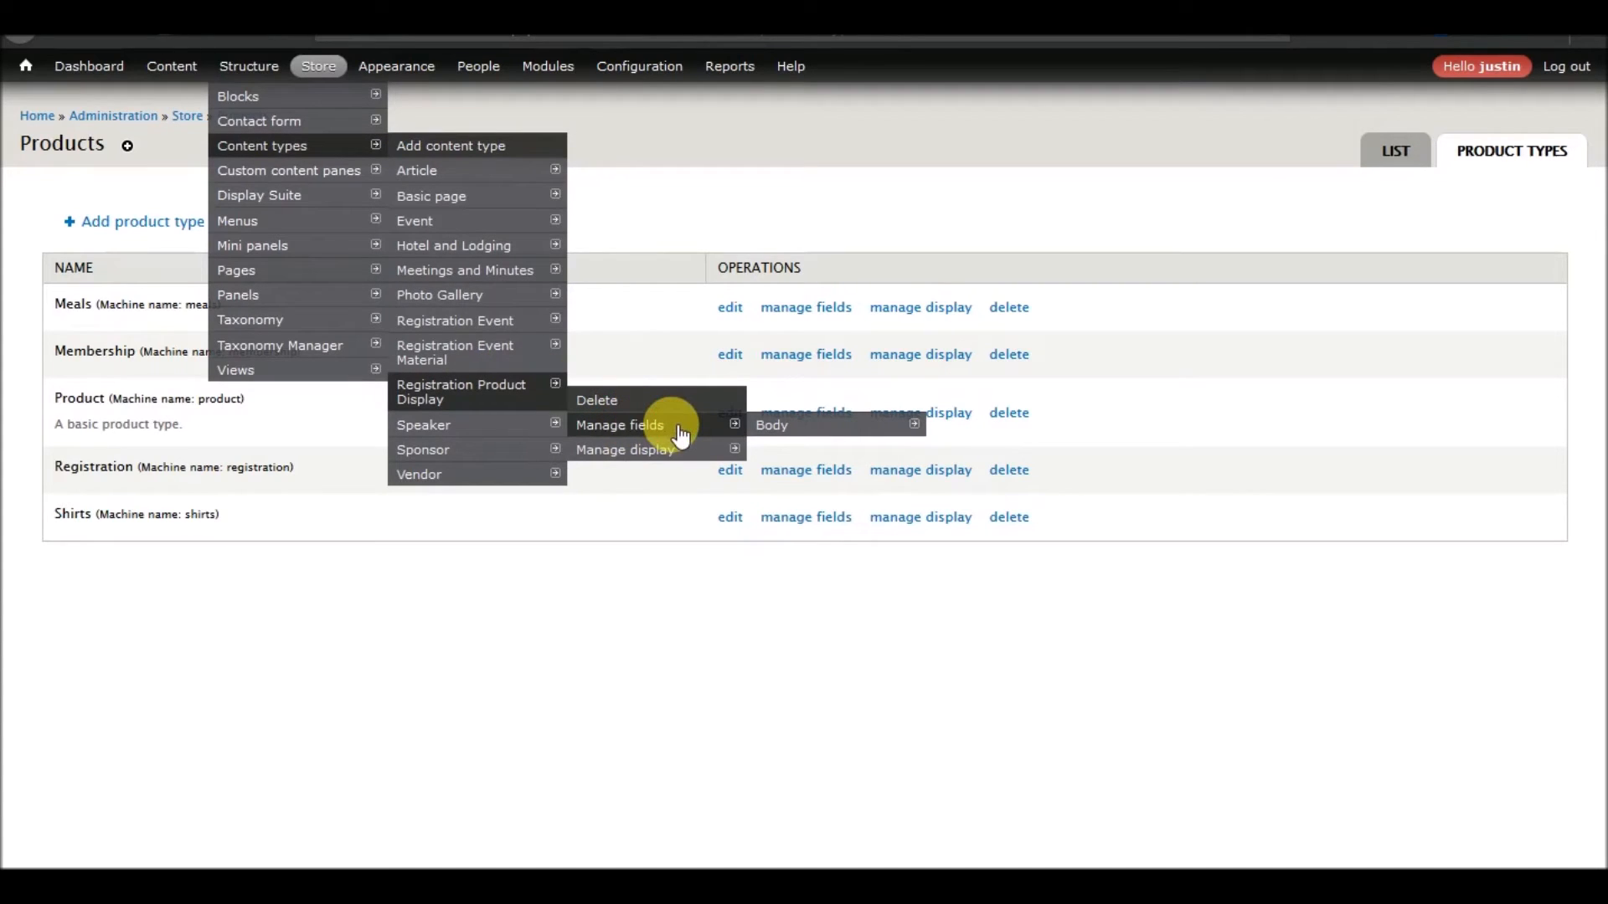
click(680, 429)
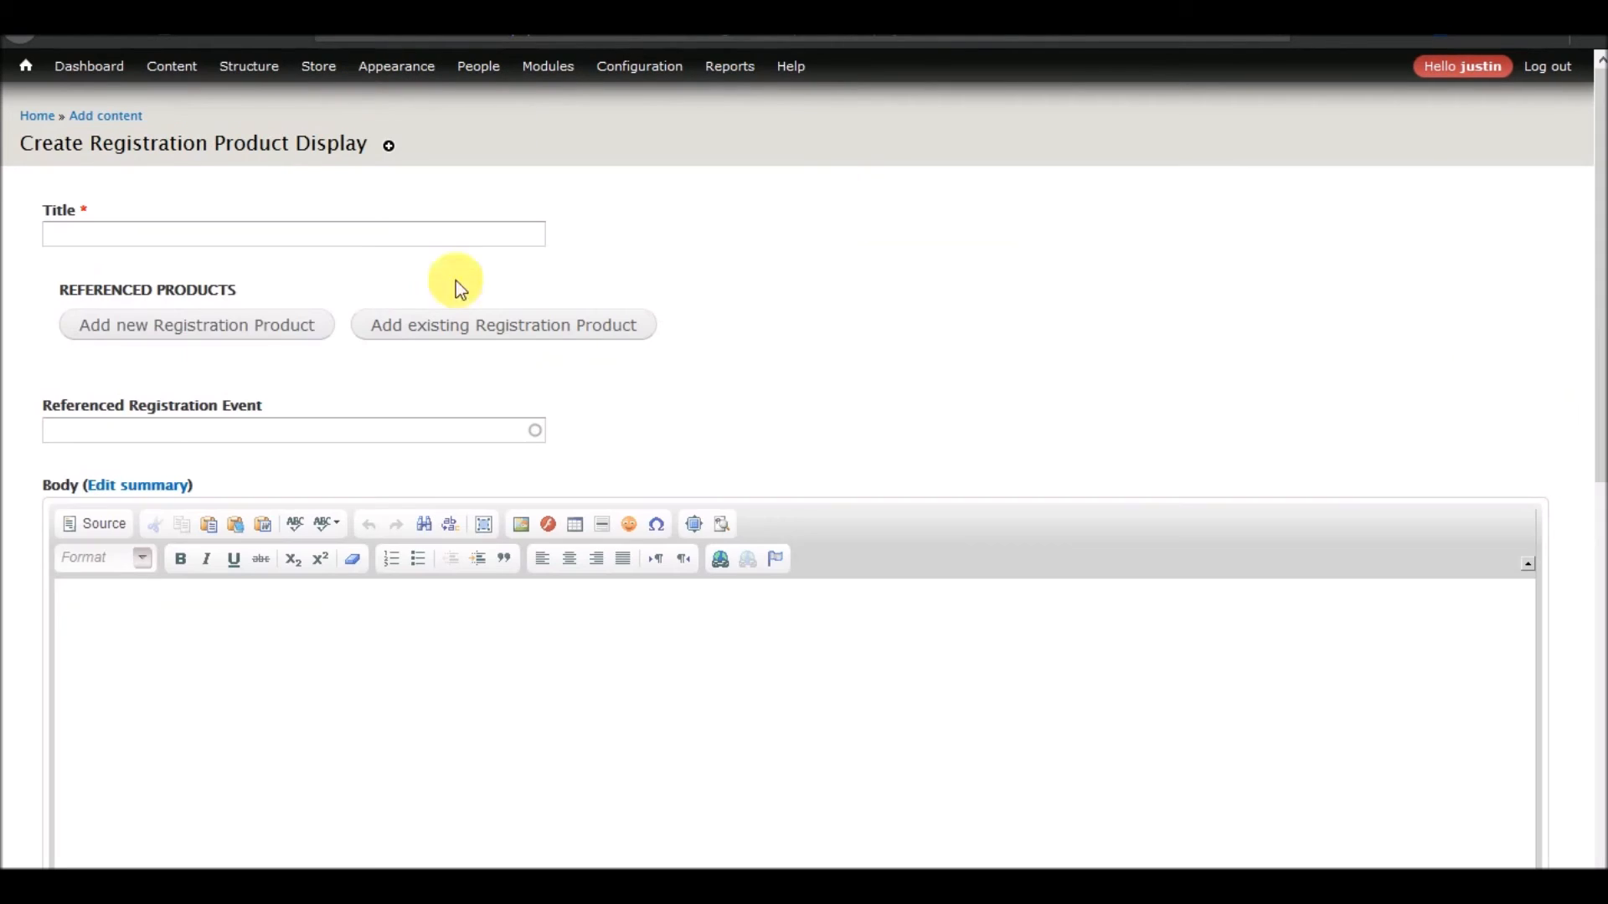
Open the entry form for a new Registration Product and go through its SKU, title and price fields
click(245, 333)
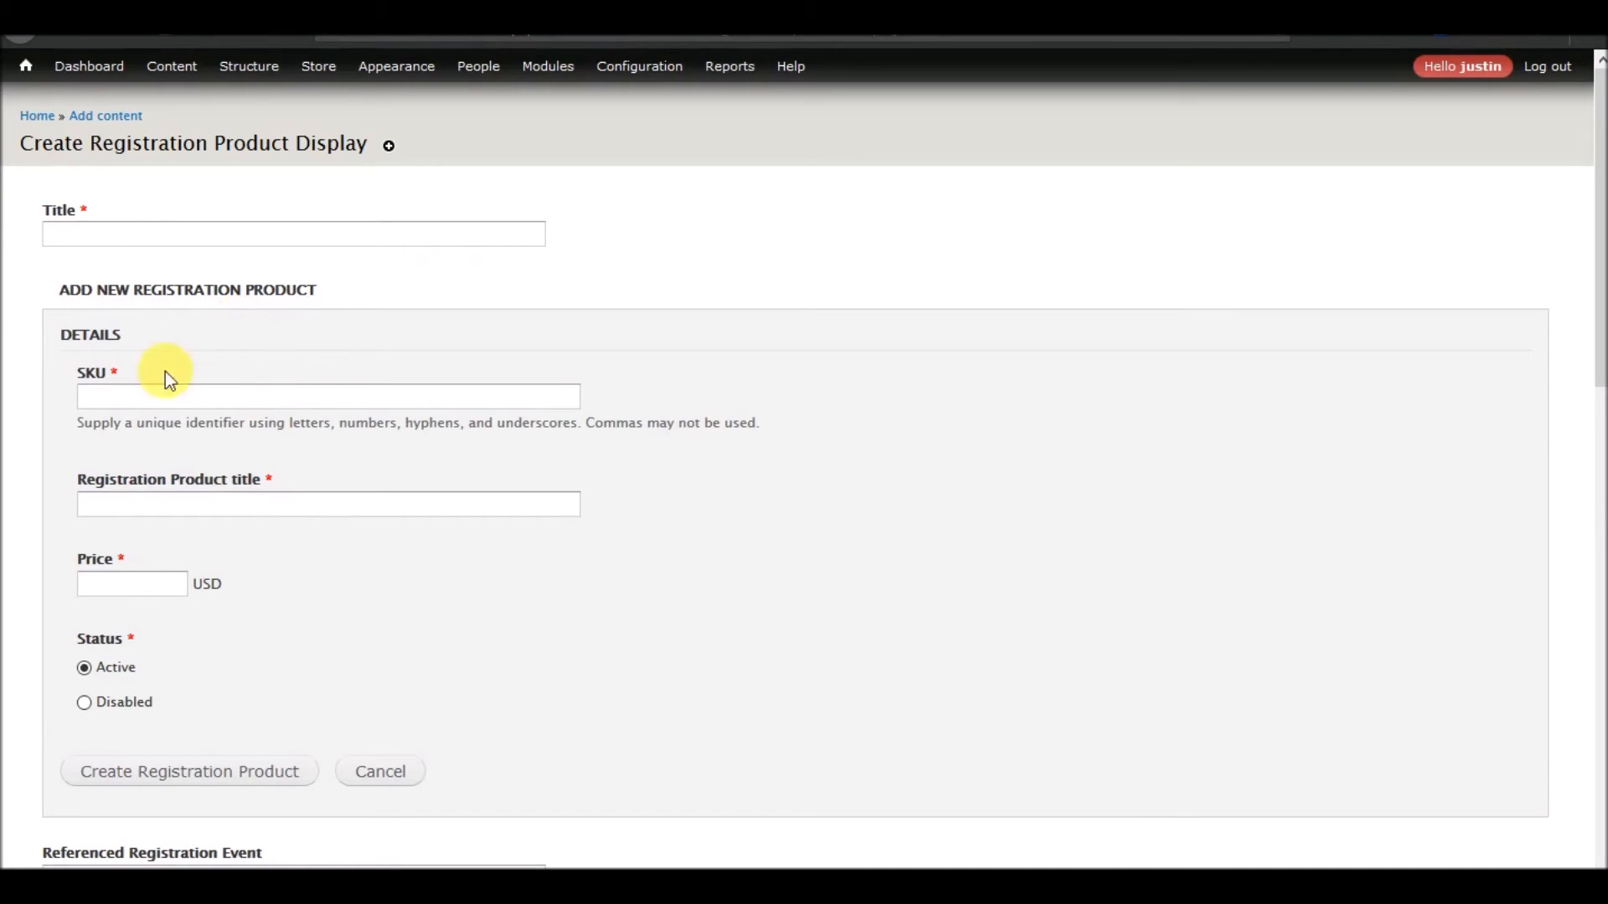
click(184, 399)
click(208, 505)
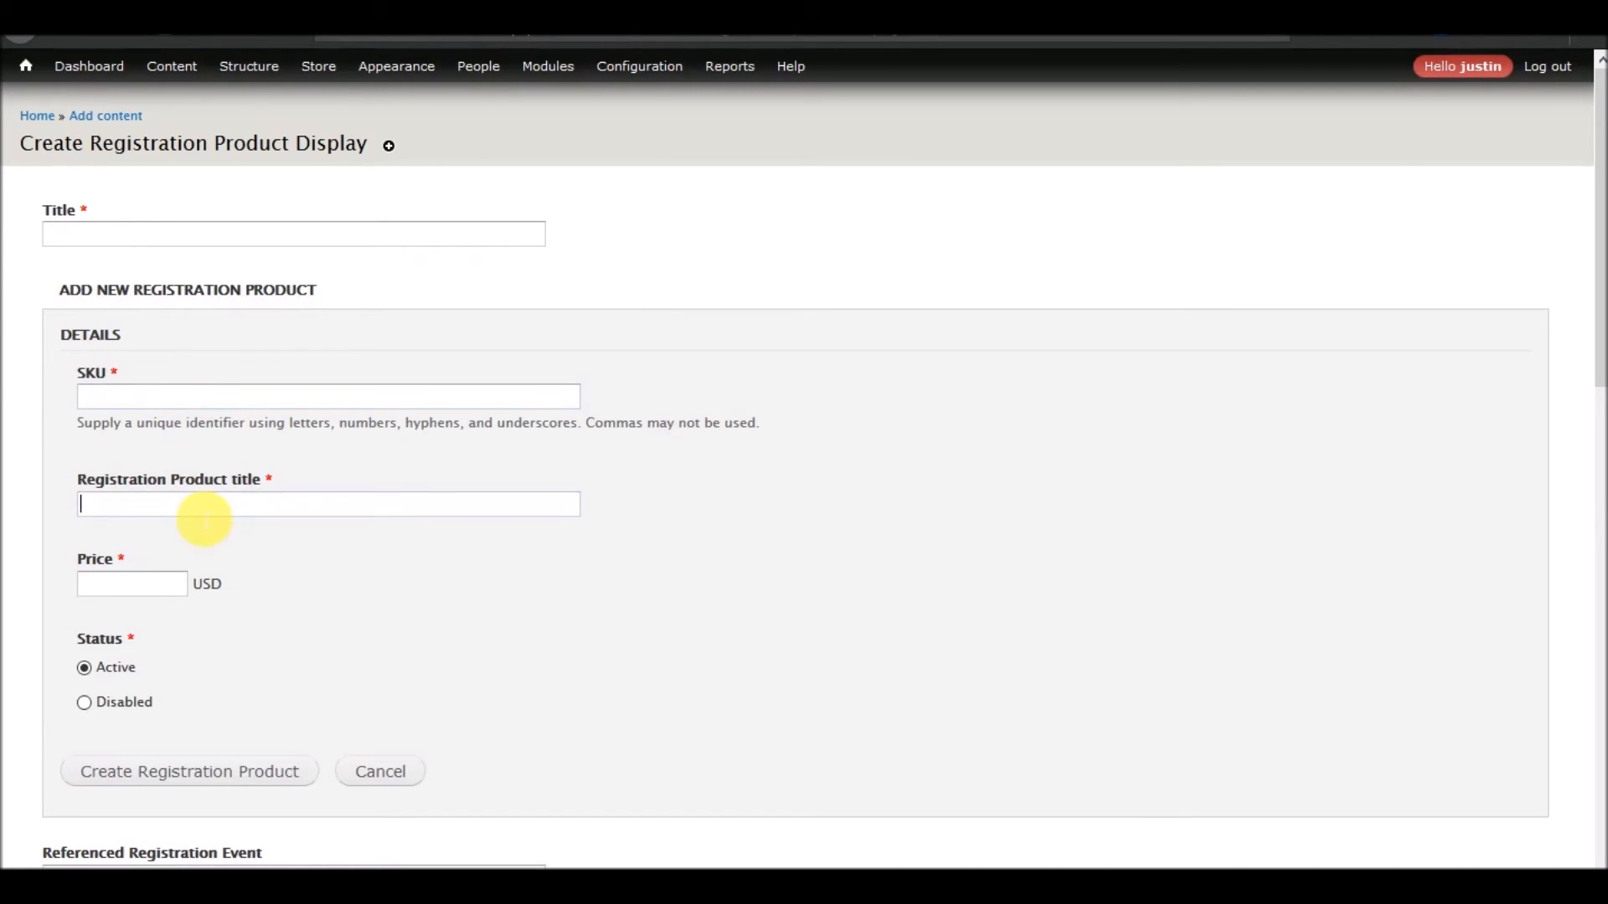
click(157, 584)
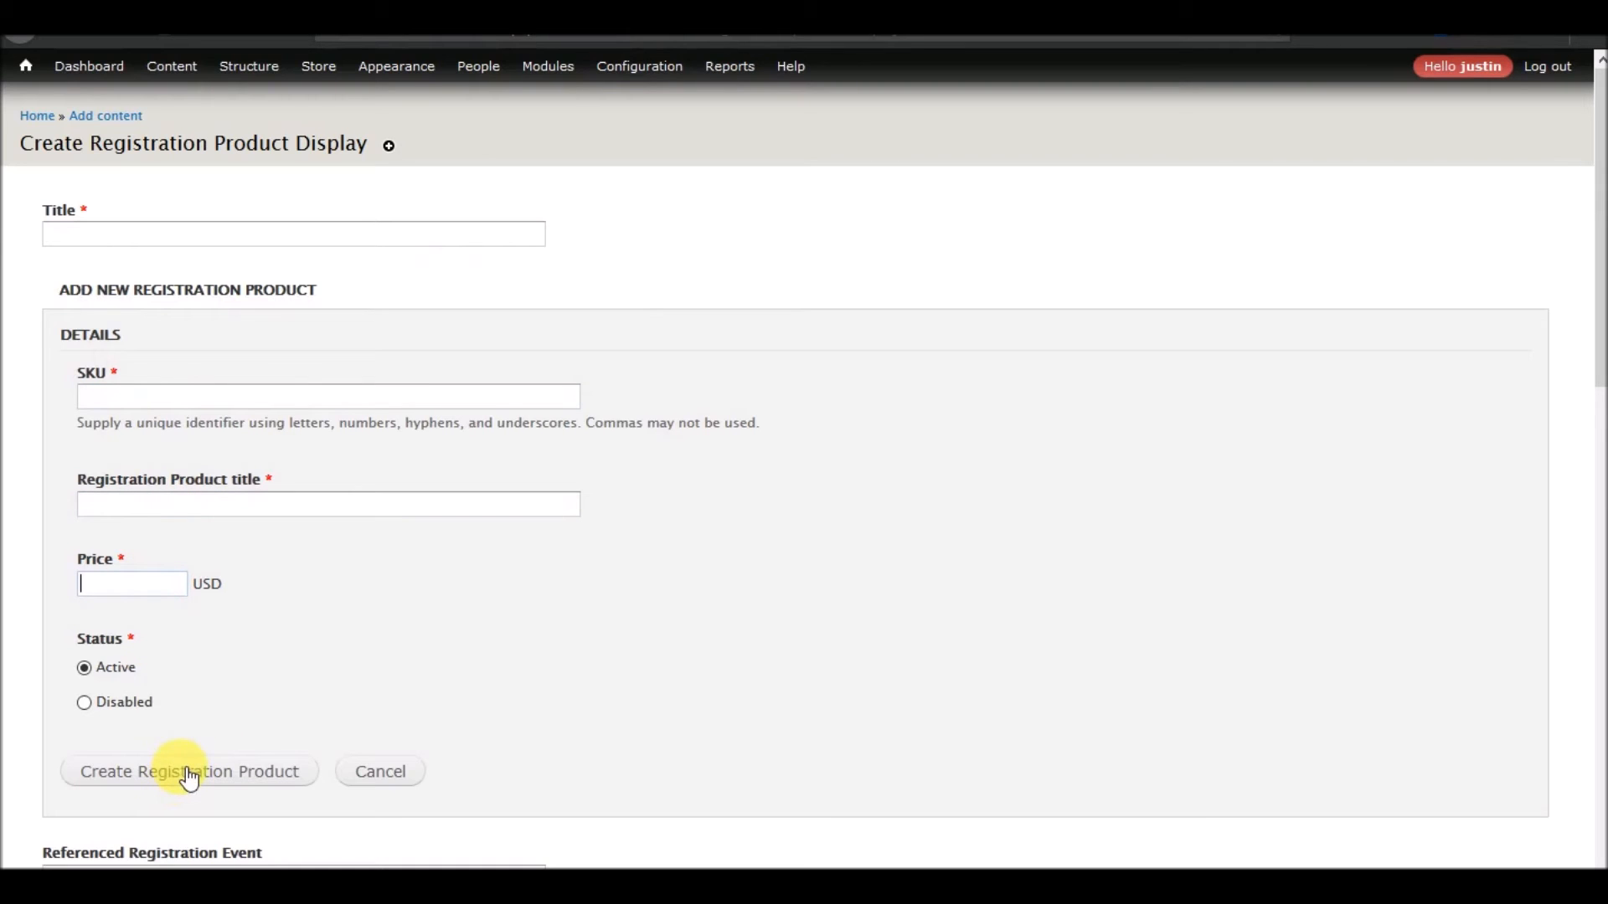
Examine the rest of the Registration Product Display form, including the Referenced Registration Event and Body fields
scroll(293, 494, down, 2)
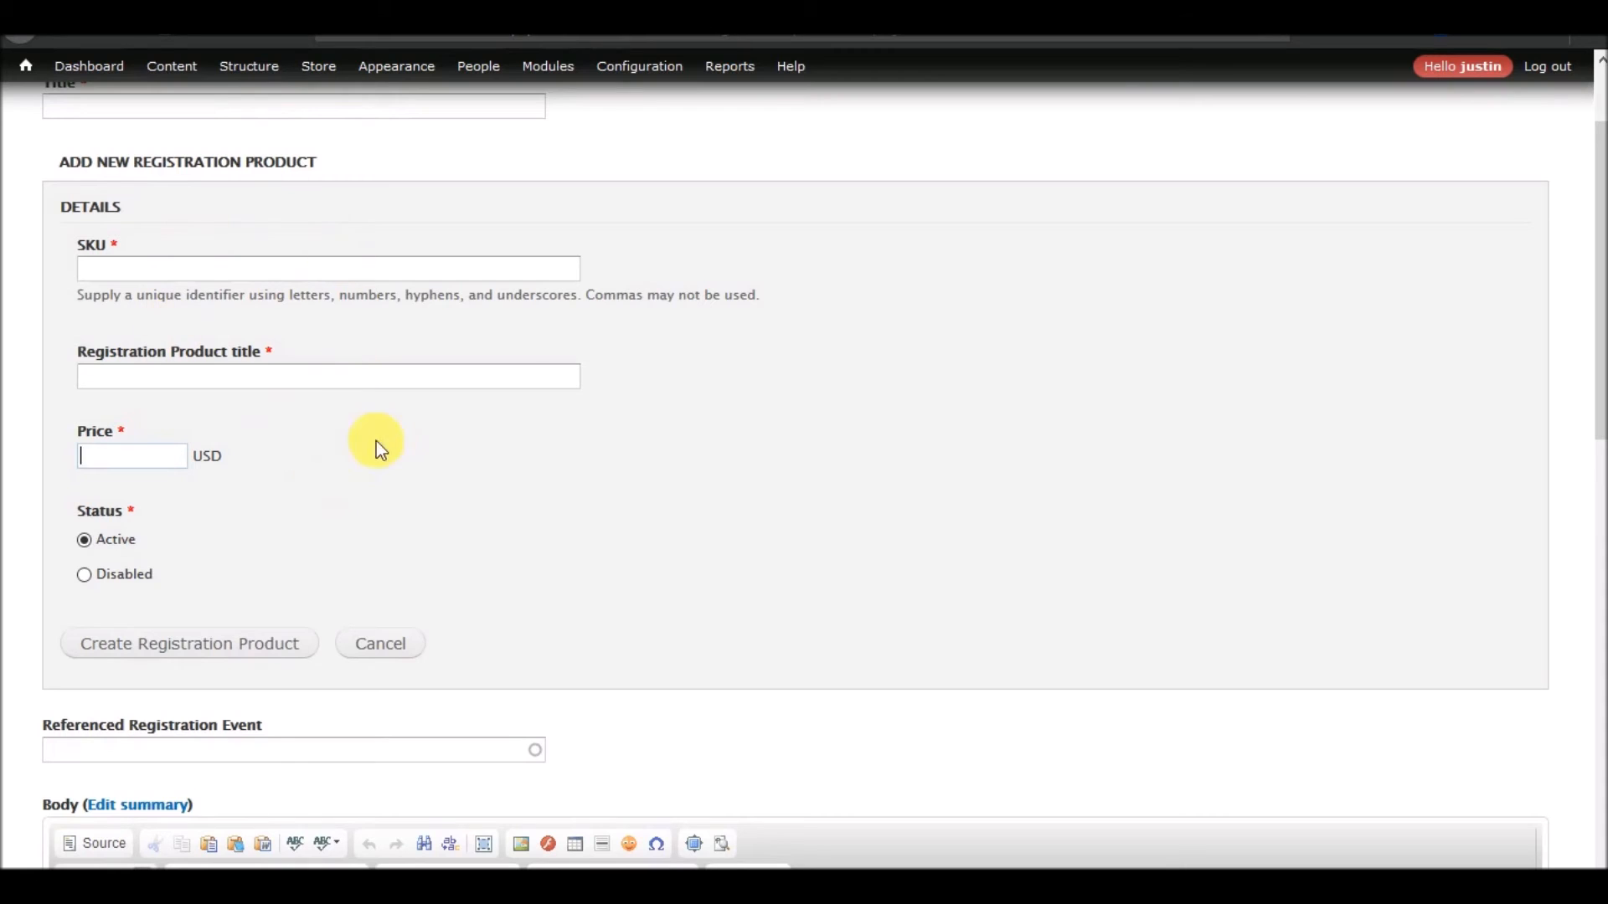
scroll(330, 445, down, 3)
scroll(330, 444, up, 5)
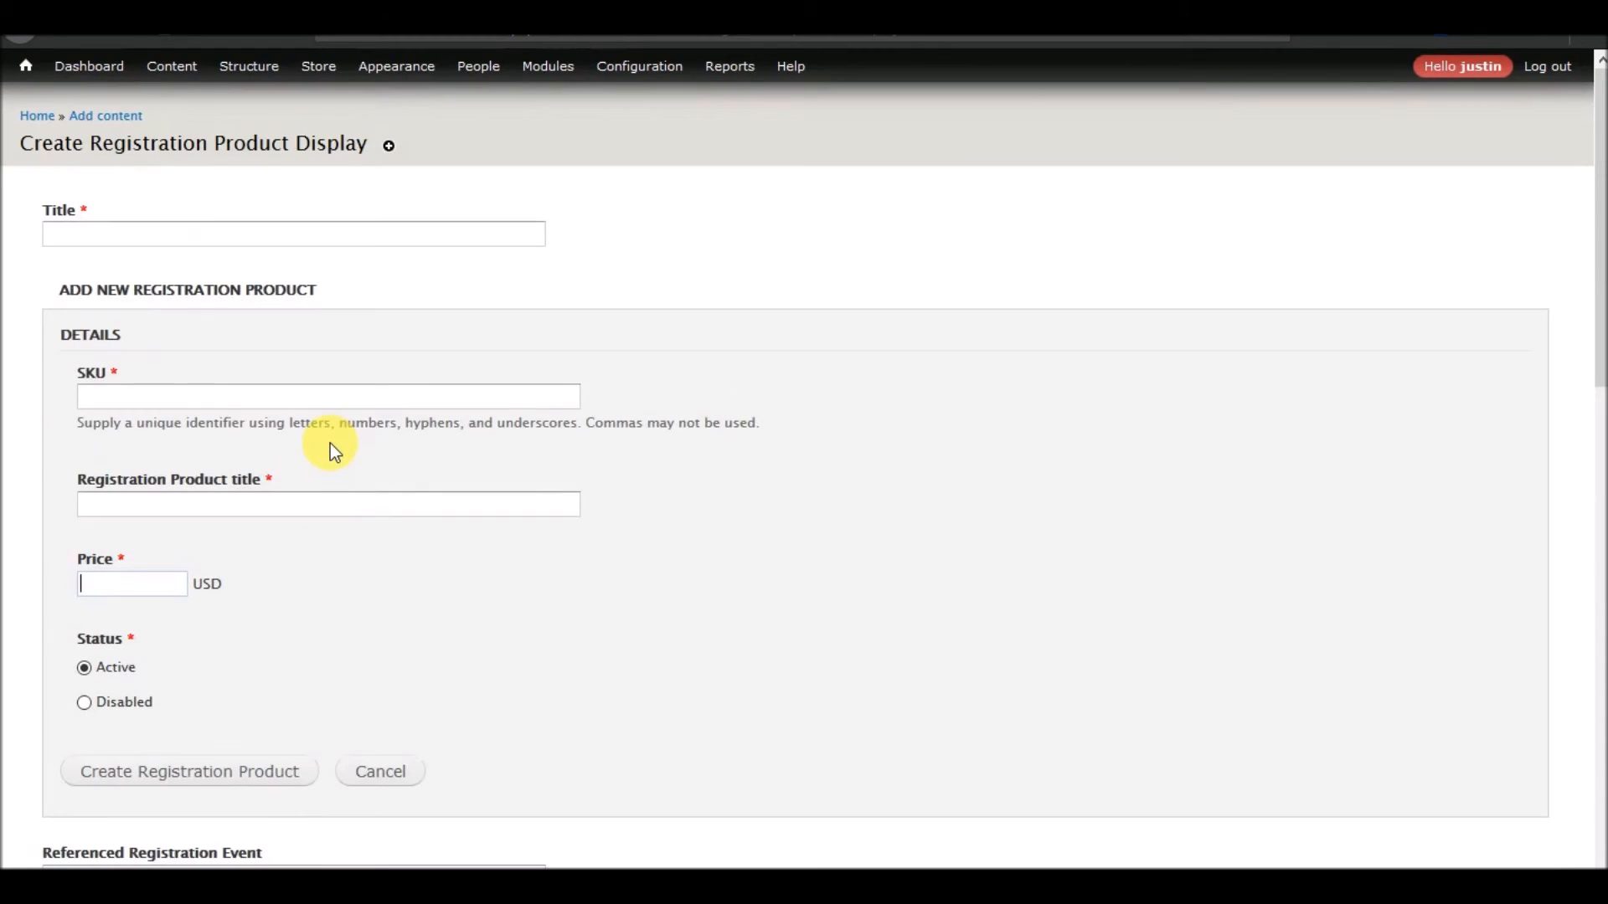
scroll(330, 444, down, 2)
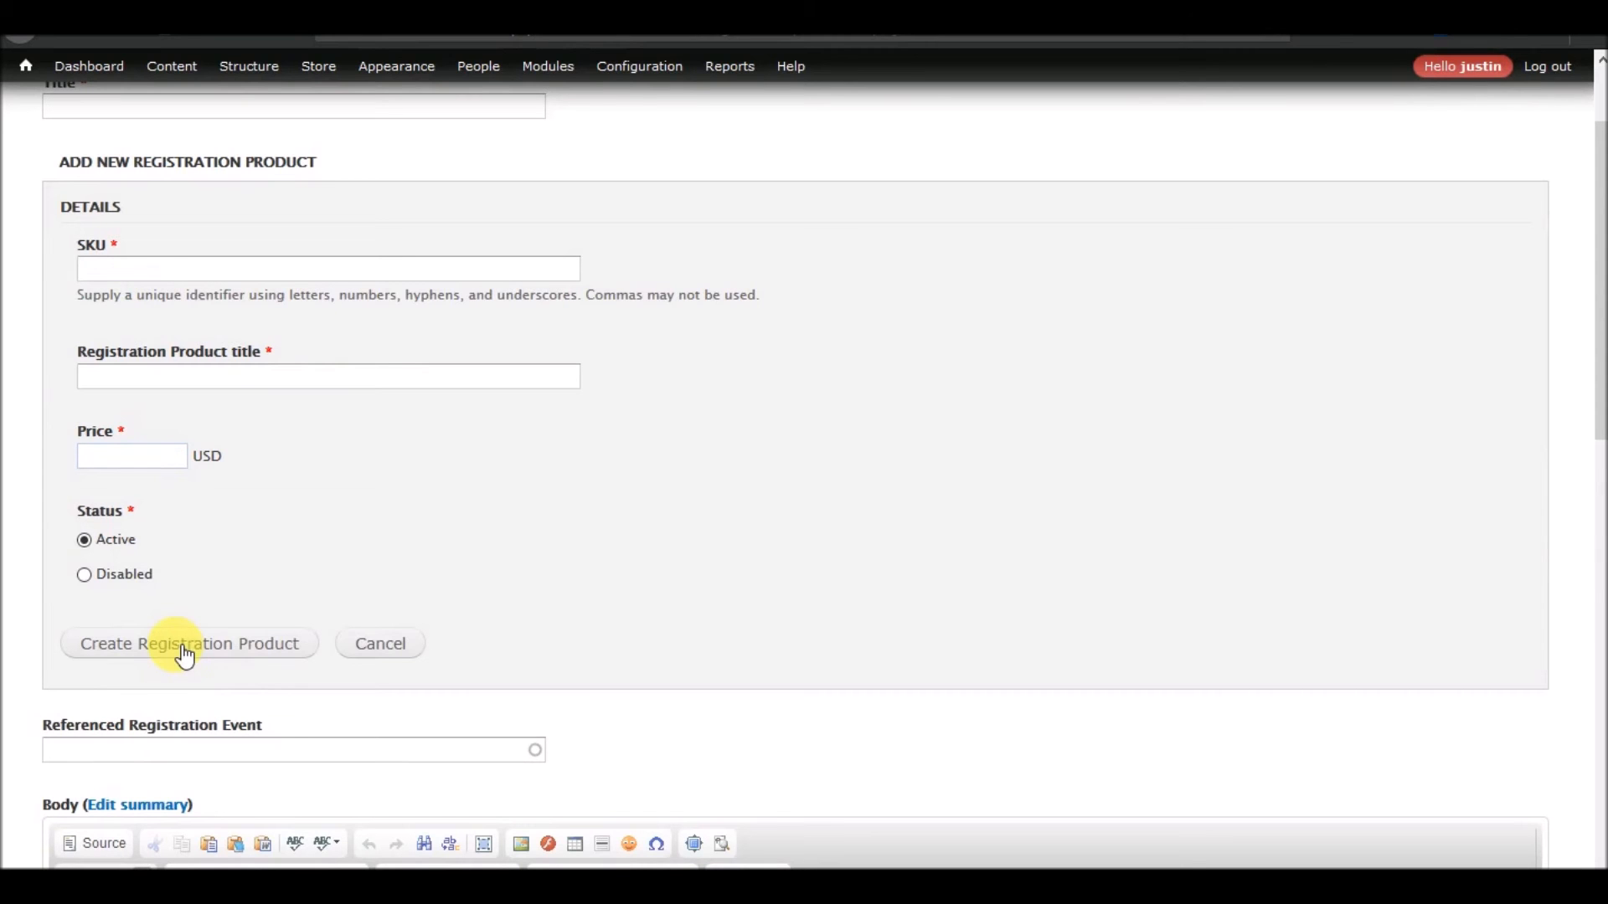
scroll(173, 699, down, 6)
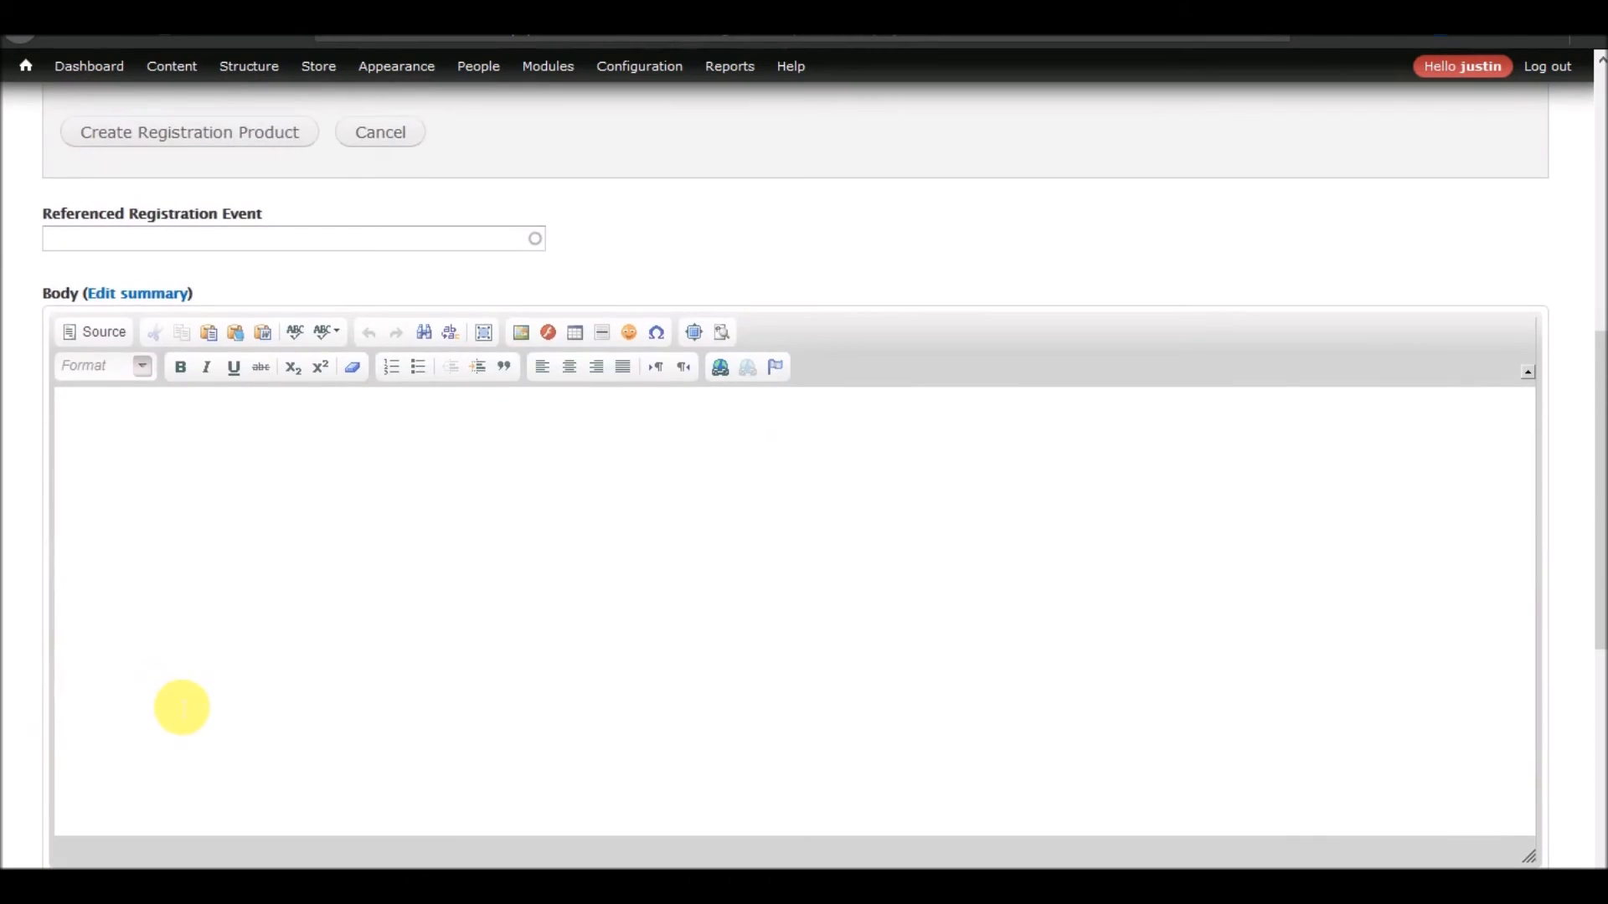
scroll(179, 706, up, 8)
scroll(172, 703, down, 6)
scroll(173, 703, up, 5)
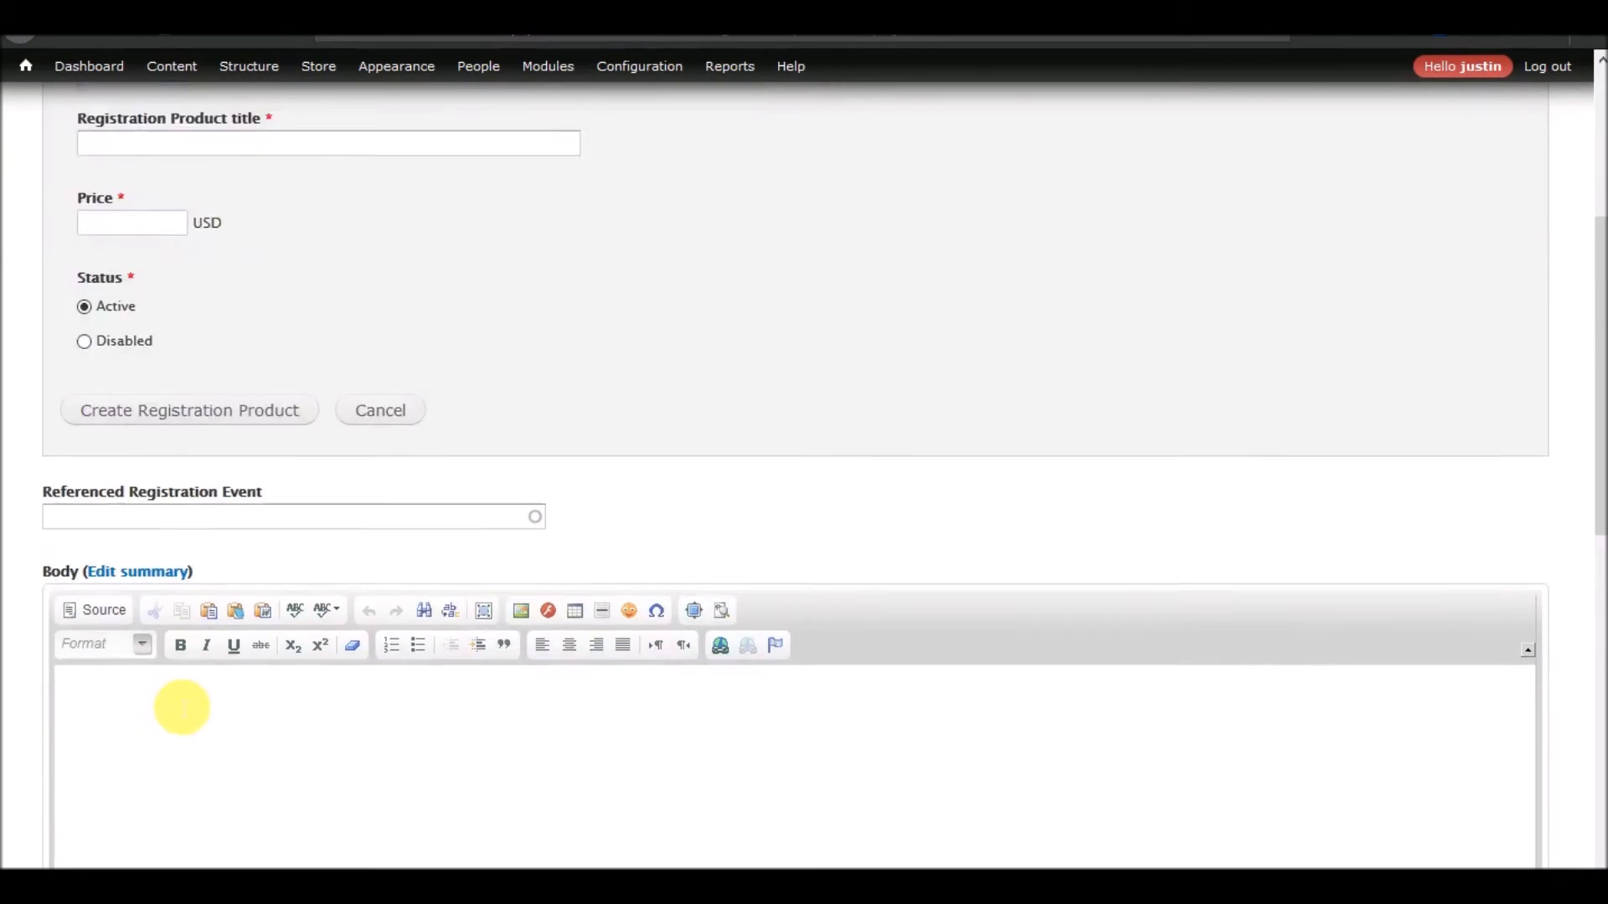
Set the Referenced Registration Event of the new Registration Product Display to 2018 Perfectly Optimized Annual Conference (1)
scroll(264, 532, up, 3)
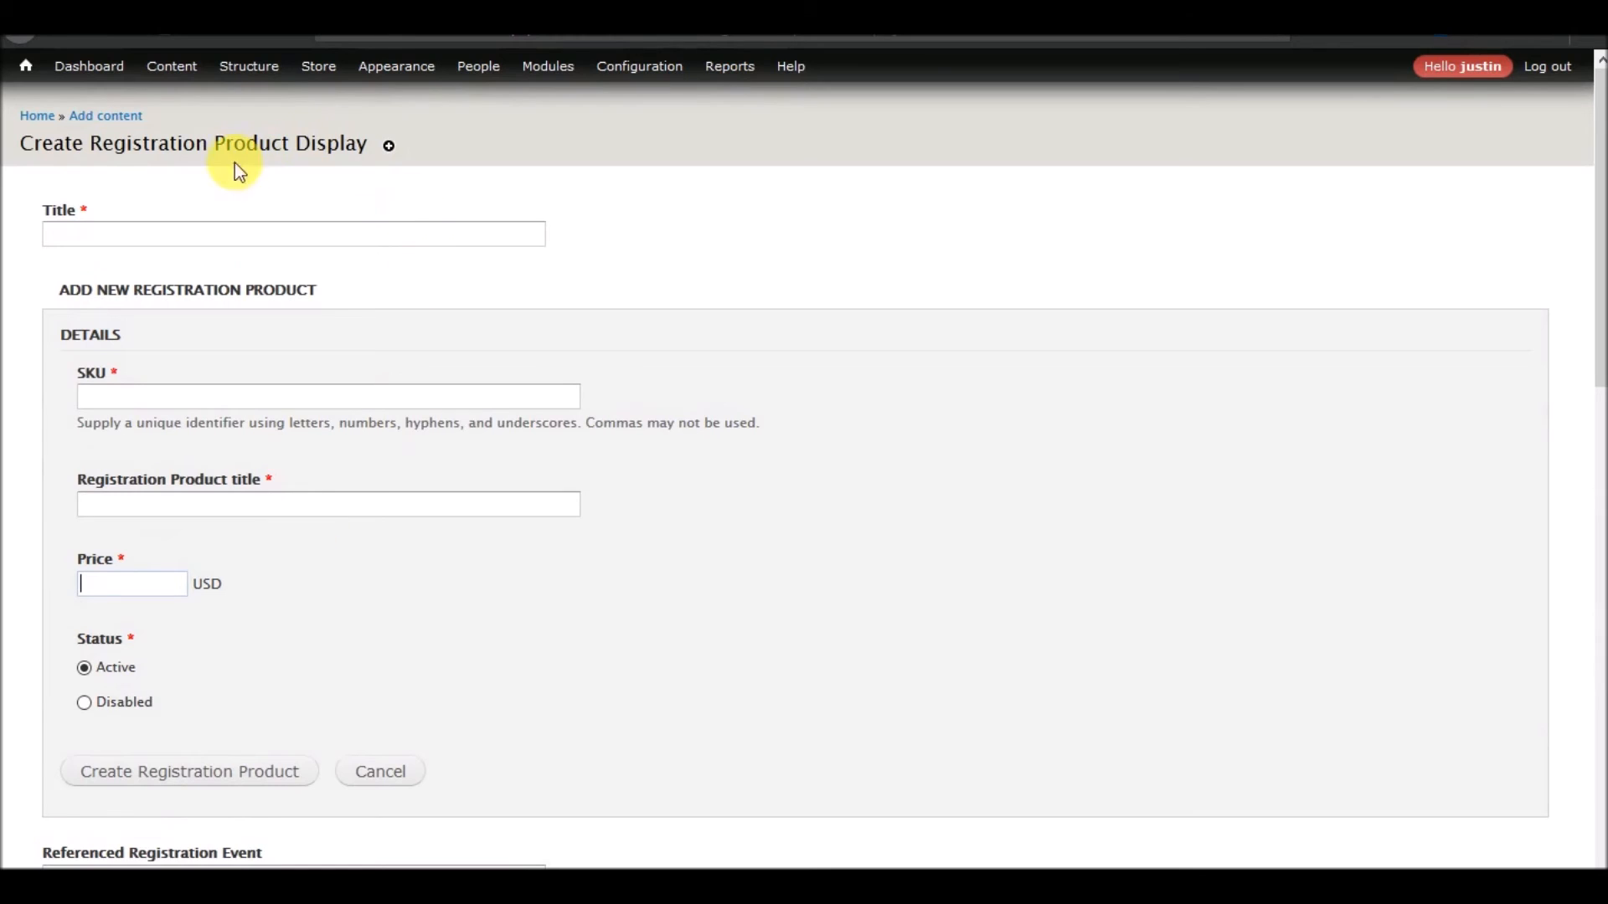
scroll(347, 394, down, 9)
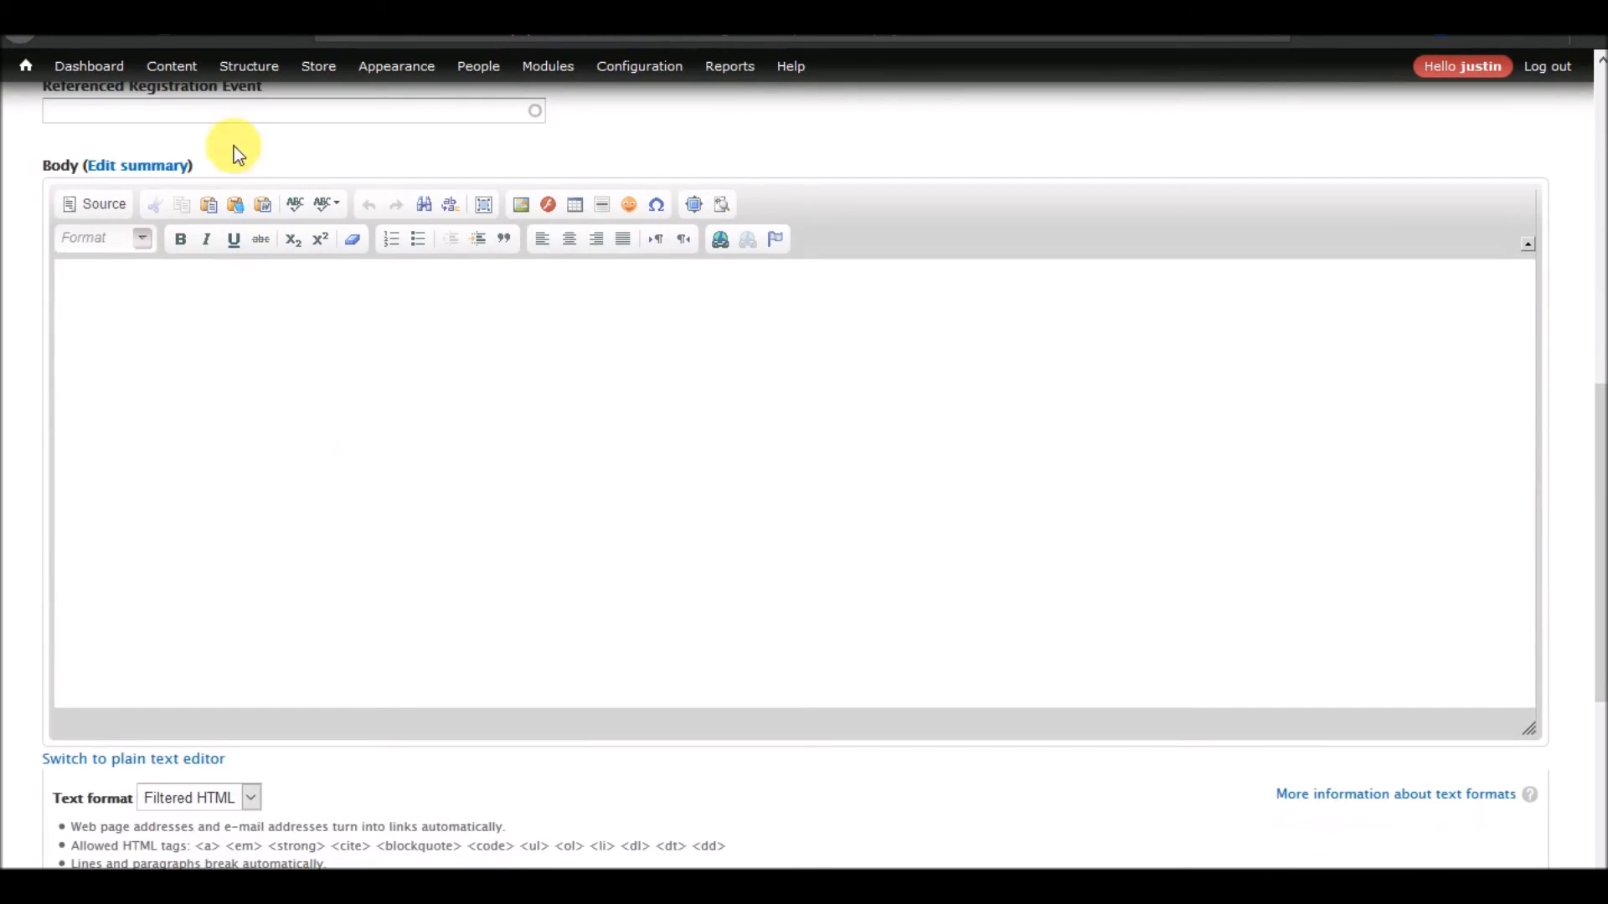
click(235, 118)
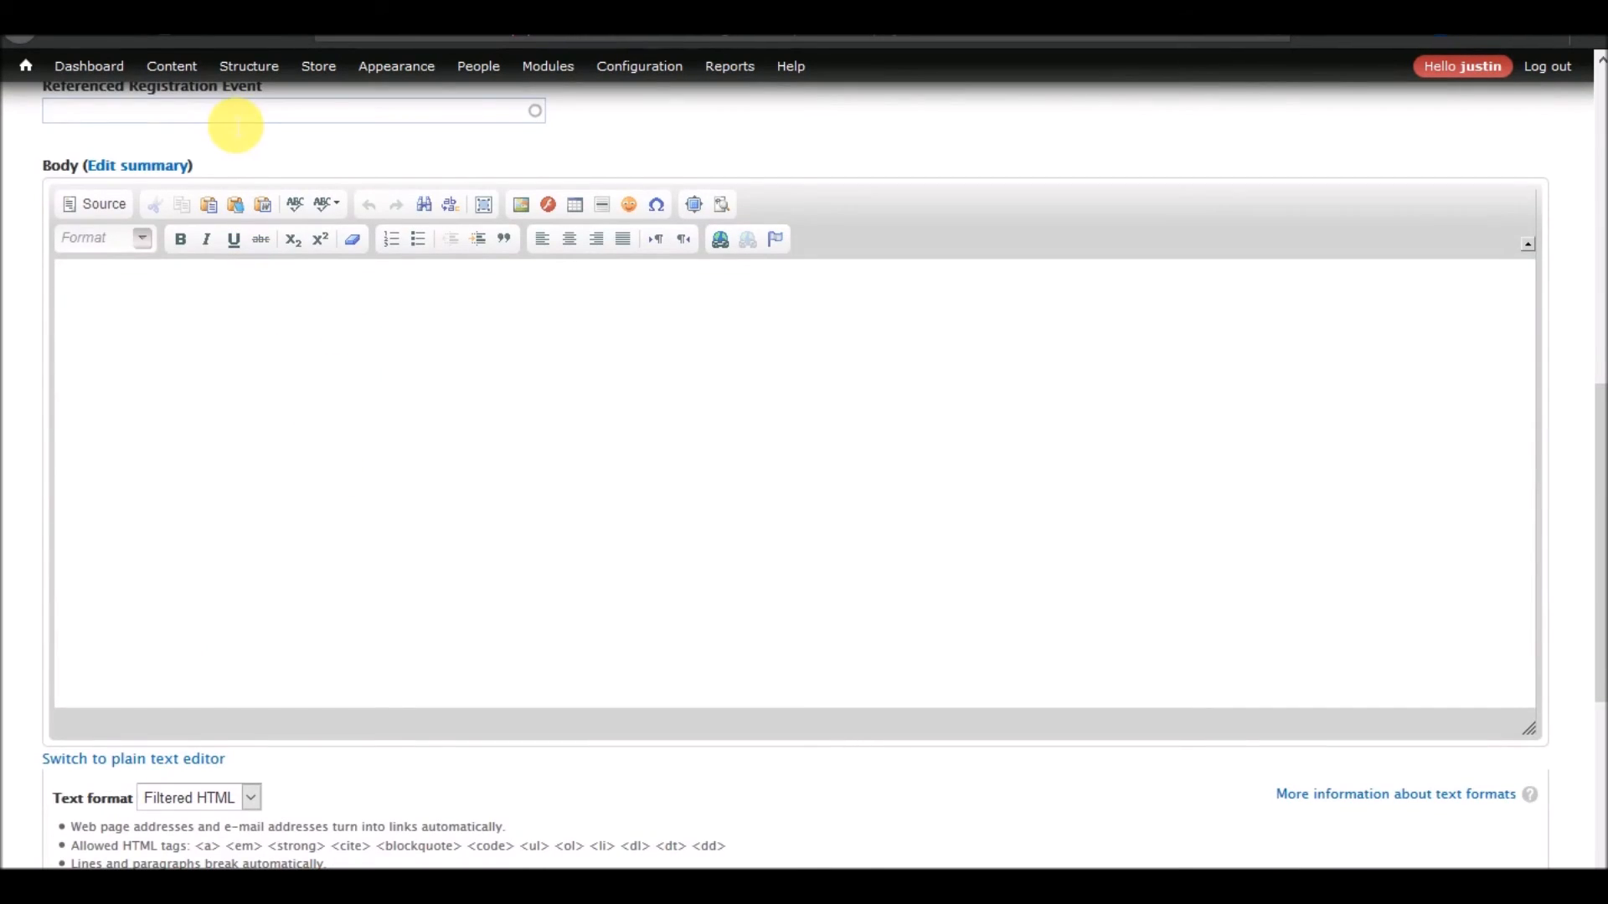
click(218, 134)
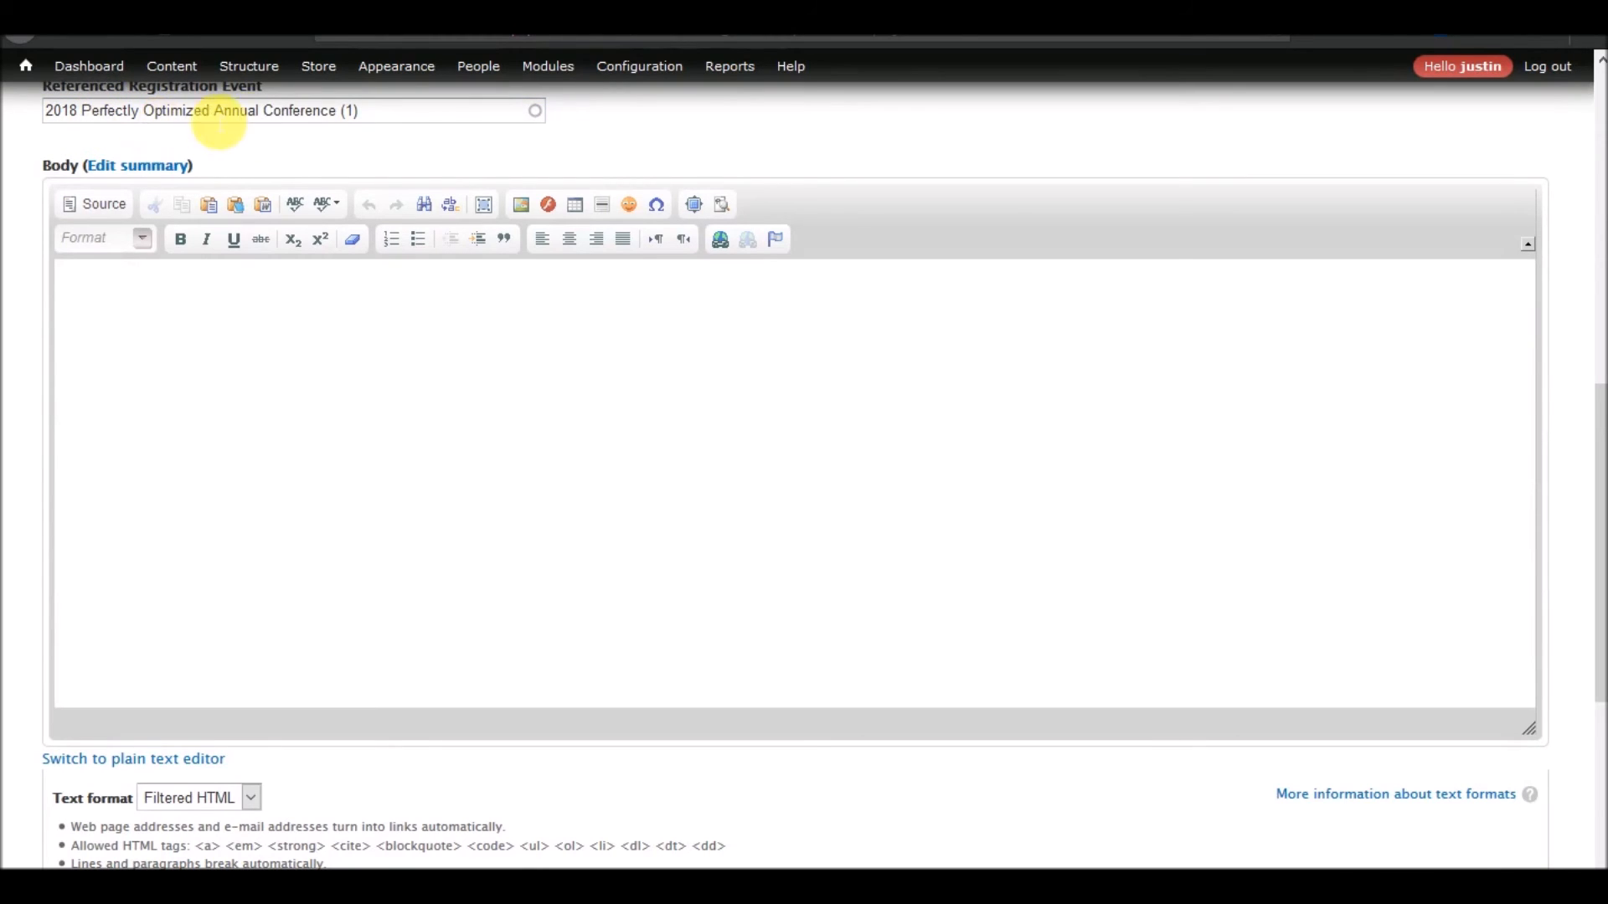
scroll(233, 396, up, 1)
scroll(233, 395, up, 8)
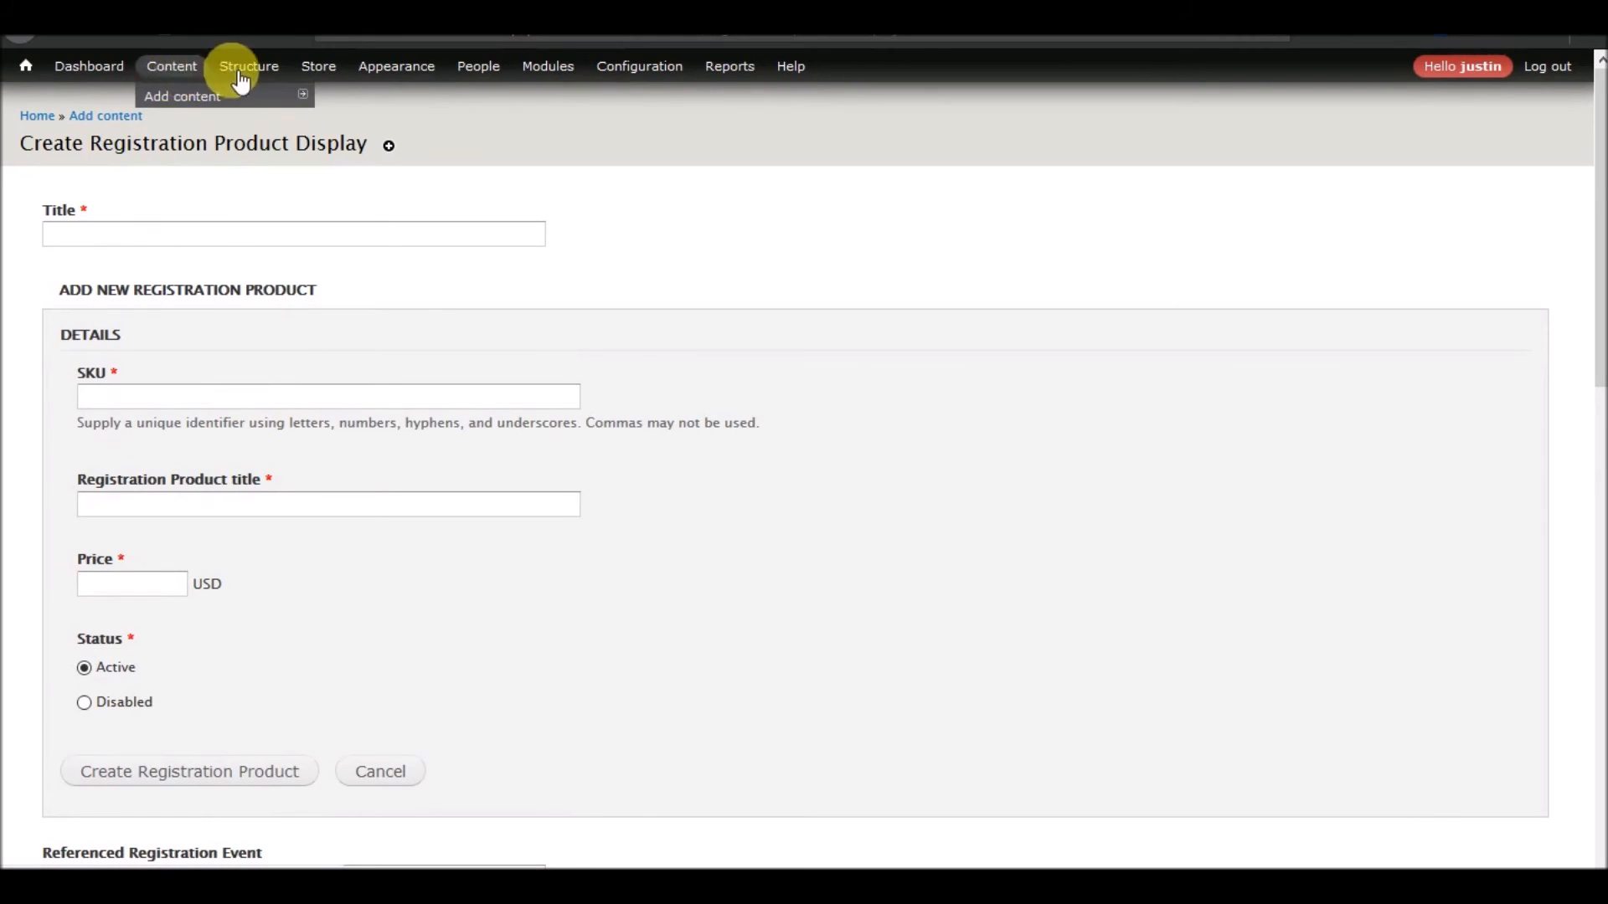
Open the field management page of the Registration Product Display content type
mouse_move(241, 81)
mouse_move(287, 145)
mouse_move(458, 400)
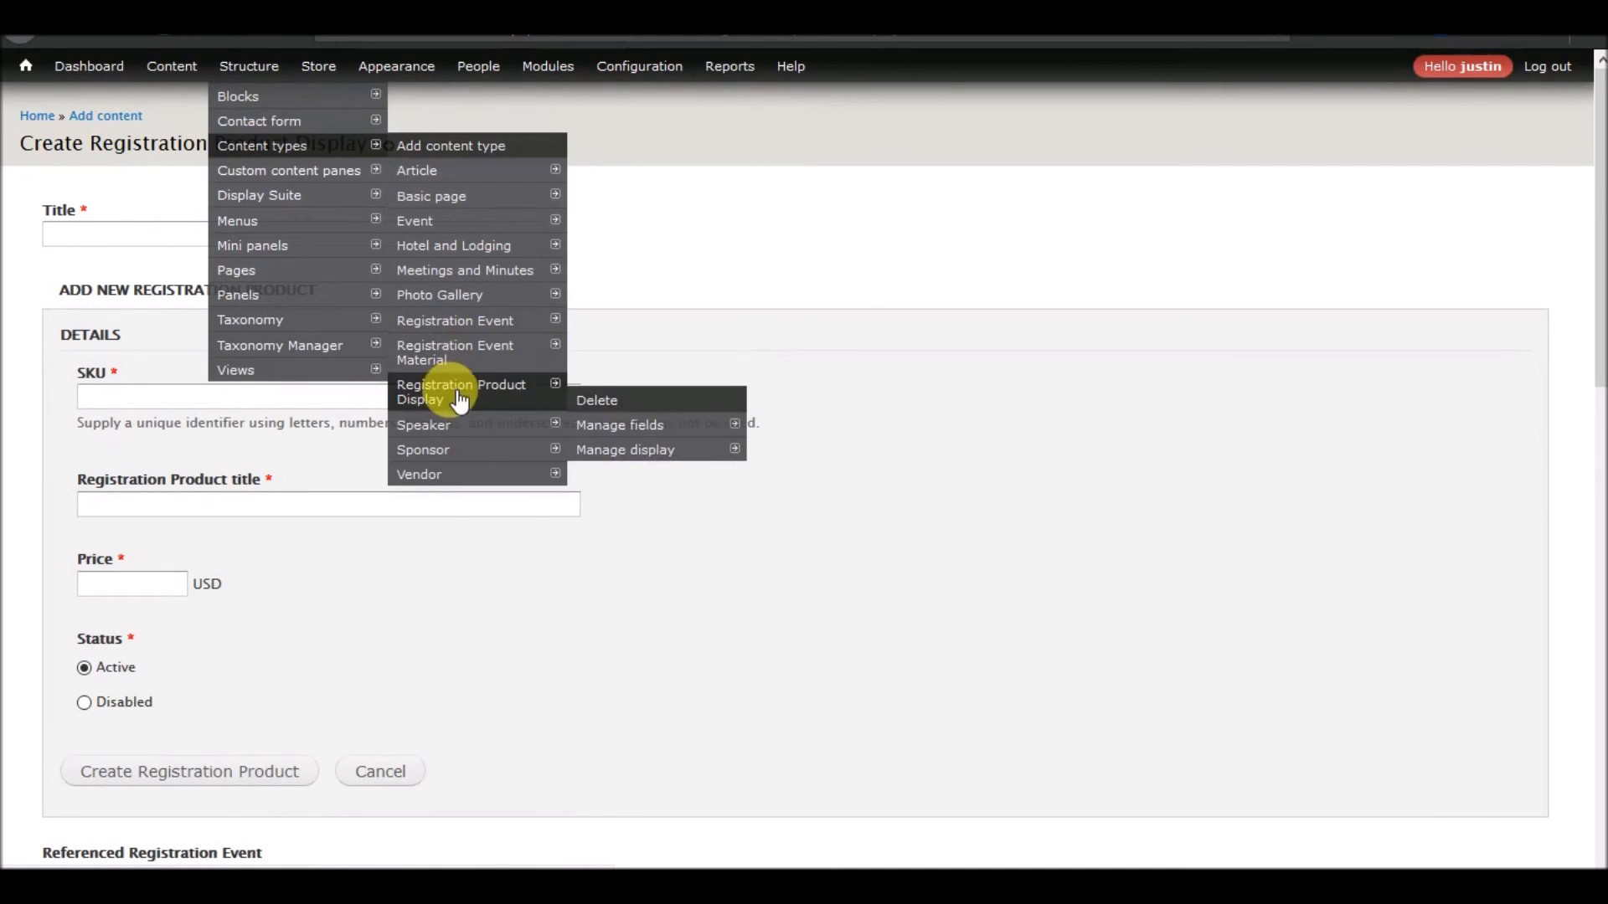
click(623, 429)
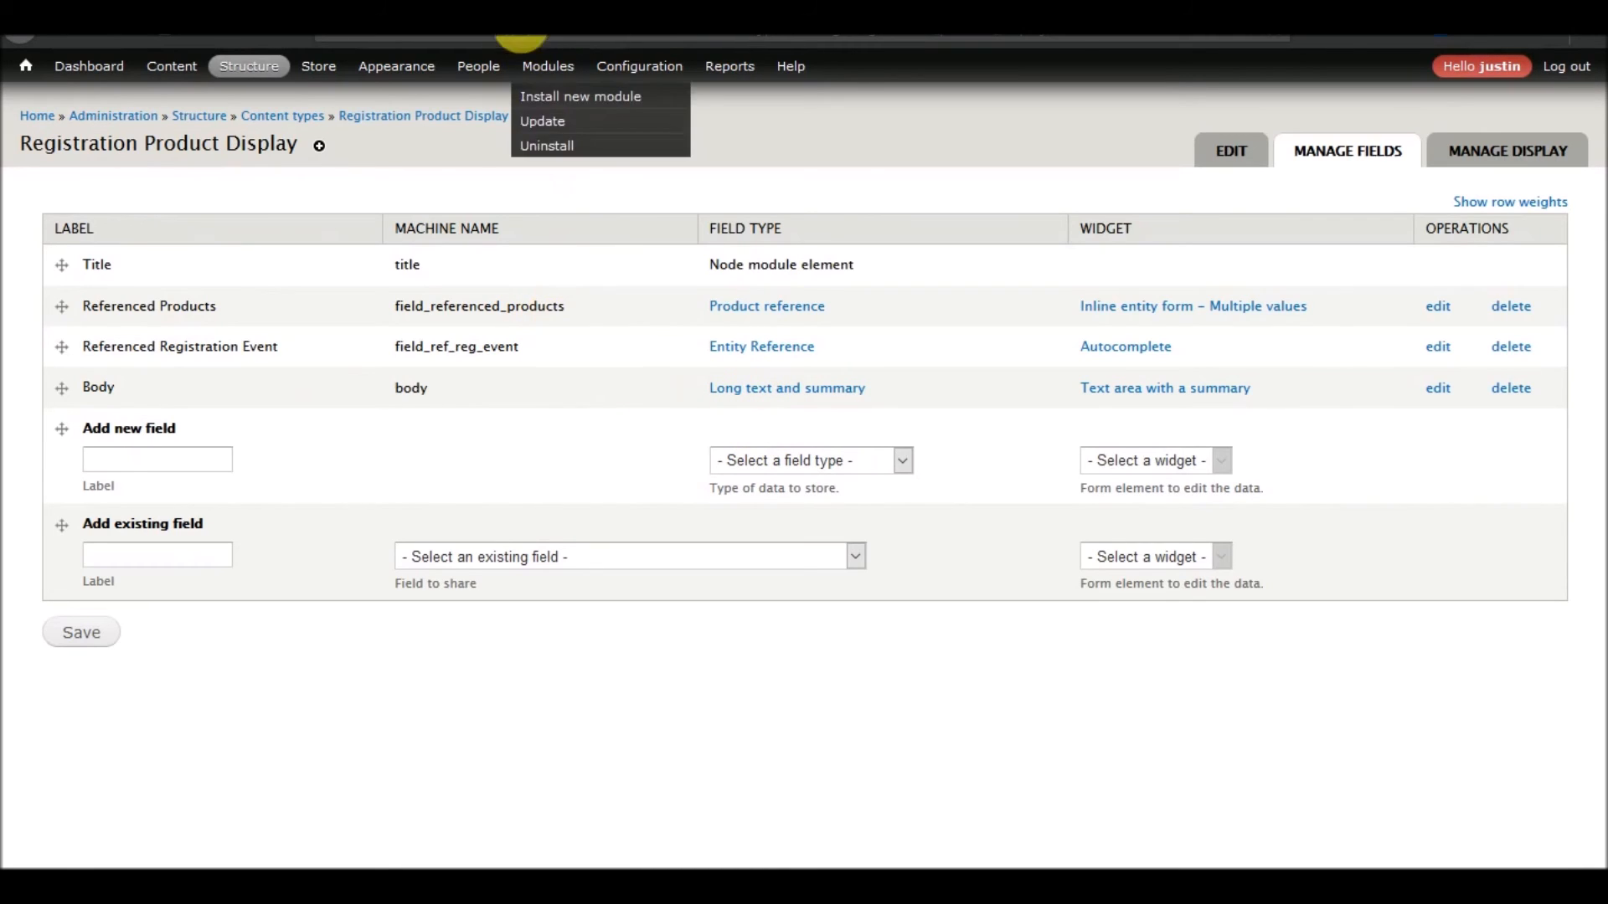
Open the store's product types page and the list of line item types to review the defined types
mouse_move(376, 156)
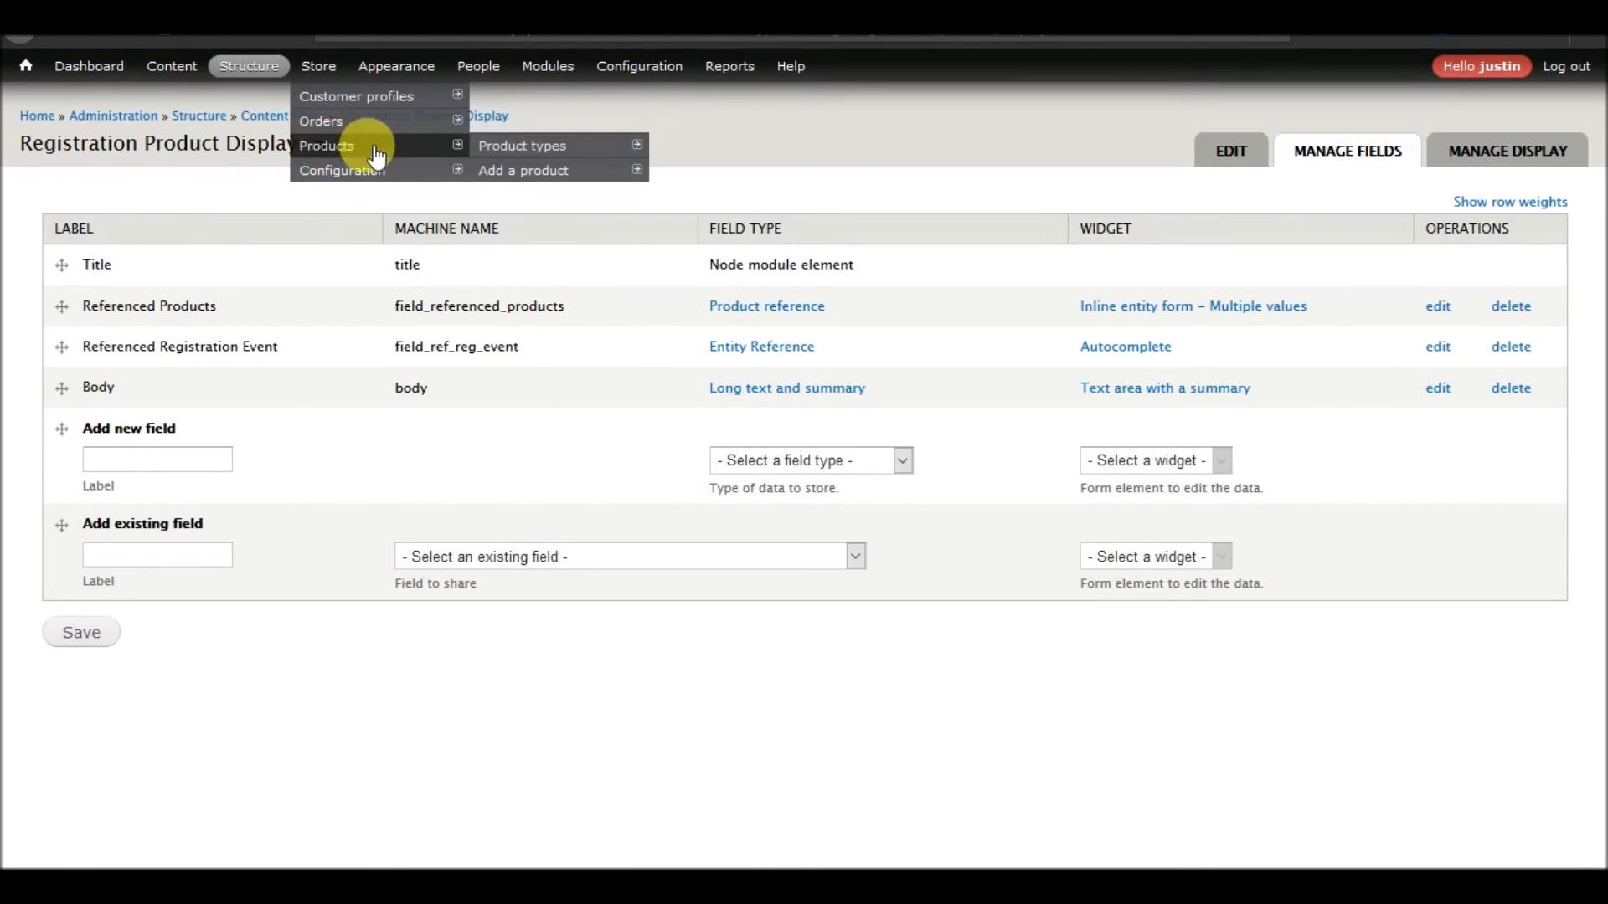
click(561, 151)
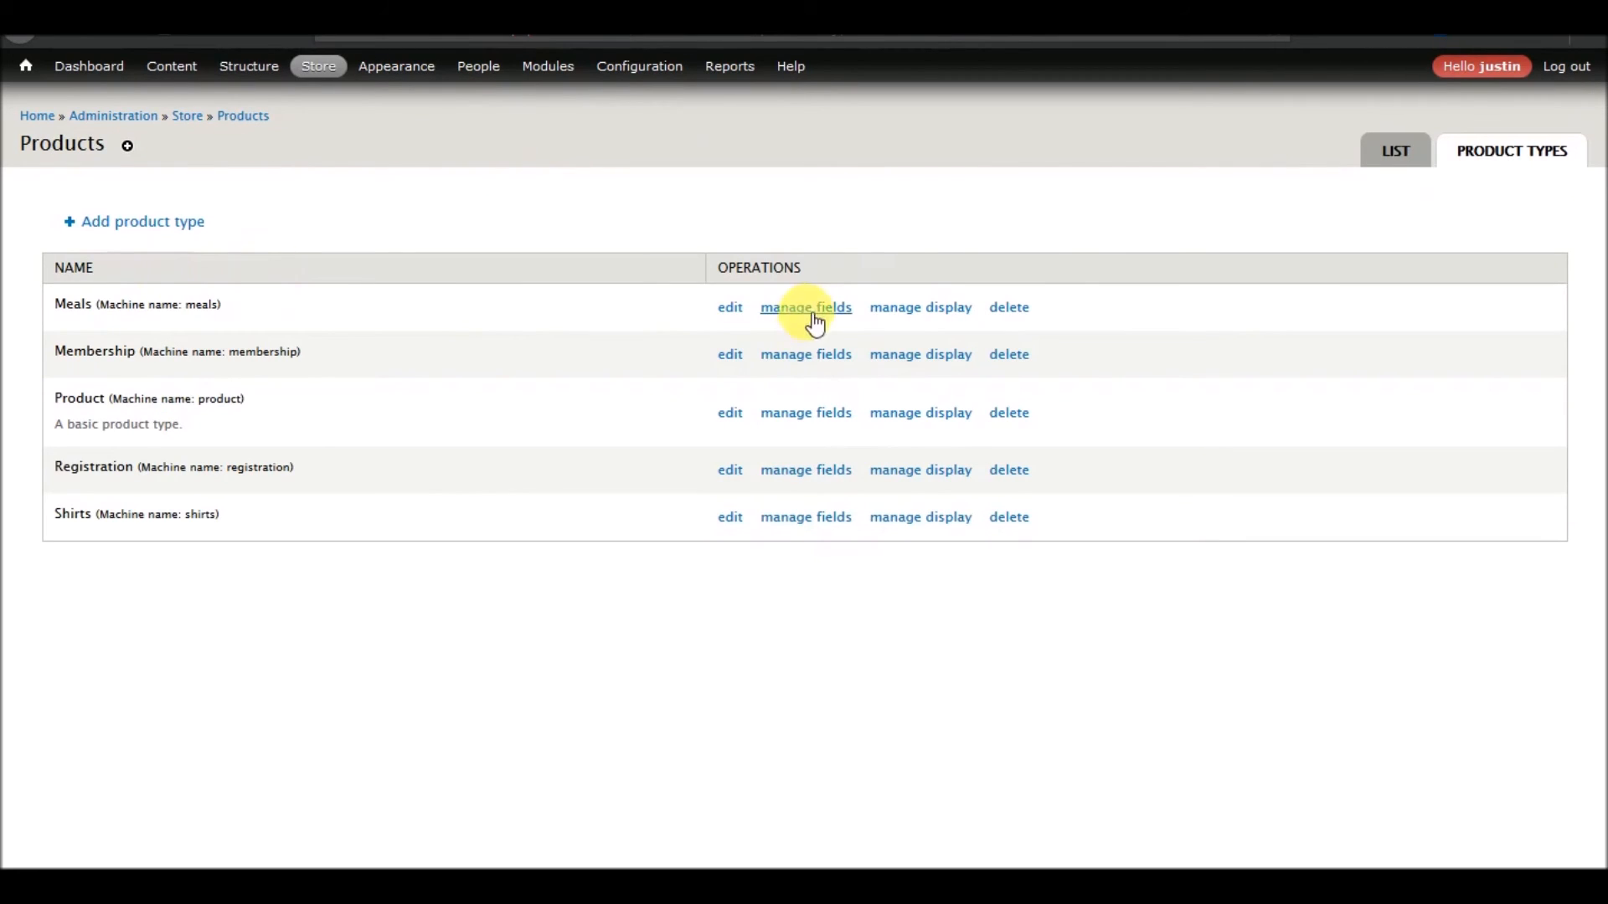
mouse_move(315, 66)
mouse_move(443, 170)
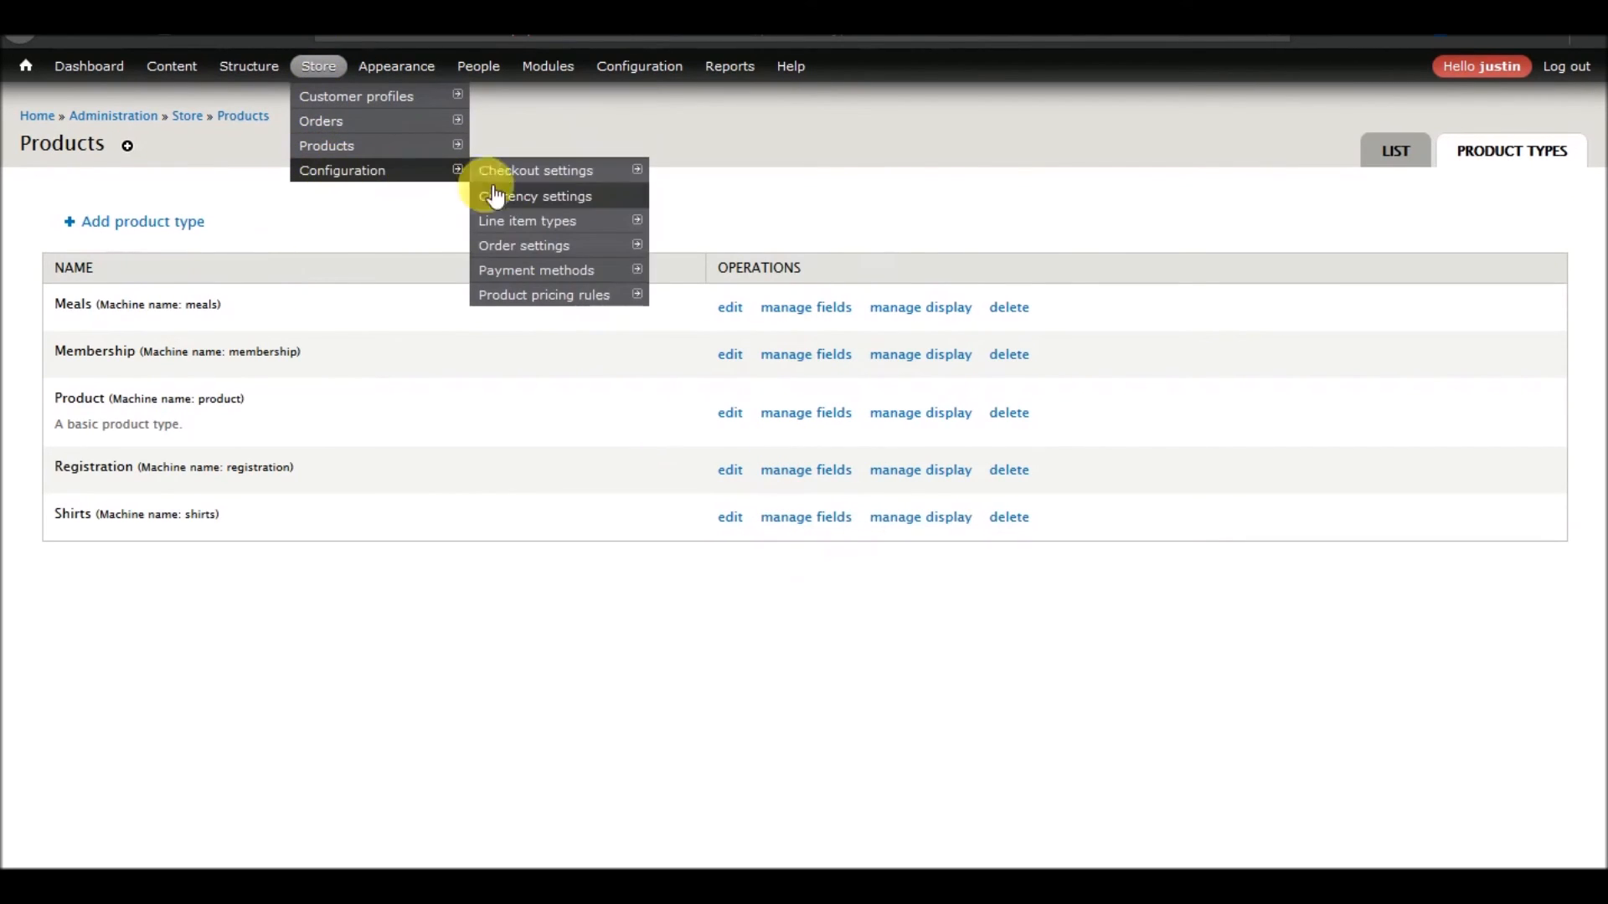
mouse_move(564, 218)
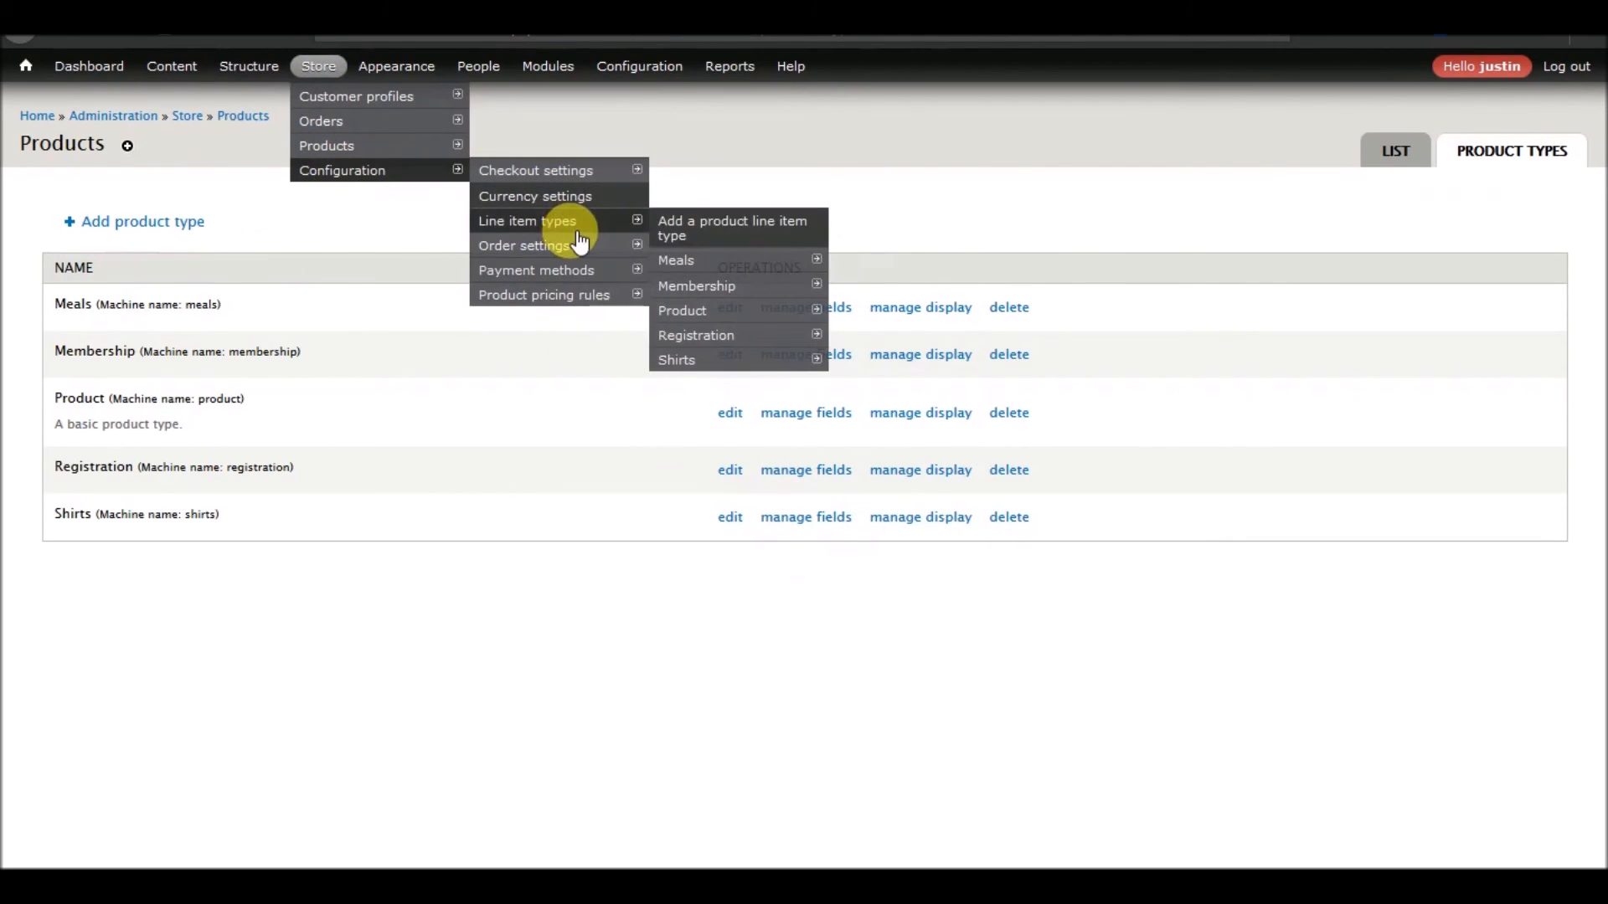
click(725, 235)
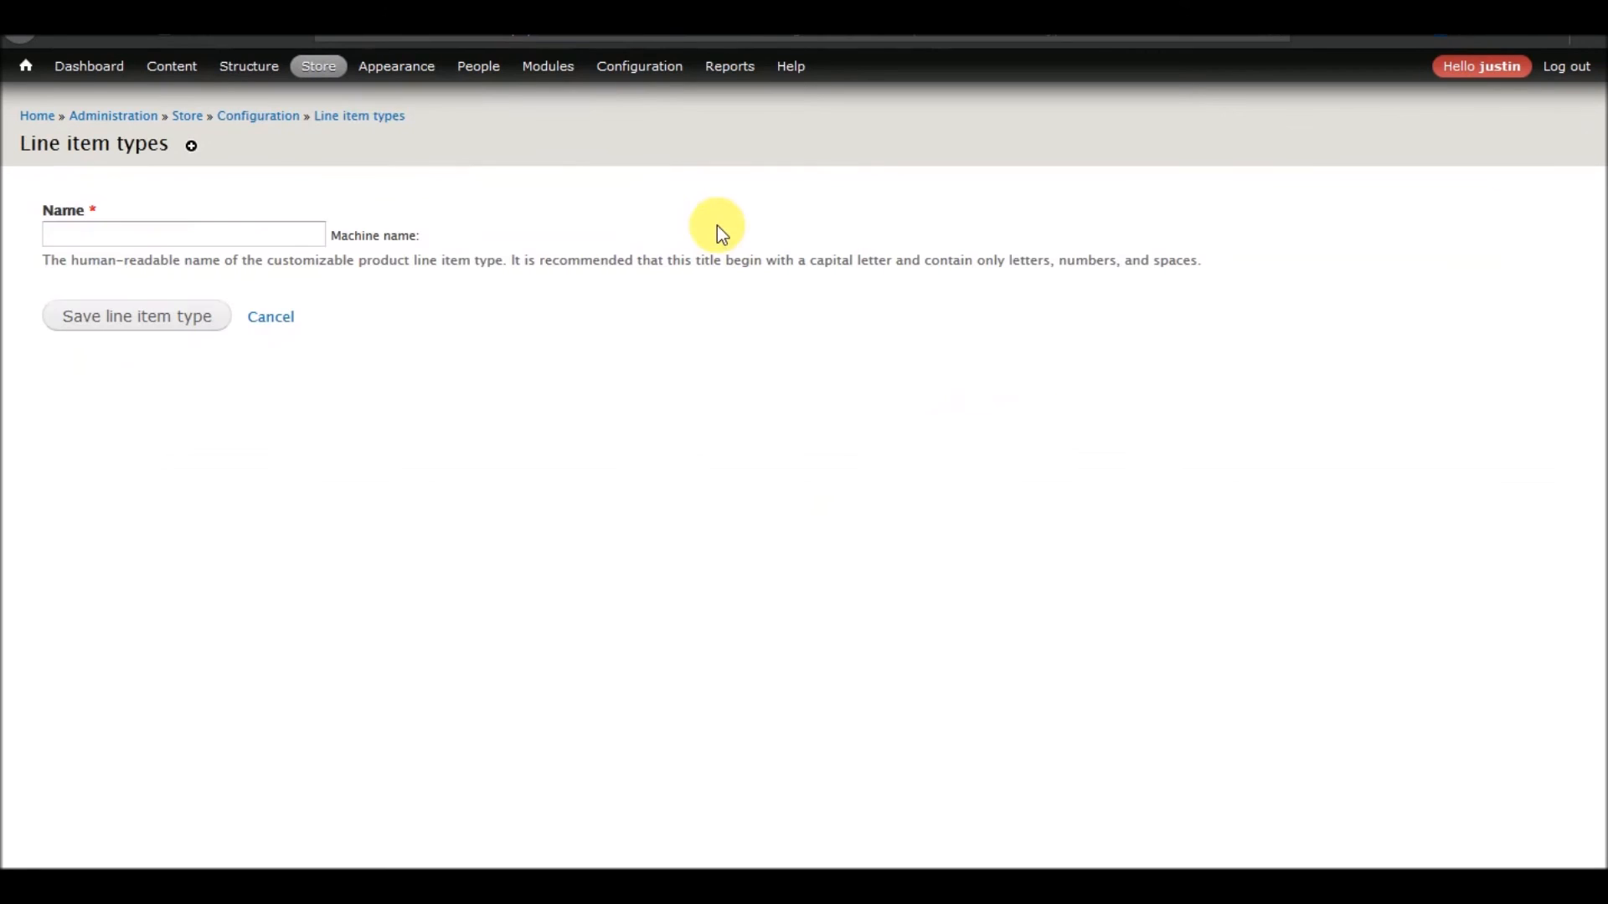
click(356, 117)
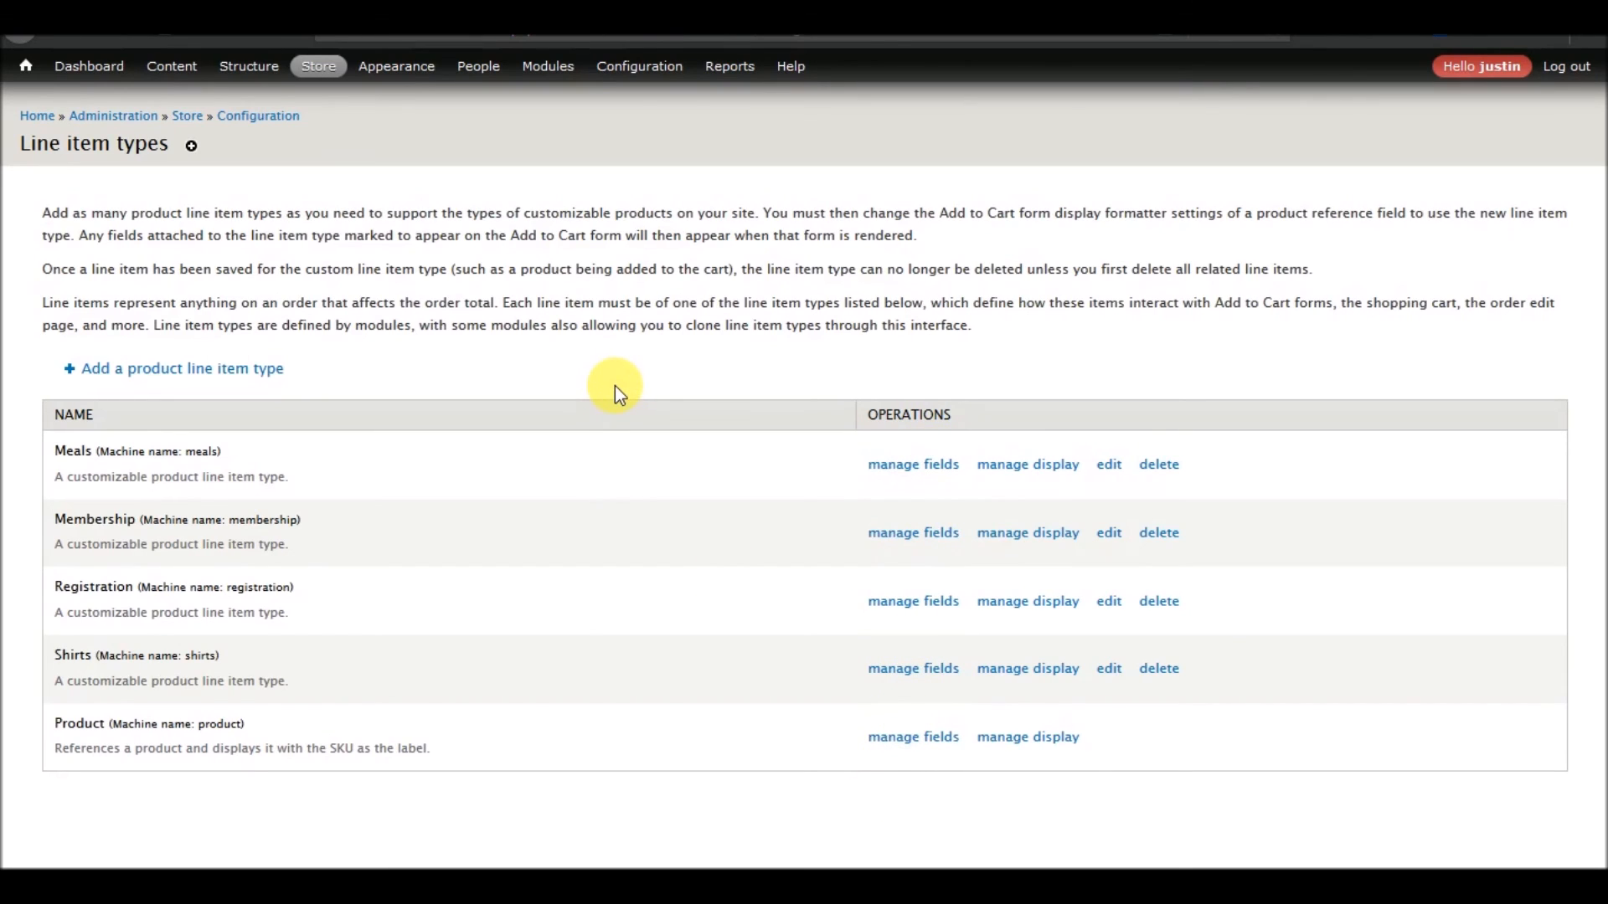
Enable Entity reference prepopulate for the Referenced Registration Event field of the Registration Product Display content type and save the field settings
click(268, 10)
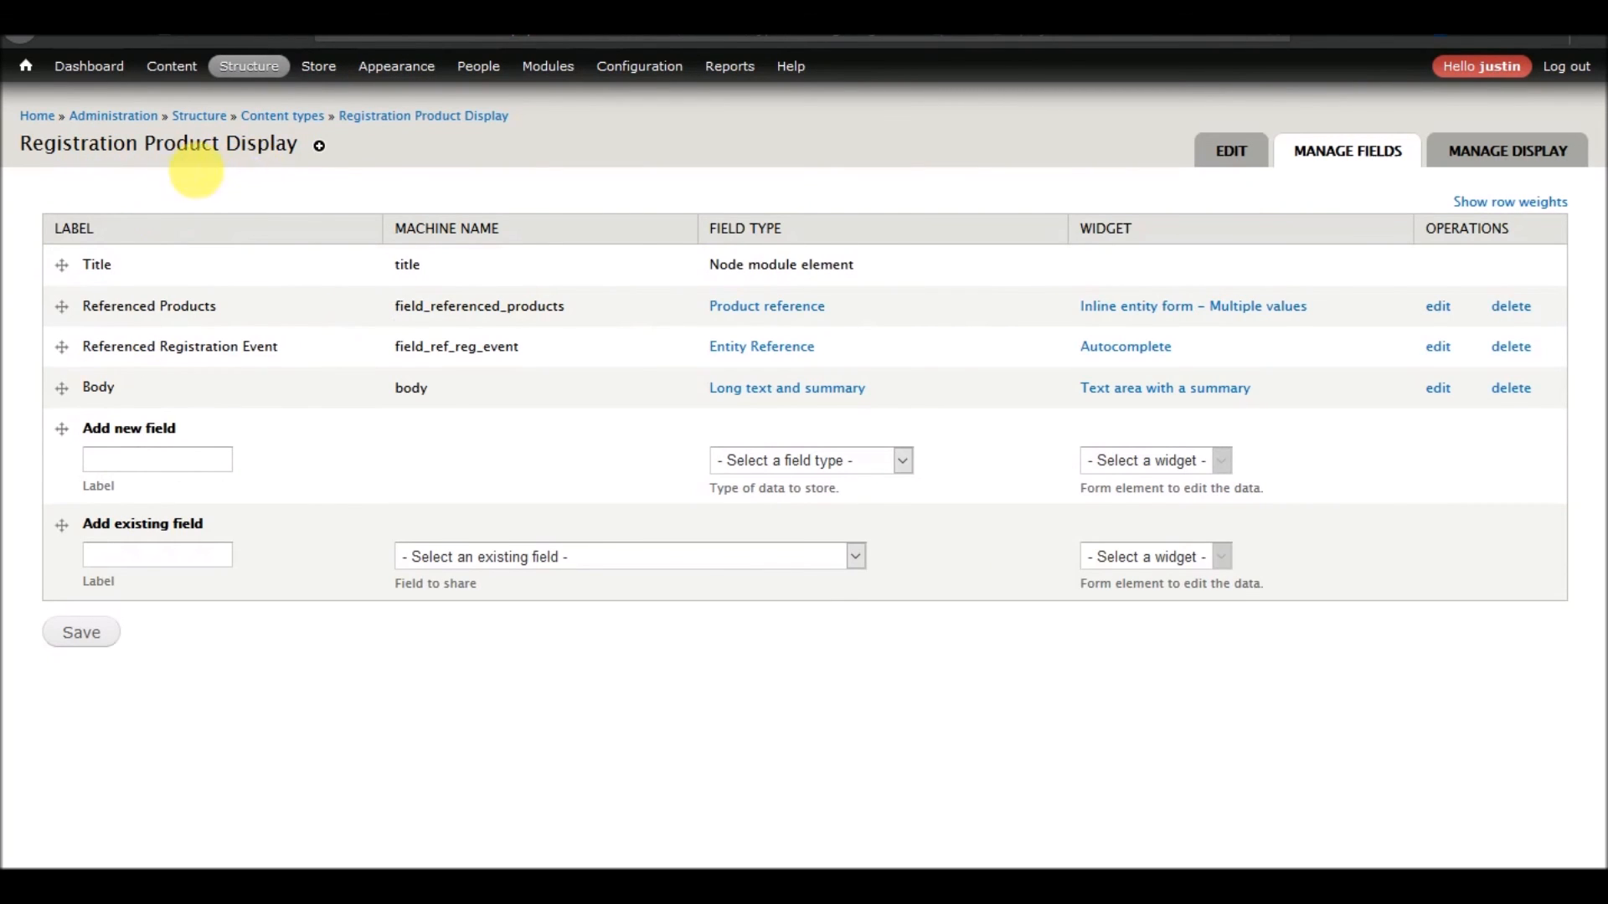
click(1440, 346)
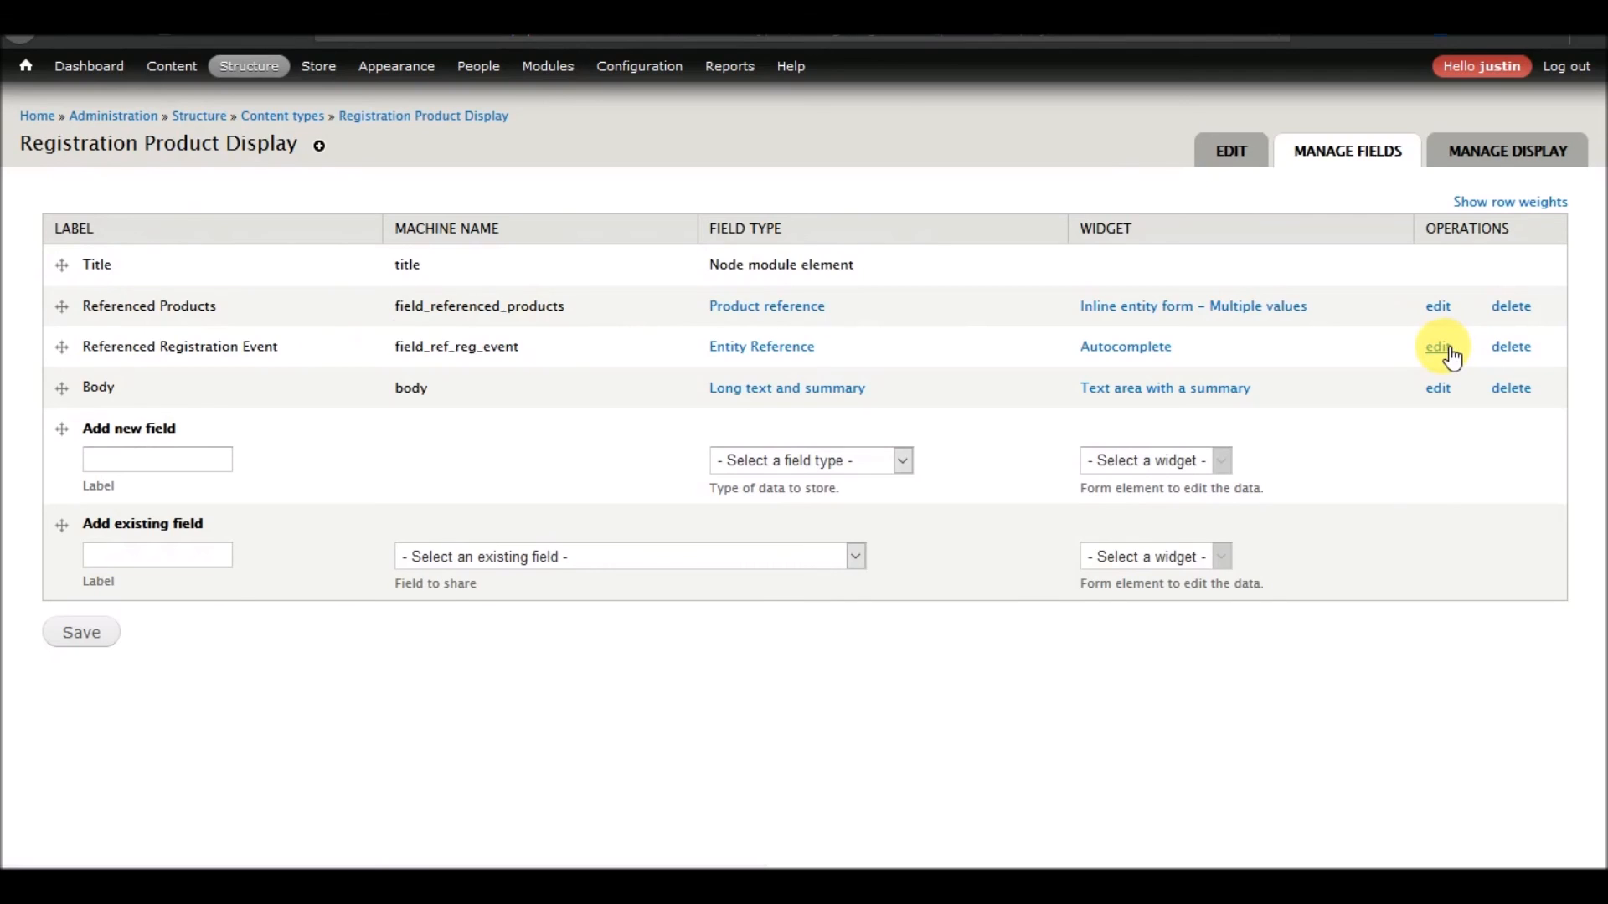
scroll(574, 411, down, 8)
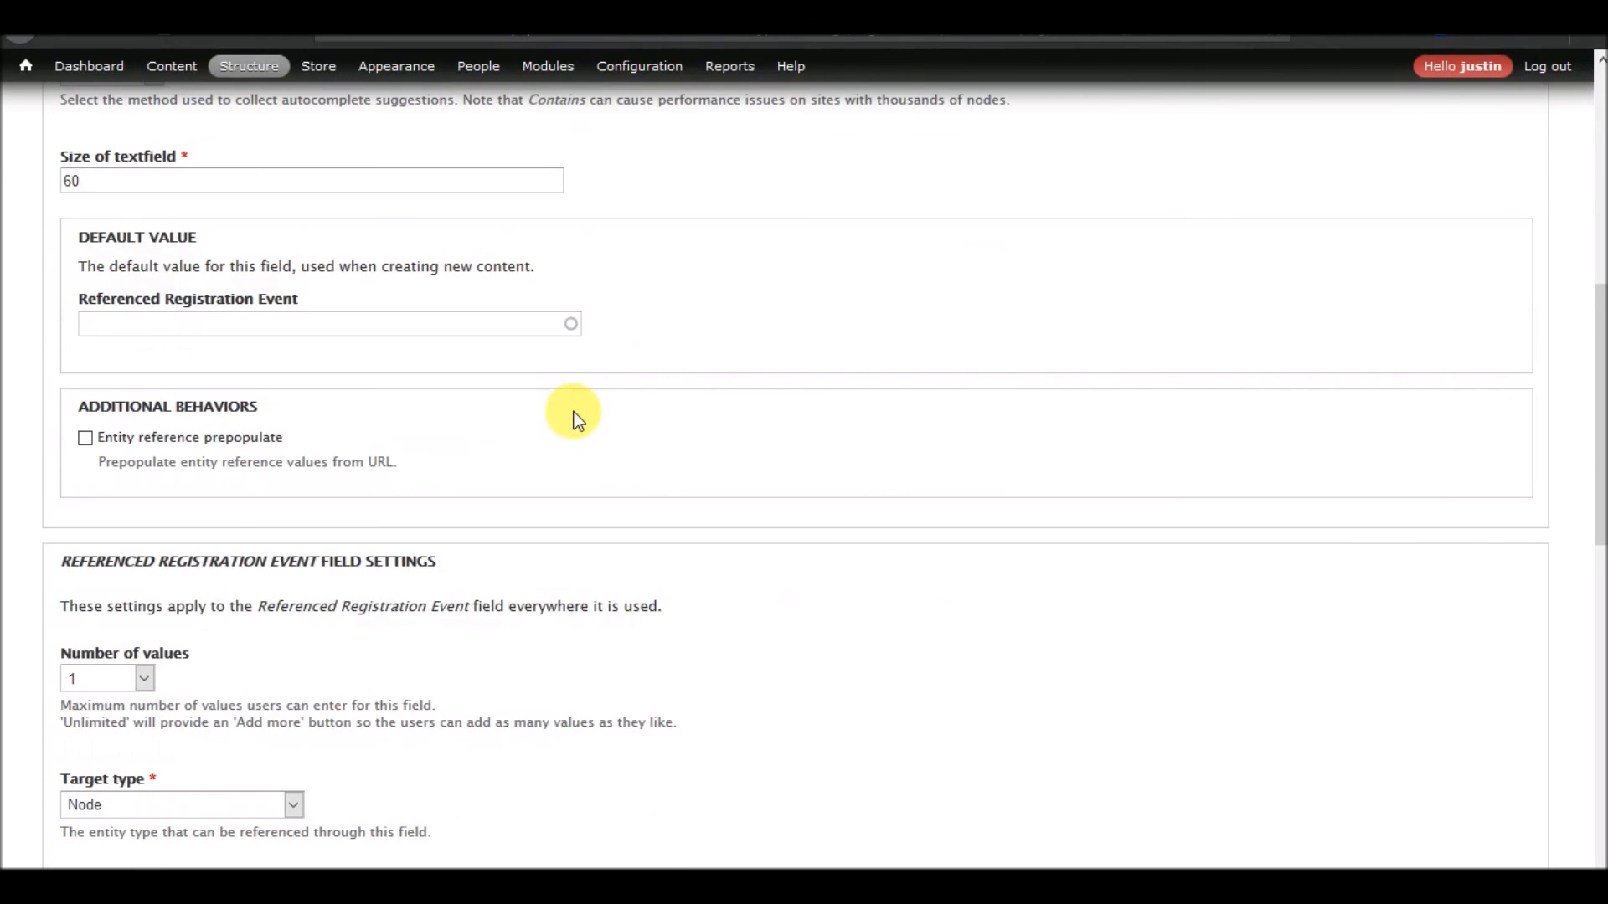
click(185, 437)
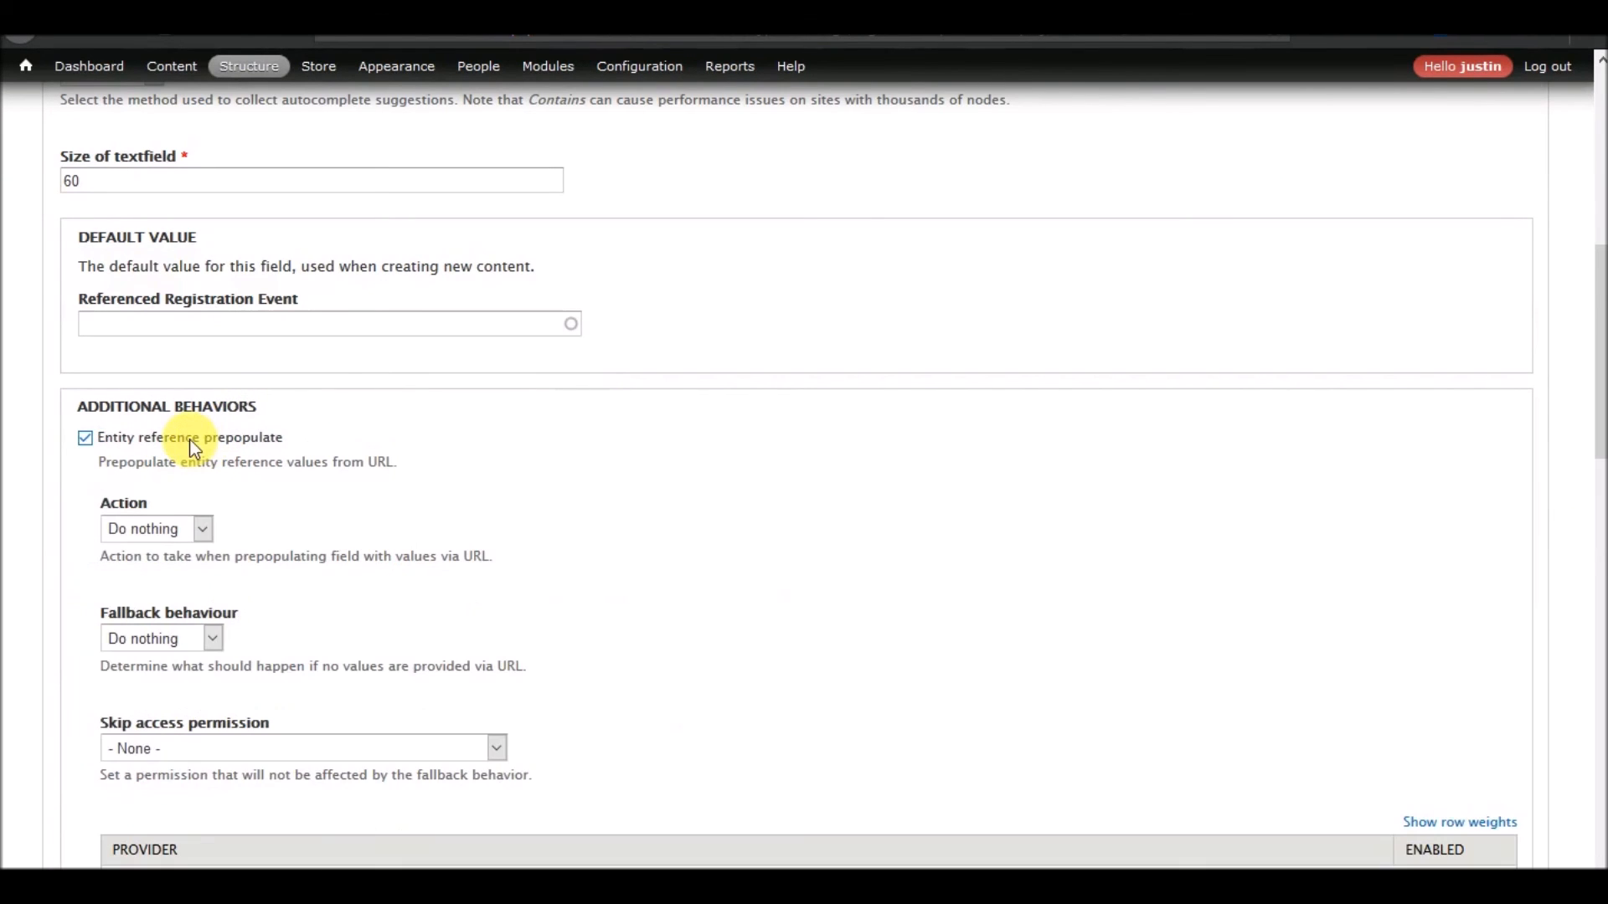
scroll(505, 489, down, 15)
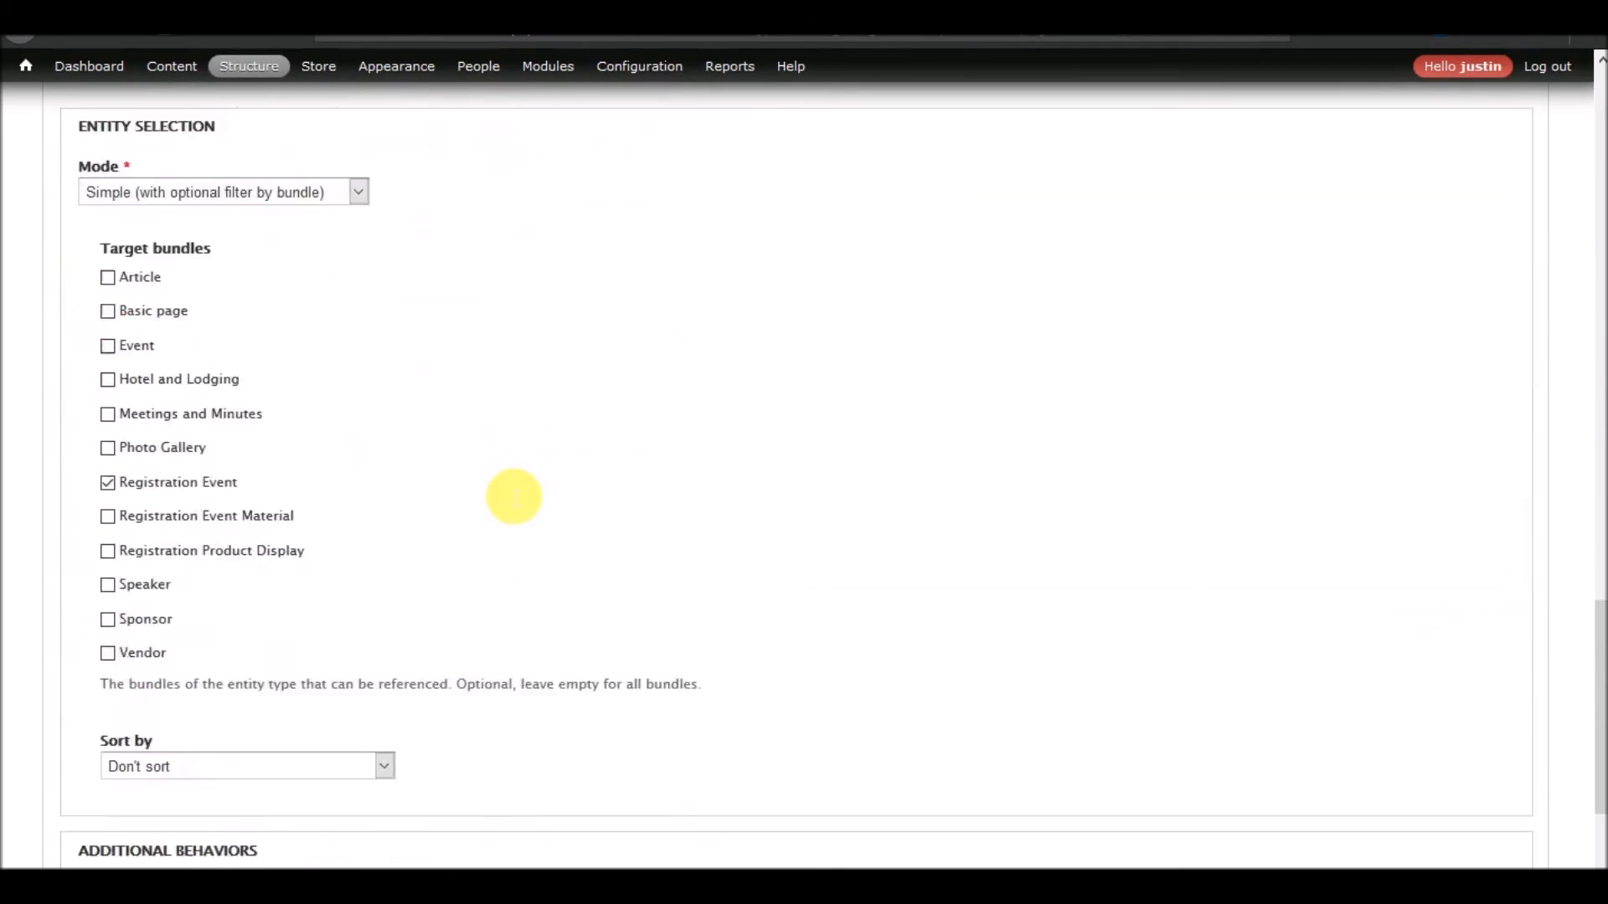
click(120, 803)
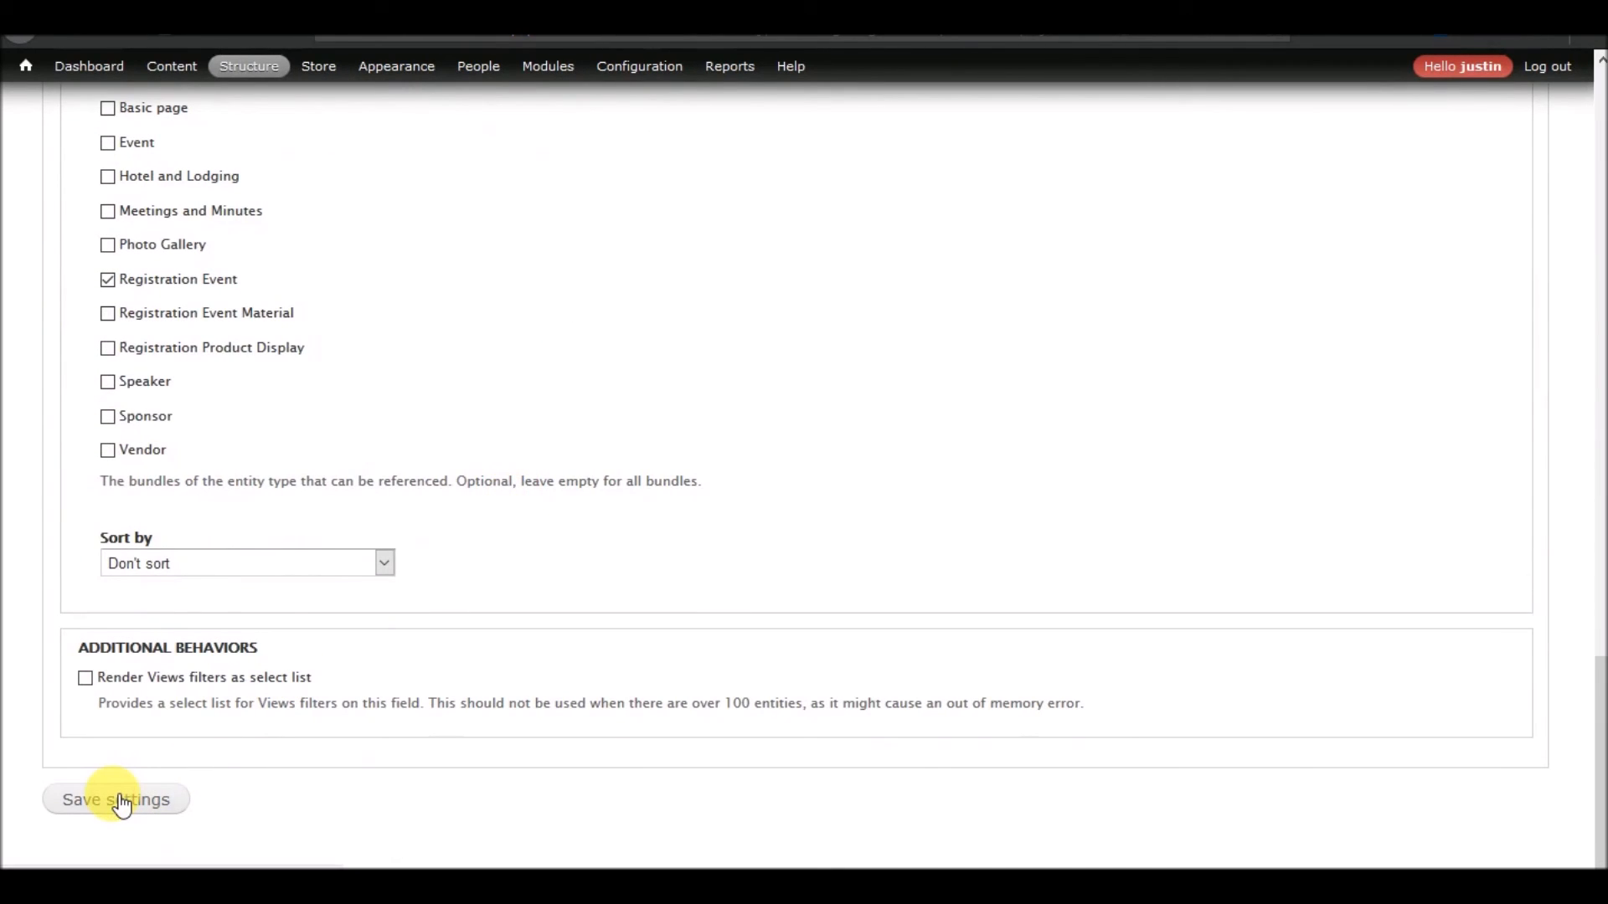